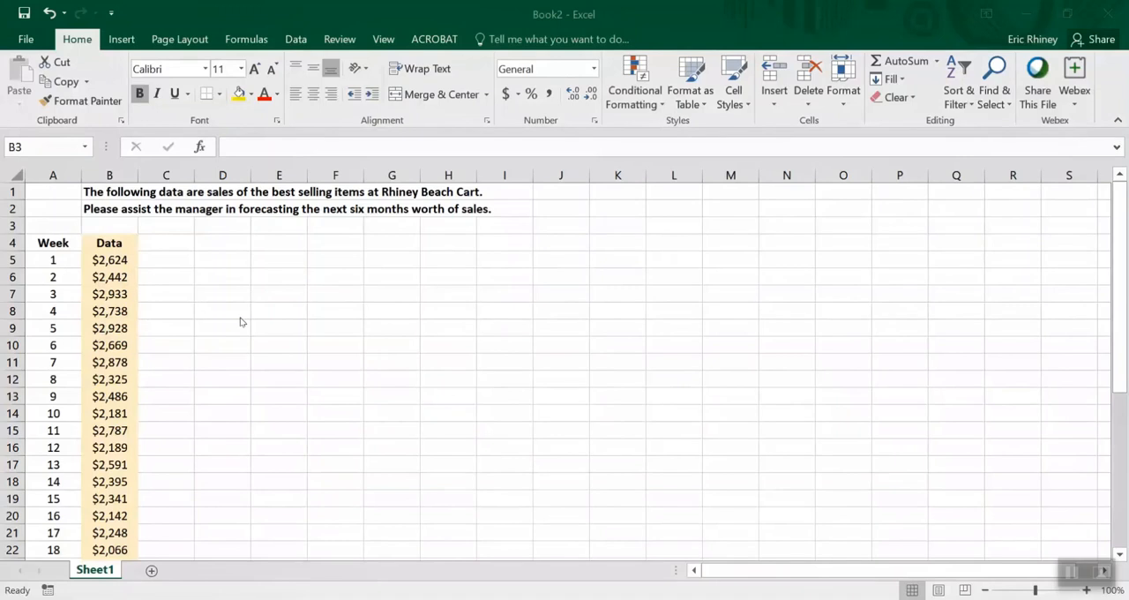
left_click(110, 242)
key("ctrl+shift+Down")
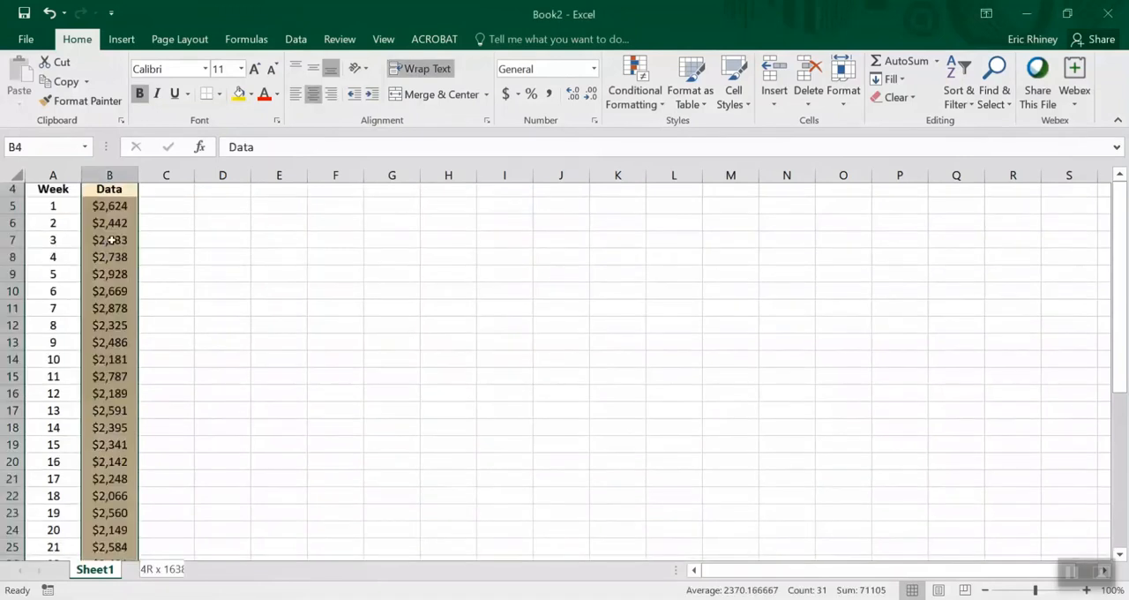
left_click(120, 40)
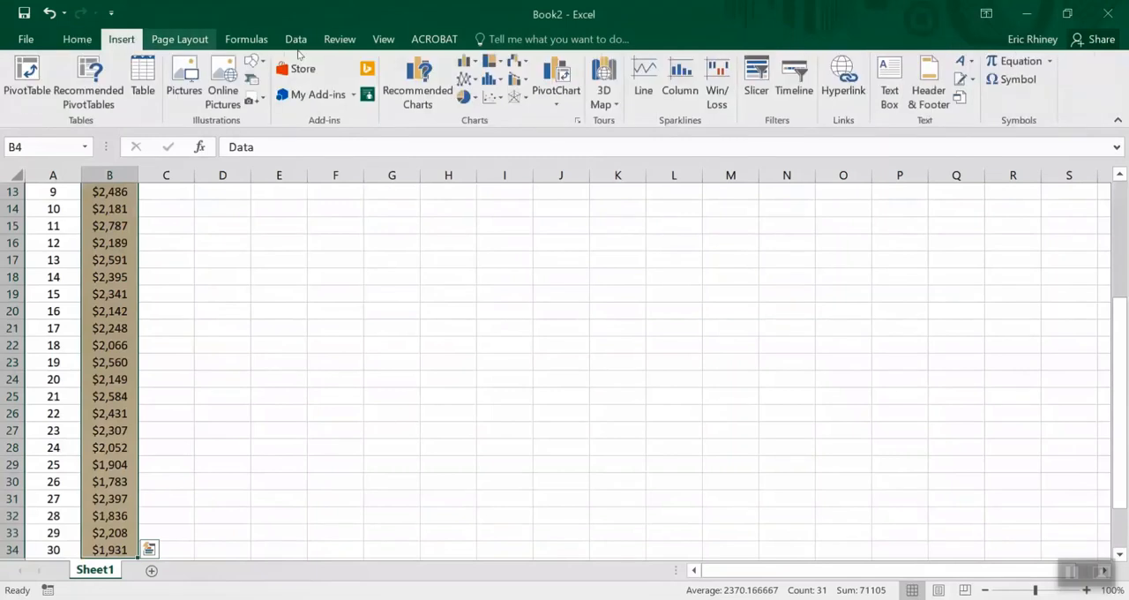
left_click(491, 96)
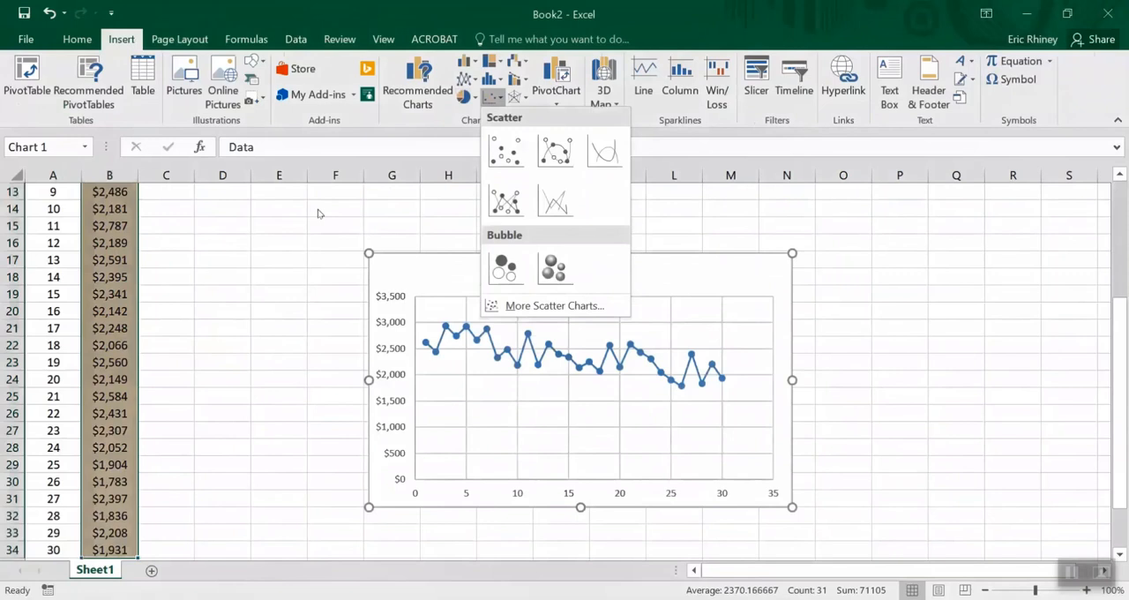
left_click(265, 227)
Insert a scatter chart with straight lines and markers from the Week and Data columns (A4:B34), and reposition it on the sheet
key("Up")
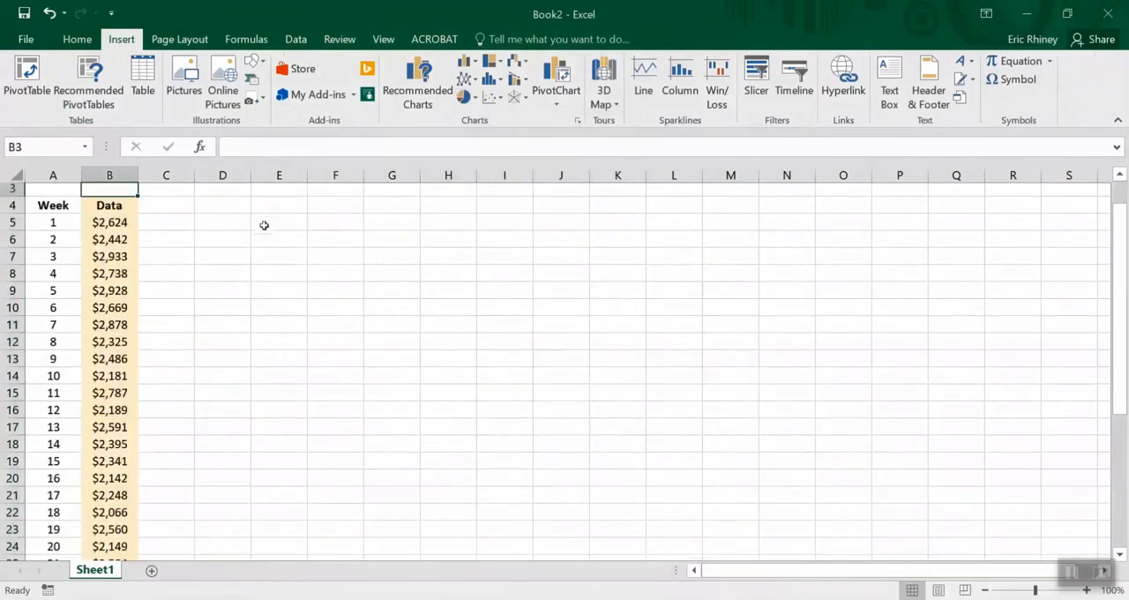
key("Up")
key("Down")
key("Down")
key("Left")
key("shift+Right")
key("ctrl+shift+Down")
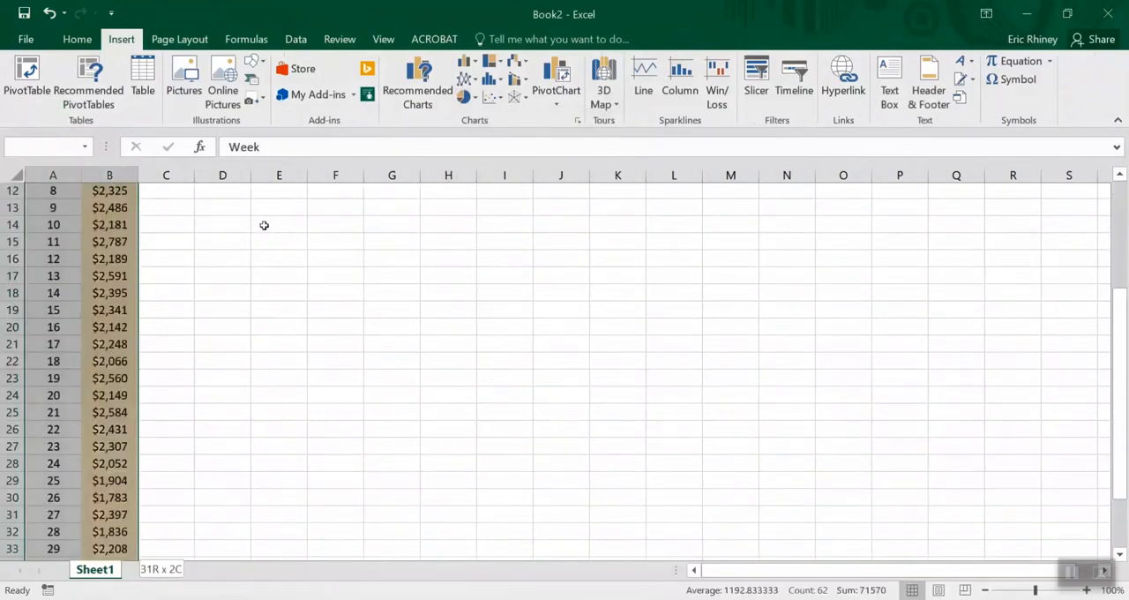
left_click(492, 97)
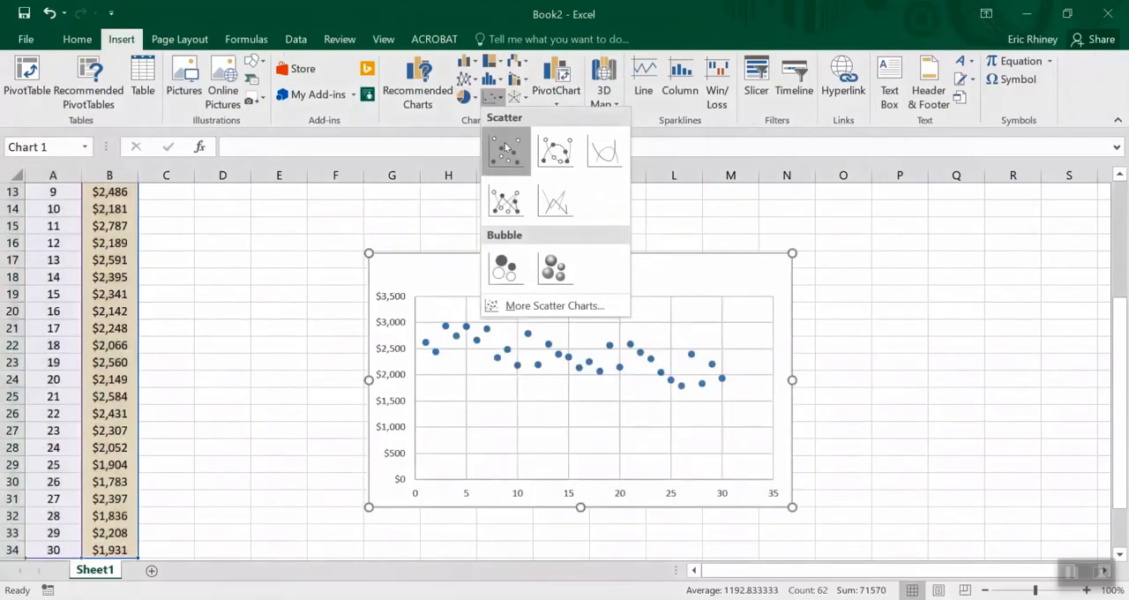
left_click(507, 203)
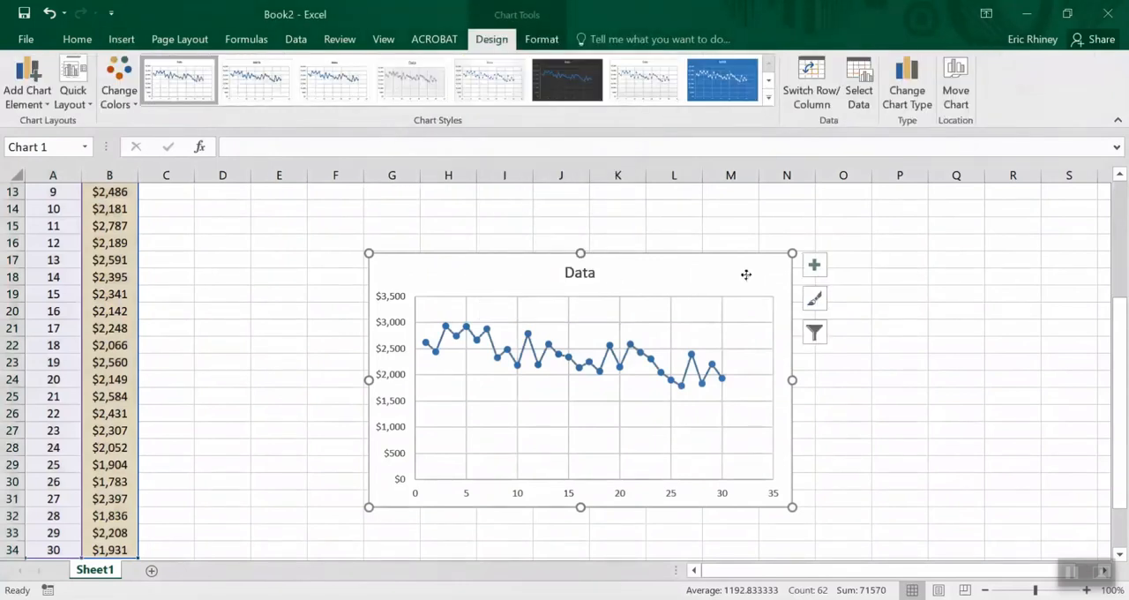
left_click_drag(746, 275, 824, 226)
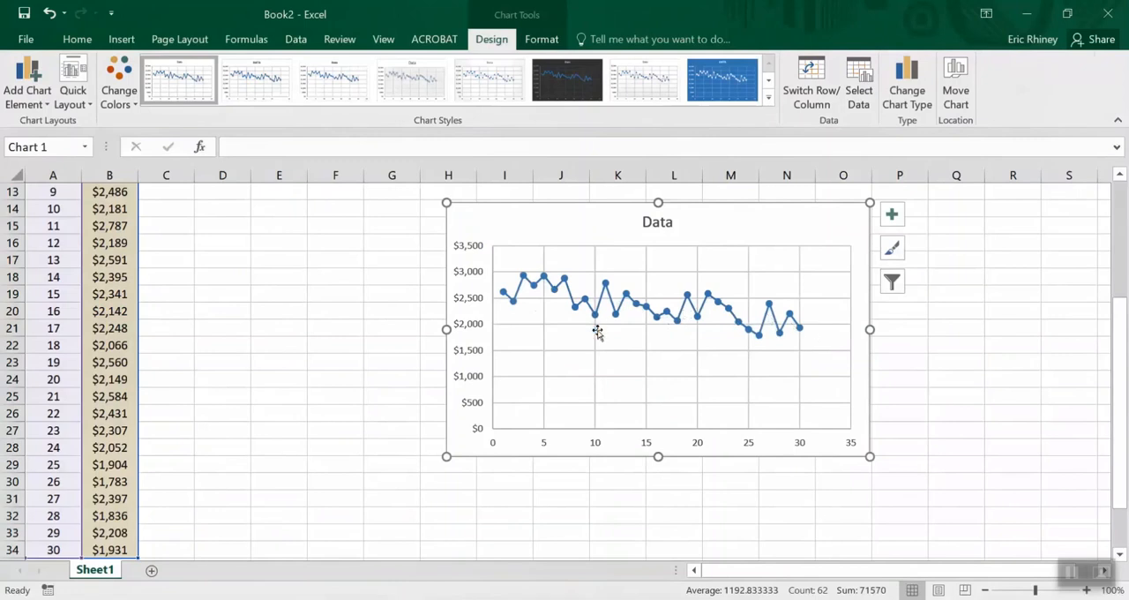
Add a linear trendline to the Data series with its equation and R-squared value displayed, and place the label below the plotted line
right_click(534, 292)
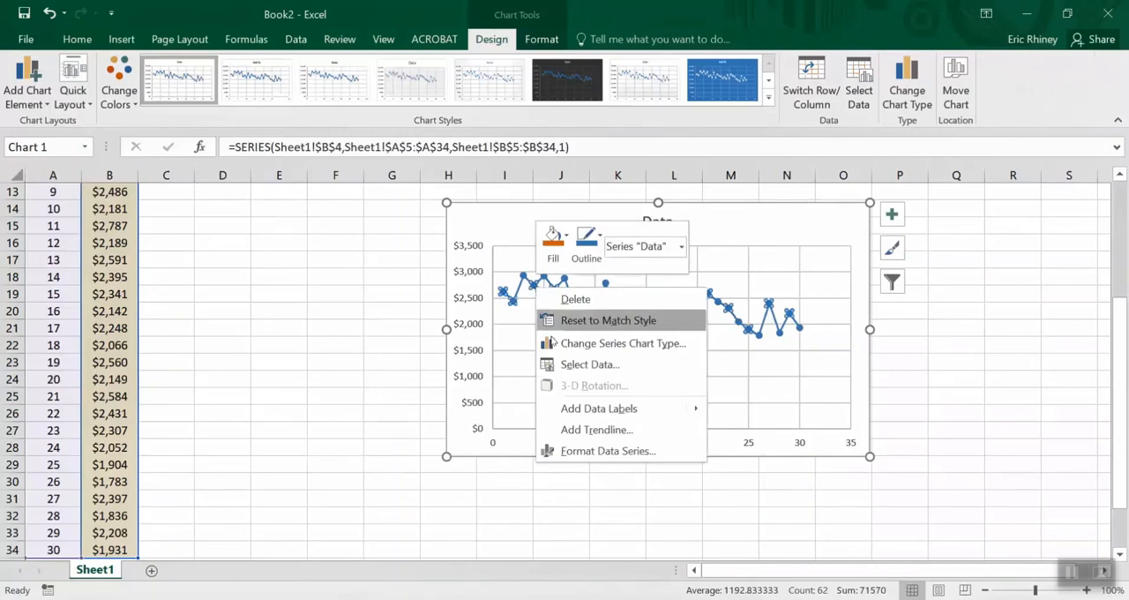
left_click(579, 429)
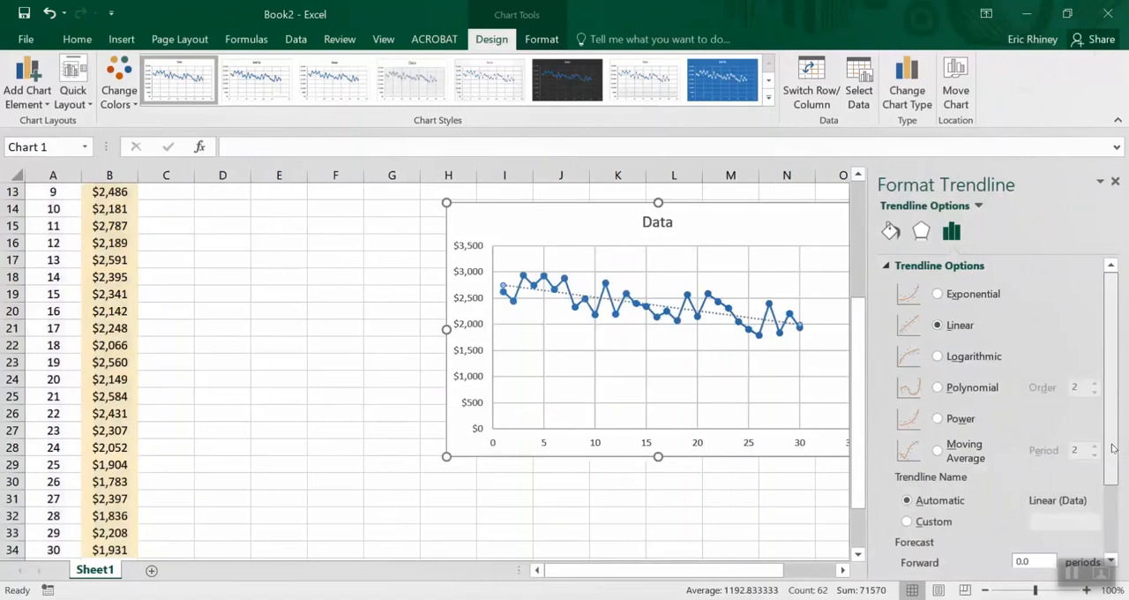
left_click_drag(1113, 449, 1112, 531)
left_click(900, 531)
left_click(900, 554)
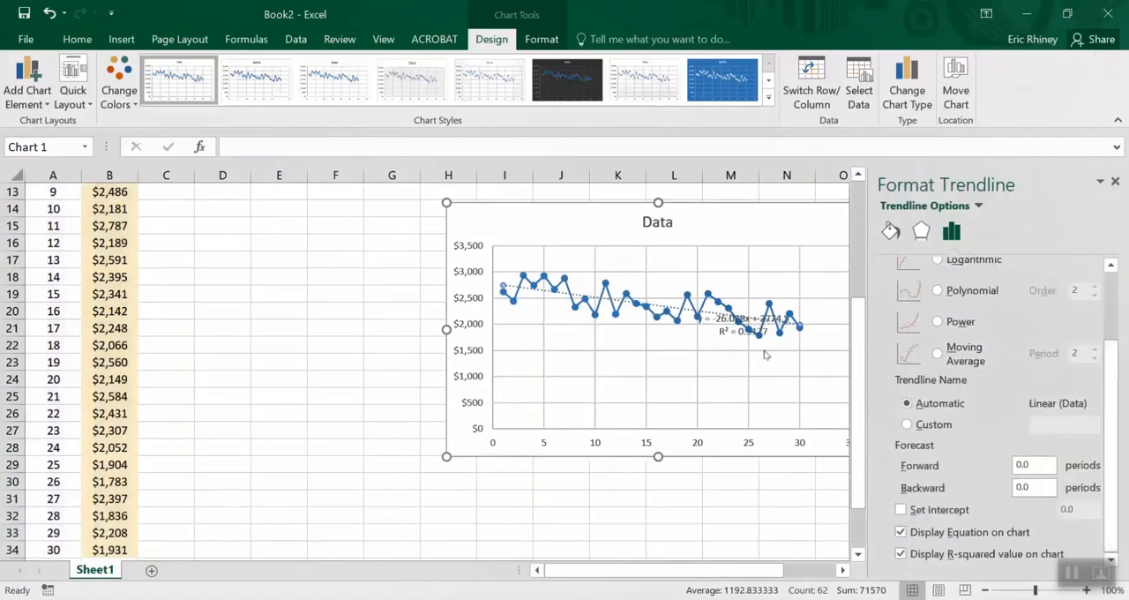
left_click(746, 330)
left_click_drag(727, 336, 626, 369)
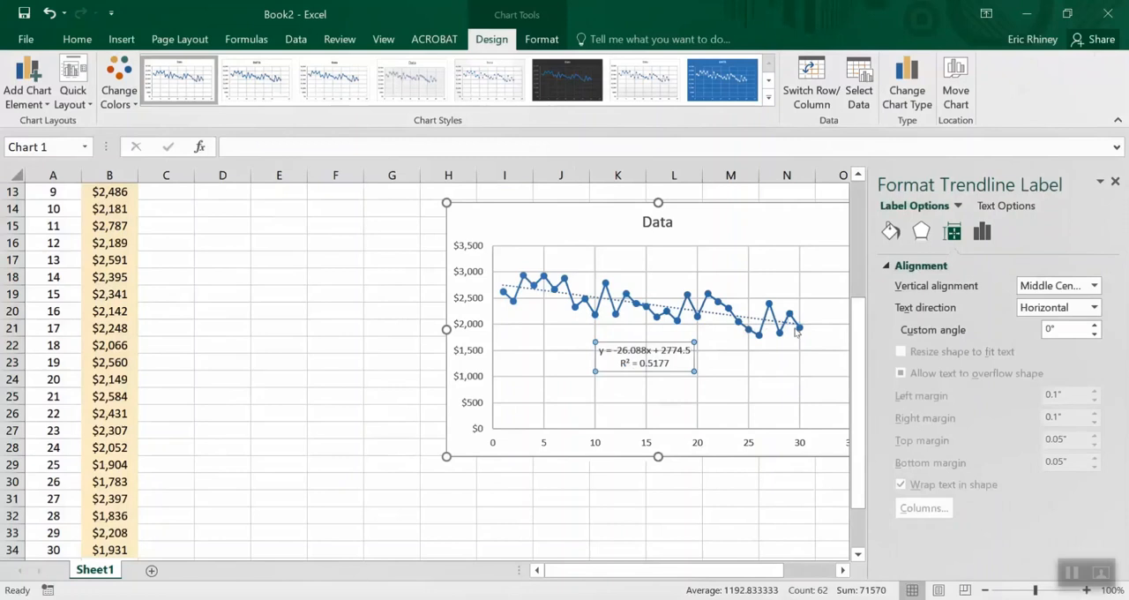
Change the trendline type to Polynomial and raise its order to 6
mouse_move(797, 331)
left_click(725, 319)
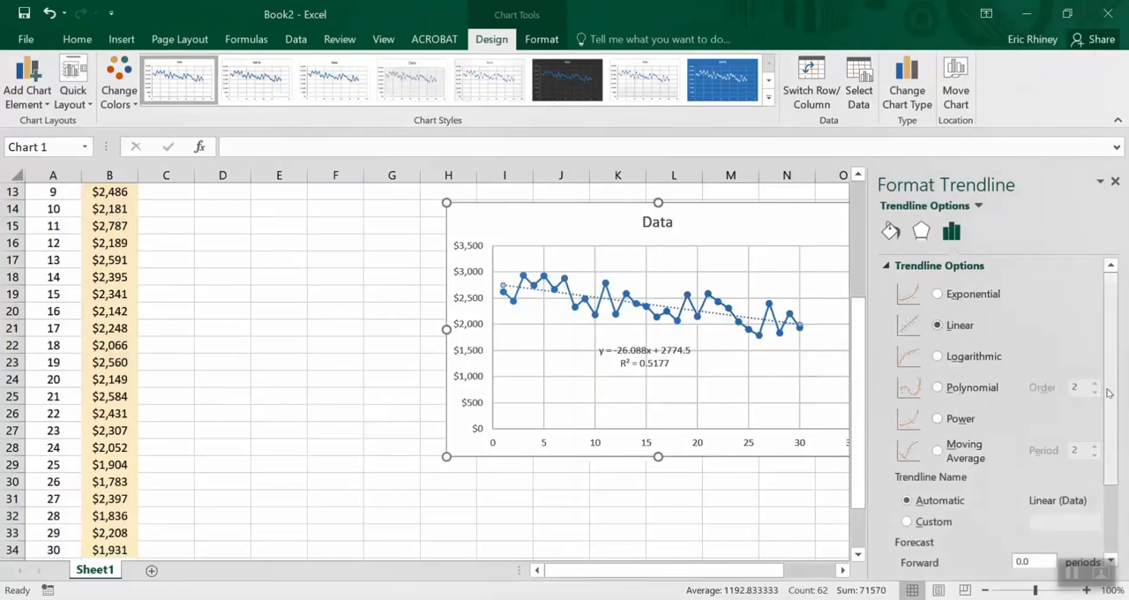
scroll(1109, 401, "down", 1)
scroll(1108, 401, "down", 1)
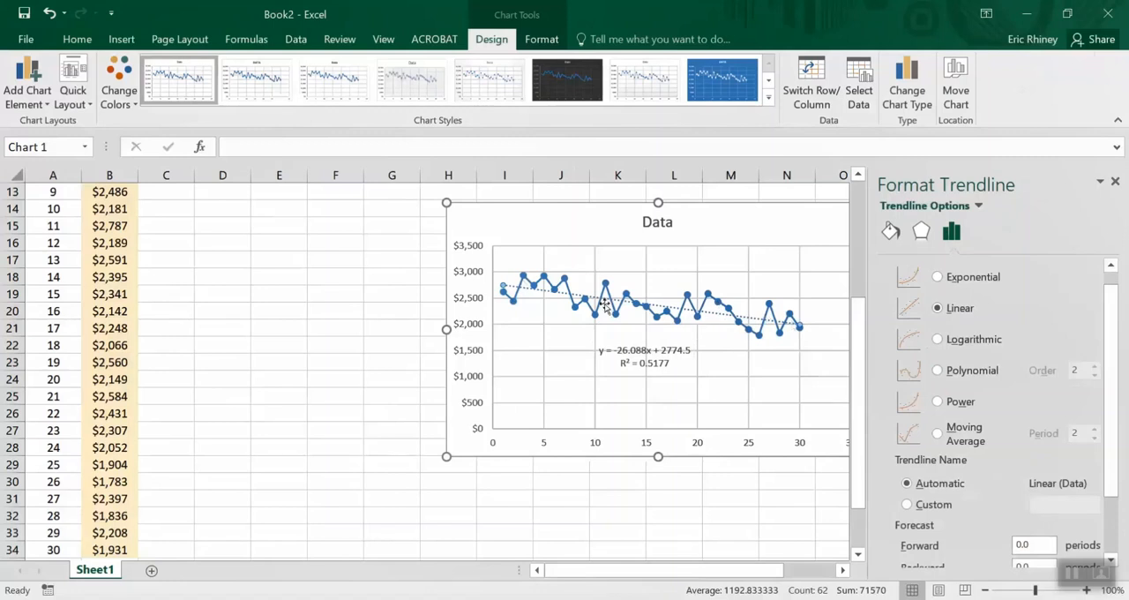
left_click(937, 373)
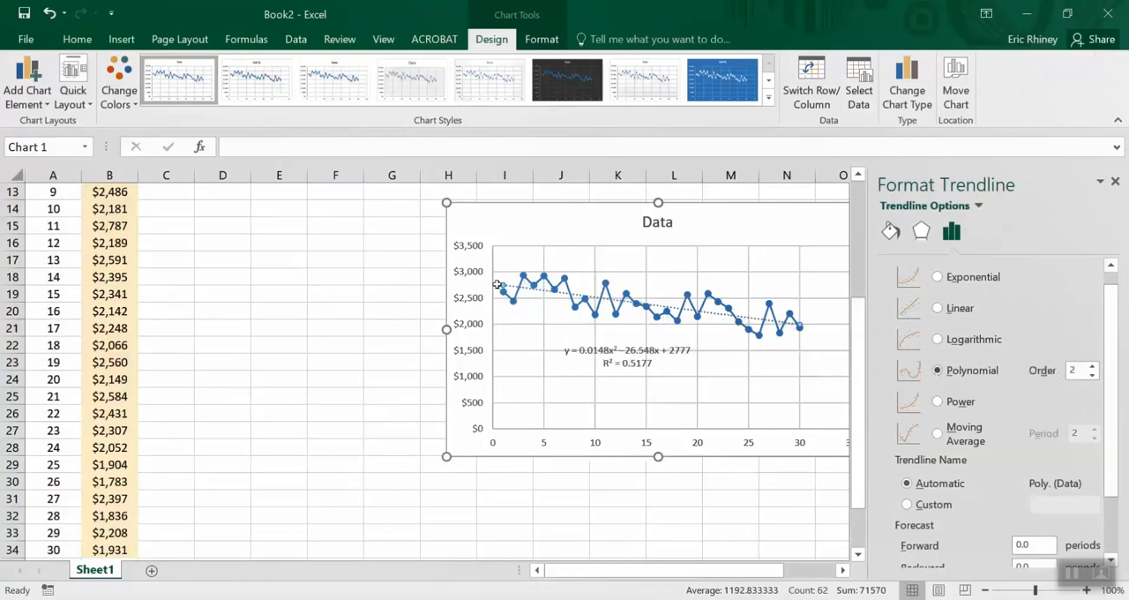
left_click(1092, 366)
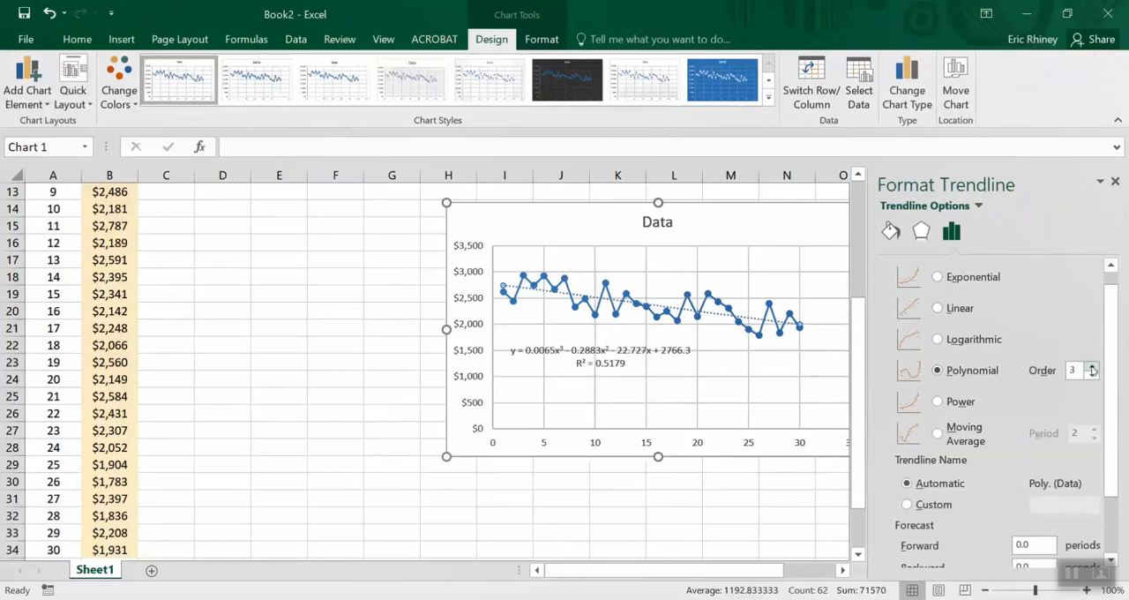
left_click(1092, 367)
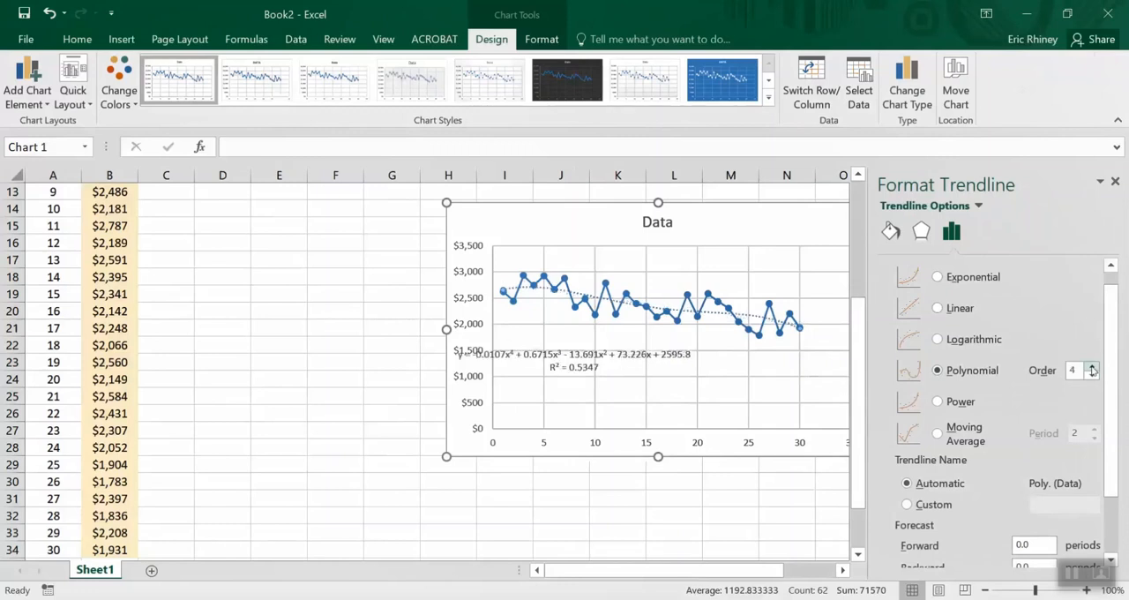
left_click(1092, 367)
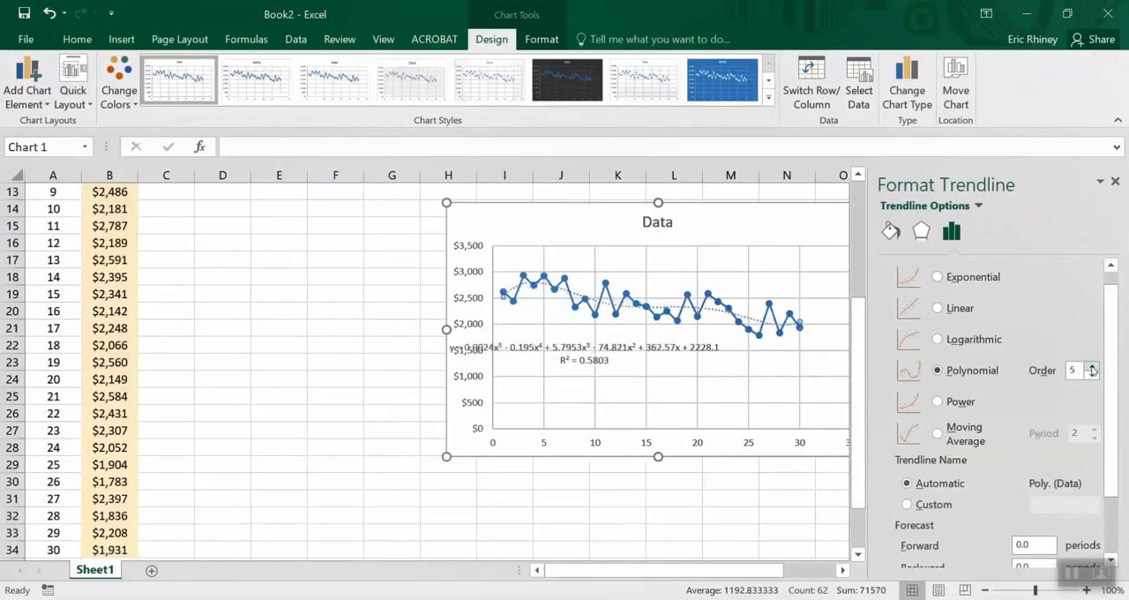
left_click(1092, 367)
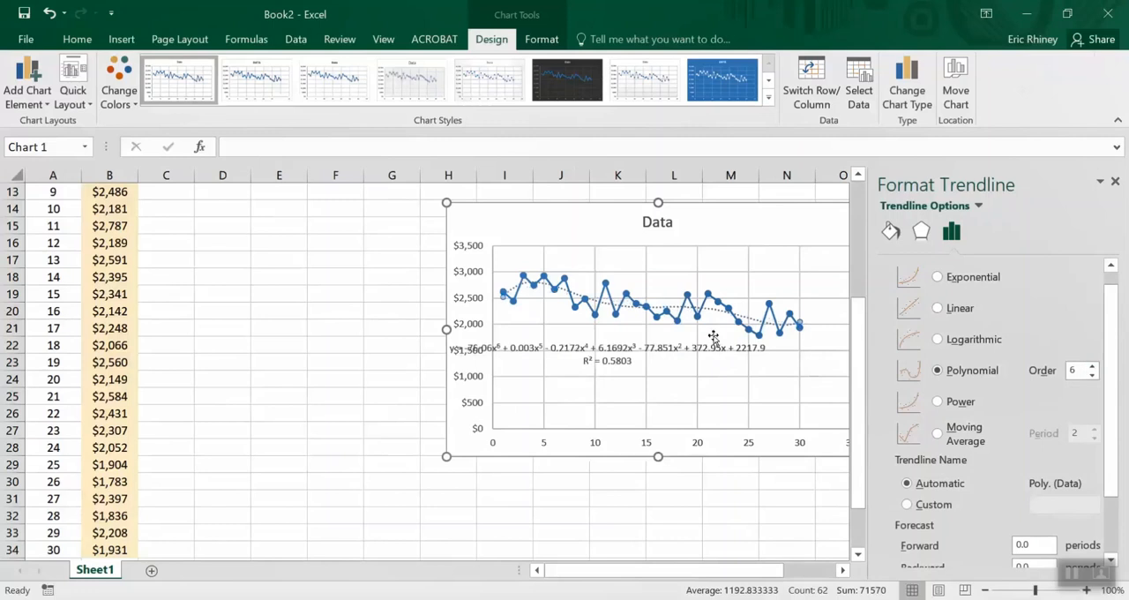
Move the polynomial equation label clear of the vertical axis values and close the formatting pane
left_click_drag(673, 339, 715, 347)
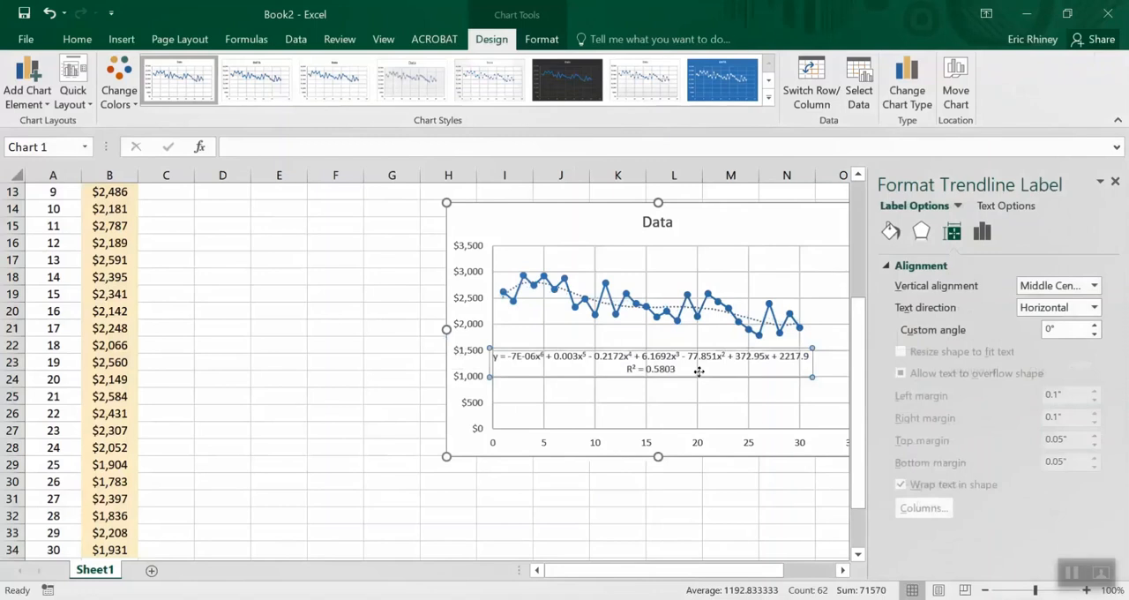
left_click(725, 371)
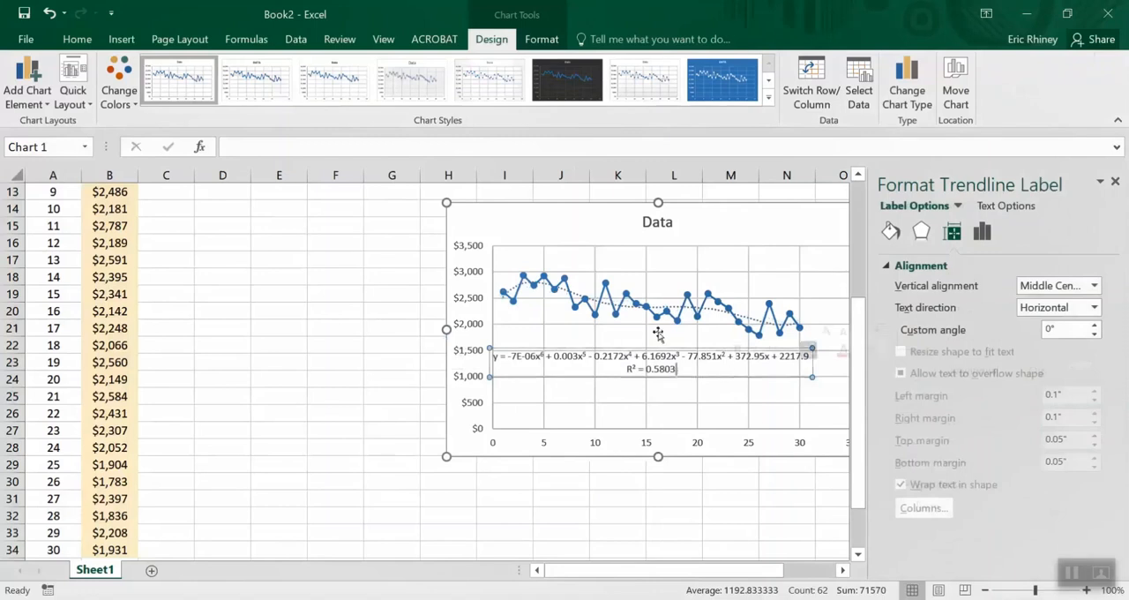
left_click(655, 378)
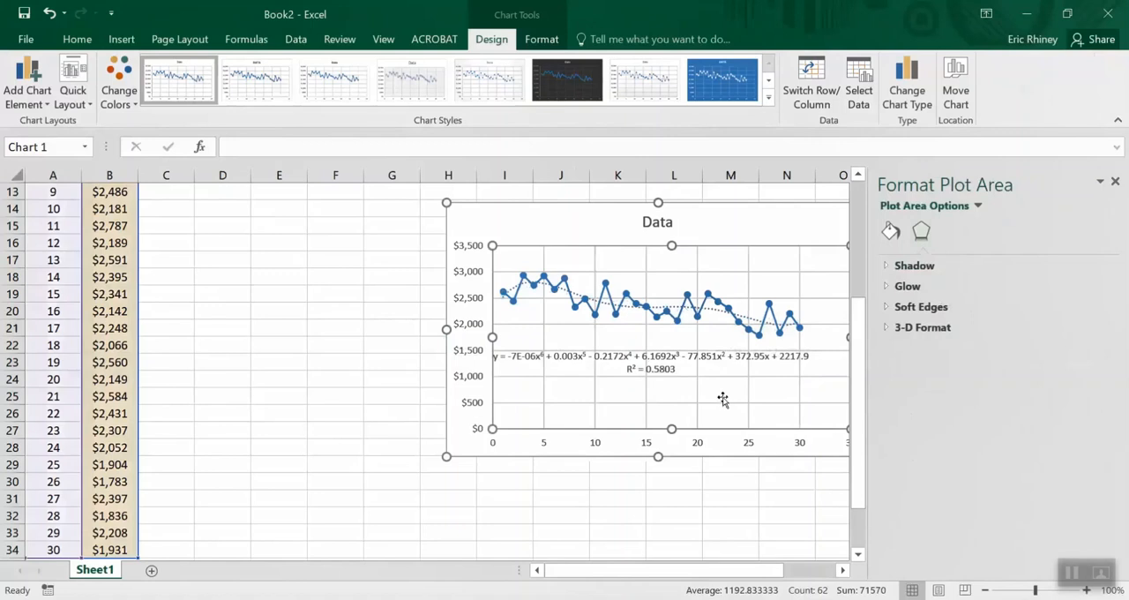
left_click(1116, 184)
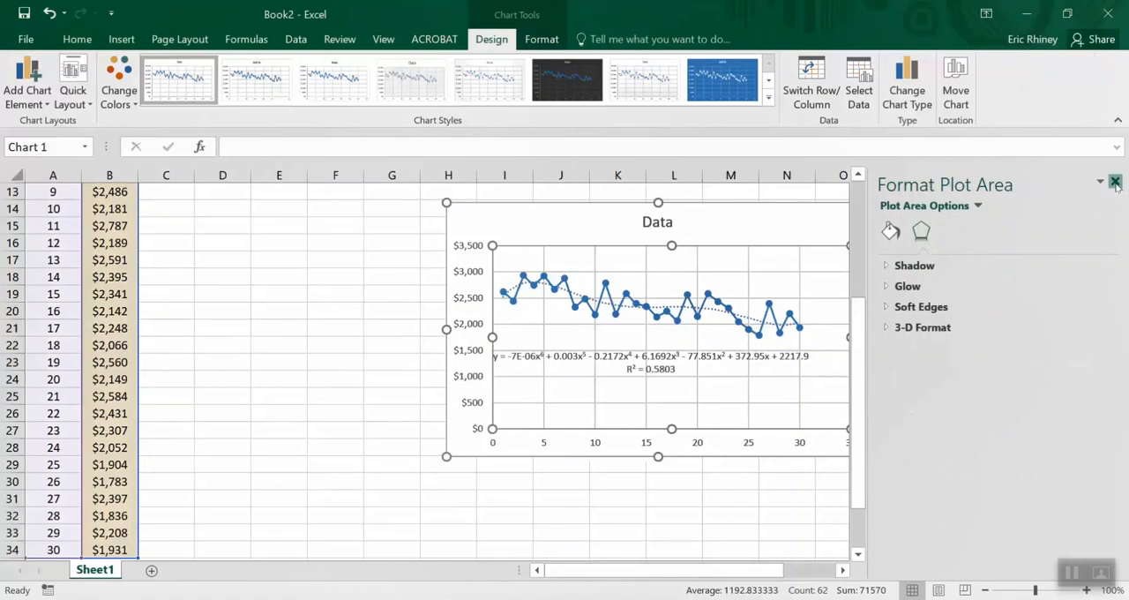
Reopen the trendline's formatting options, switch the trendline back to Linear and close the pane
left_click(757, 325)
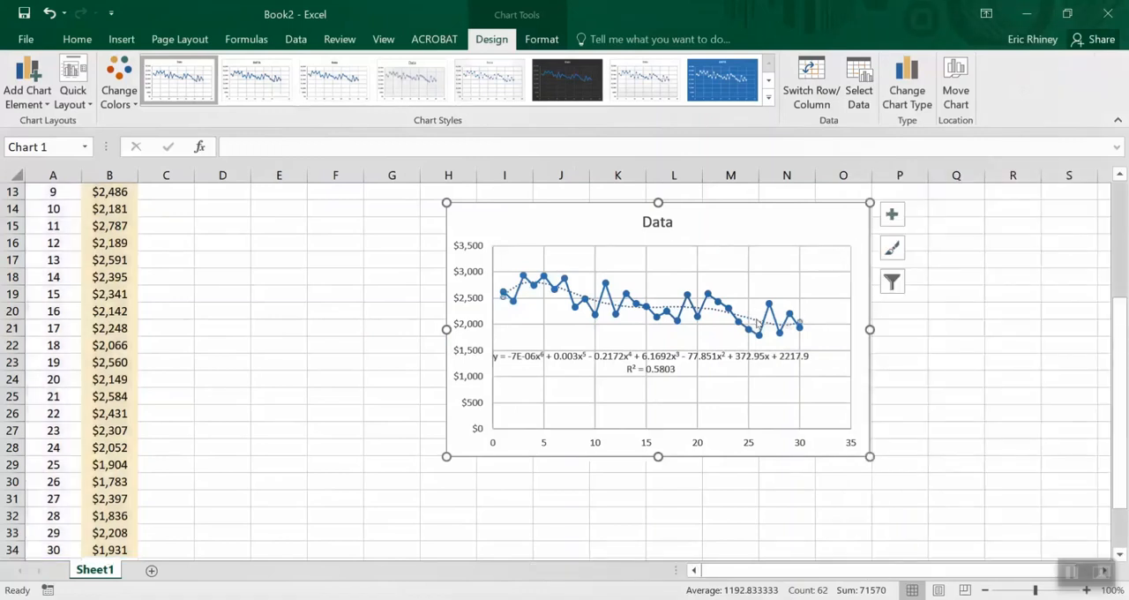
right_click(757, 325)
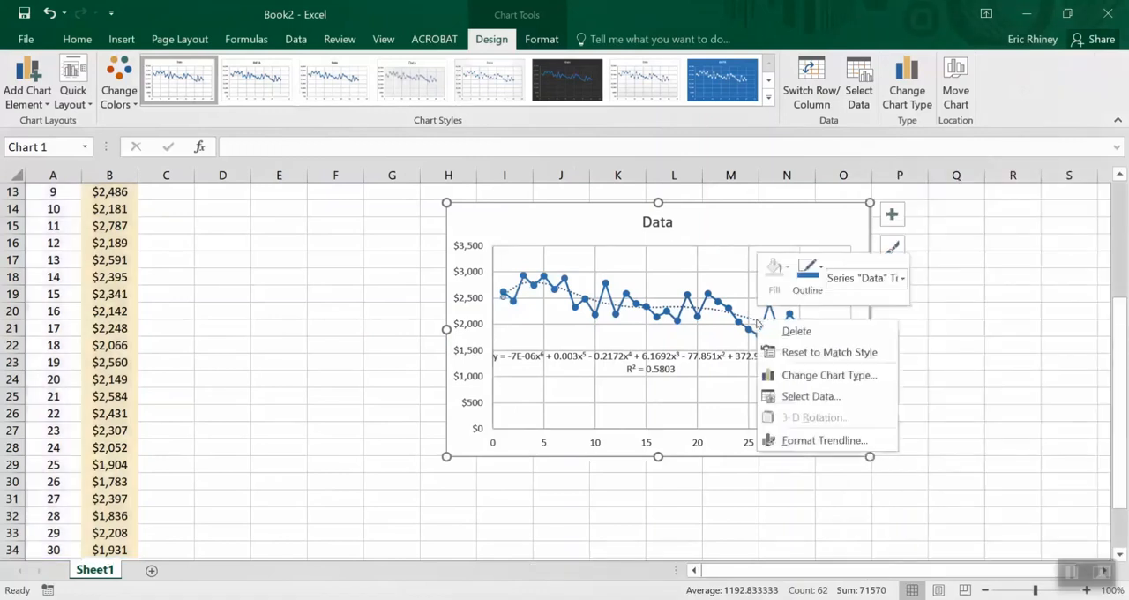
left_click(800, 441)
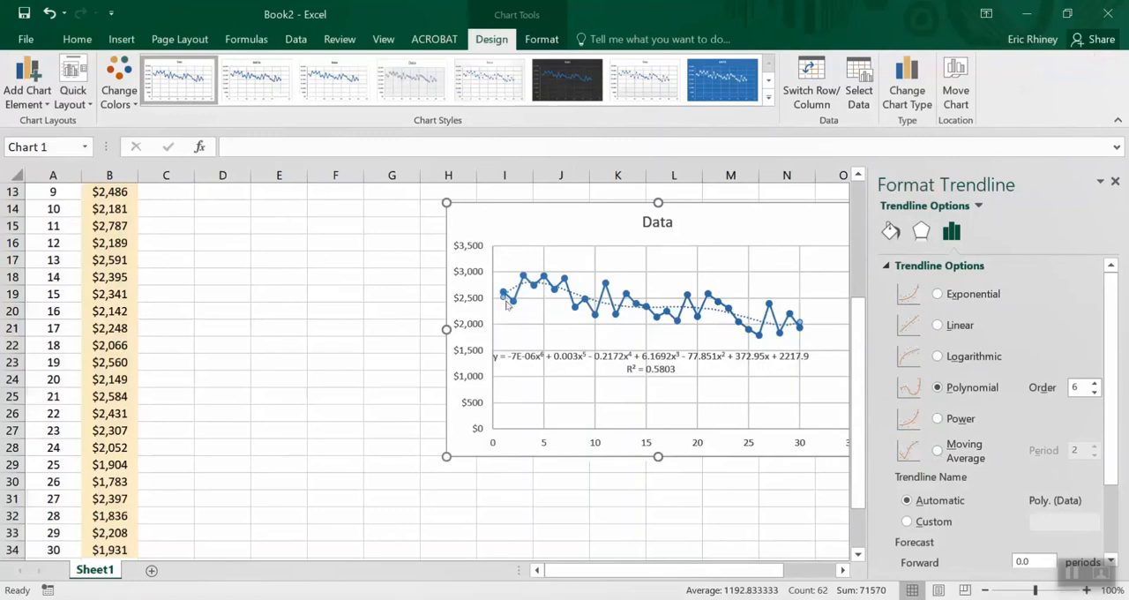
left_click(936, 325)
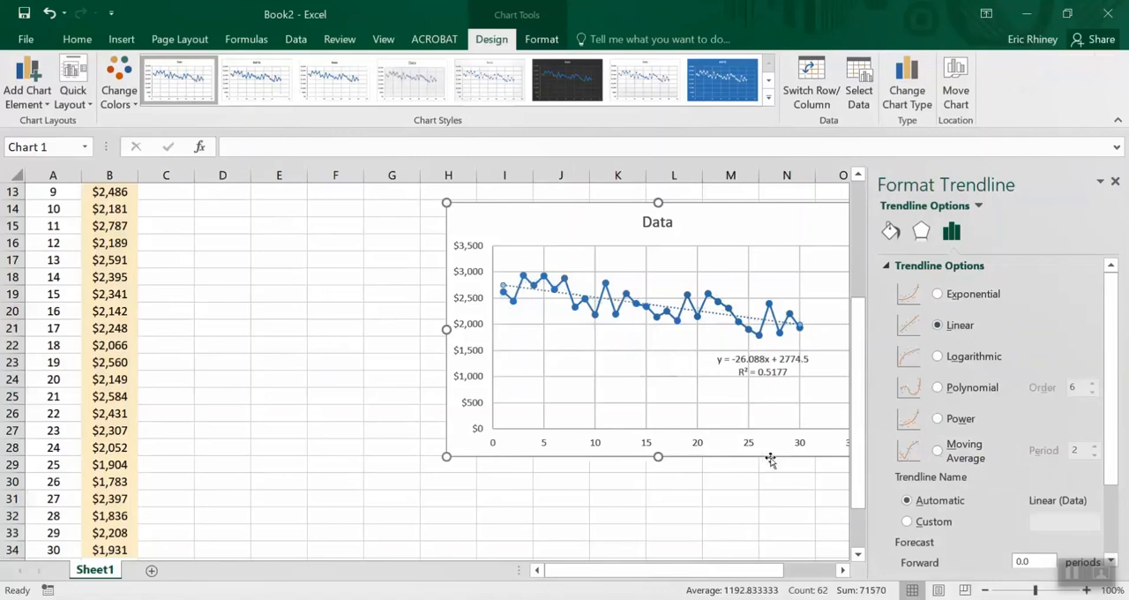
left_click(1114, 181)
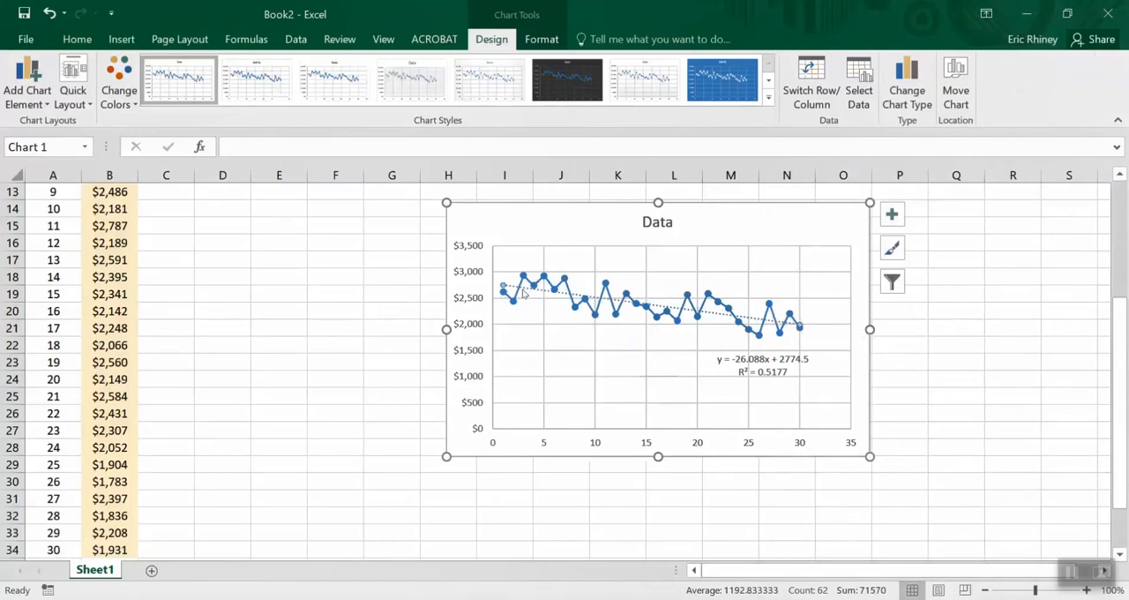
Change the chart's trendline to a Moving Average with a period of 2
mouse_move(512, 306)
mouse_move(529, 288)
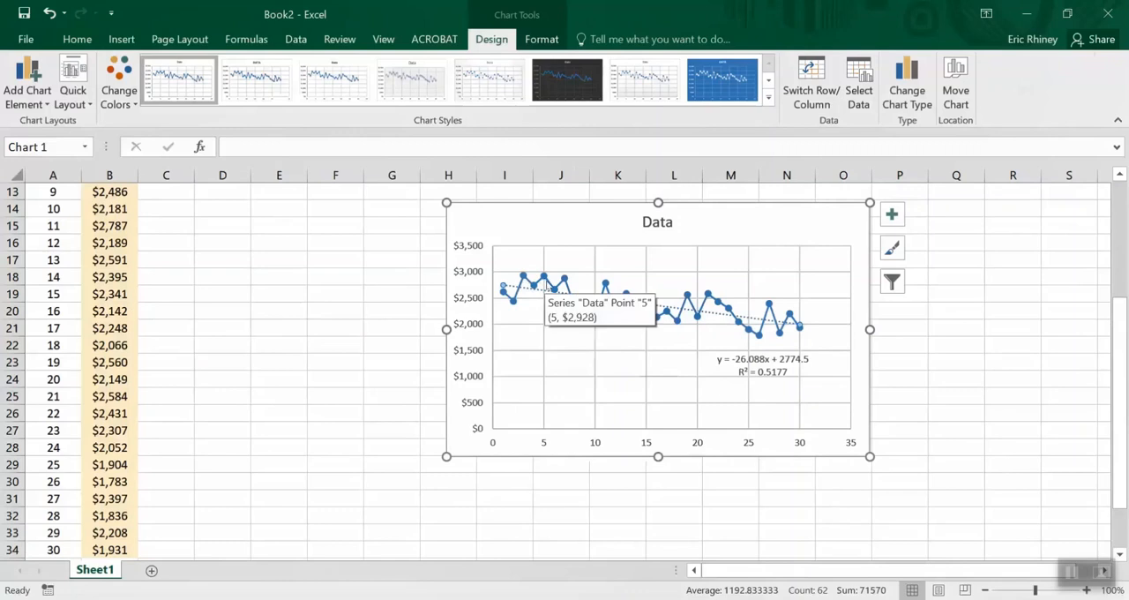
mouse_move(565, 279)
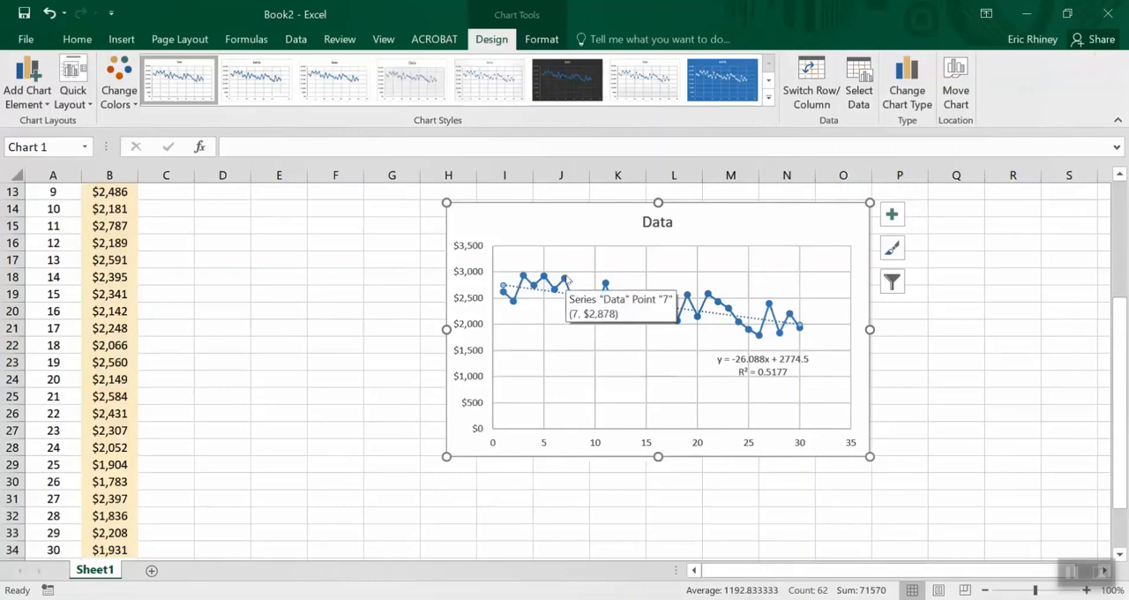
mouse_move(575, 304)
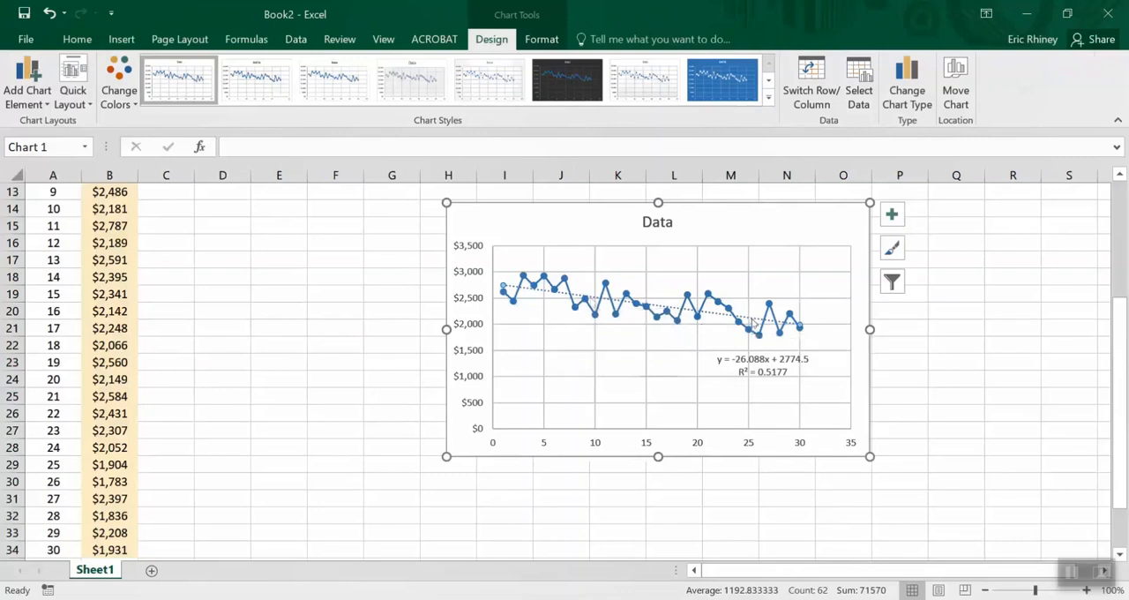
right_click(753, 322)
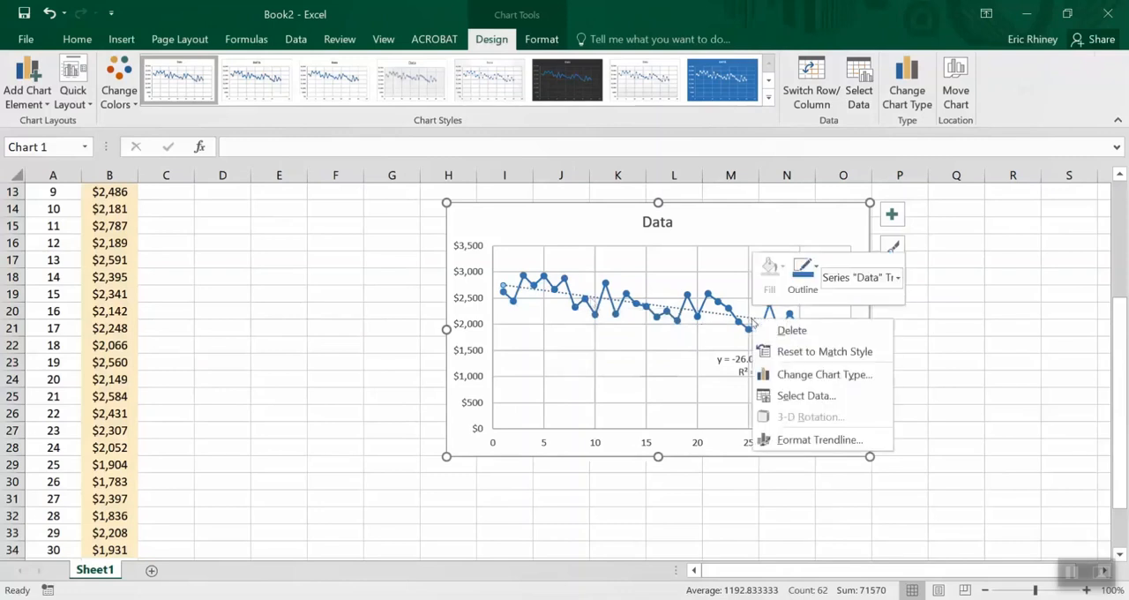
left_click(776, 439)
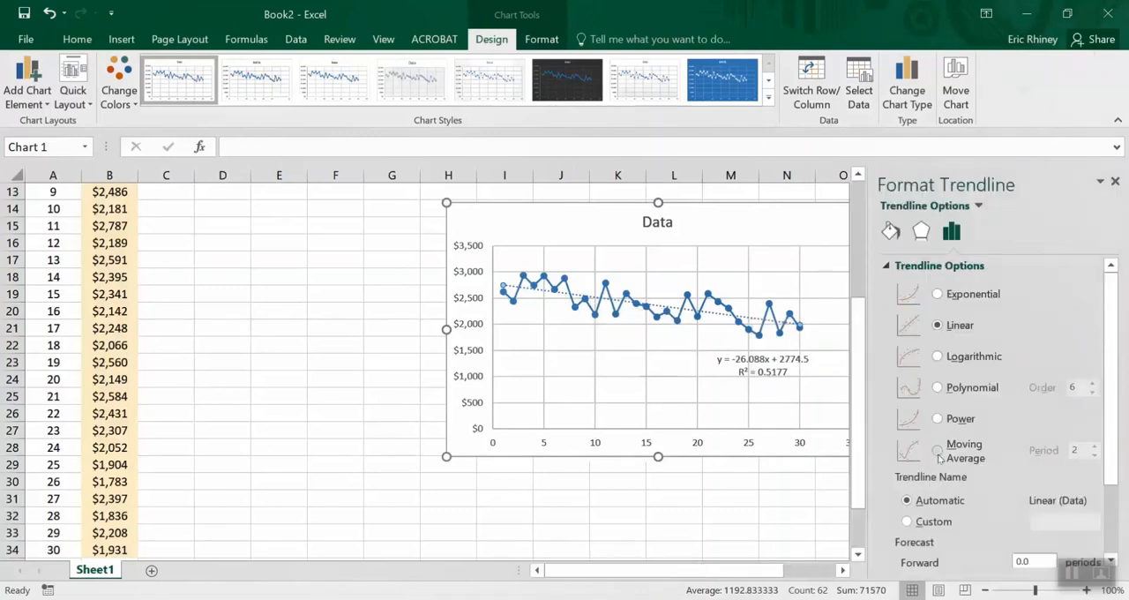
left_click(937, 451)
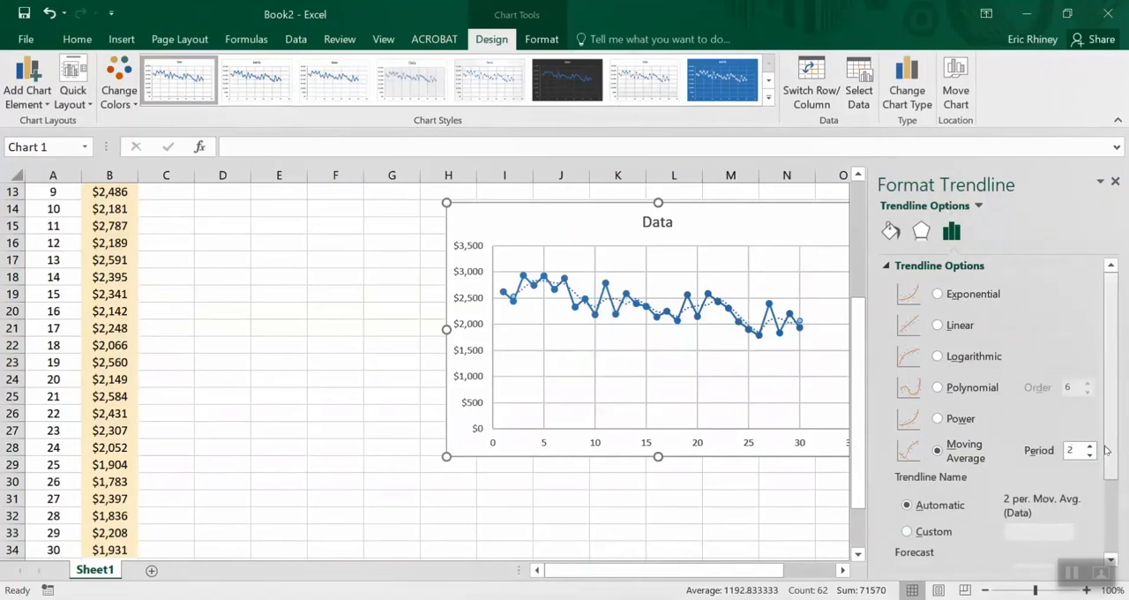
mouse_move(653, 317)
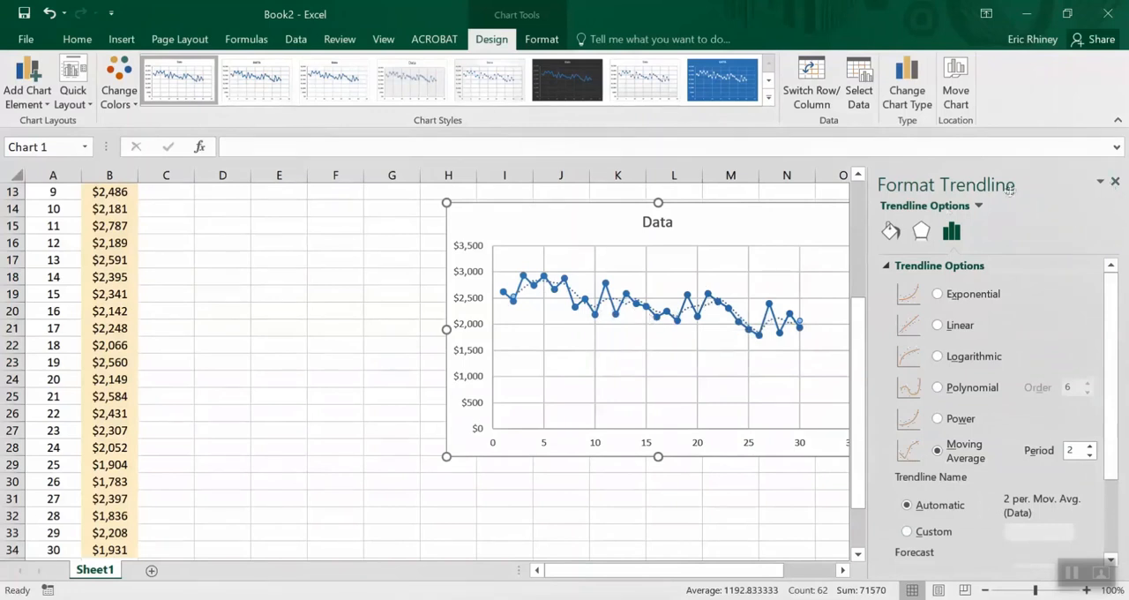
Close the trendline formatting pane and enter the header Moving Avg in cell C4
left_click(1115, 182)
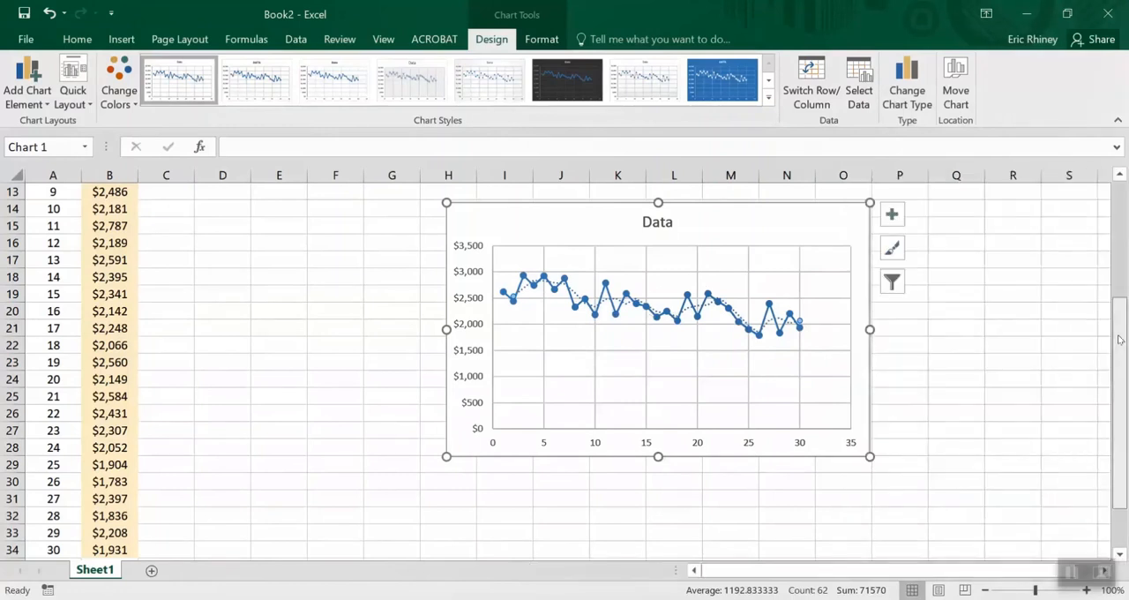
scroll(1118, 339, "up", 4)
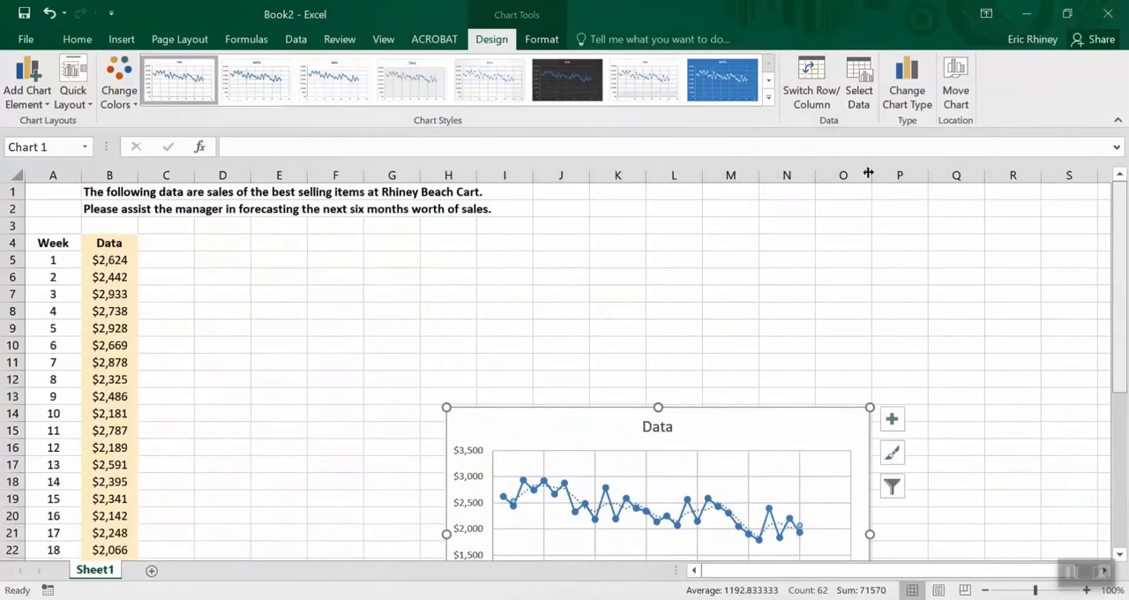
left_click(172, 246)
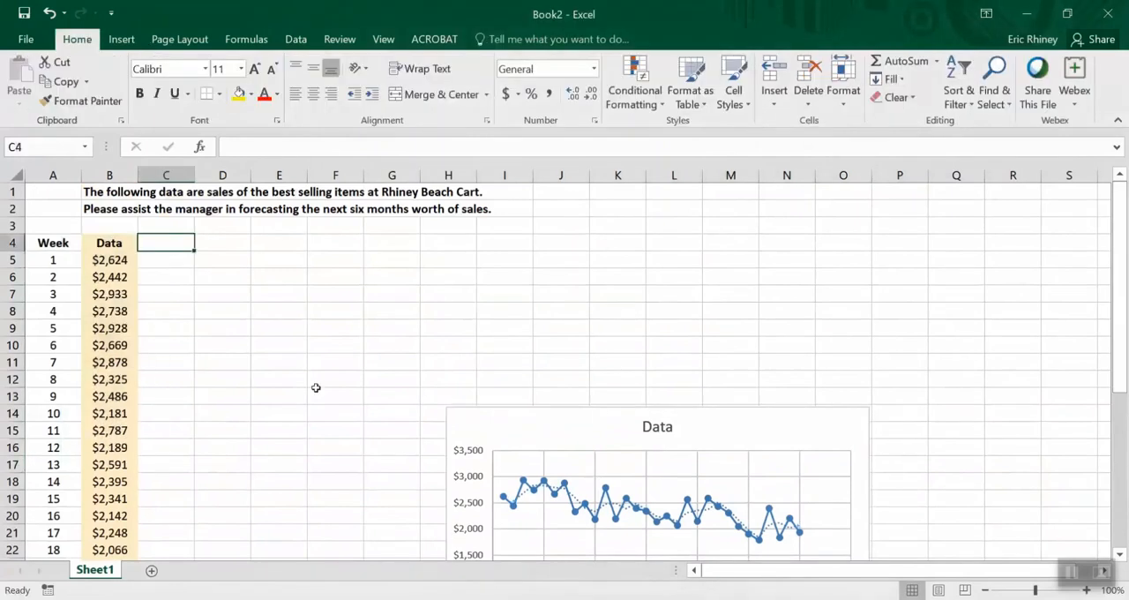
type("Moving Avg")
key("Return")
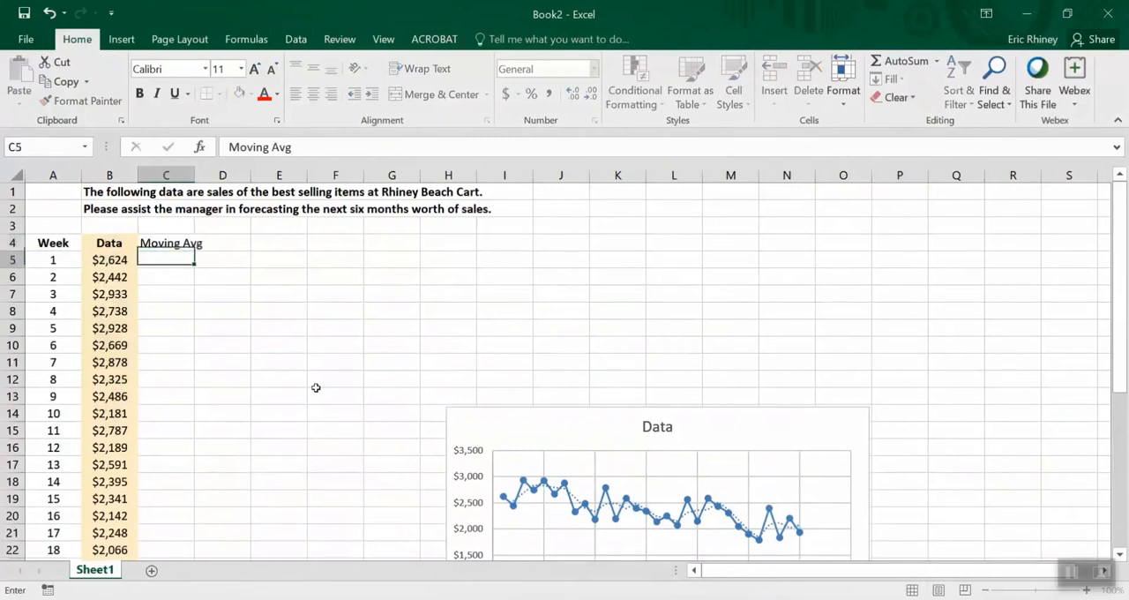
Make the Moving Avg header in C4 bold, centered and wrapped within the cell
key("Up")
key("ctrl+b")
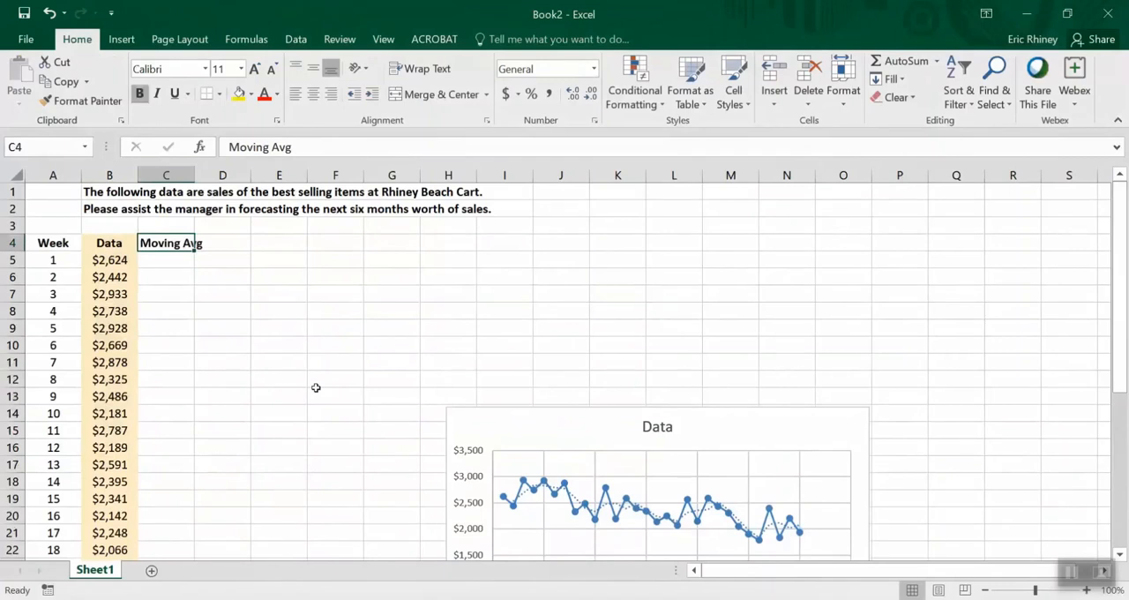
left_click(422, 68)
Enter the two-period average formula =AVERAGE(B5:B6) in cell C6 for week 2
key("Down")
key("Down")
type("=average(")
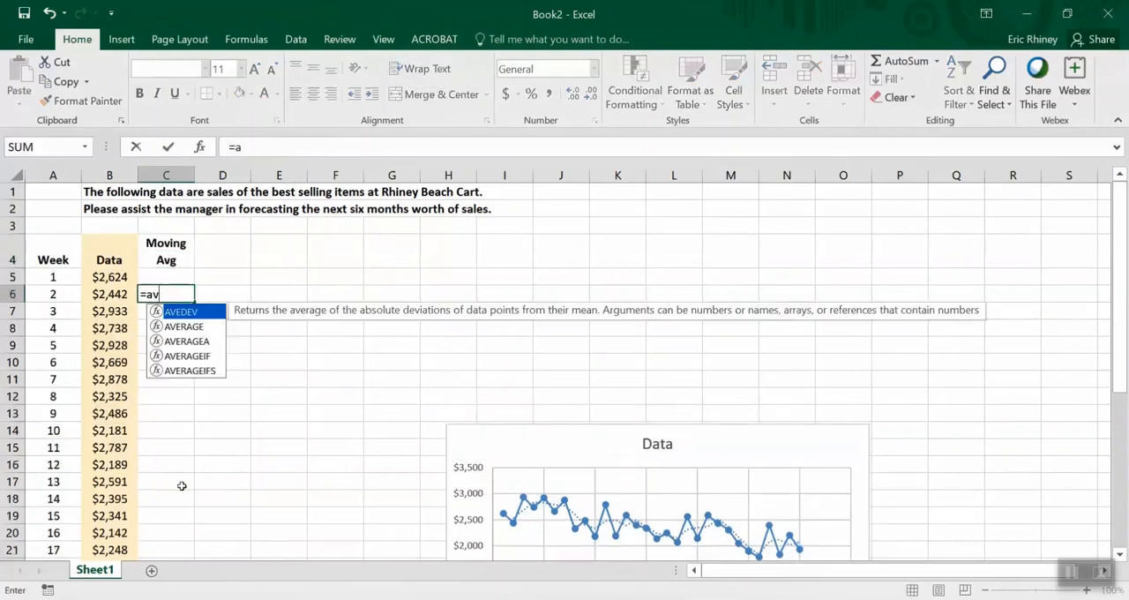
left_click(97, 276)
left_click_drag(97, 277, 100, 294)
type(")")
key("Return")
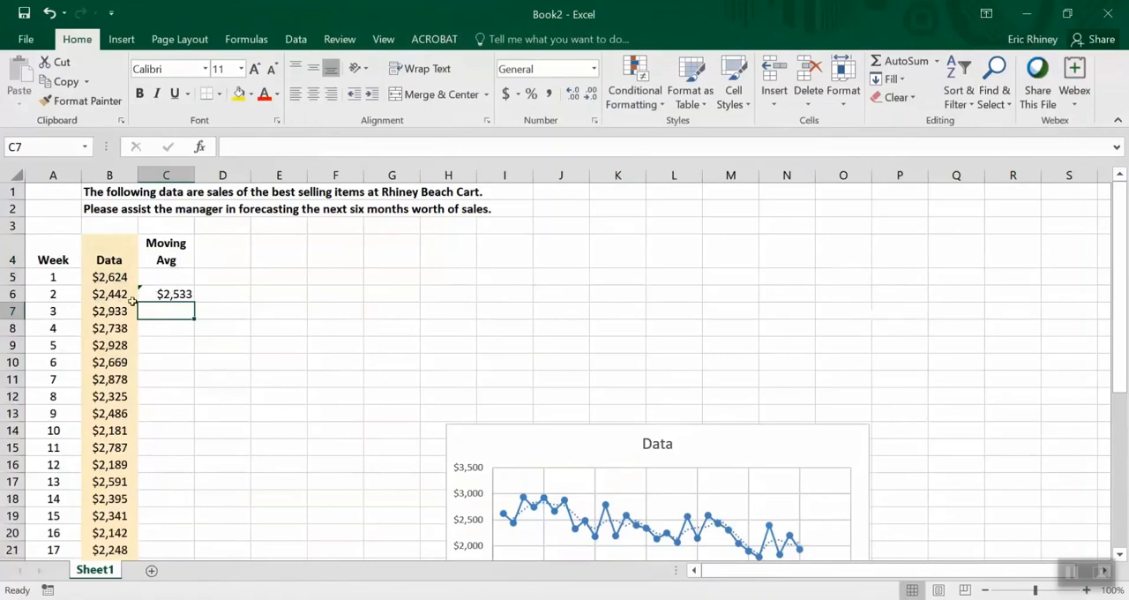
left_click(159, 294)
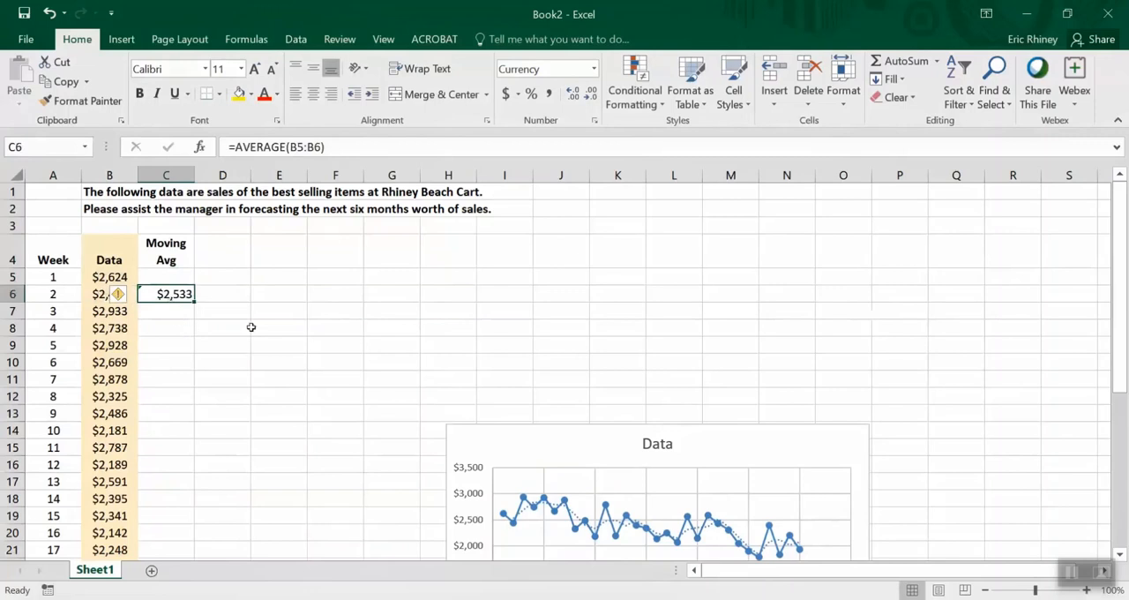
key("Delete")
key("Down")
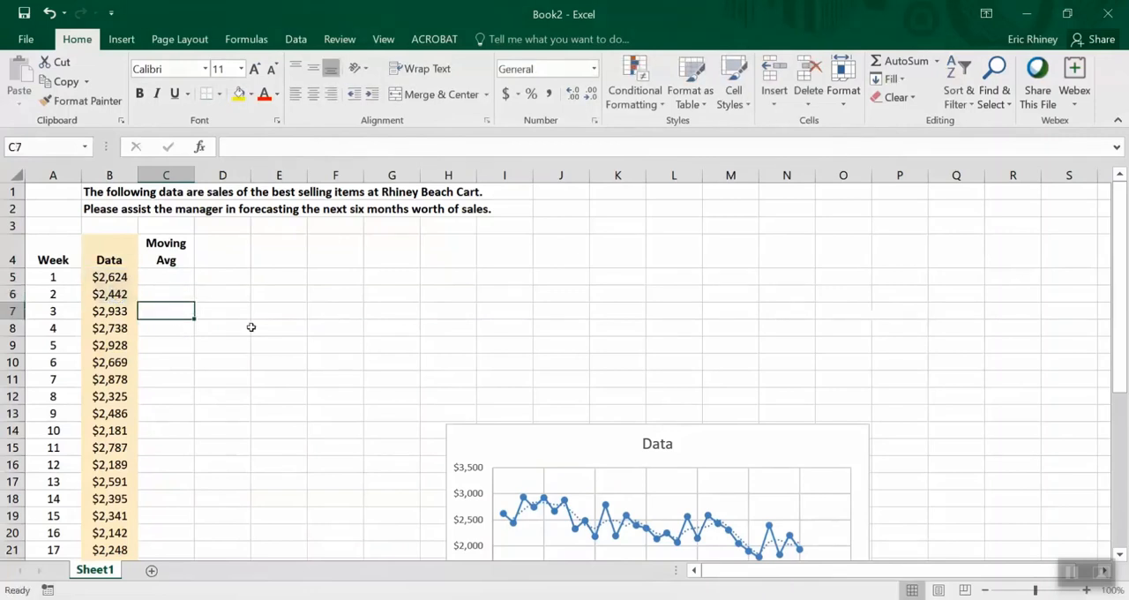
type("=av")
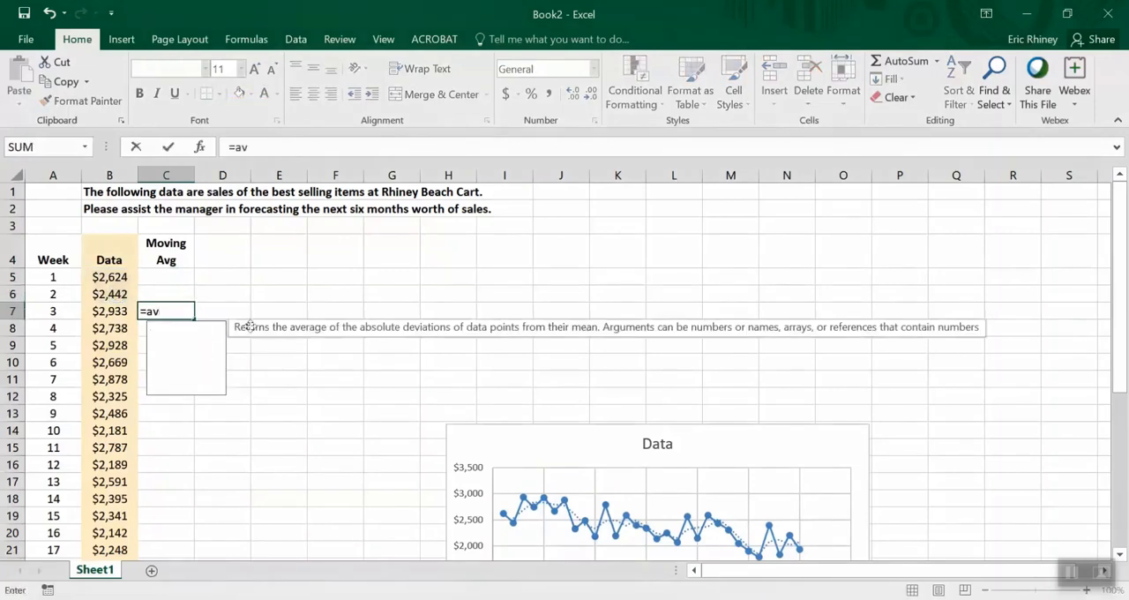
type("erage(")
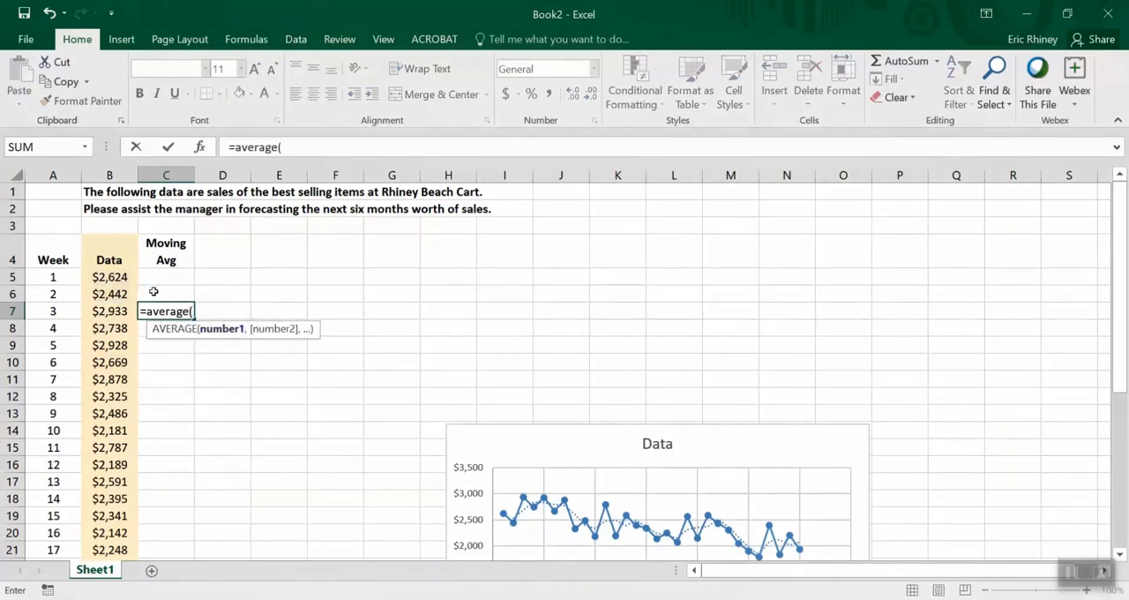
key("Escape")
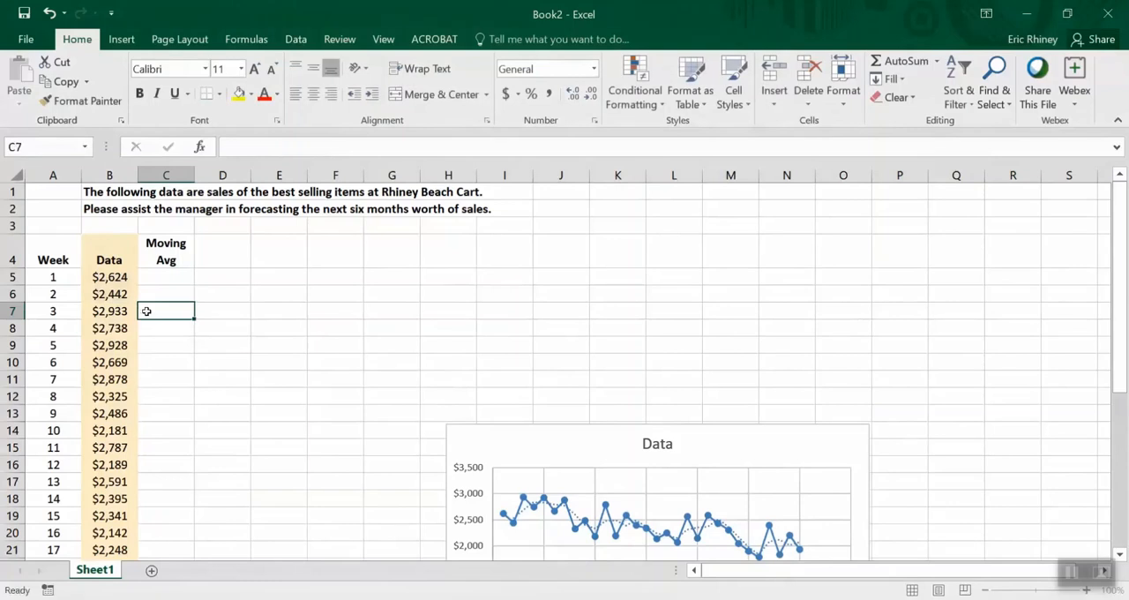
key("ctrl+z")
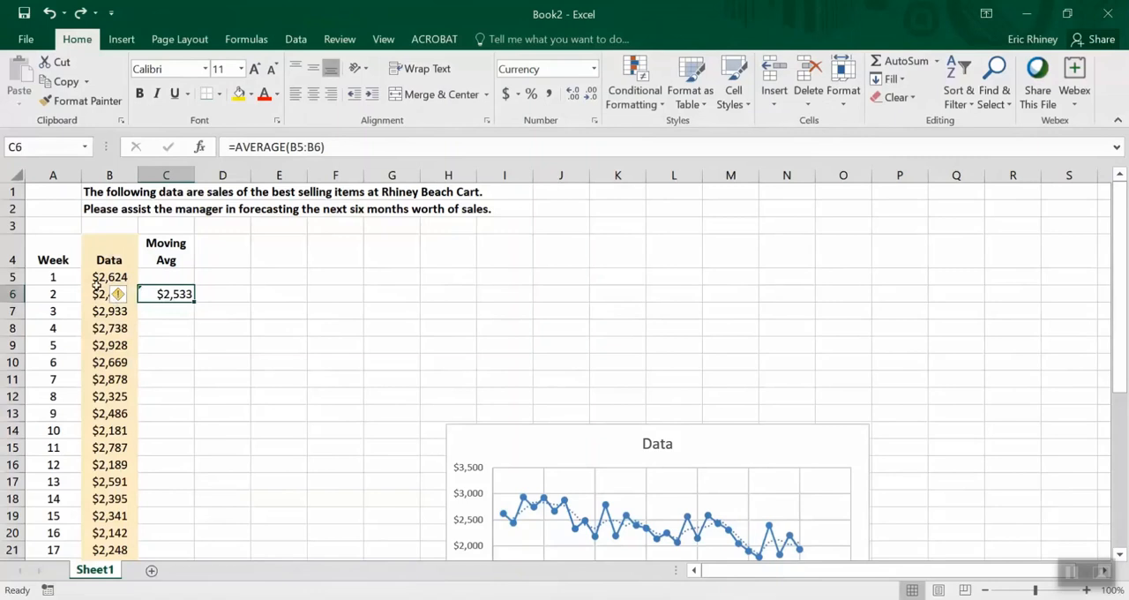
Fill the moving average formula from C6 down through week 30 in C34 and check the last row
key("Return")
key("Up")
key("Left")
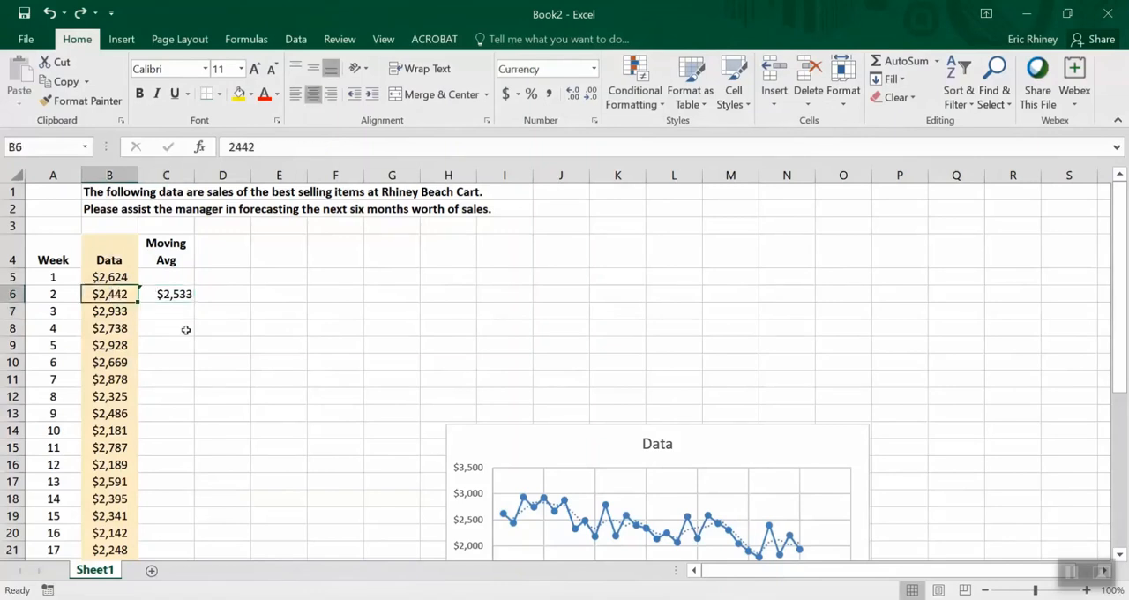
left_click(157, 294)
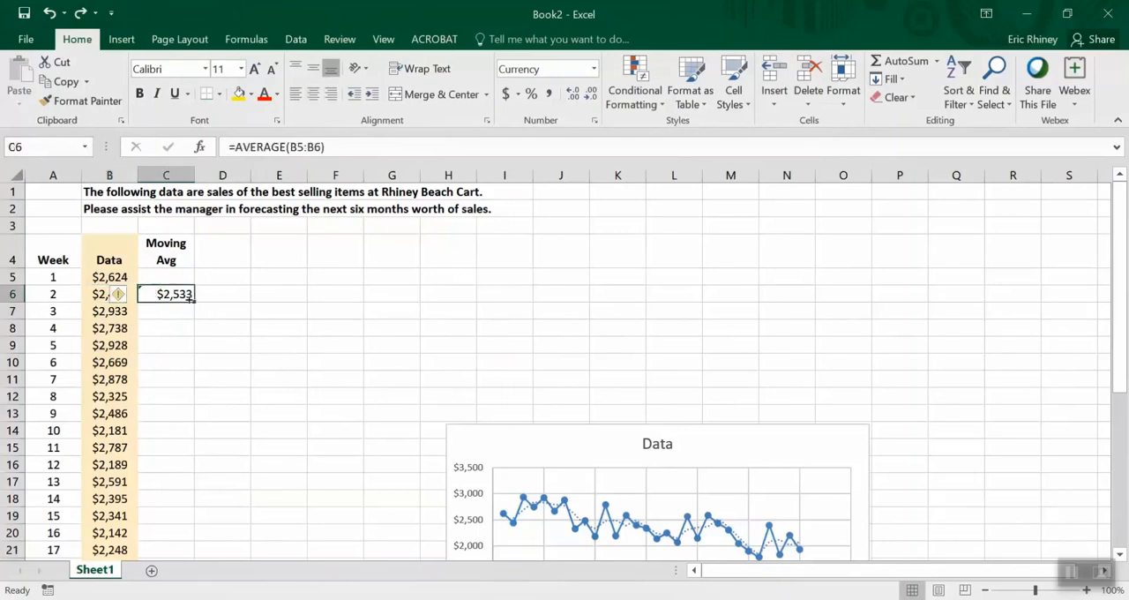
double_click(192, 299)
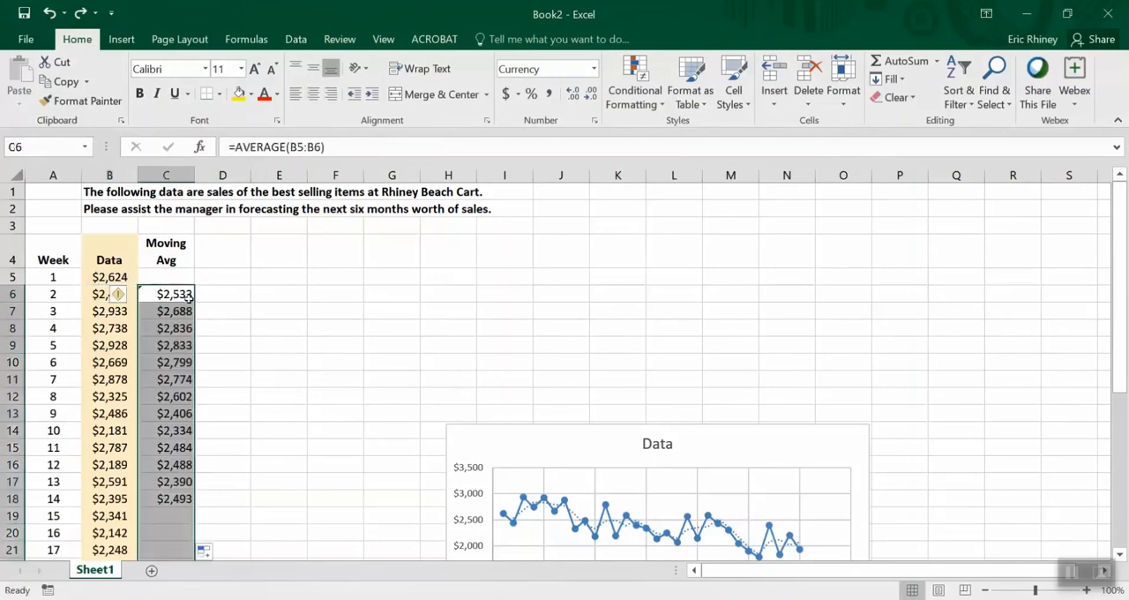
key("ctrl+Down")
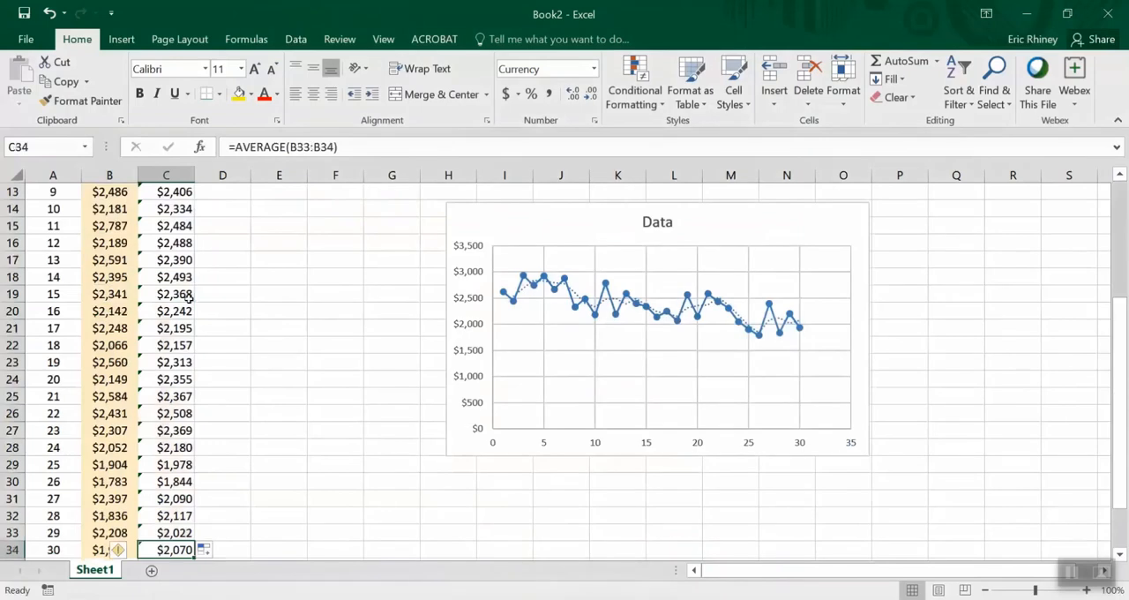
Return to the header row and enter the header Error in cell D4
key("ctrl+Up")
key("Up")
key("Up")
key("Up")
key("Up")
key("Down")
key("Down")
key("Down")
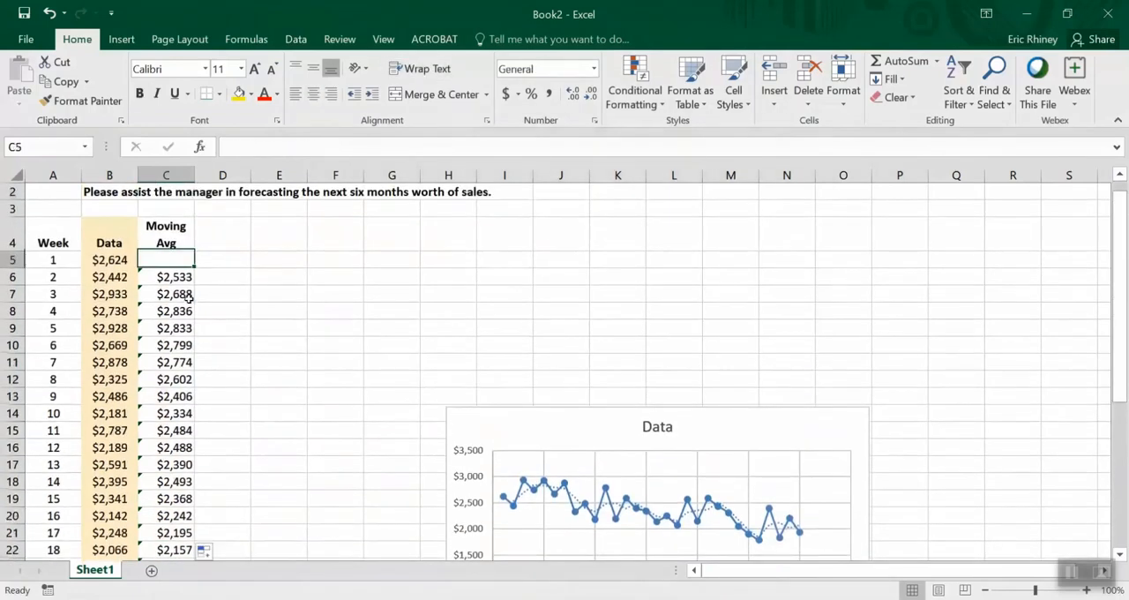
key("Up")
key("Right")
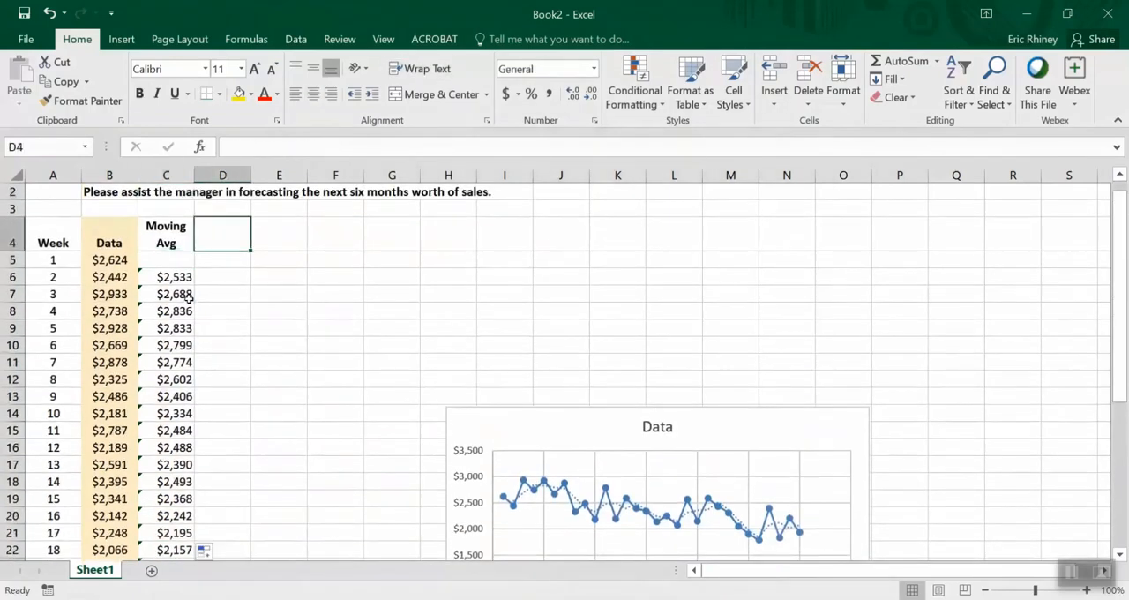
type("Error")
key("ctrl+Return")
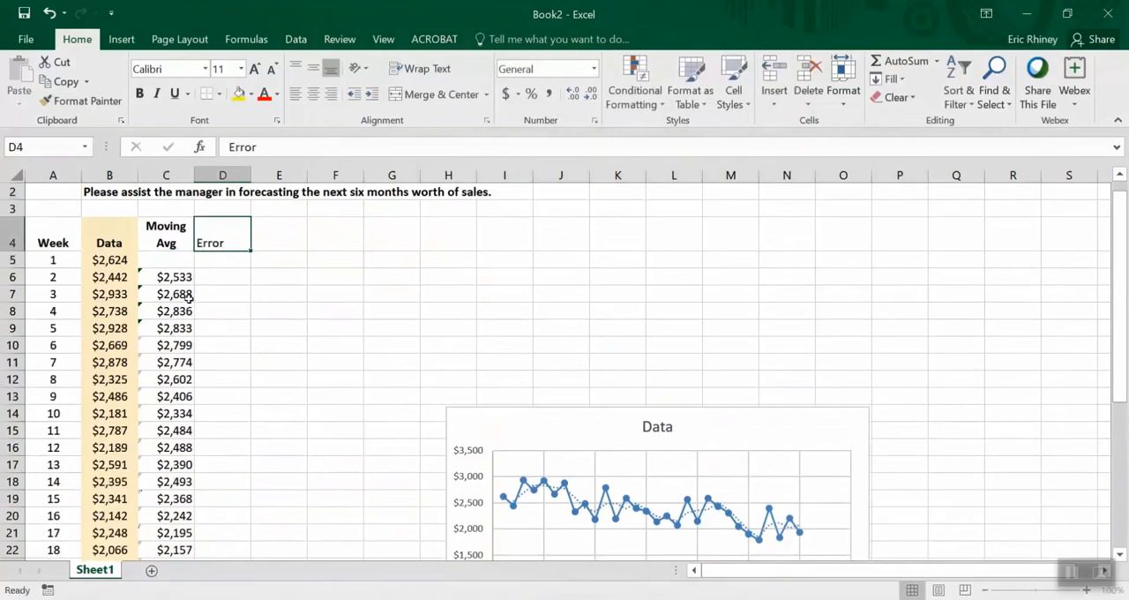
Make the Error header bold and apply text wrapping and centering to cells D4:G4
key("ctrl+b")
left_click_drag(234, 227, 394, 227)
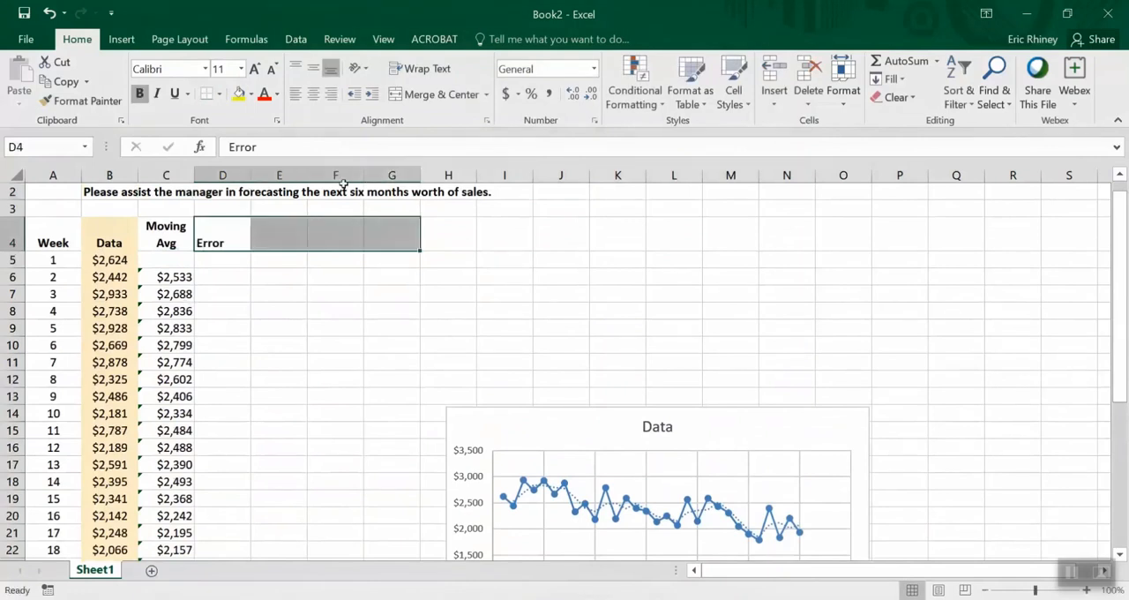
left_click(405, 71)
left_click(313, 93)
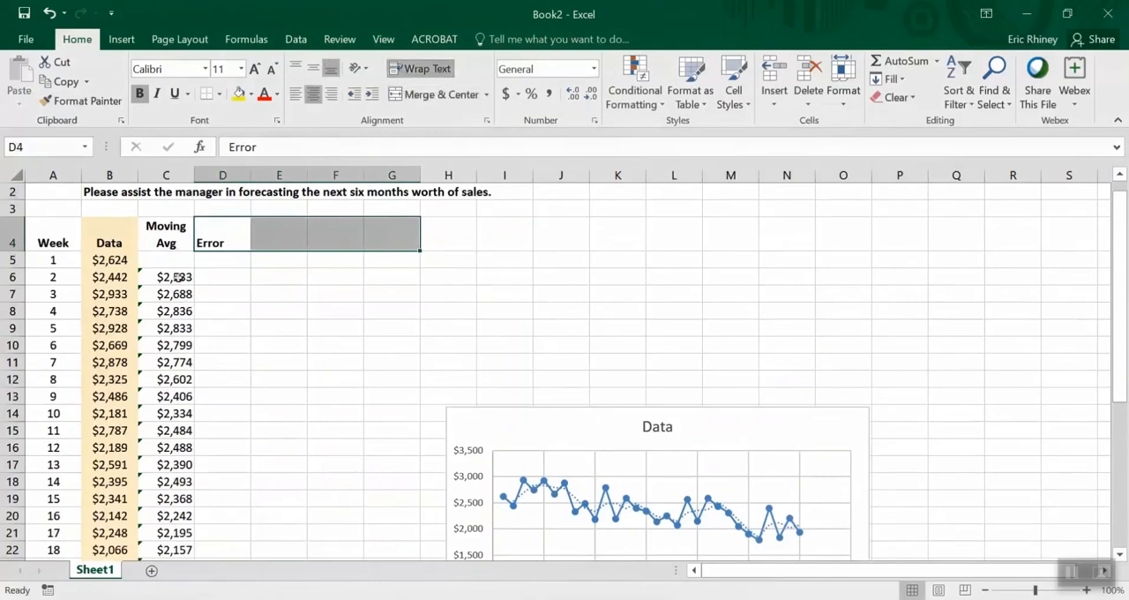
Start a formula in cell D6 for the week 2 forecast error
left_click(128, 276)
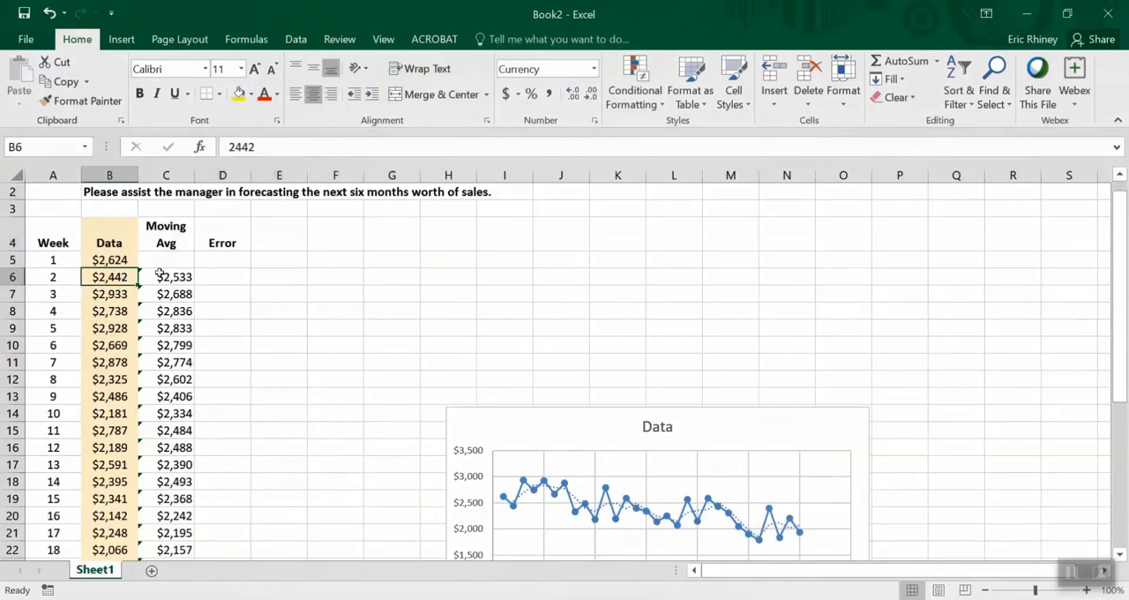
left_click(160, 274)
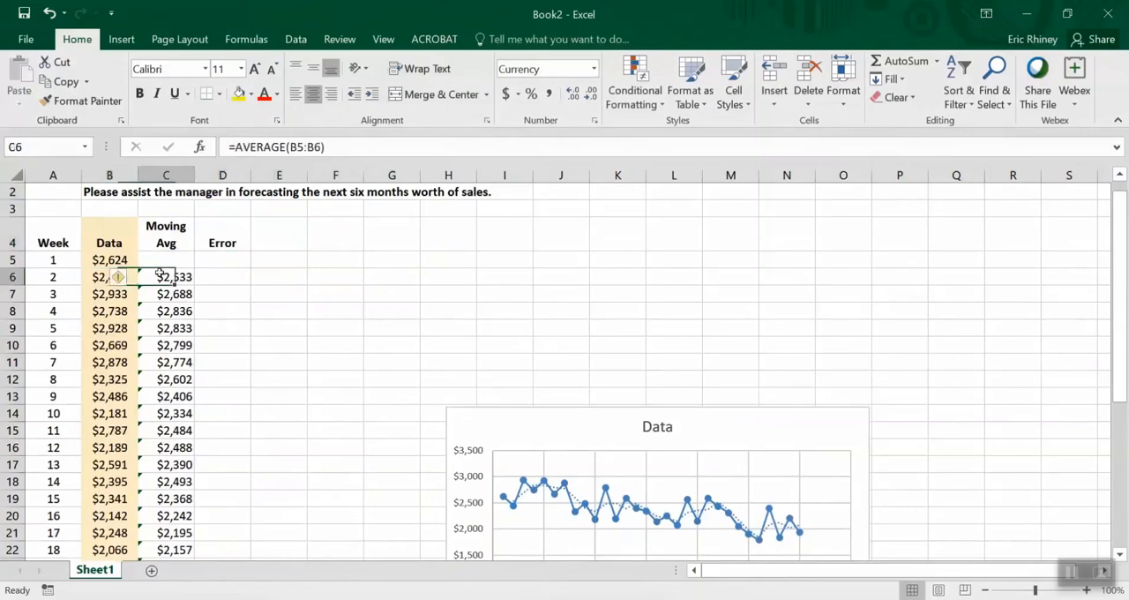
left_click(209, 274)
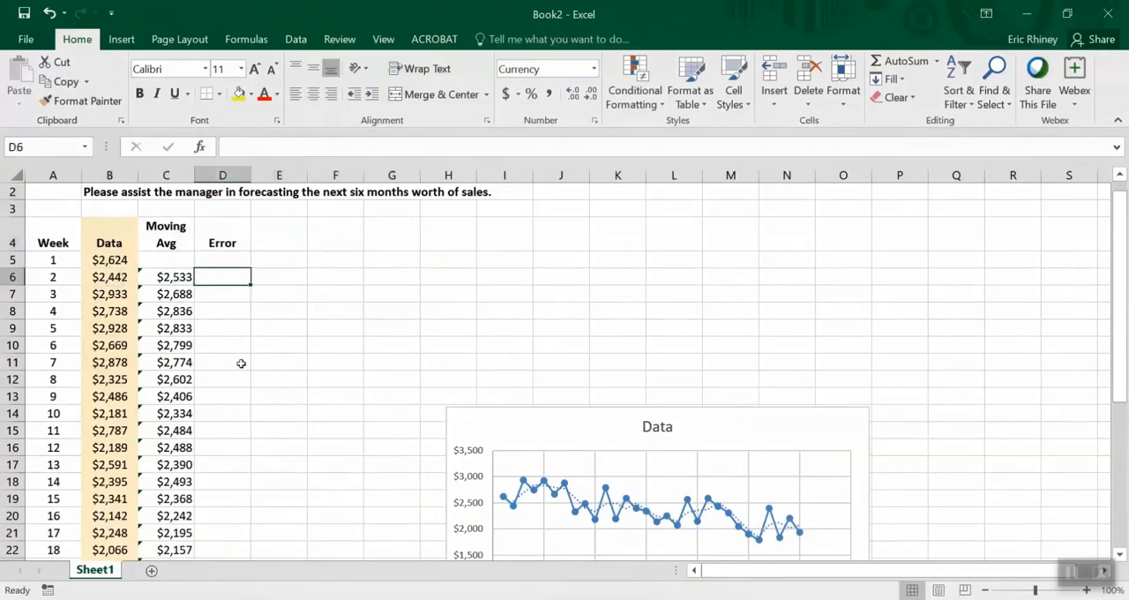
key("BackSpace")
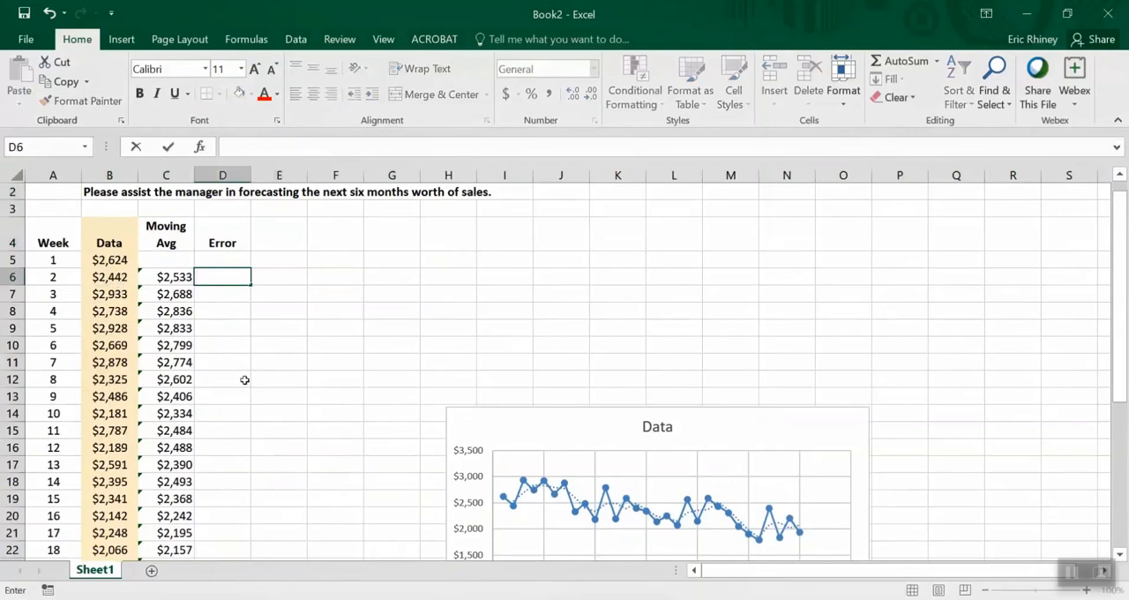
type("=")
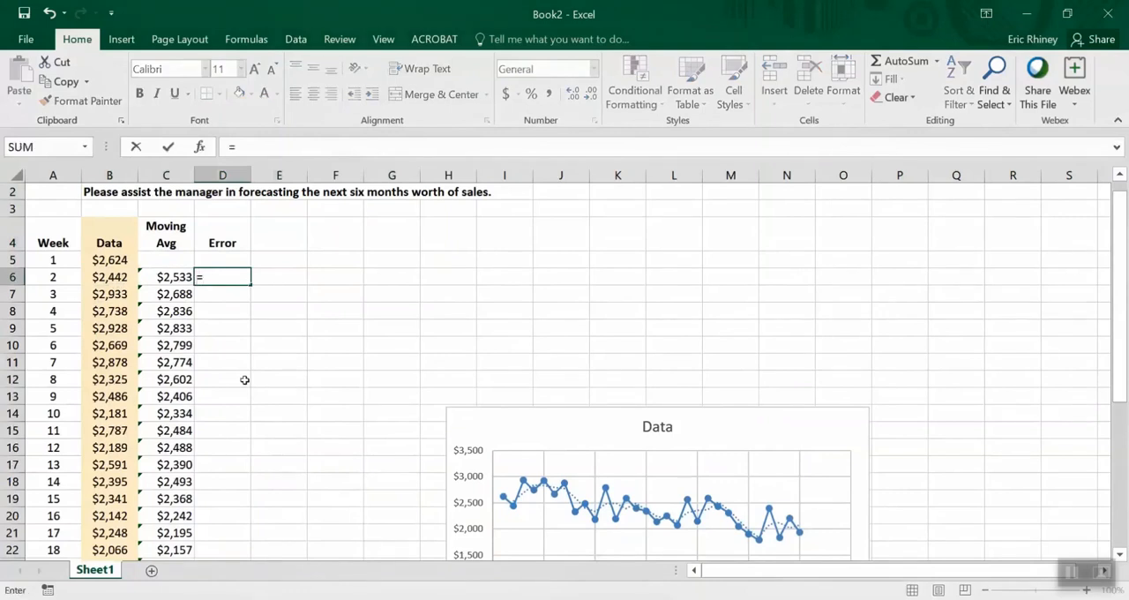
key("Left")
type("-")
key("Left")
key("Left")
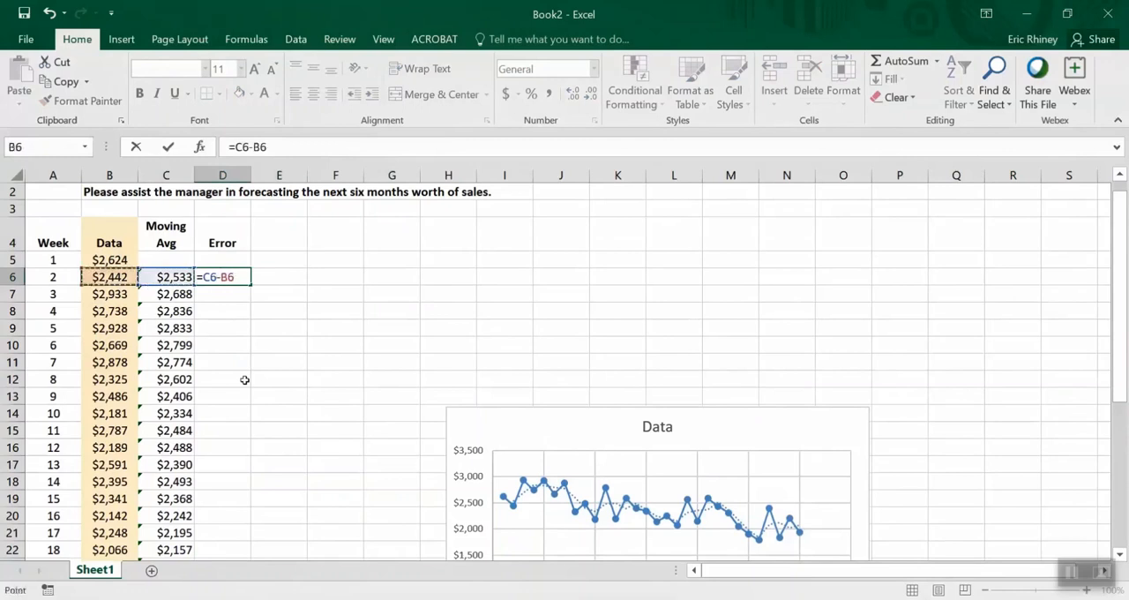
key("BackSpace")
key("BackSpace")
key("BackSpace")
key("BackSpace")
key("BackSpace")
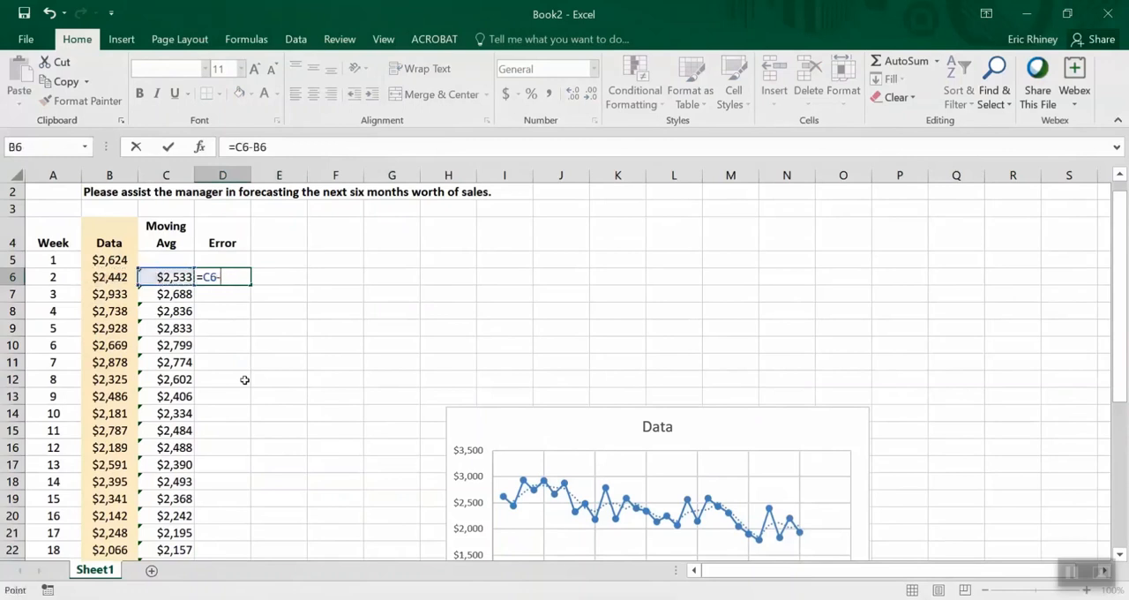
Complete the error formula in D6 as =B6-C6, subtracting the moving average from the actual sales
key("Left")
key("Left")
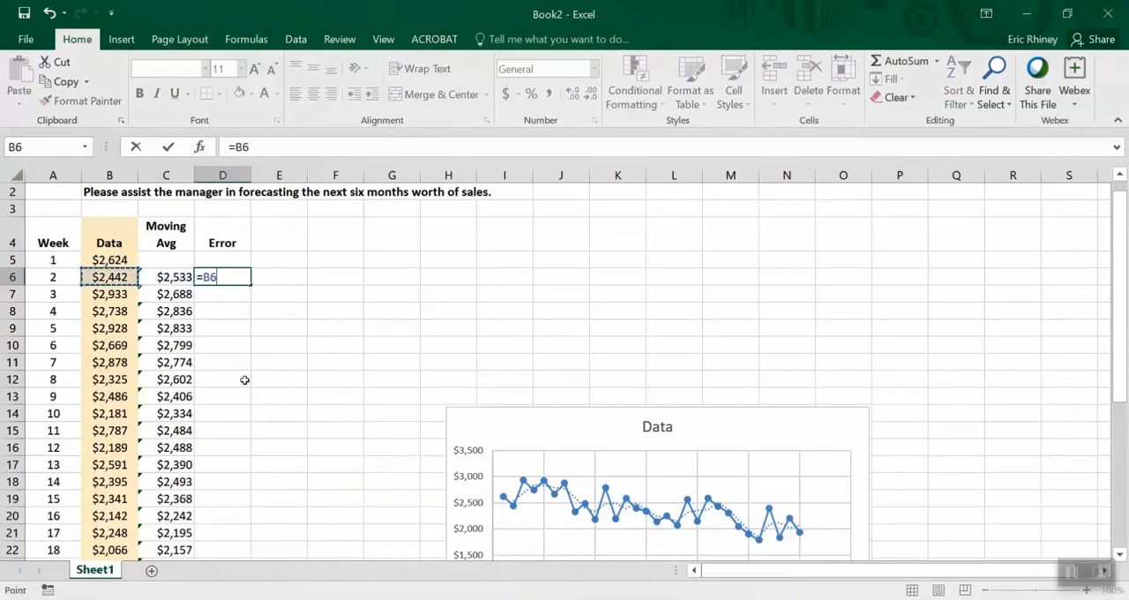
type("-")
key("Left")
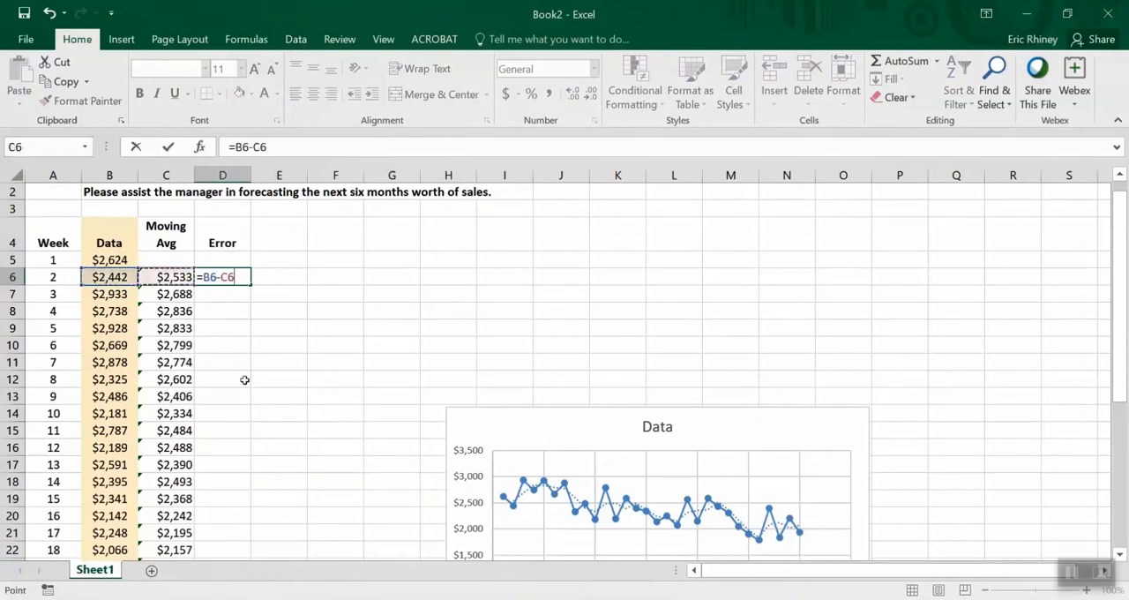
key("Return")
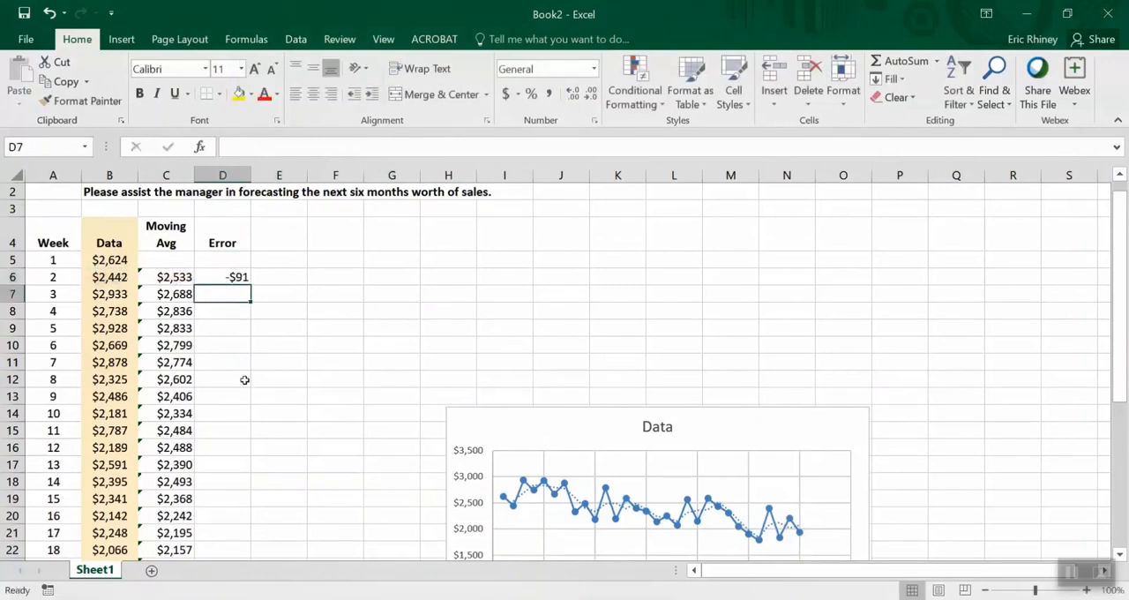
Fill the error formula from D6 down the Error column through week 30 and return to its header
key("Up")
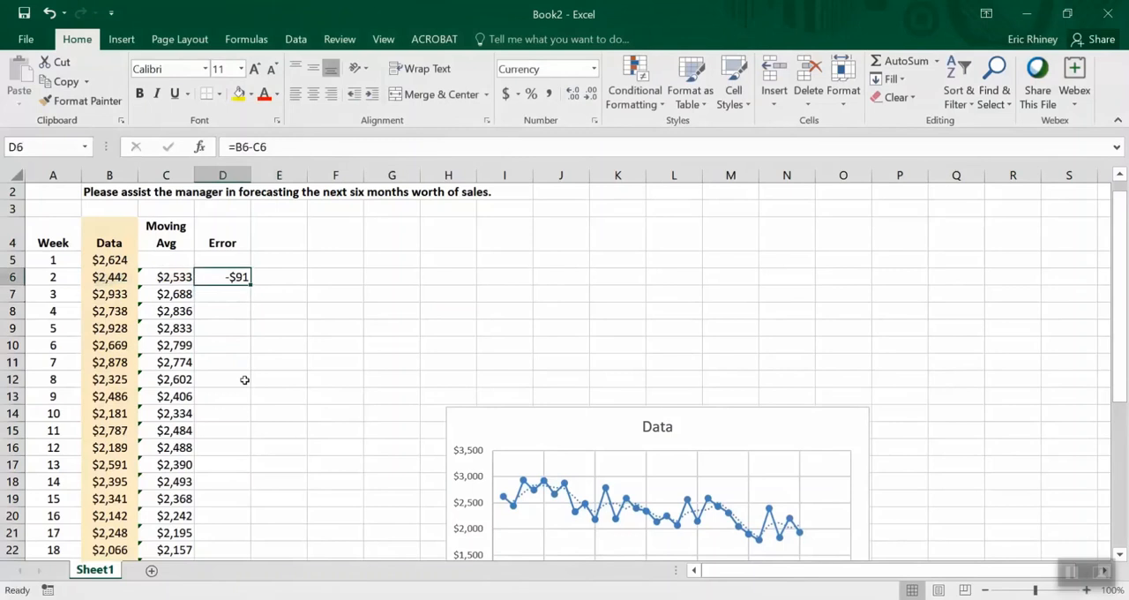
double_click(250, 285)
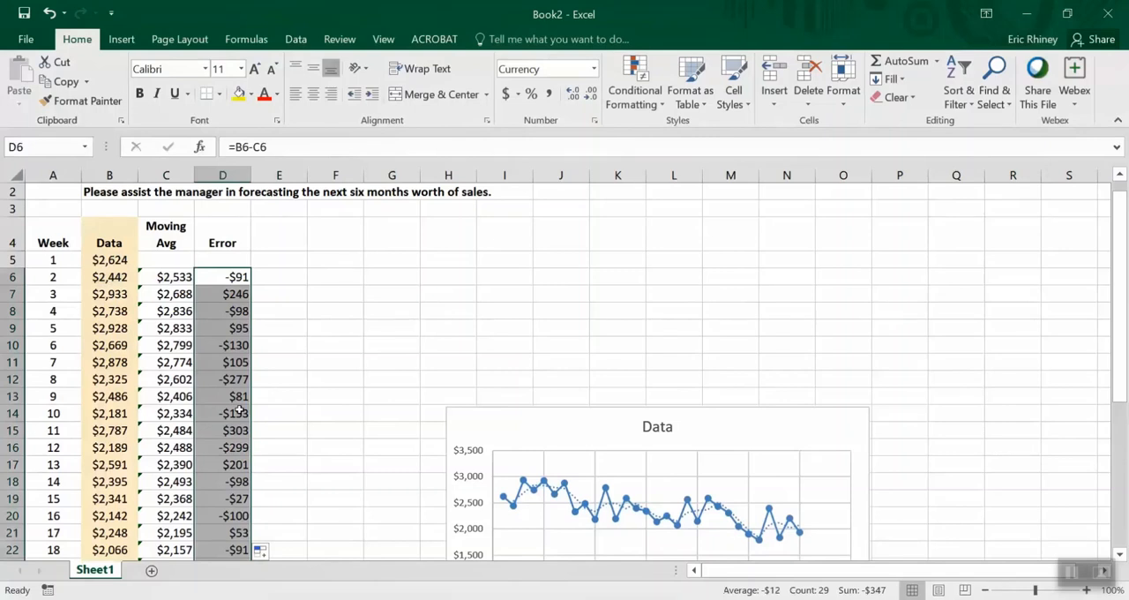
key("ctrl+Up")
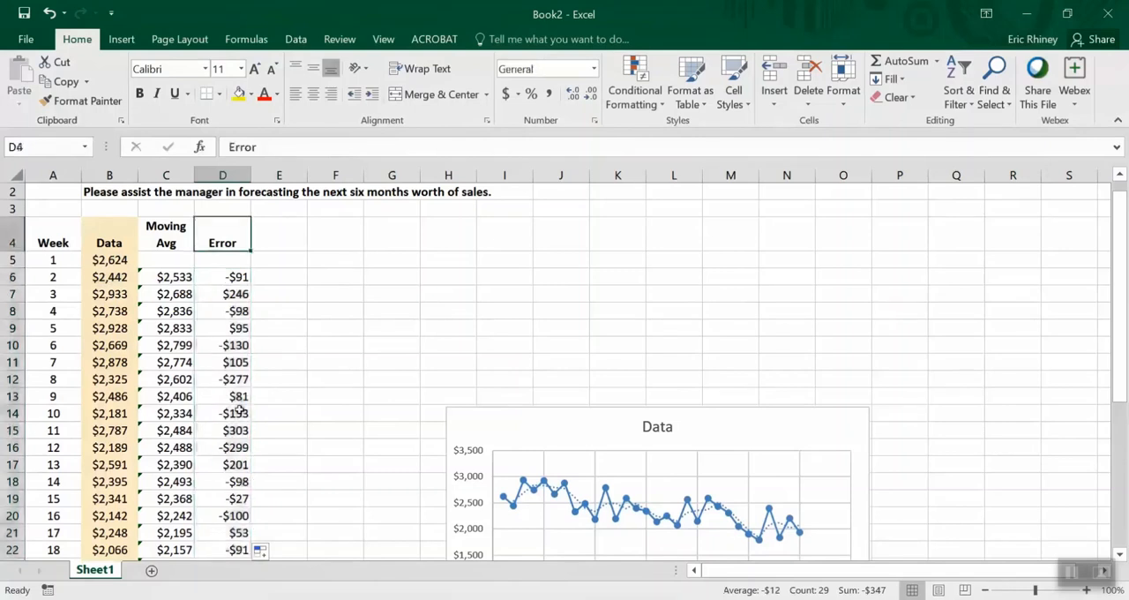
key("Right")
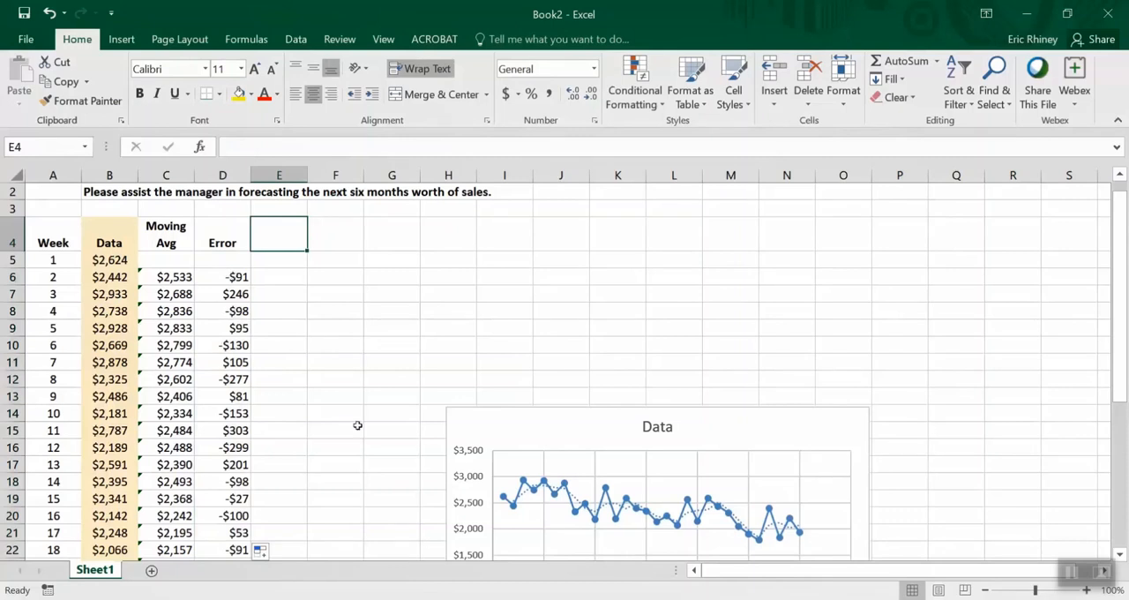
type("SSE")
key("Return")
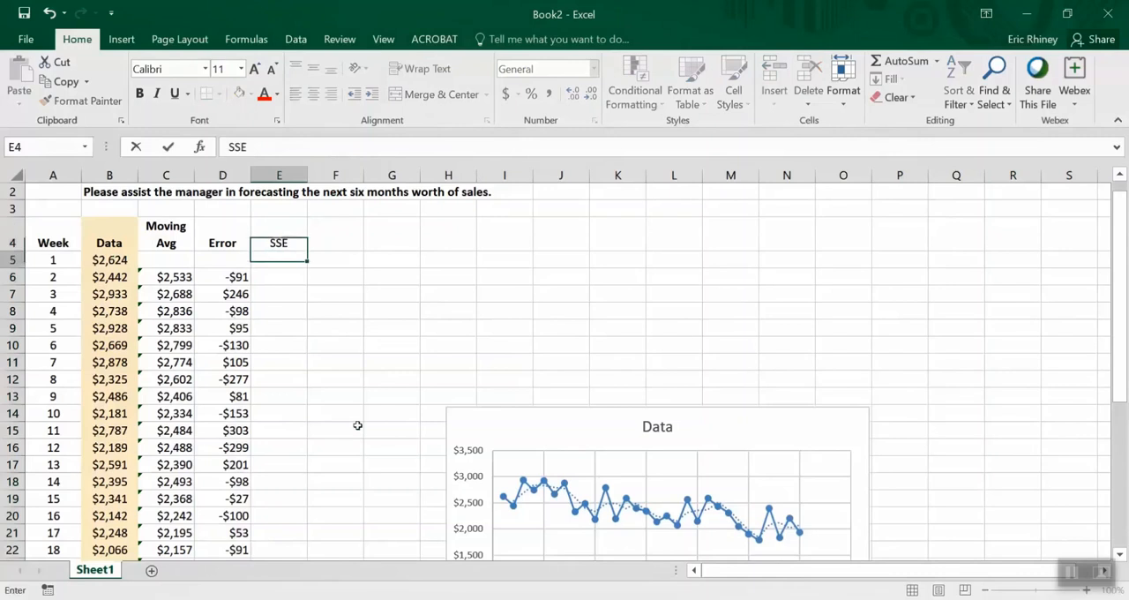
key("ctrl+Return")
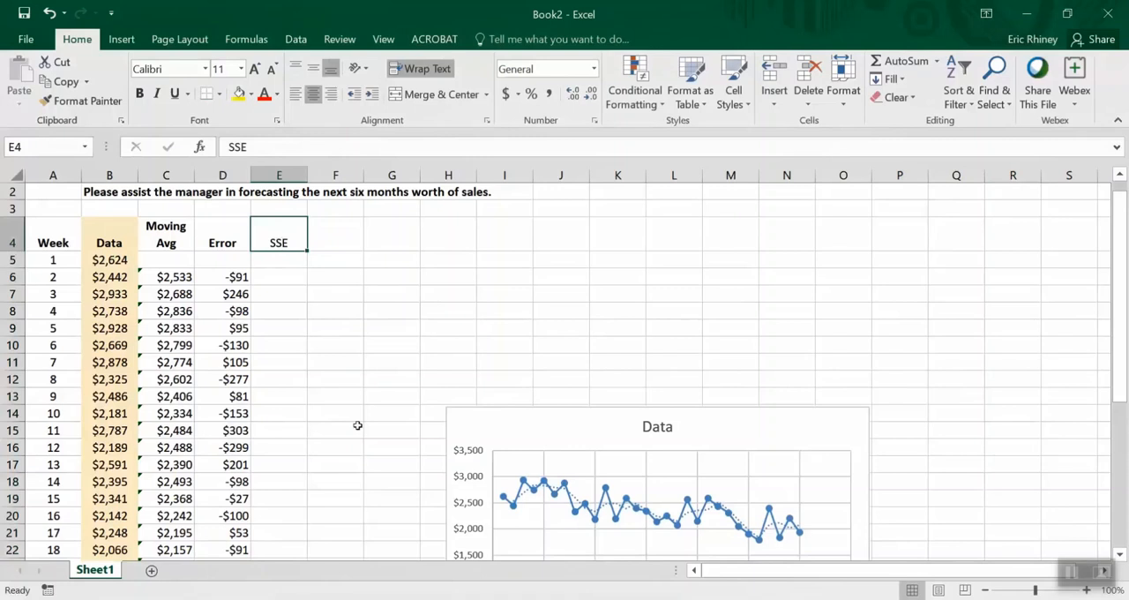
key("BackSpace")
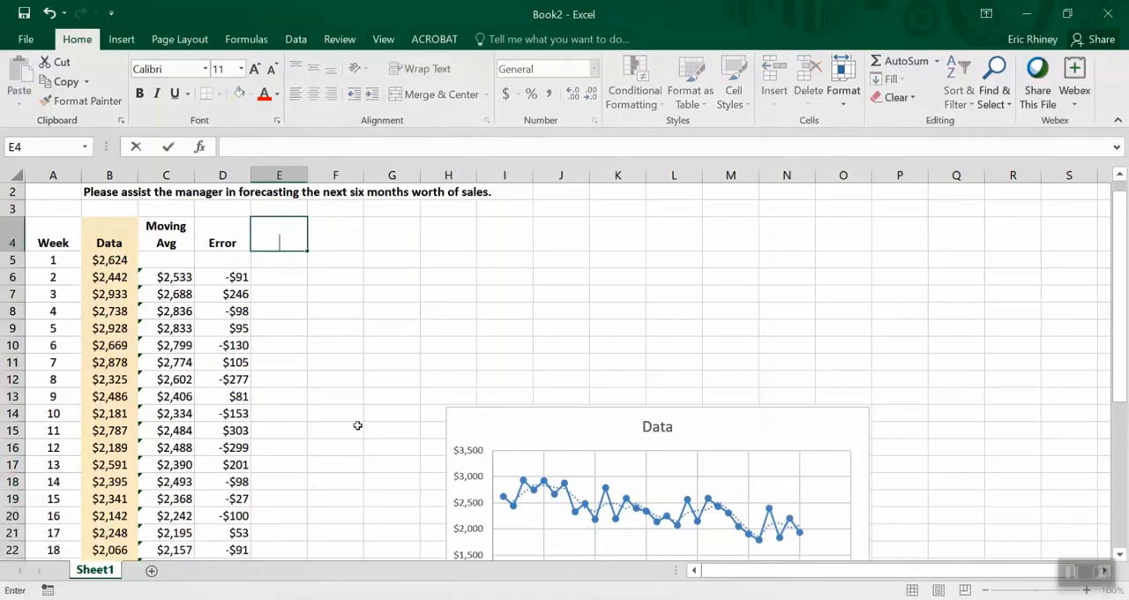
Enter the header "Error Sqaured" in cell E4 and make it bold
type("Error Sqaured")
key("Return")
key("Up")
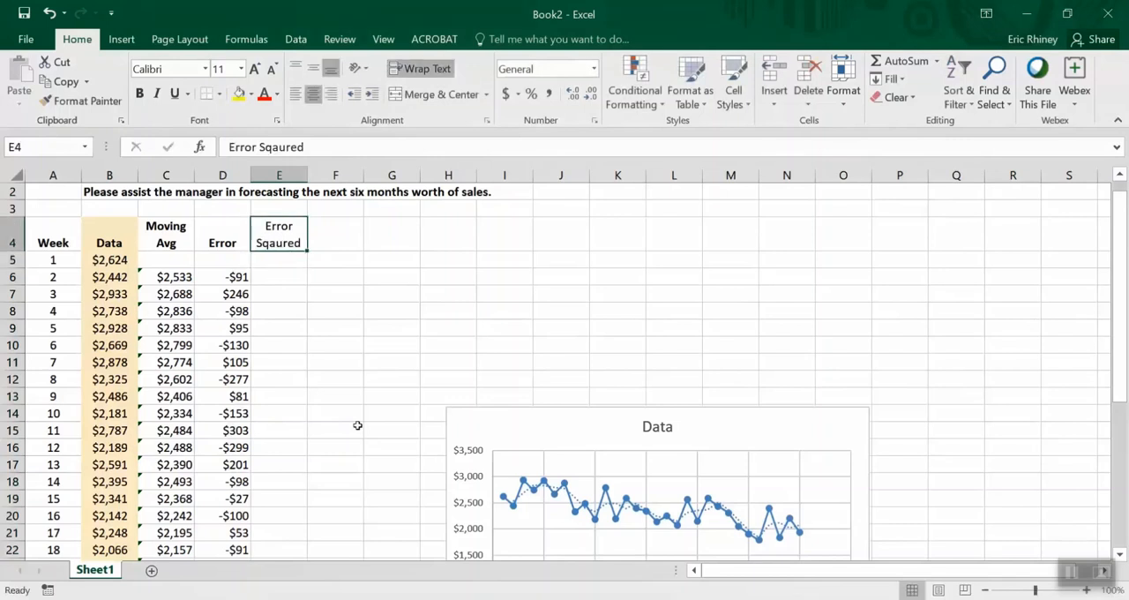
key("ctrl+b")
Square the week 2 error in E6 with =D6^2 and fill the formula down column E through week 30
key("Down")
key("Down")
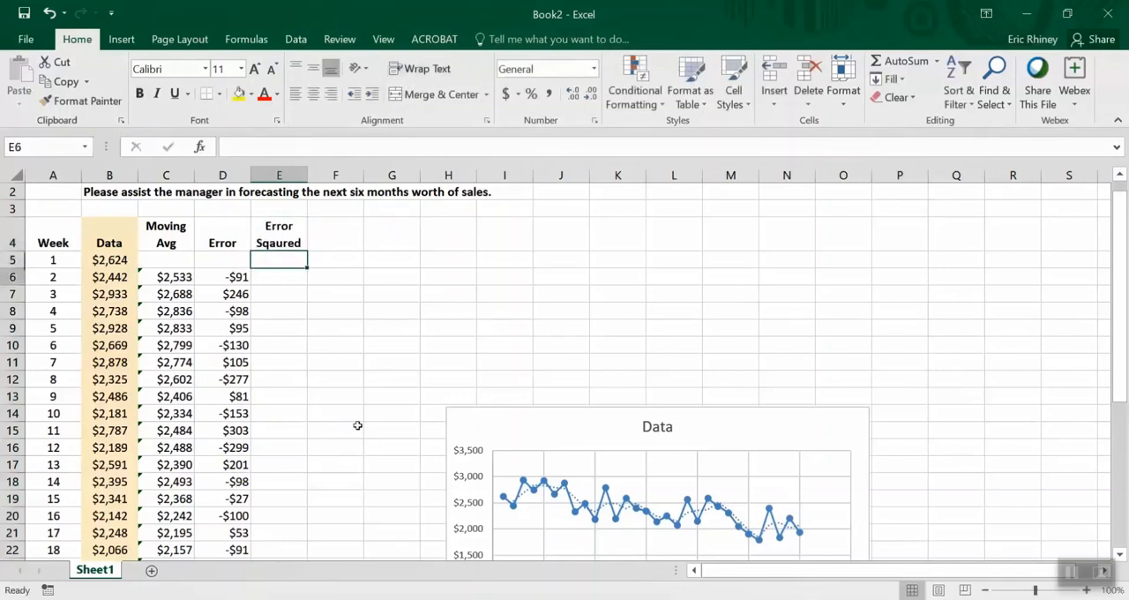
type("=")
key("Left")
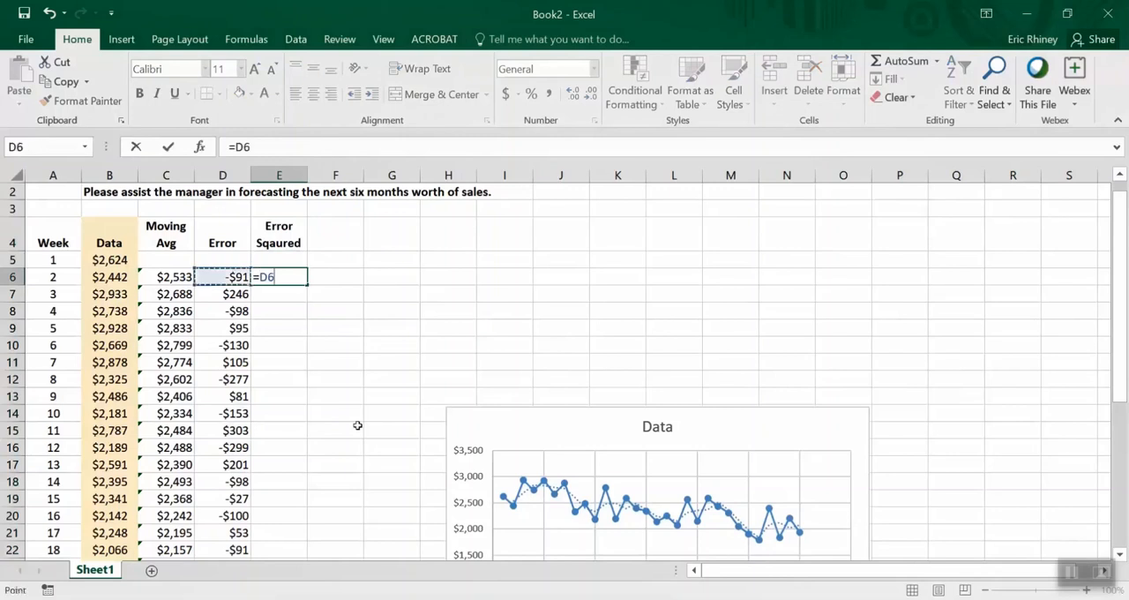
type("^2")
key("Return")
key("Up")
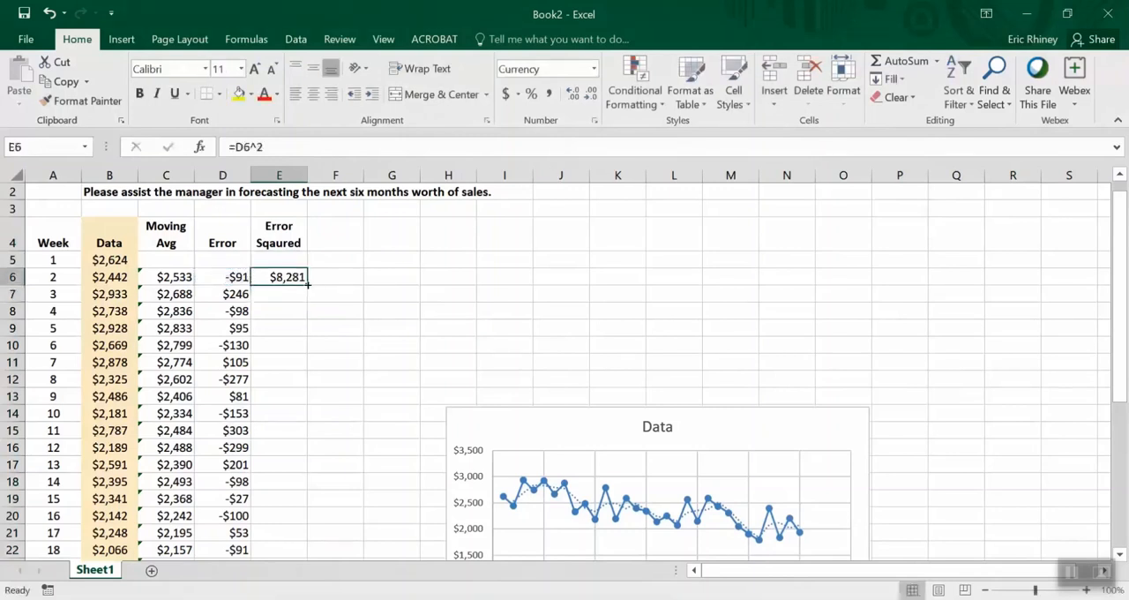
double_click(308, 284)
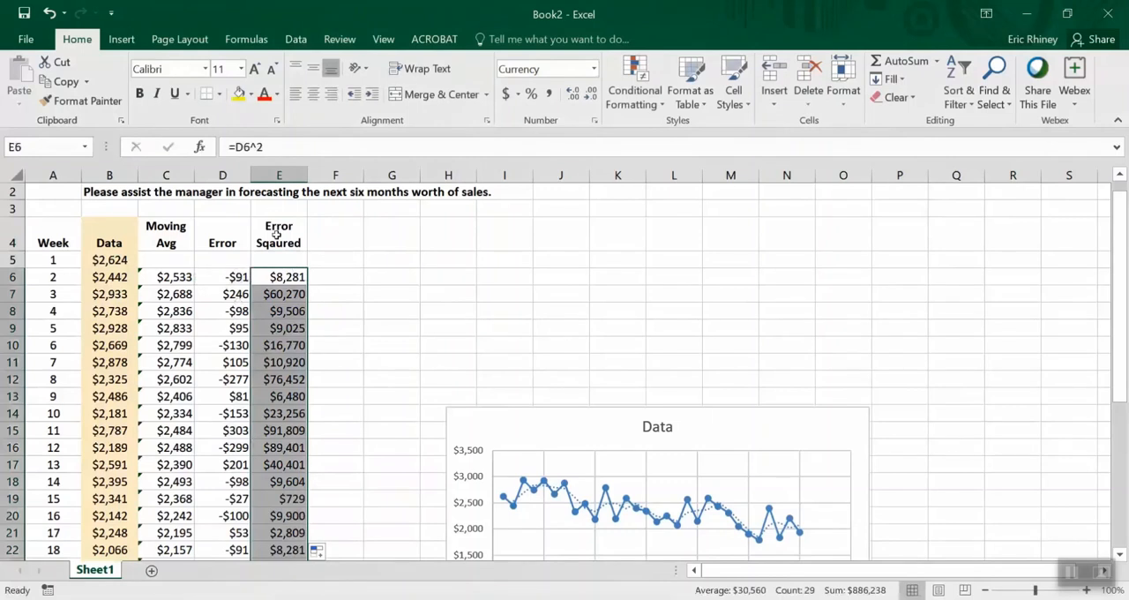
Correct the spelling of the header in E4 to "Error Squared"
left_click(269, 244)
double_click(269, 245)
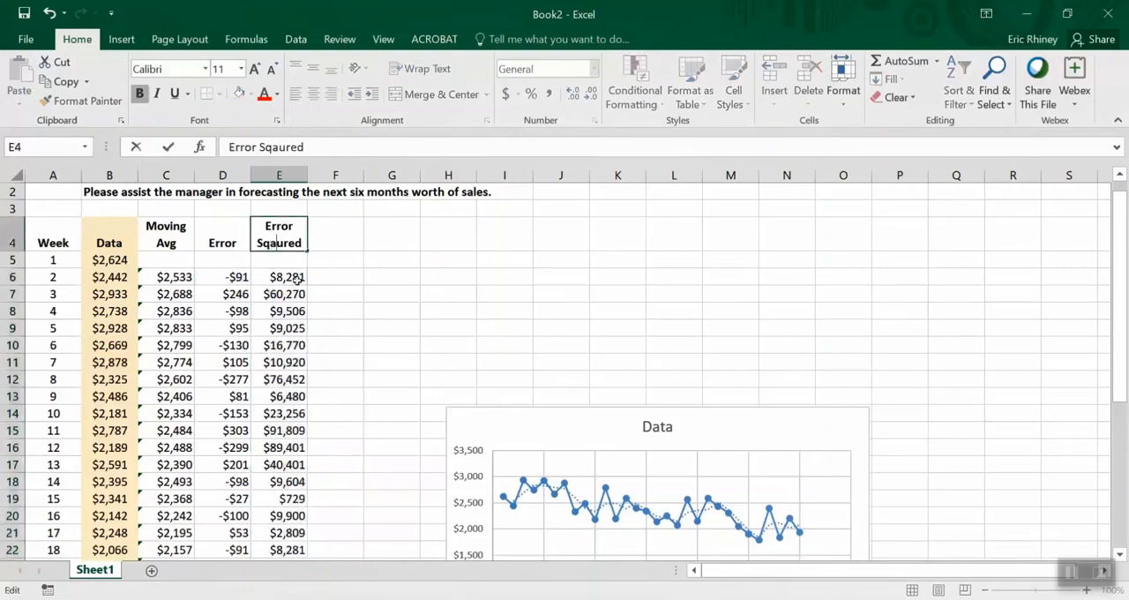
key("Delete")
key("Right")
type("a")
left_click(296, 282)
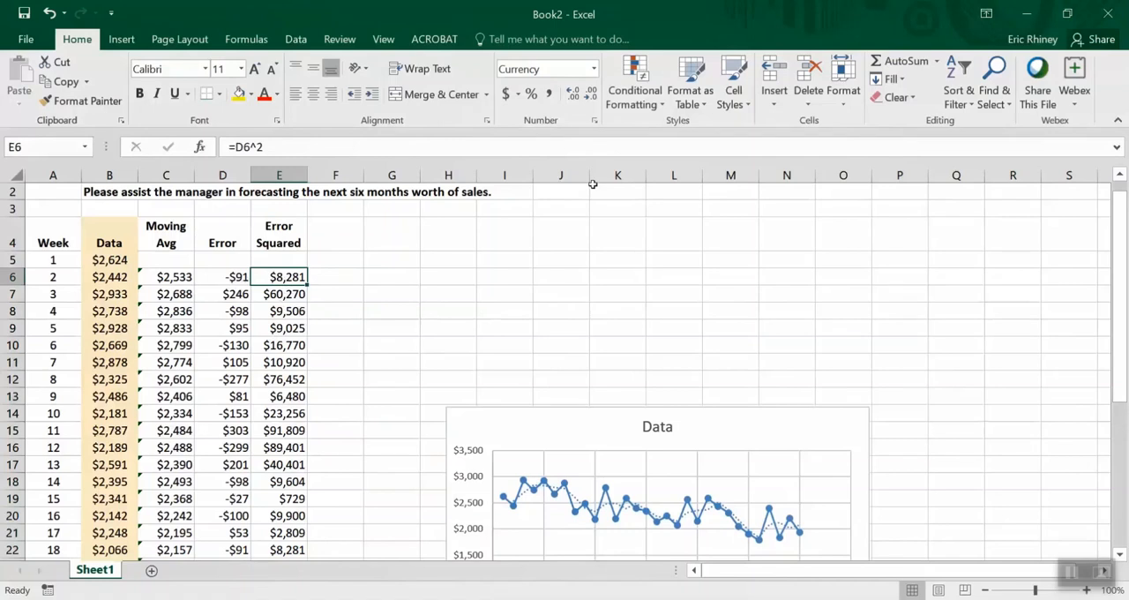
Enter the label SSE in cell J2, above the chart area
scroll(1125, 201, "up", 1)
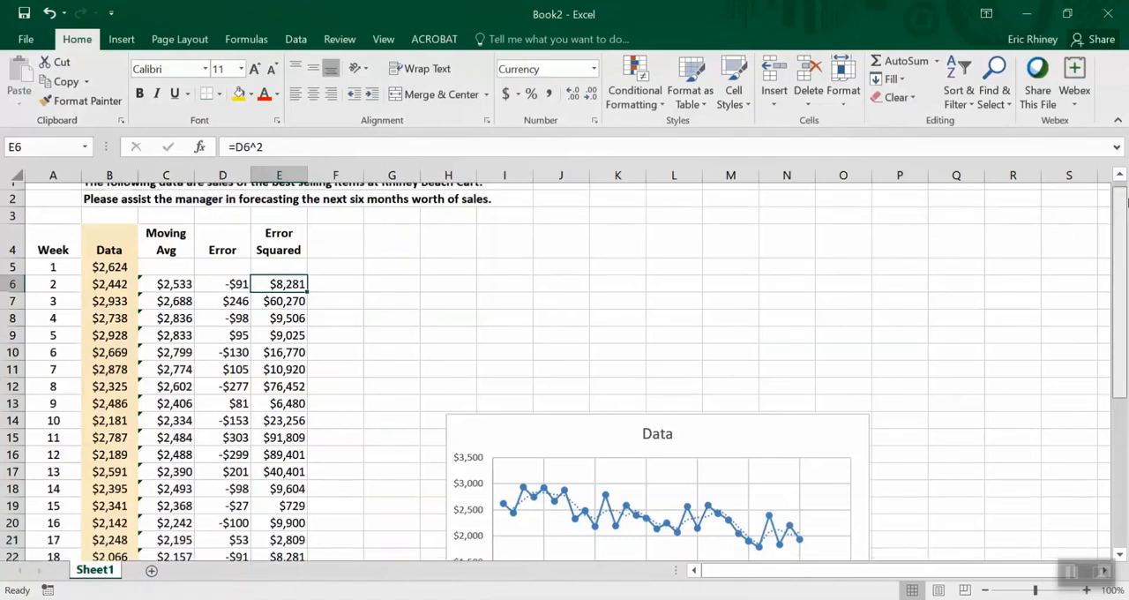
scroll(1125, 201, "up", 1)
left_click(578, 208)
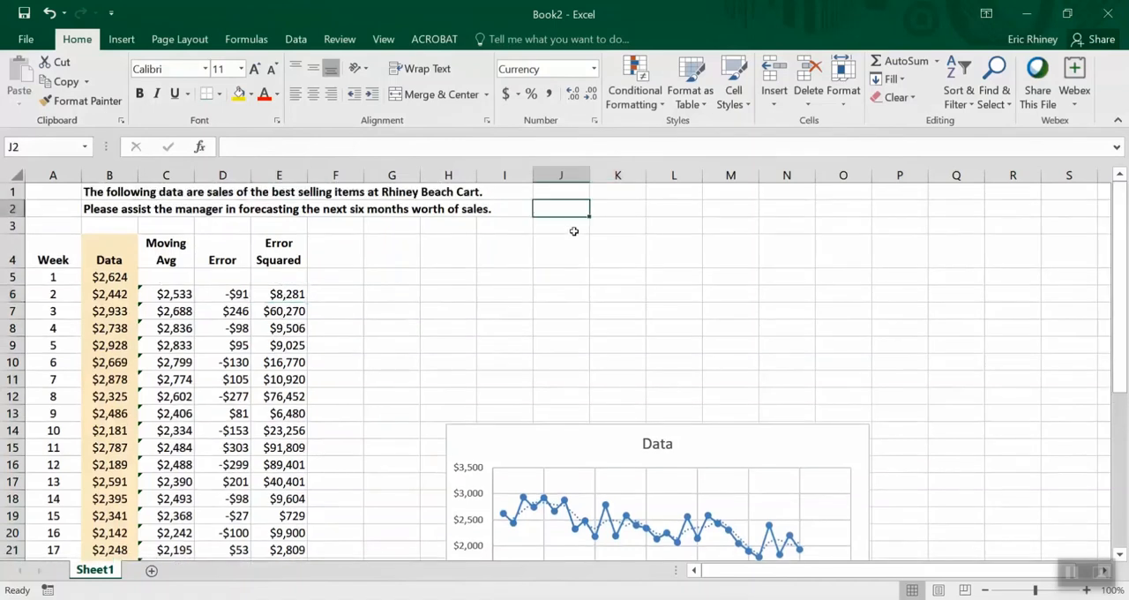
type("SSE")
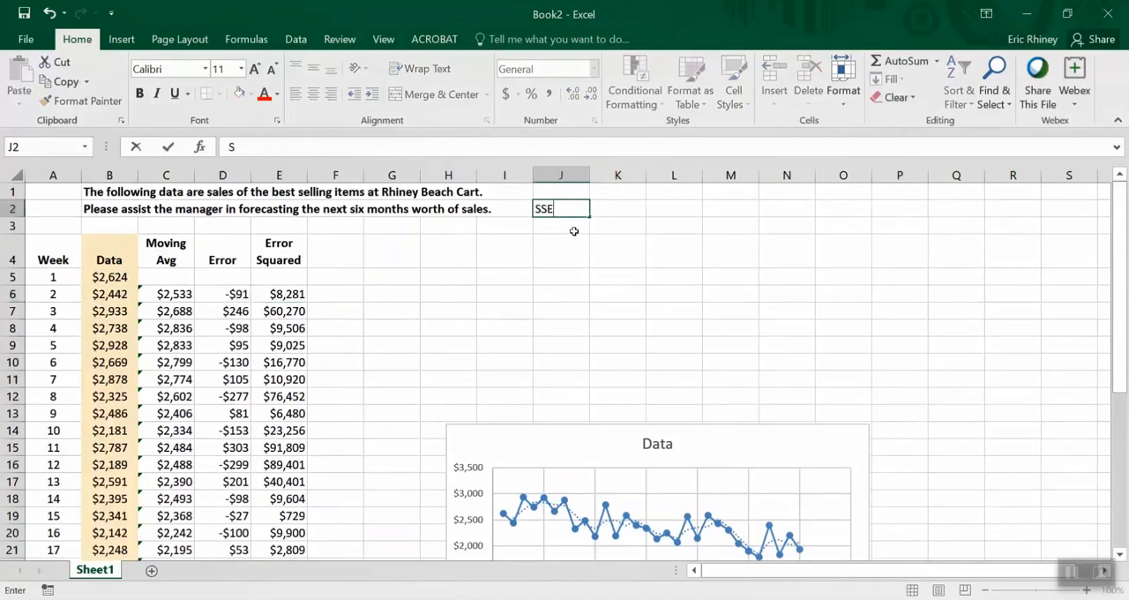
key("Tab")
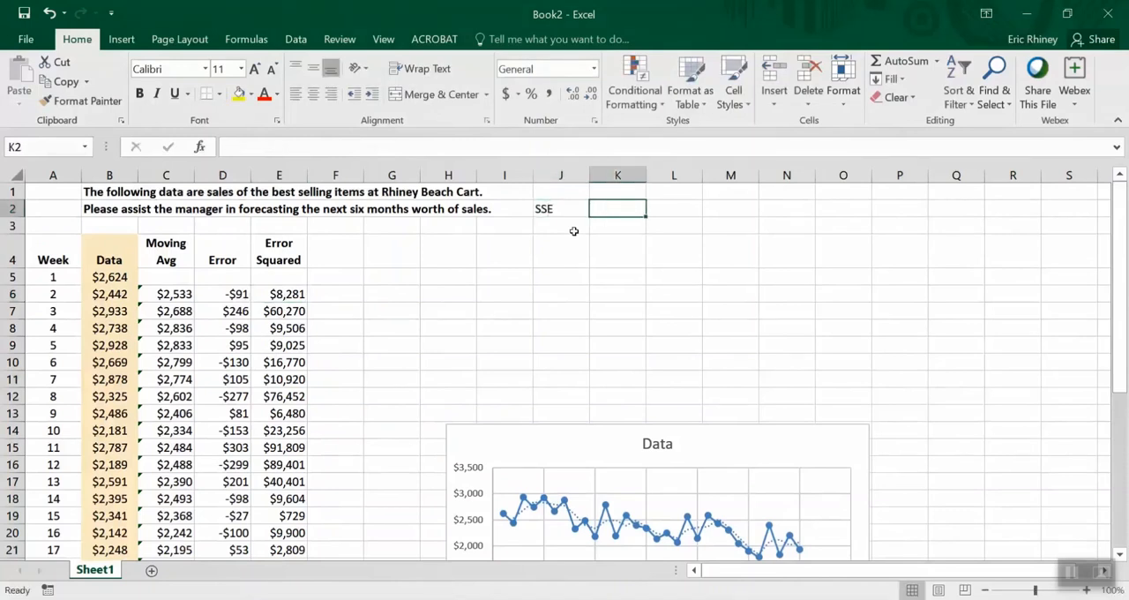
Total the squared errors in K2 with =SUM(E5:E34) and widen column K slightly to fit the result
type("=sum(")
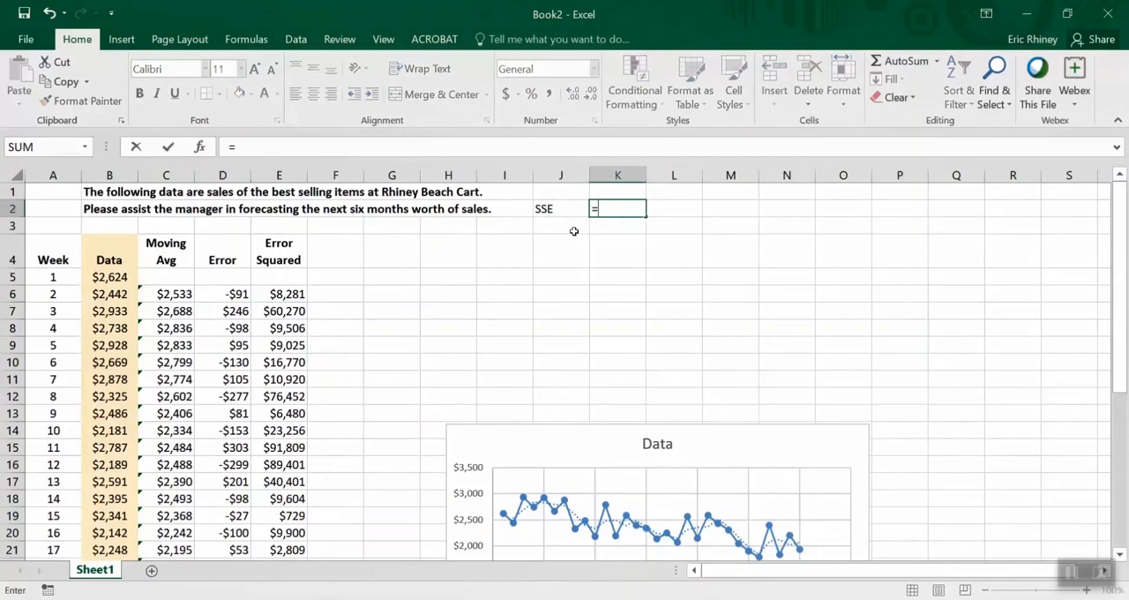
key("Left")
key("Left")
key("Left")
key("Left")
key("Left")
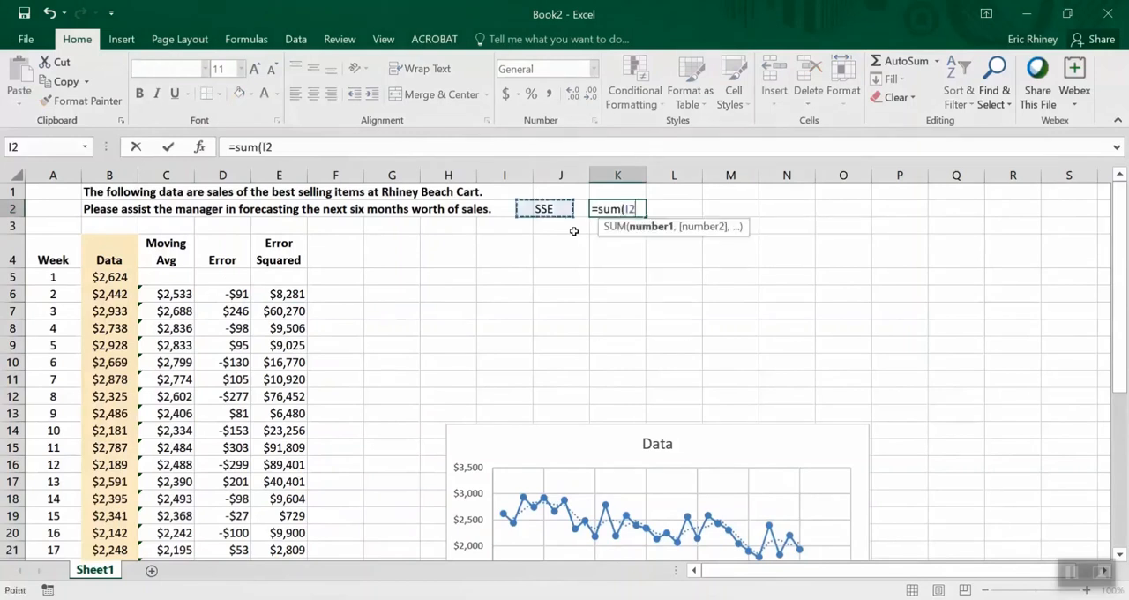
key("Down")
key("Left")
key("Down")
key("Down")
key("shift+Down")
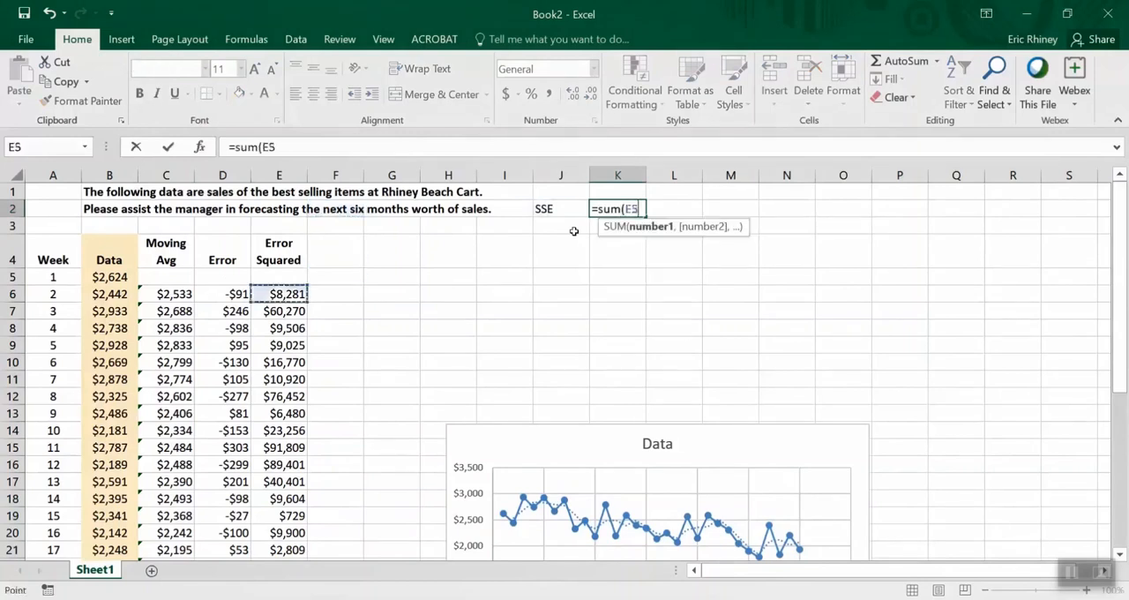
key("ctrl+shift+Down")
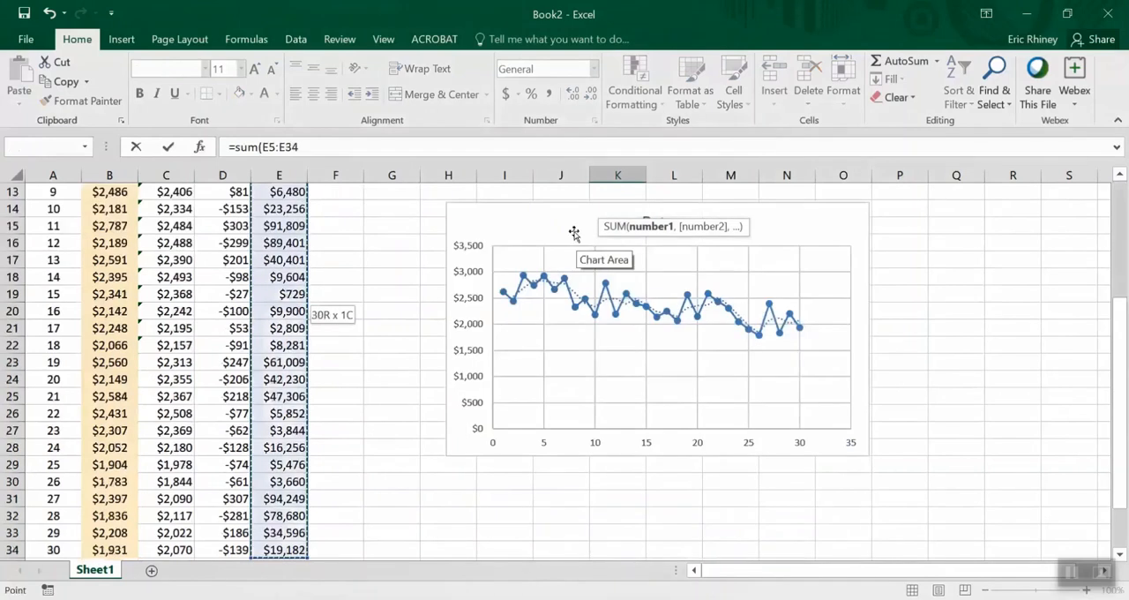
key("Return")
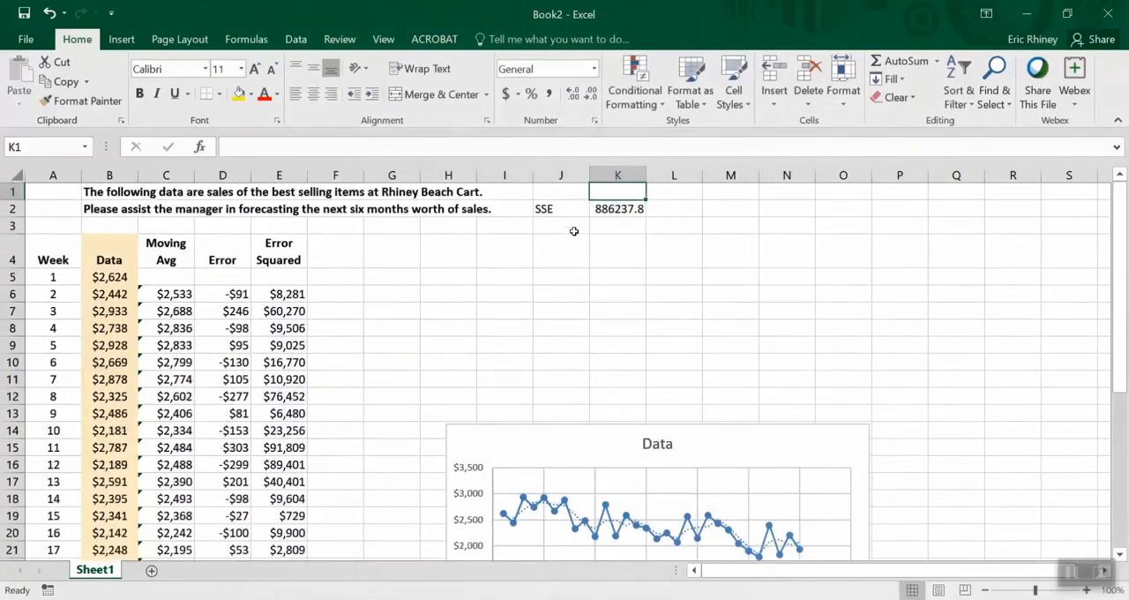
key("Up")
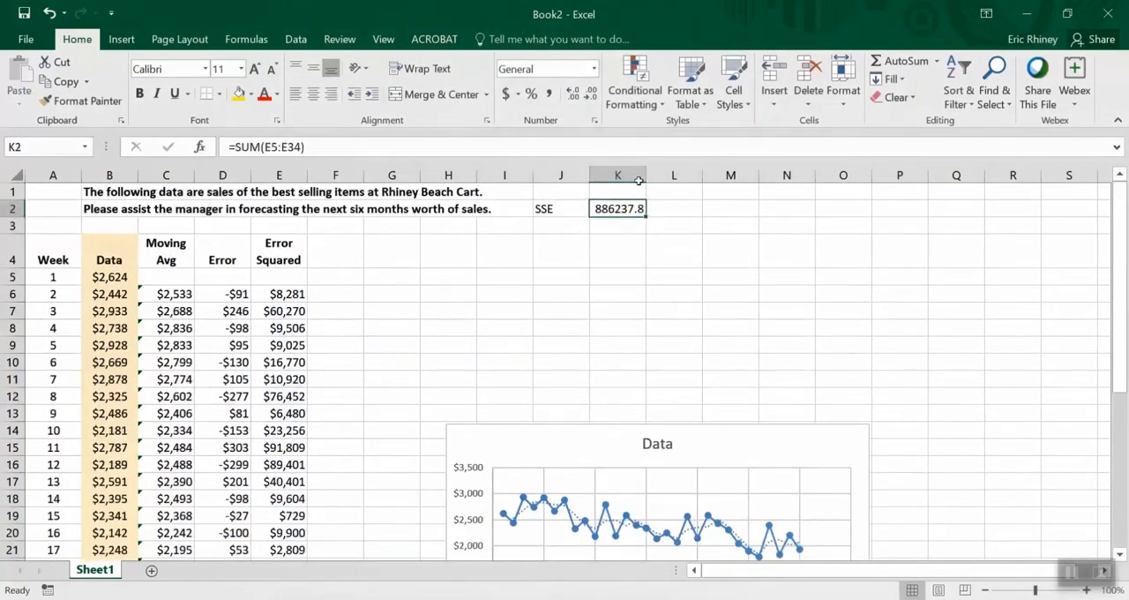
left_click_drag(647, 174, 653, 173)
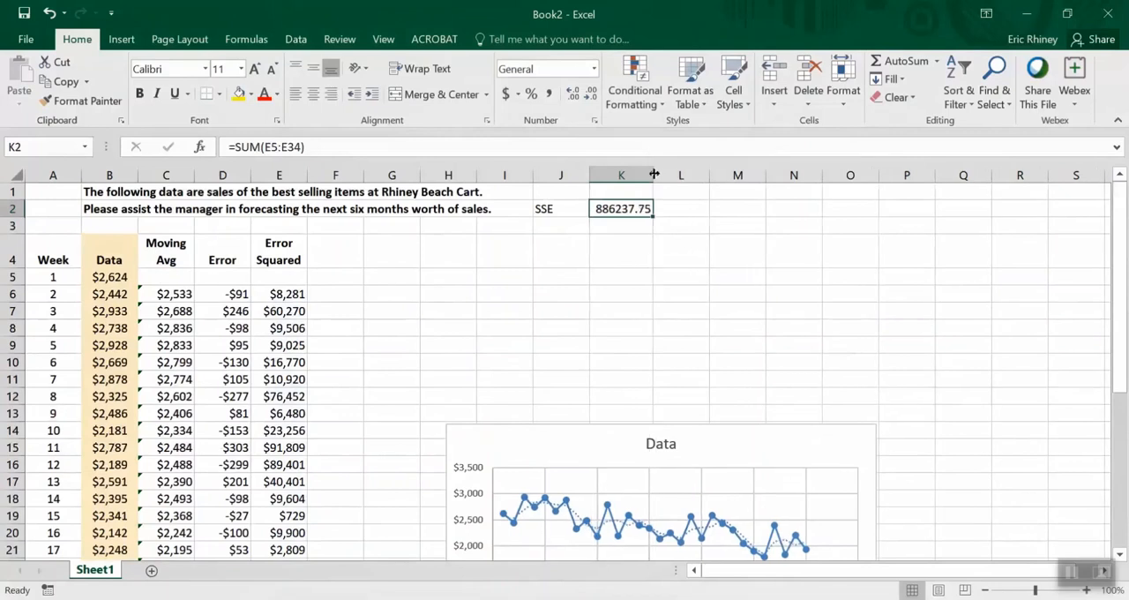
Enter the label Rsq in cell J1, directly above the SSE label
left_click(107, 276)
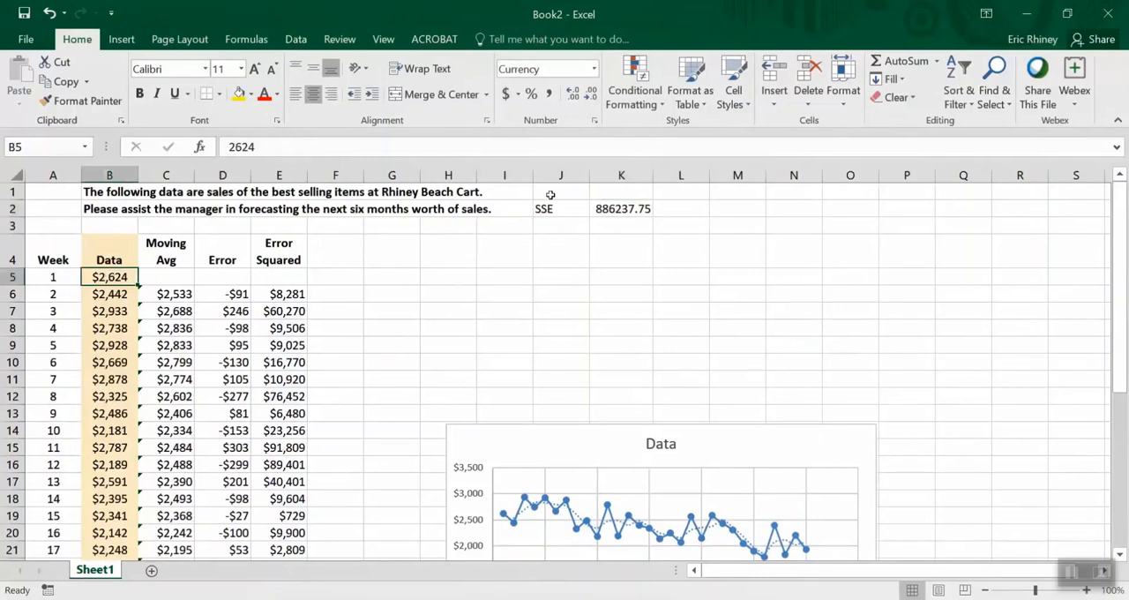
left_click(549, 193)
type("Rs")
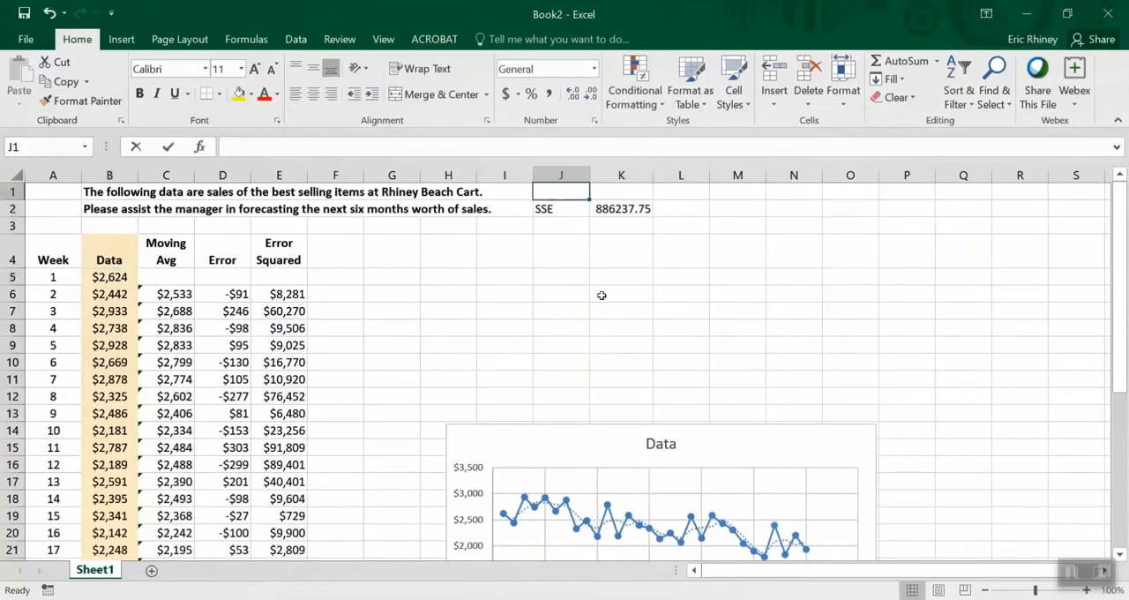
type("q")
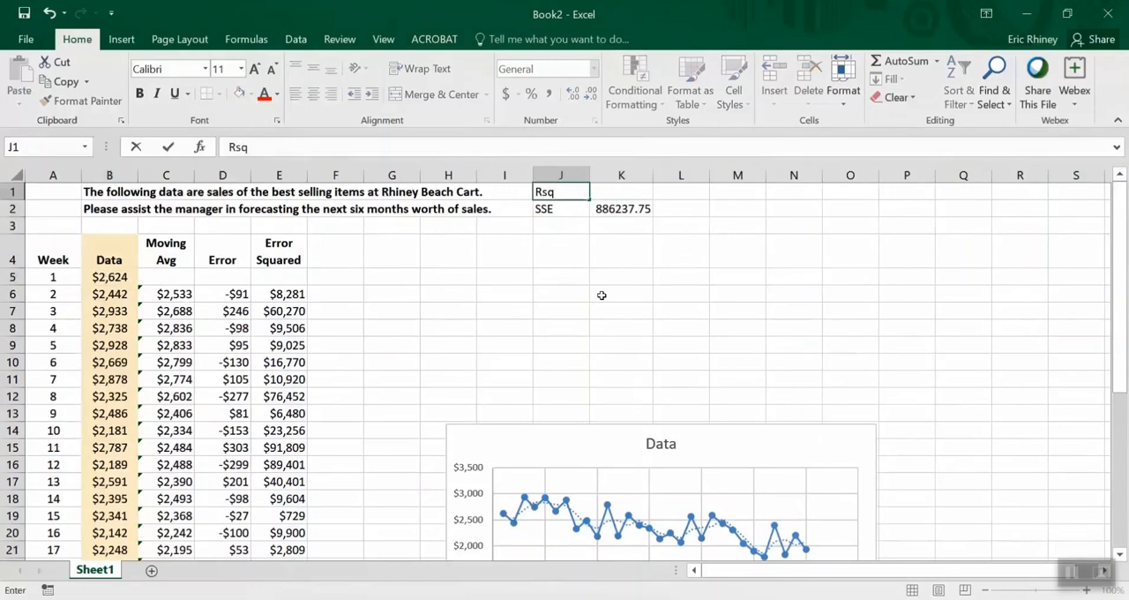
key("Tab")
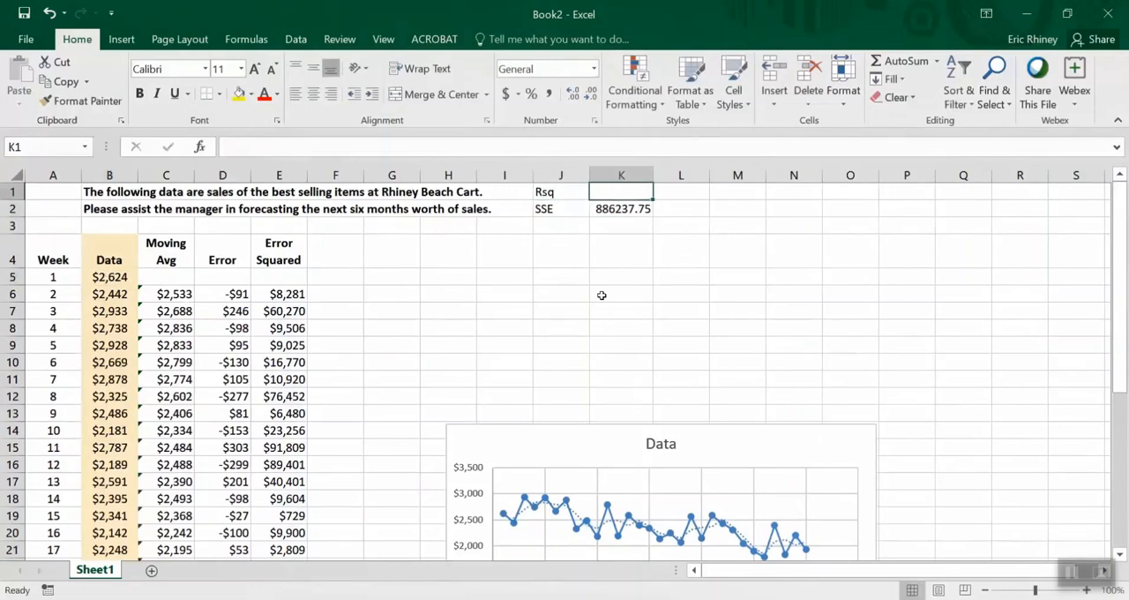
Begin an RSQ formula in K1 with the sales data in B6:B34 as the known y values
type("=")
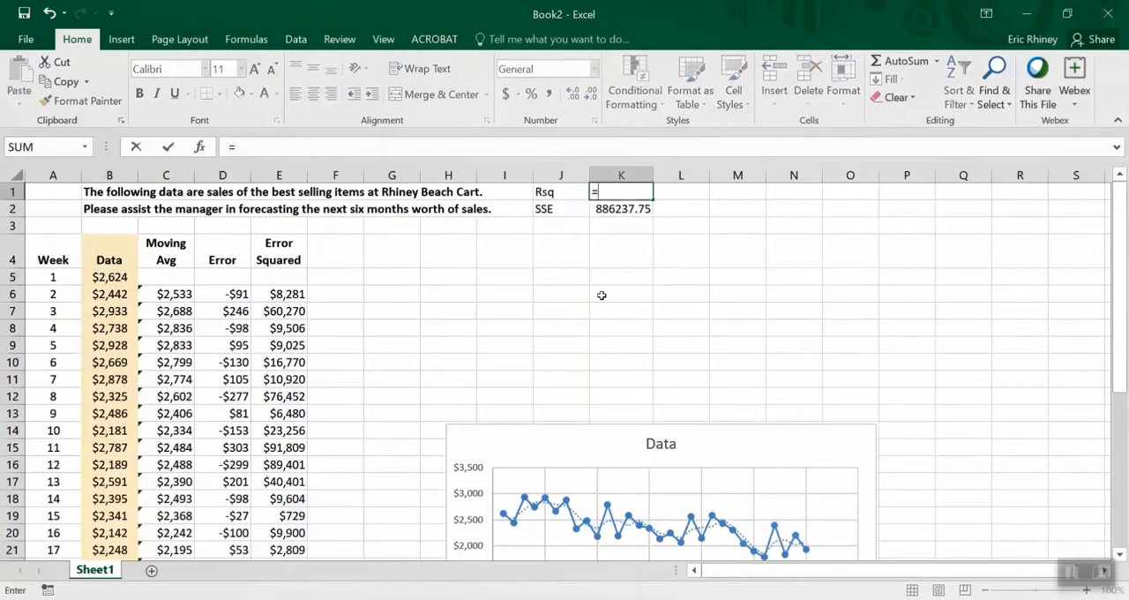
type("r")
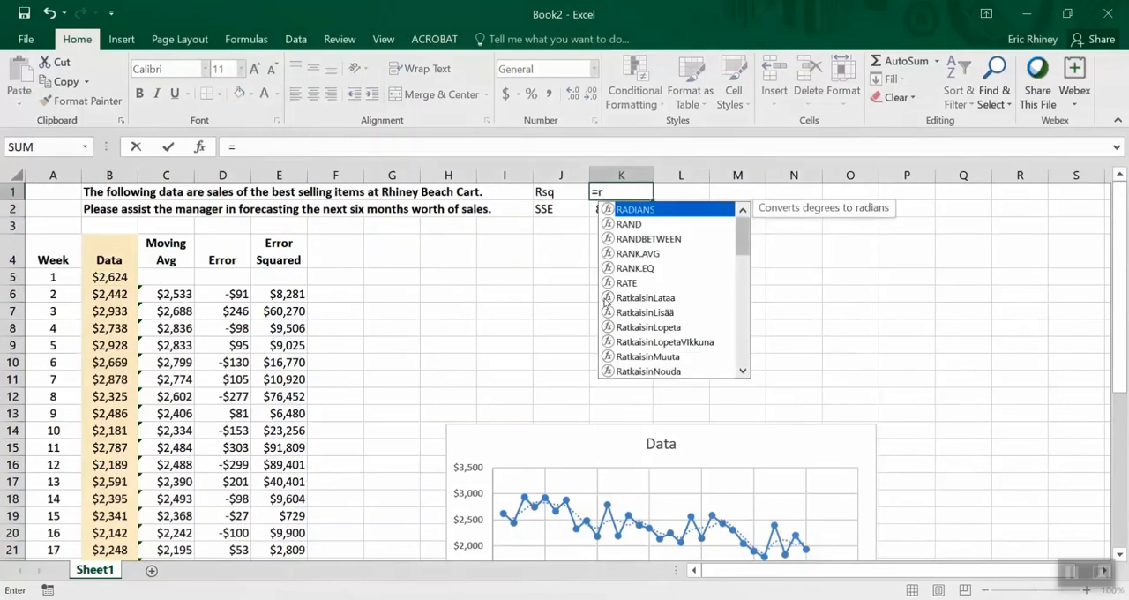
type("s")
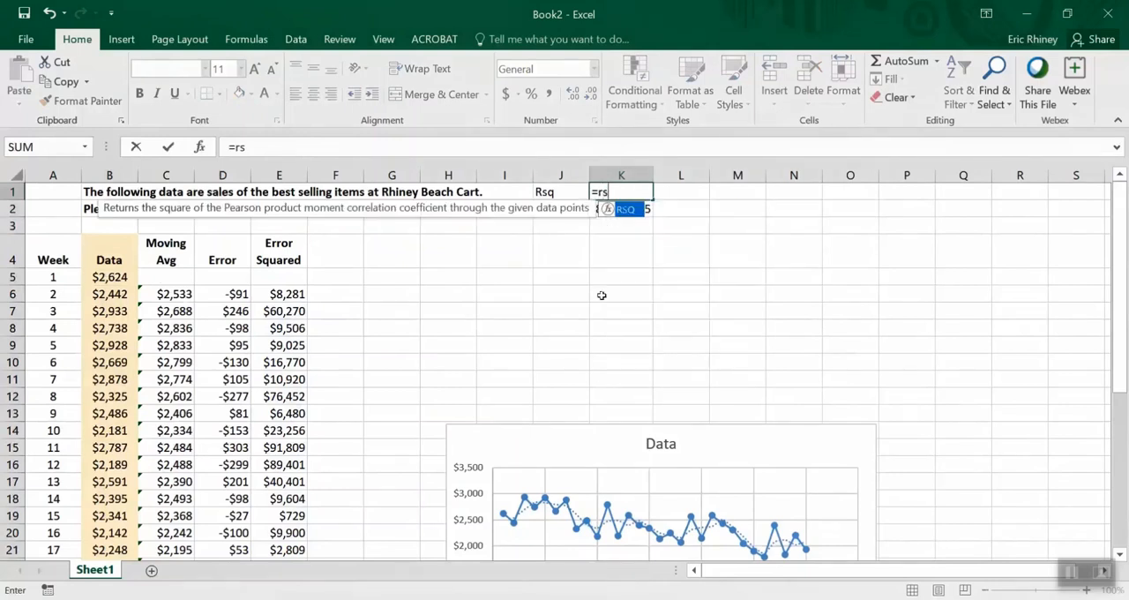
type("q(")
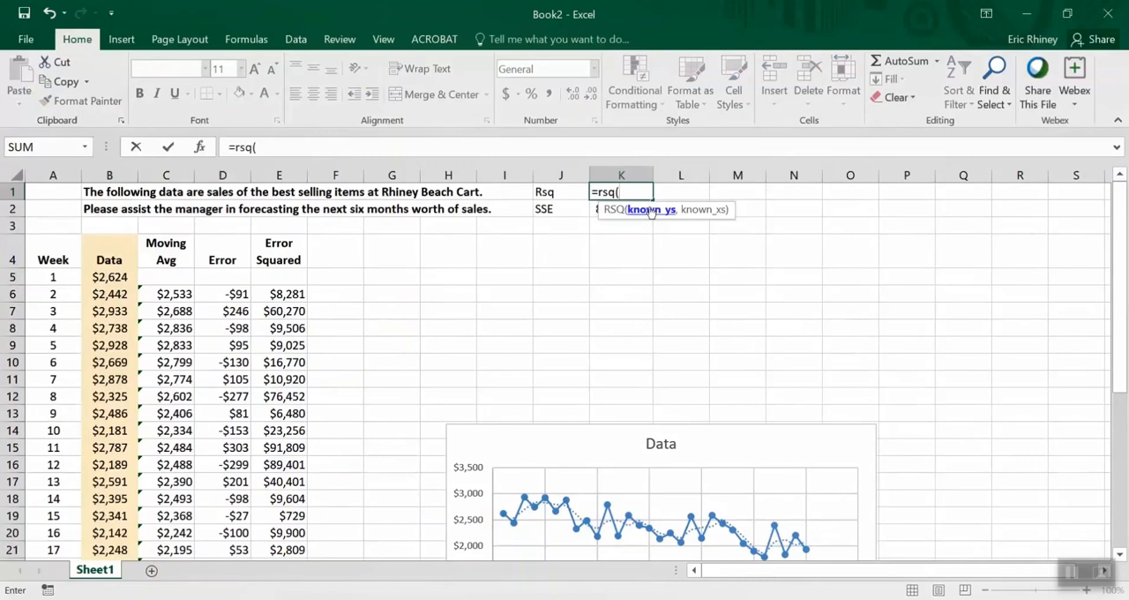
left_click(98, 277)
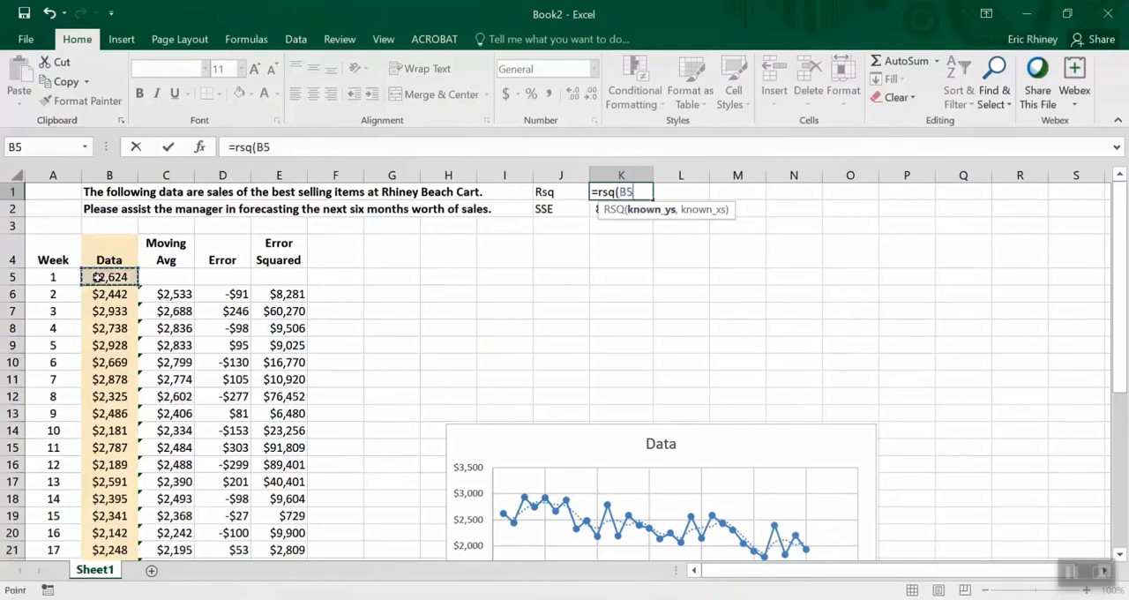
key("shift+Right")
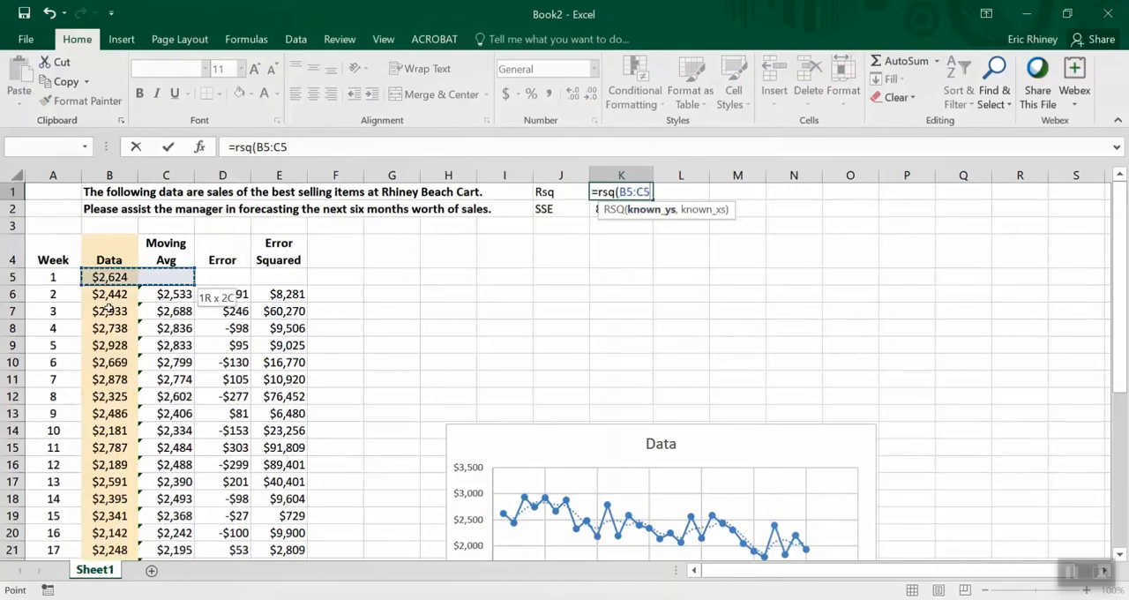
key("Down")
key("ctrl+shift+Down")
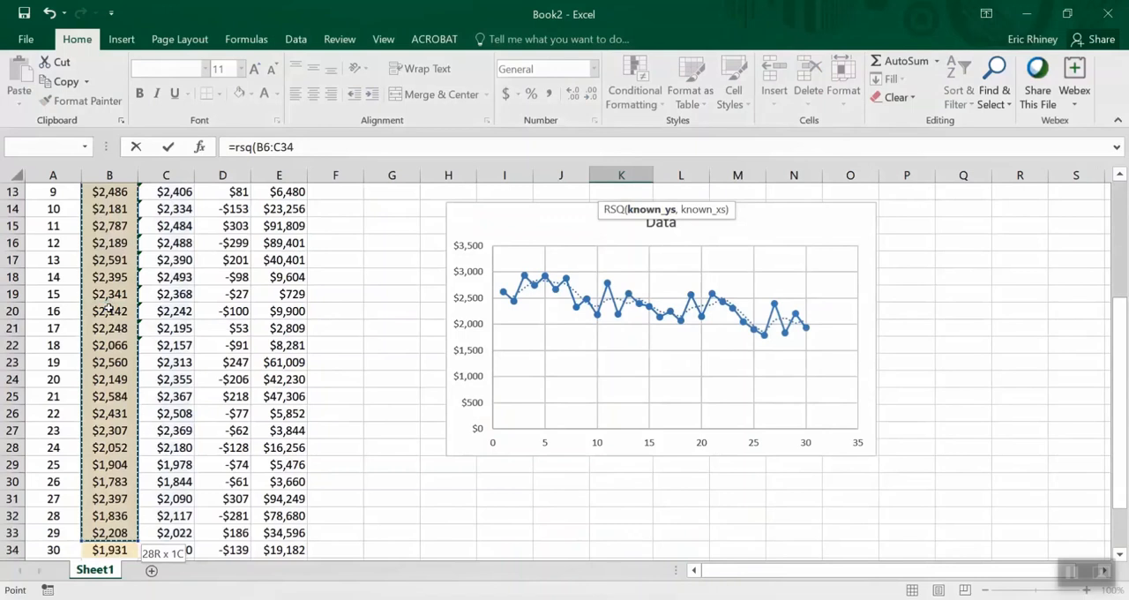
key("shift+Down")
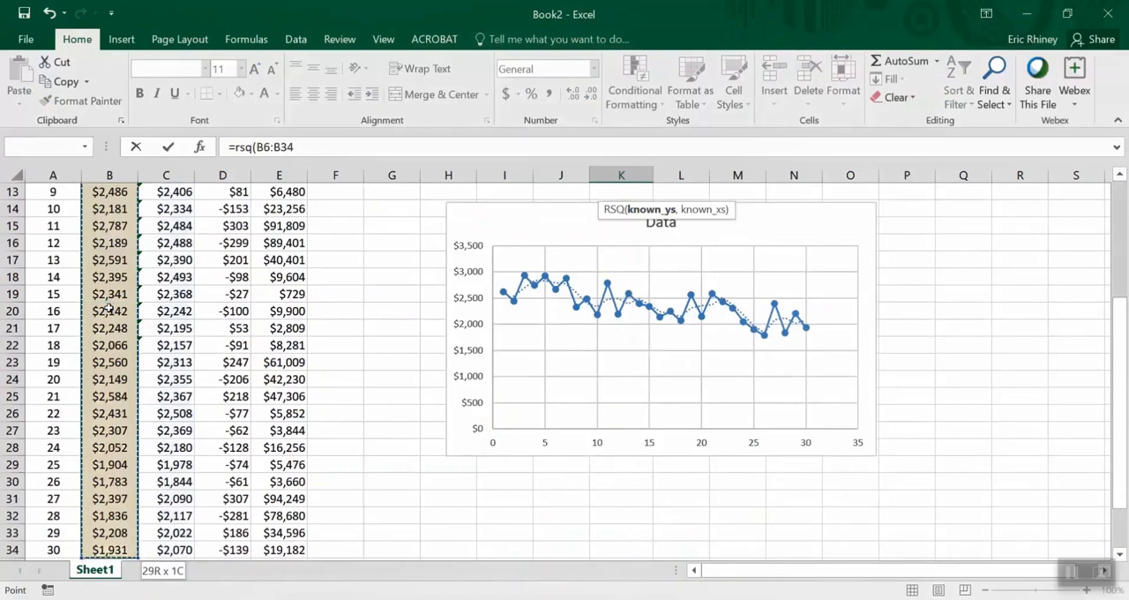
Complete the RSQ formula in K1 with the moving averages in C6:C34 as the known x values
type(",")
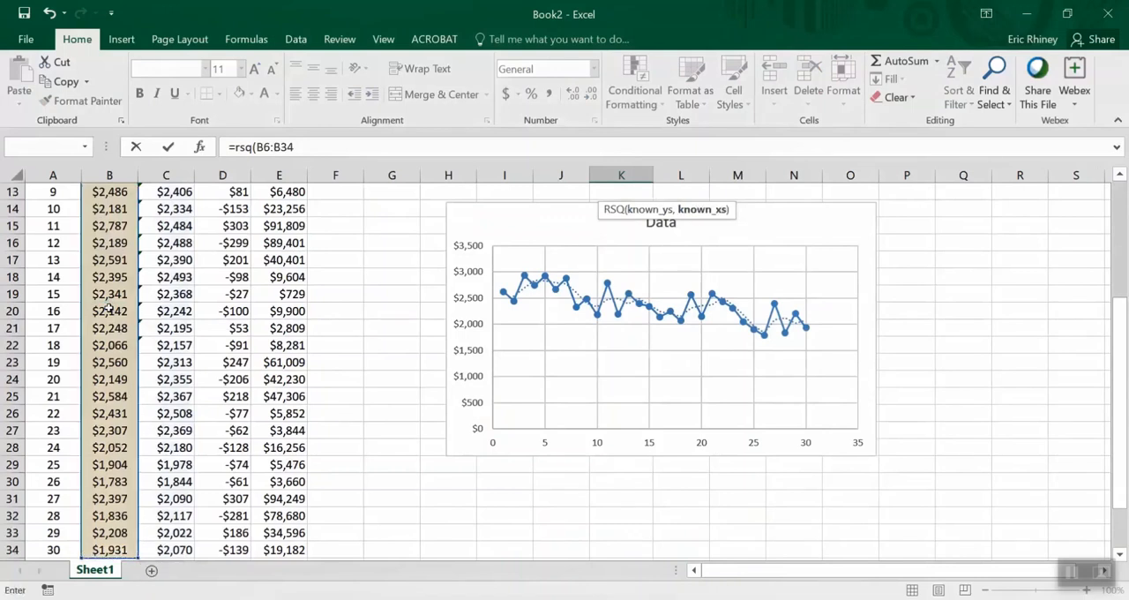
key("Up")
left_click(167, 294)
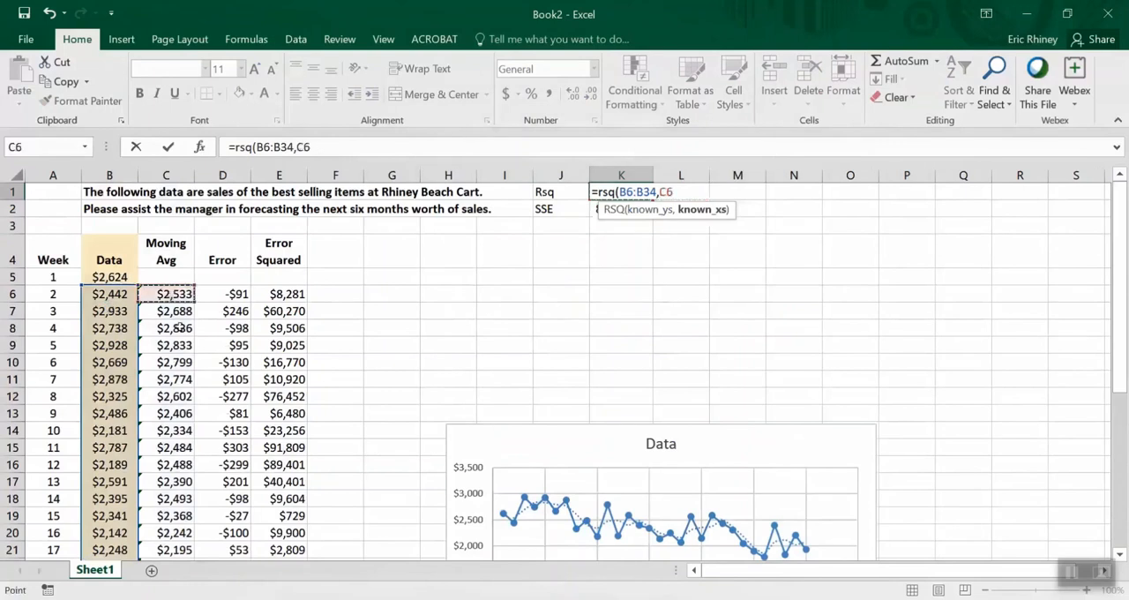
key("ctrl+shift+Down")
key("Return")
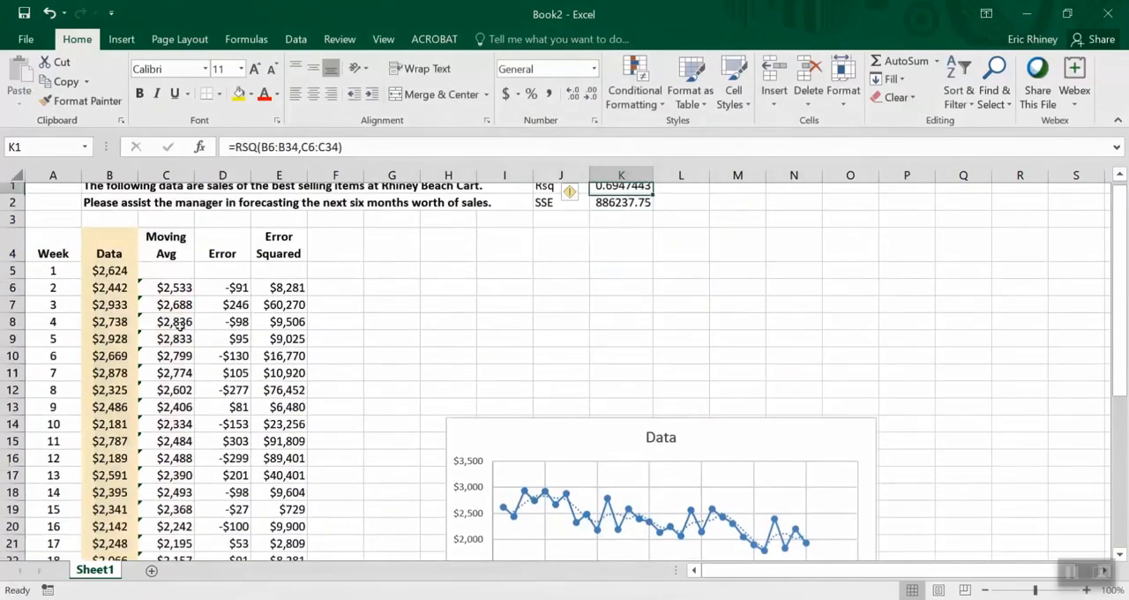
key("Up")
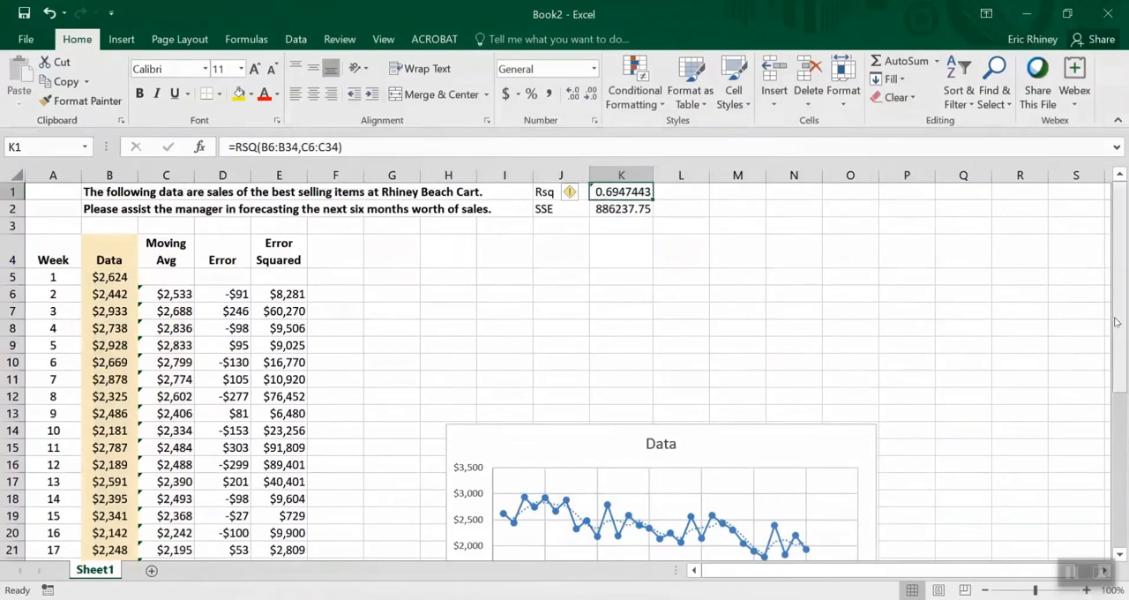
Clear the week 2 moving average formula in C6
left_click_drag(1116, 322, 1118, 417)
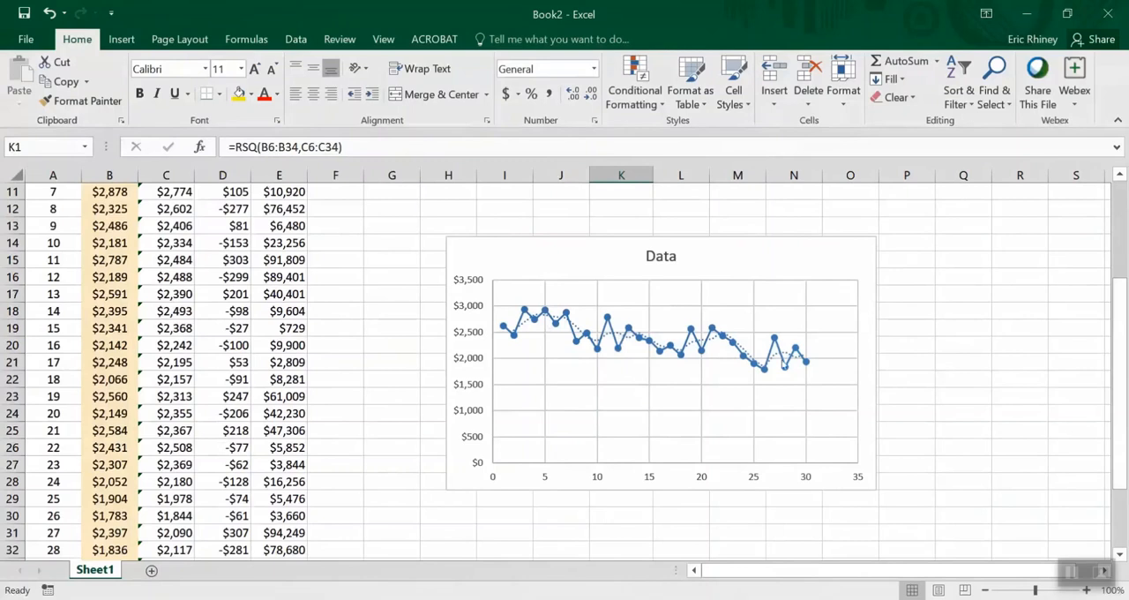
left_click_drag(1120, 310, 1124, 217)
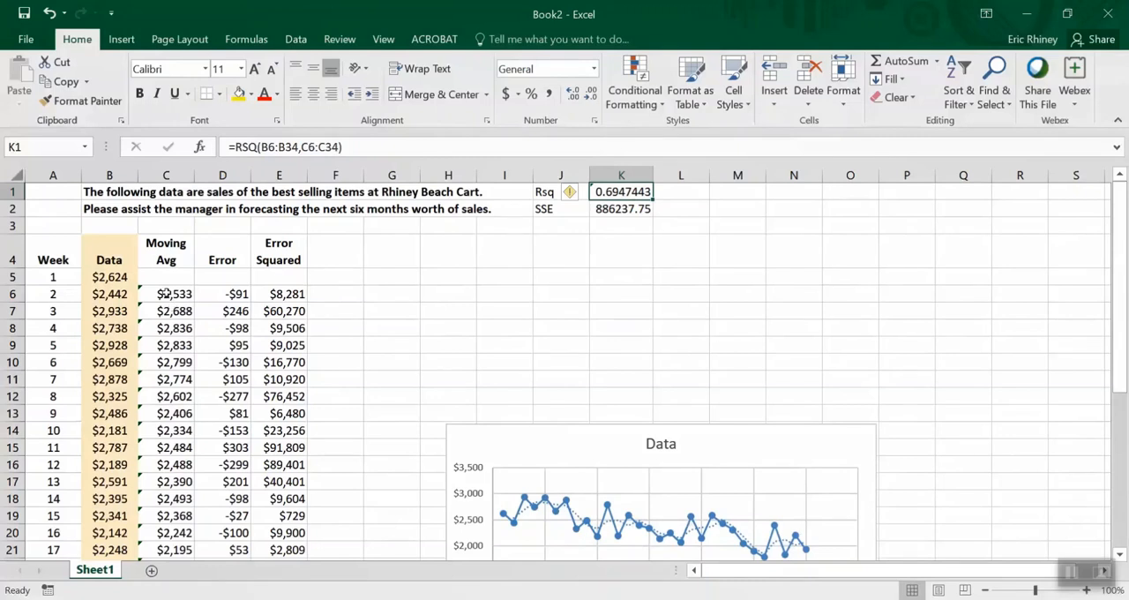
left_click(165, 293)
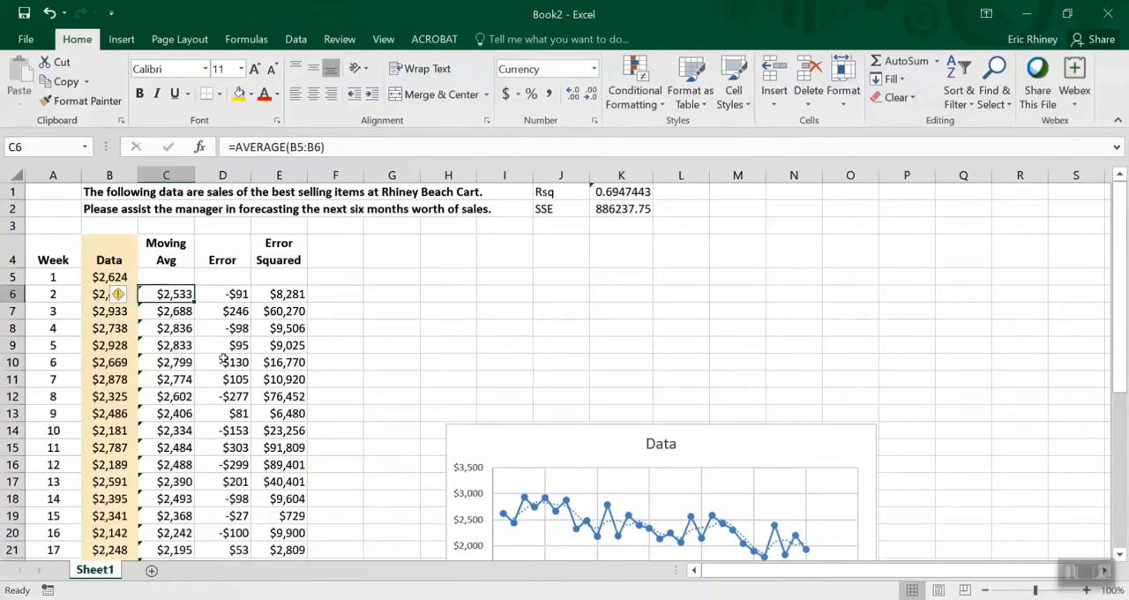
key("Delete")
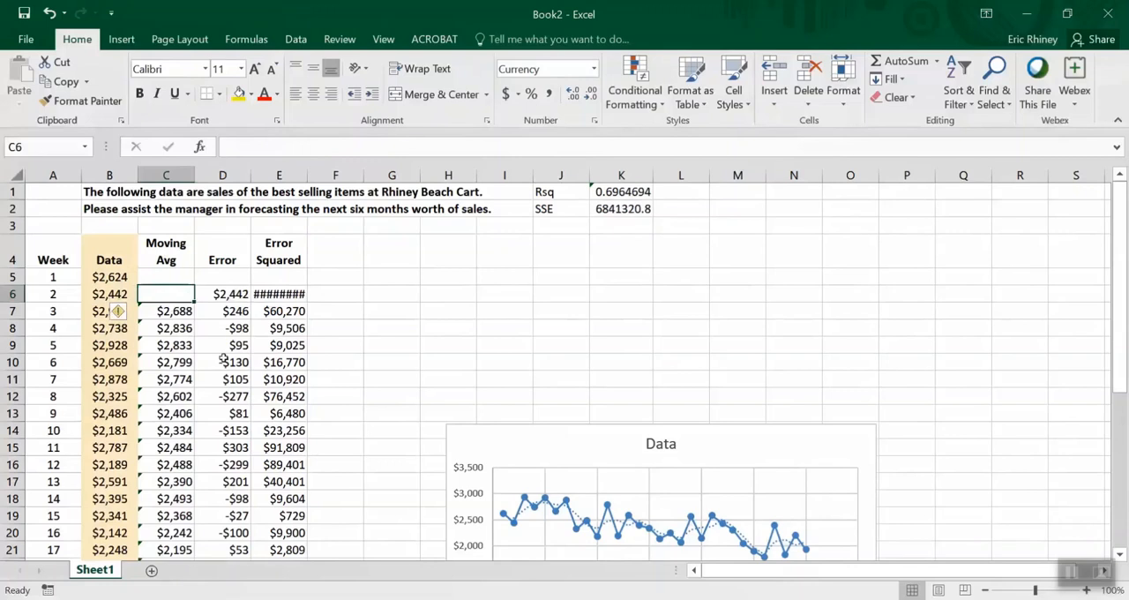
Change the week 3 moving average in C7 to =AVERAGE(B5:B7) and fill it down the column to week 30
key("Down")
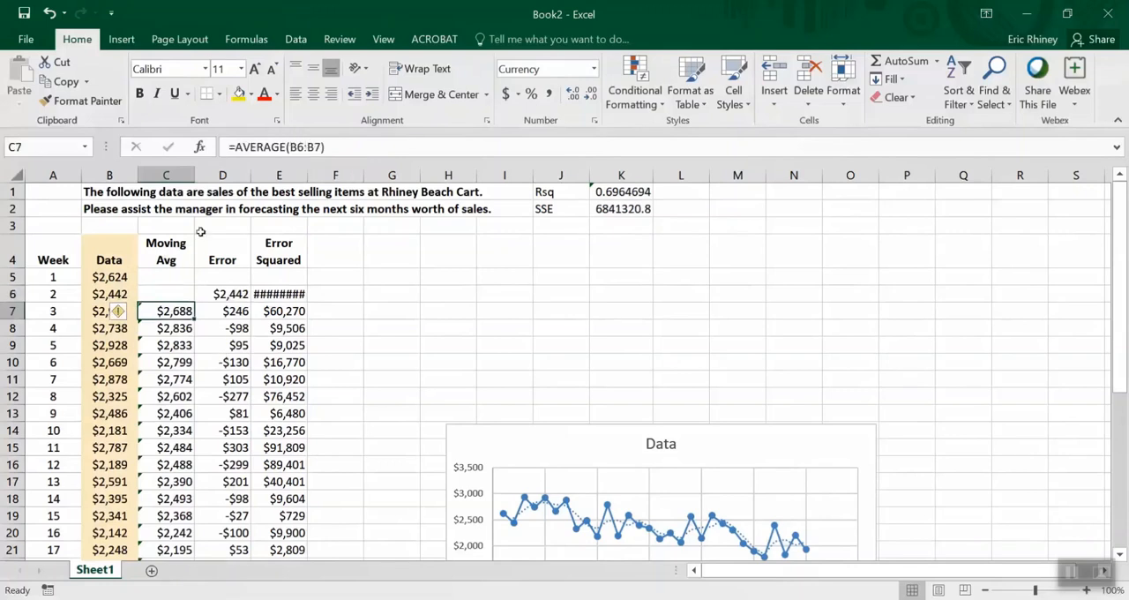
left_click(315, 147)
left_click_drag(136, 284, 138, 275)
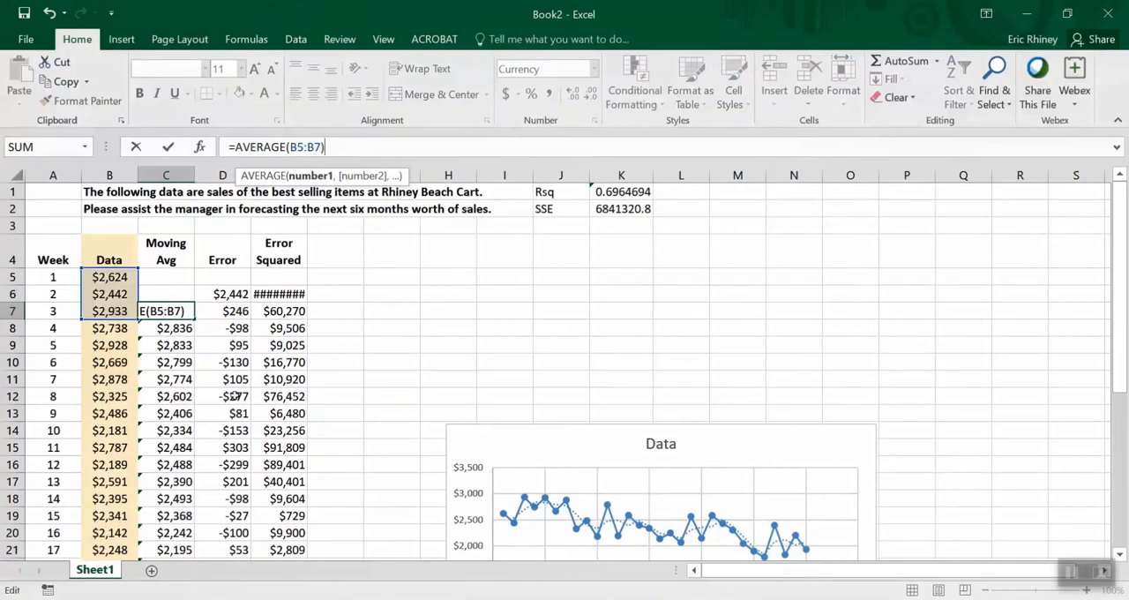
key("Return")
left_click(181, 310)
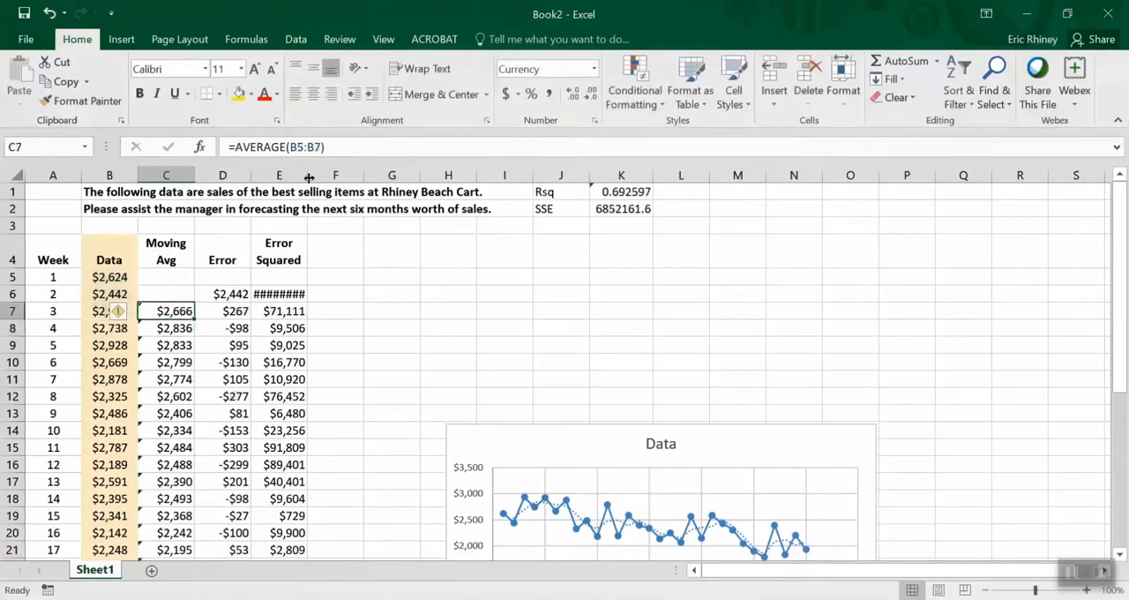
double_click(194, 314)
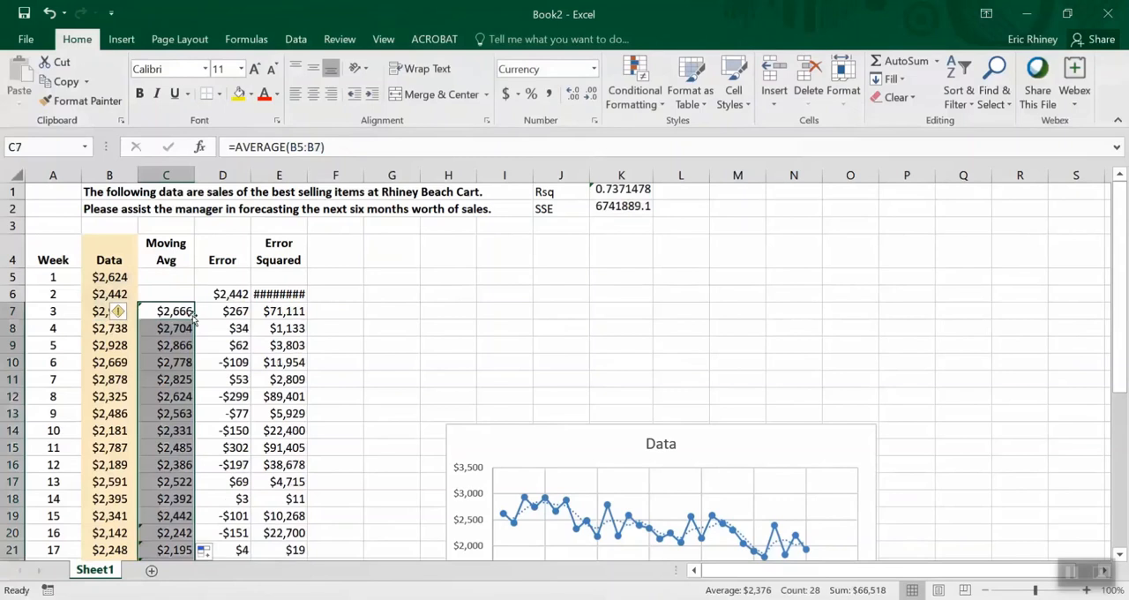
Clear the week 2 error and squared error in D6:E6
left_click(261, 294)
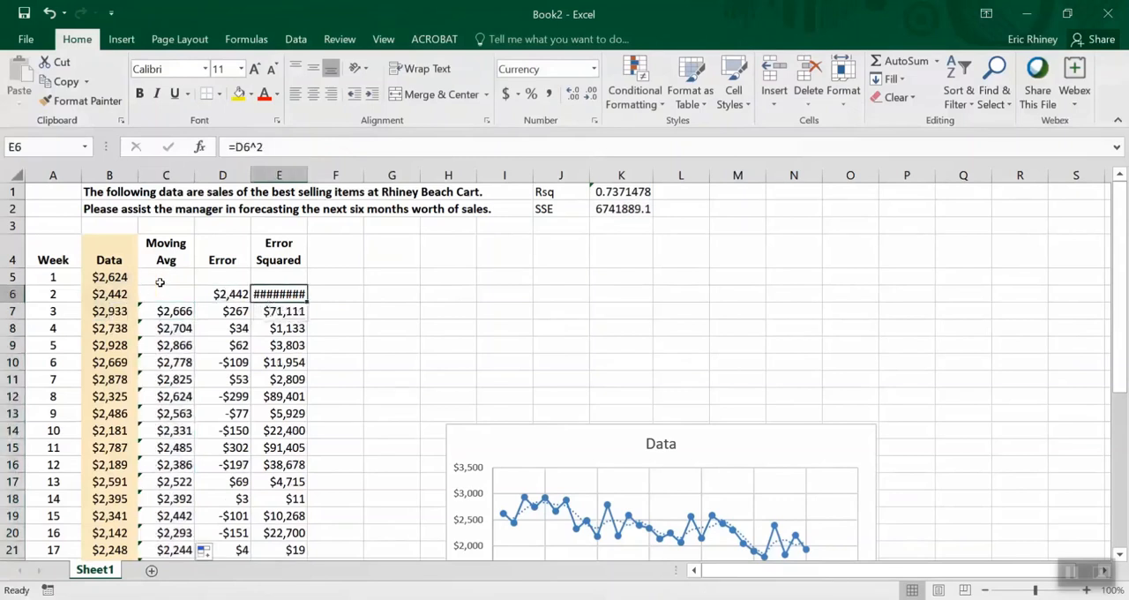
left_click(220, 294)
left_click_drag(254, 292, 255, 292)
key("Delete")
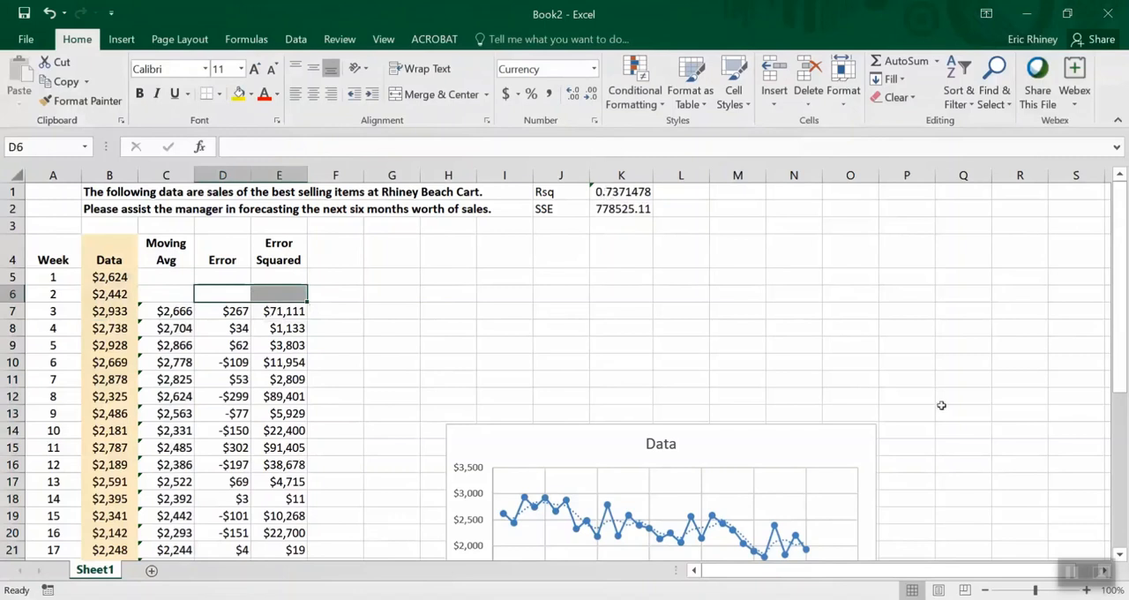
Delete the moving average trendline from the Data chart
left_click_drag(1123, 307, 1126, 364)
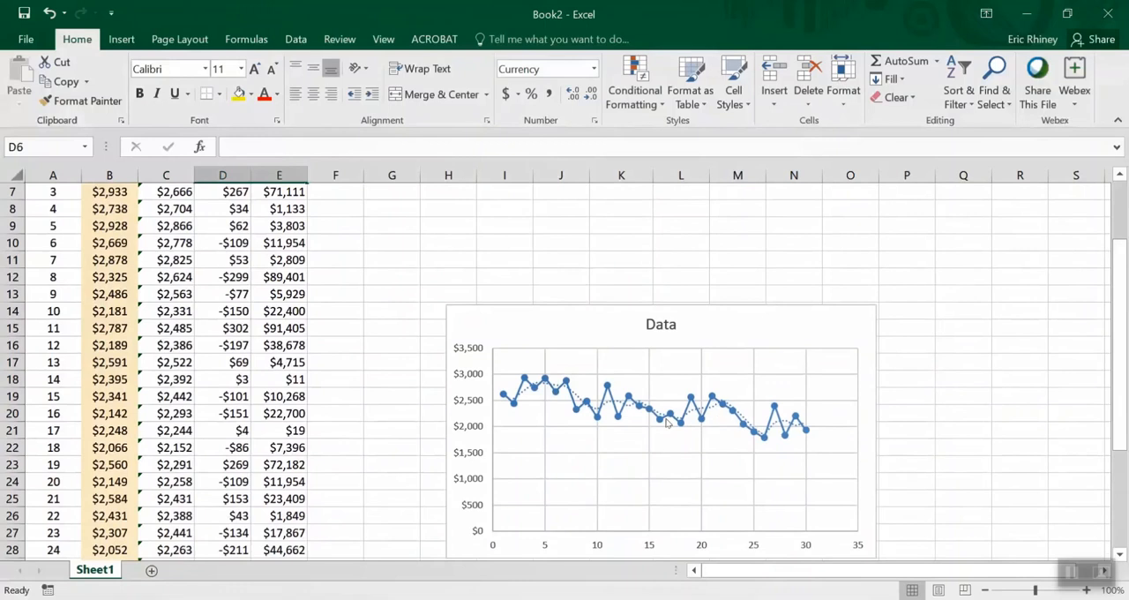
left_click(576, 398)
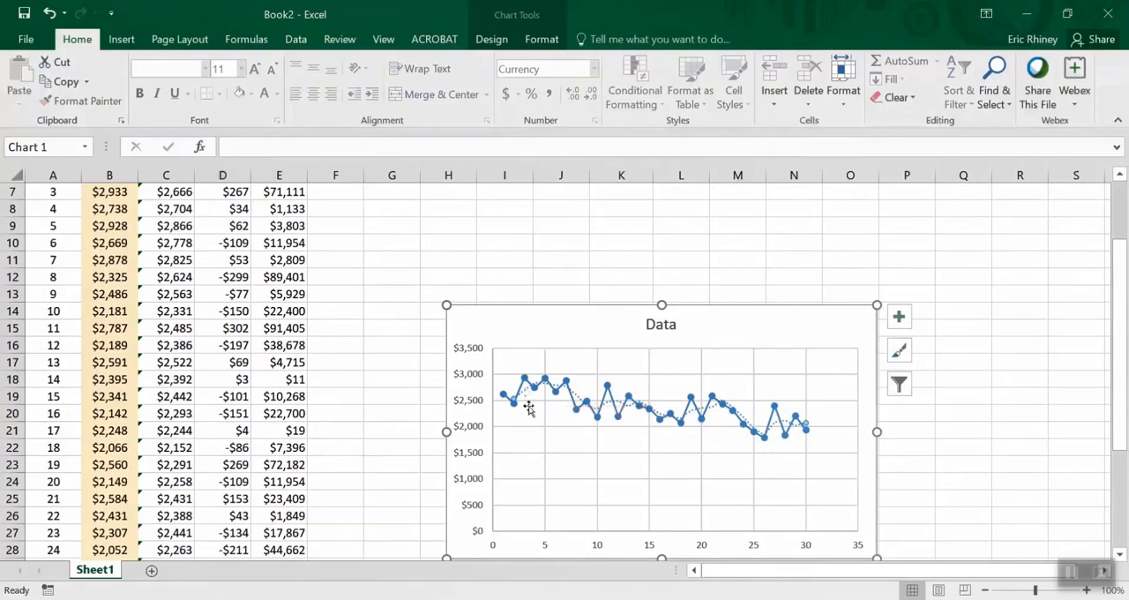
key("Delete")
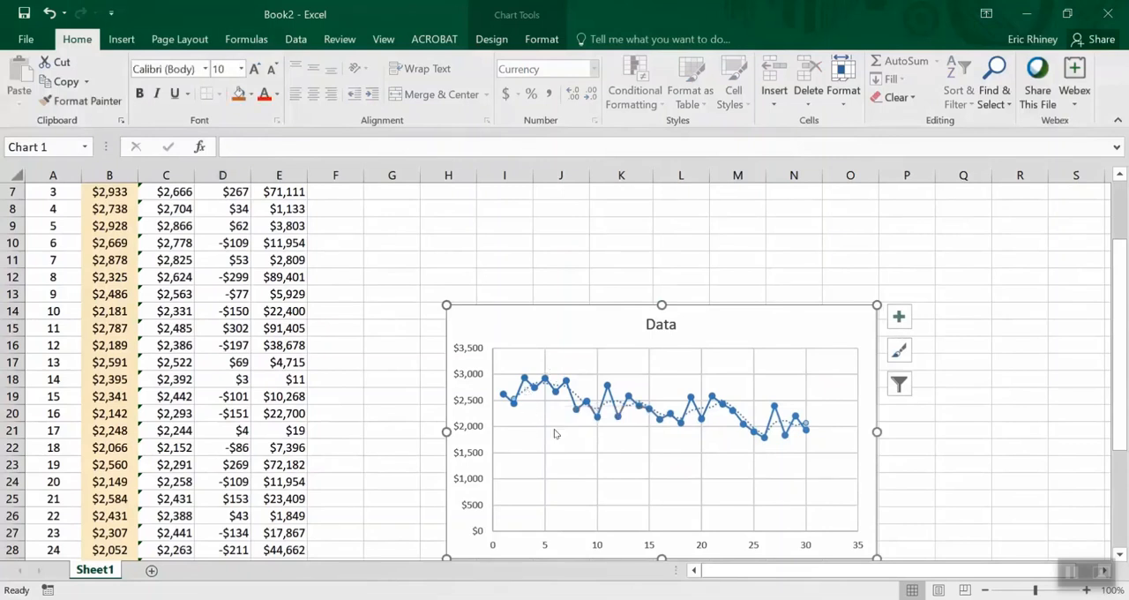
Add a new data series to the chart and take its name from the Moving Avg header in C4
left_click(658, 355)
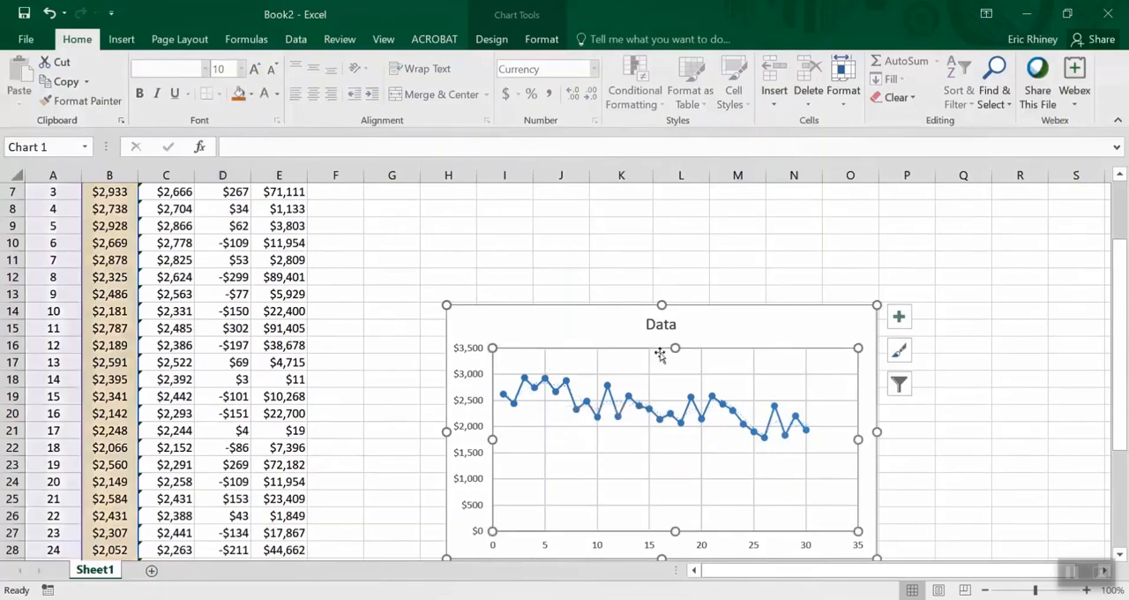
right_click(588, 356)
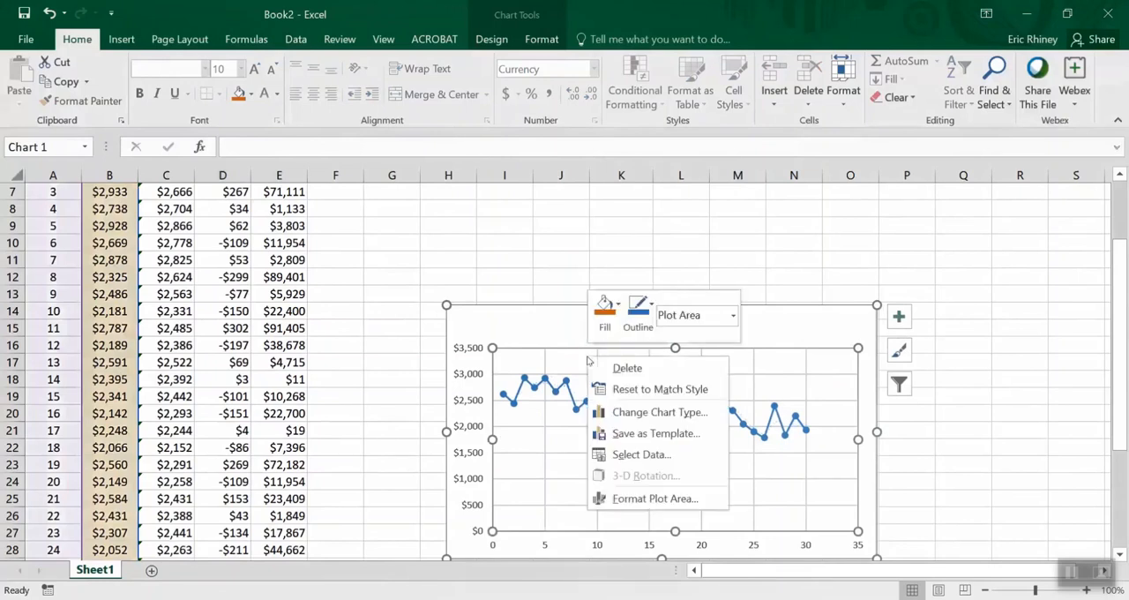
left_click(641, 454)
left_click(249, 297)
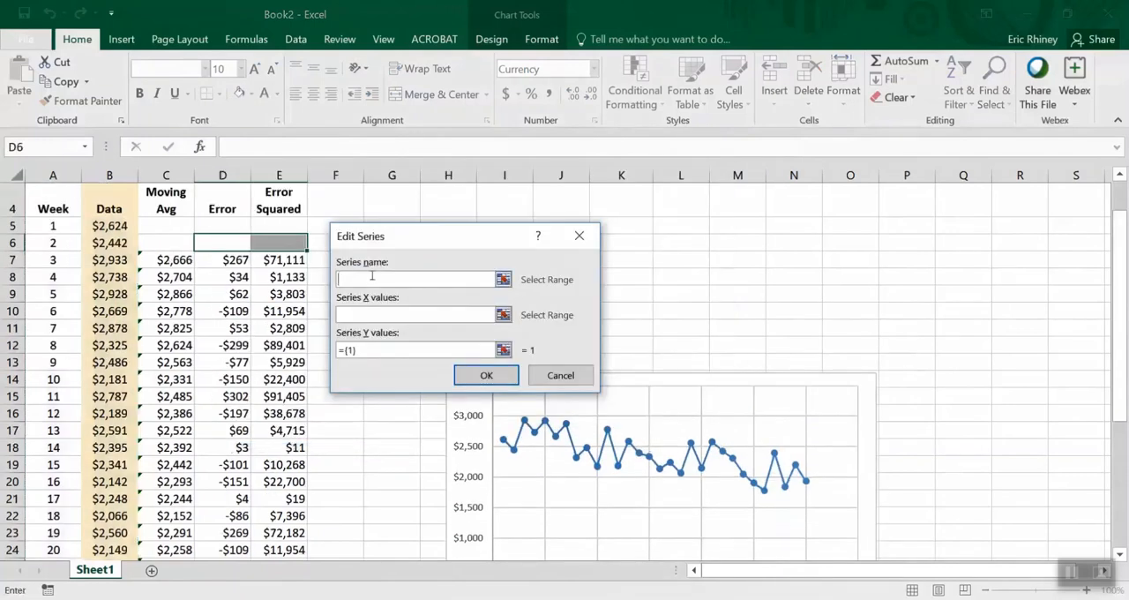
left_click(167, 203)
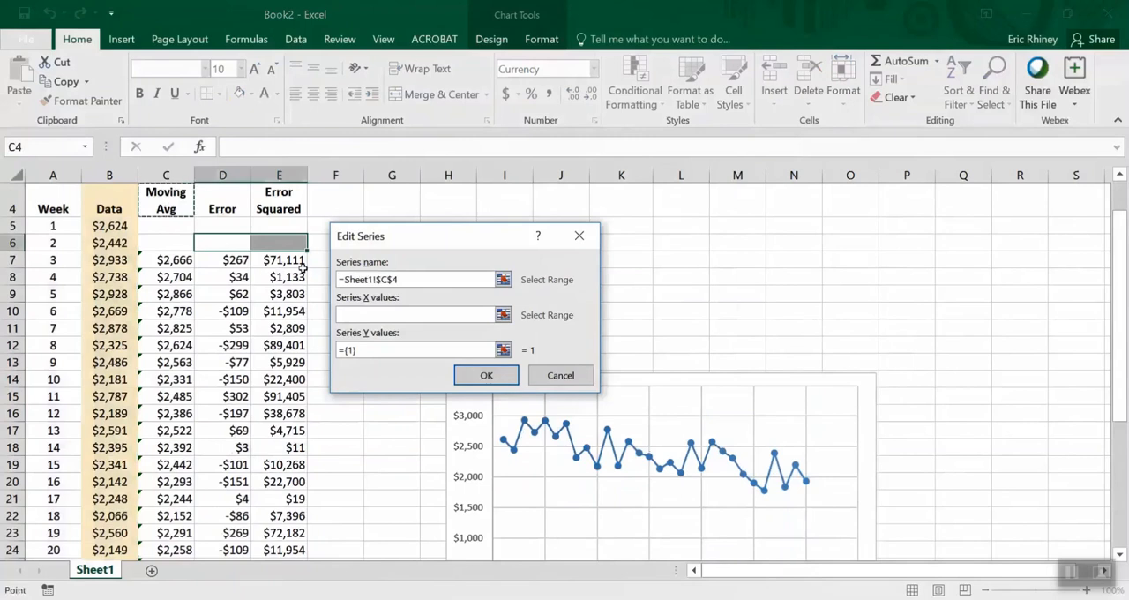
Set the new series' X values to C5:C34 and apply the chart's data source changes
left_click(355, 313)
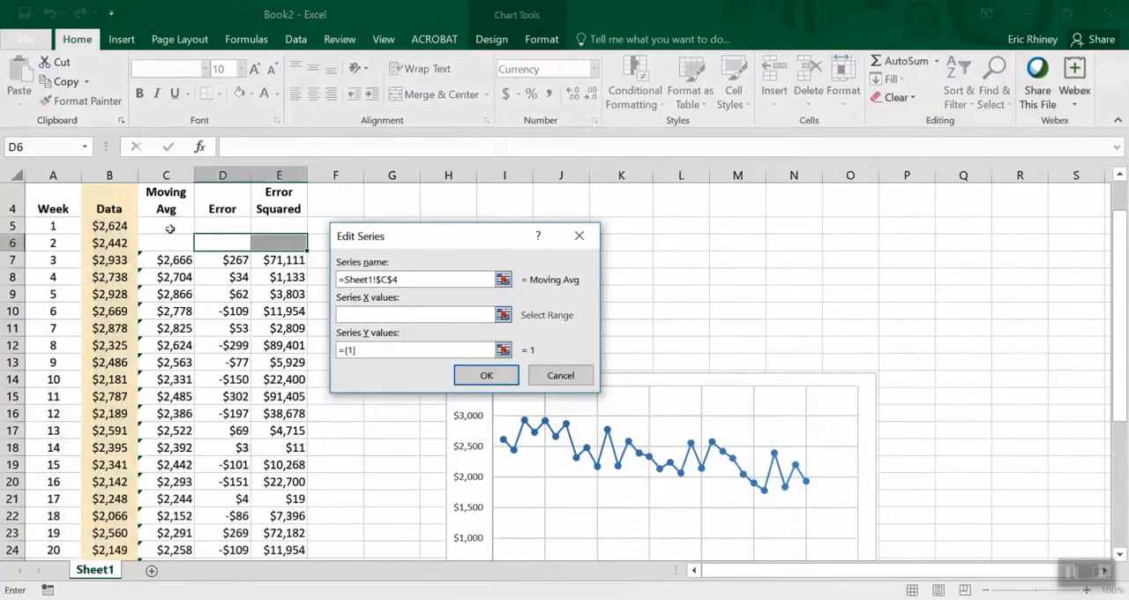
left_click(171, 229)
key("ctrl+shift+Down")
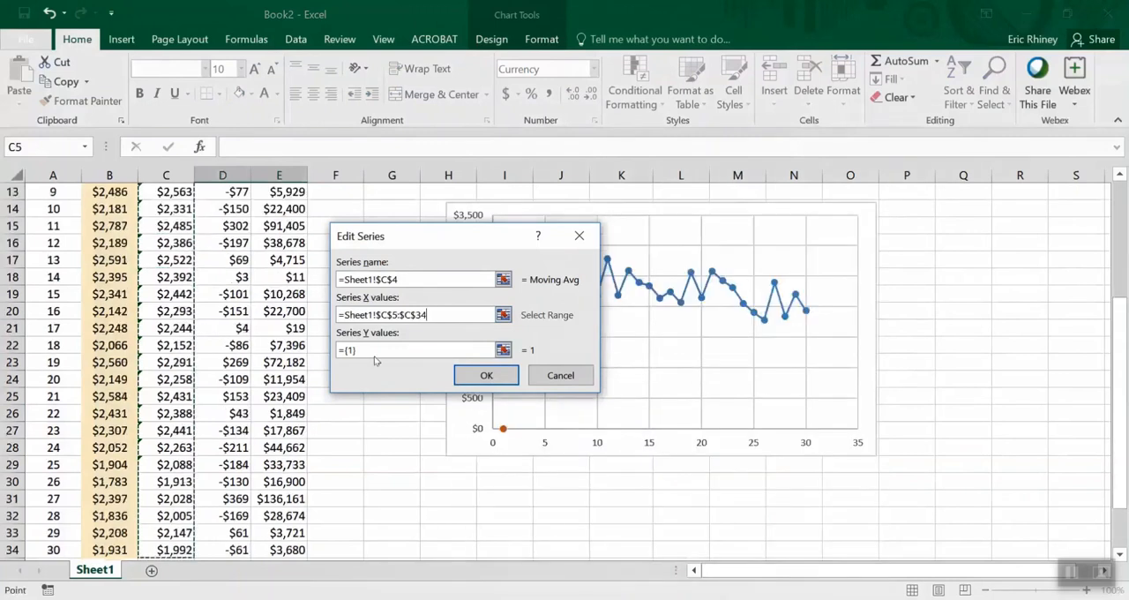
left_click(463, 376)
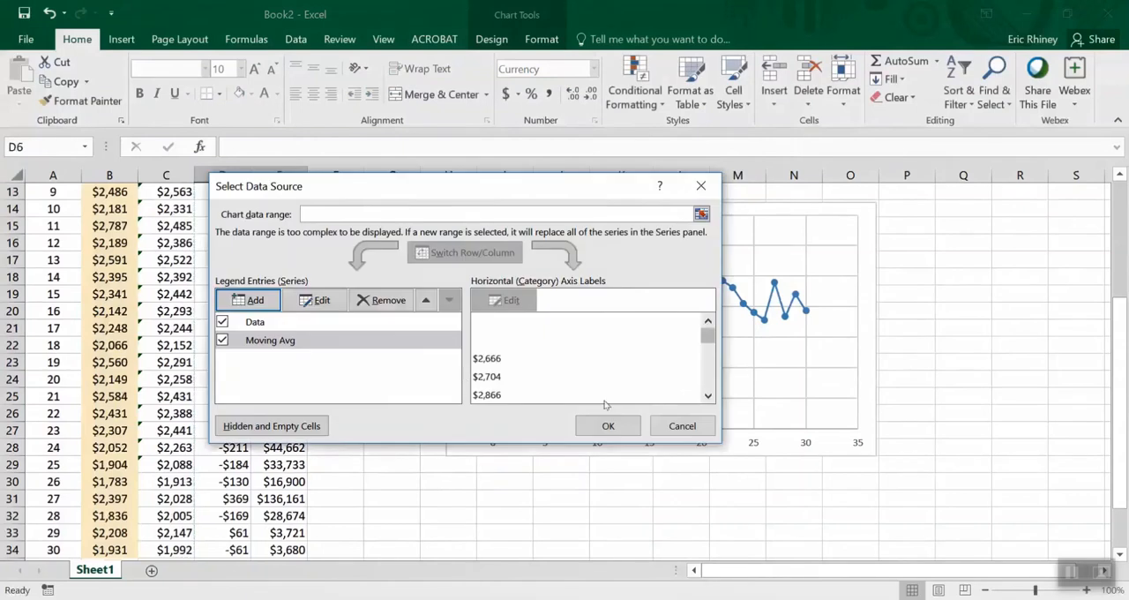
left_click(605, 425)
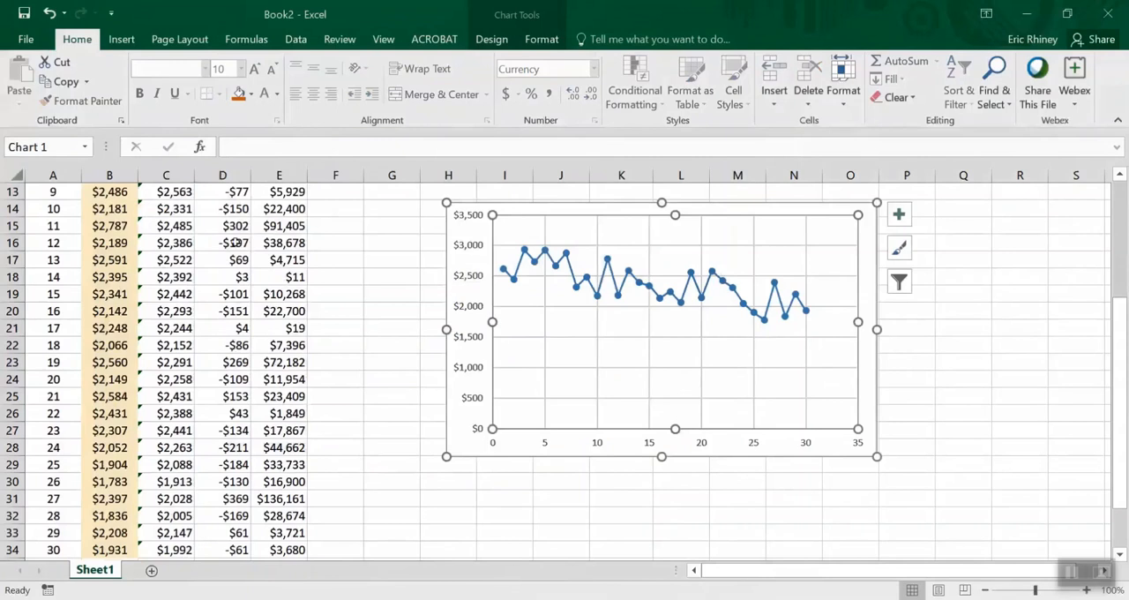
scroll(498, 344, "down", 3)
scroll(499, 344, "up", 5)
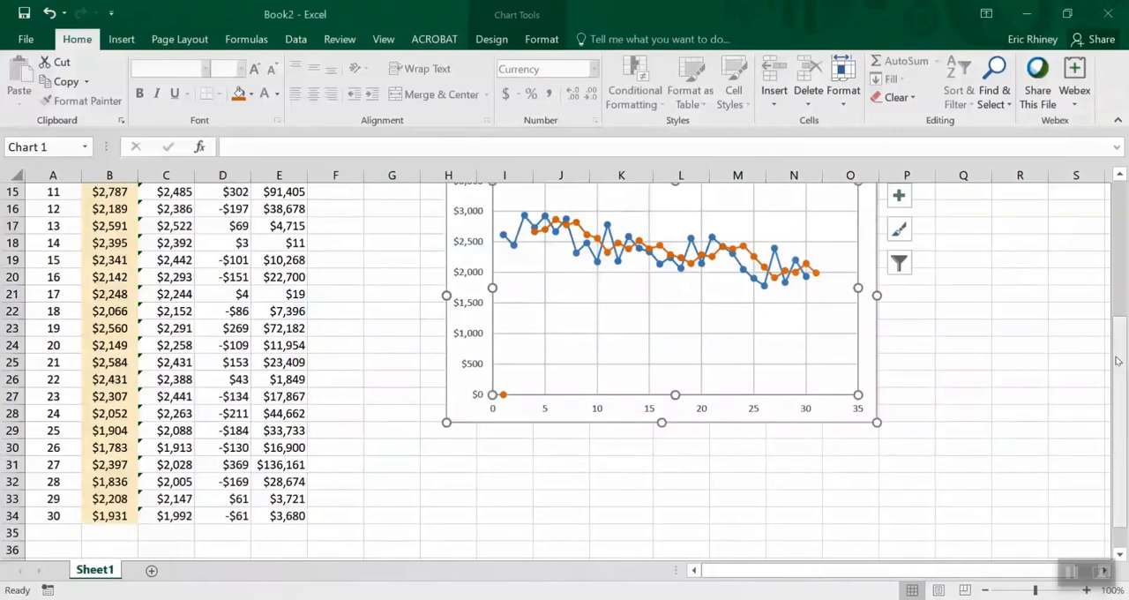
scroll(1116, 326, "up", 1)
left_click_drag(1116, 326, 1116, 292)
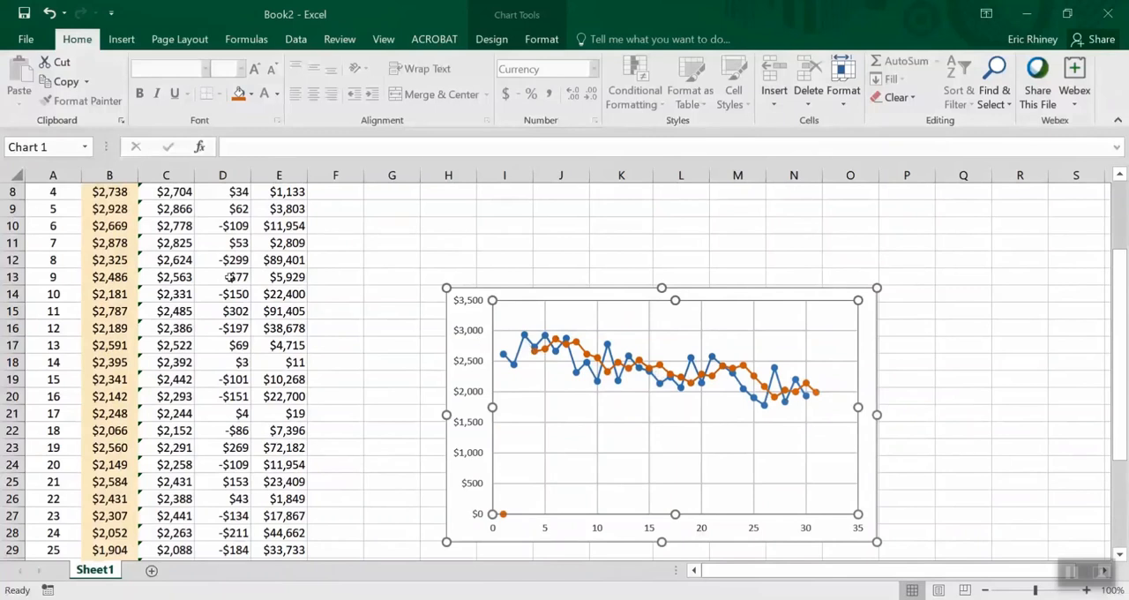
Clear the week 3 moving average, error and squared error in C7:E7
scroll(204, 279, "up", 2)
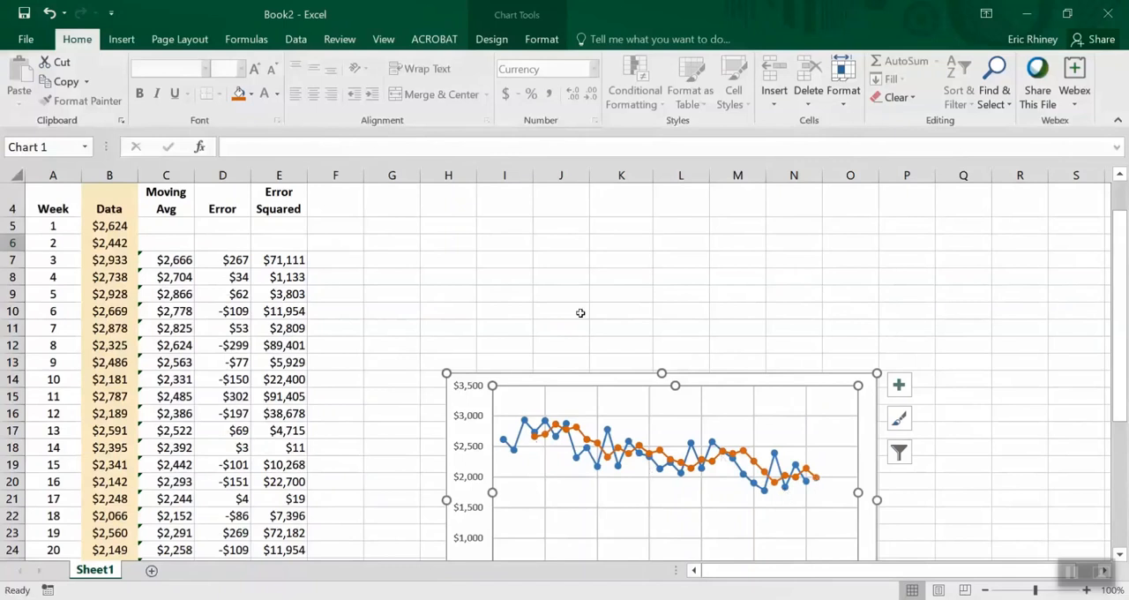
scroll(582, 312, "up", 1)
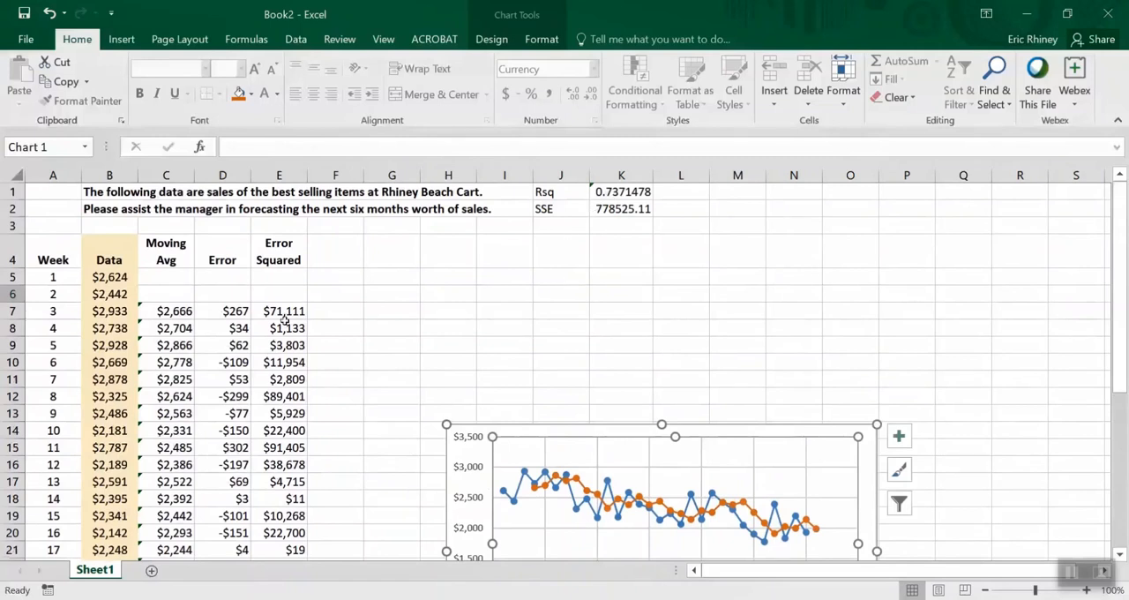
left_click(173, 307)
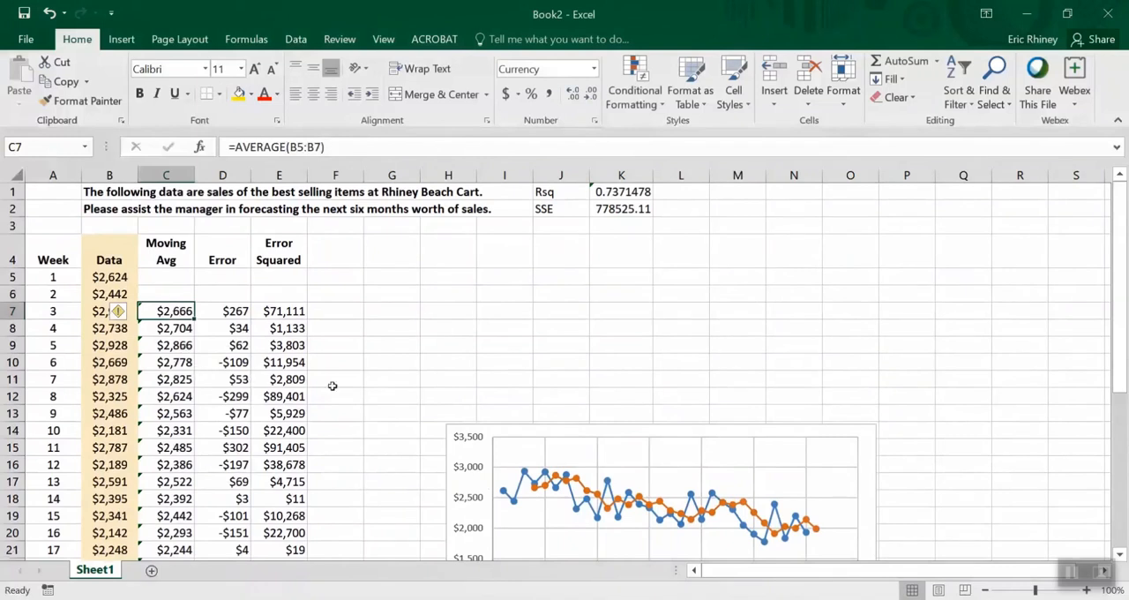
scroll(345, 388, "down", 1)
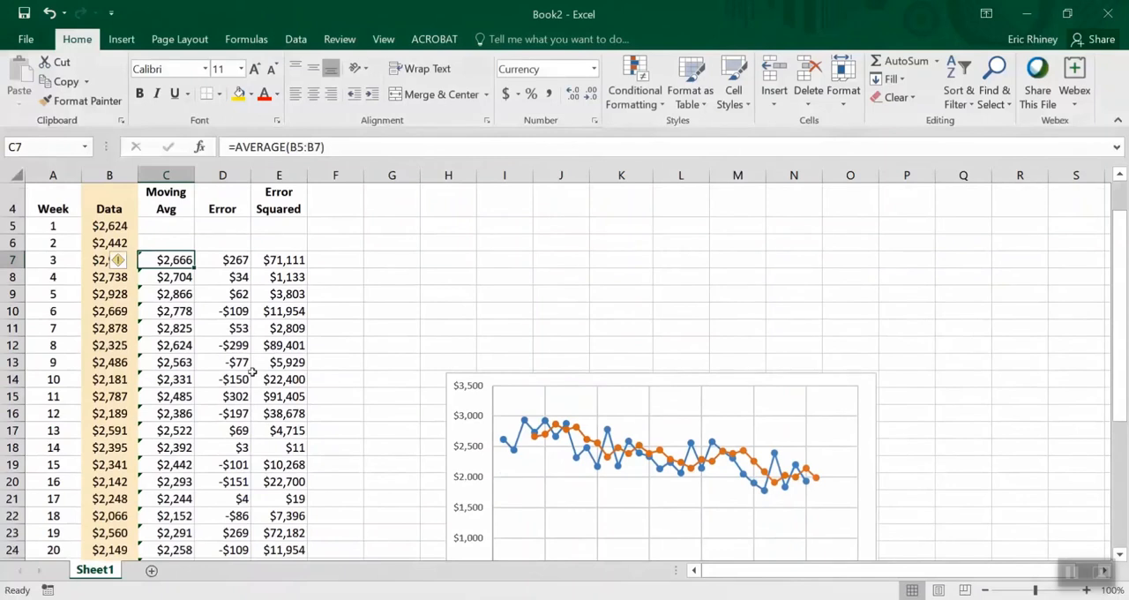
key("shift+Right")
key("shift+Right")
key("Delete")
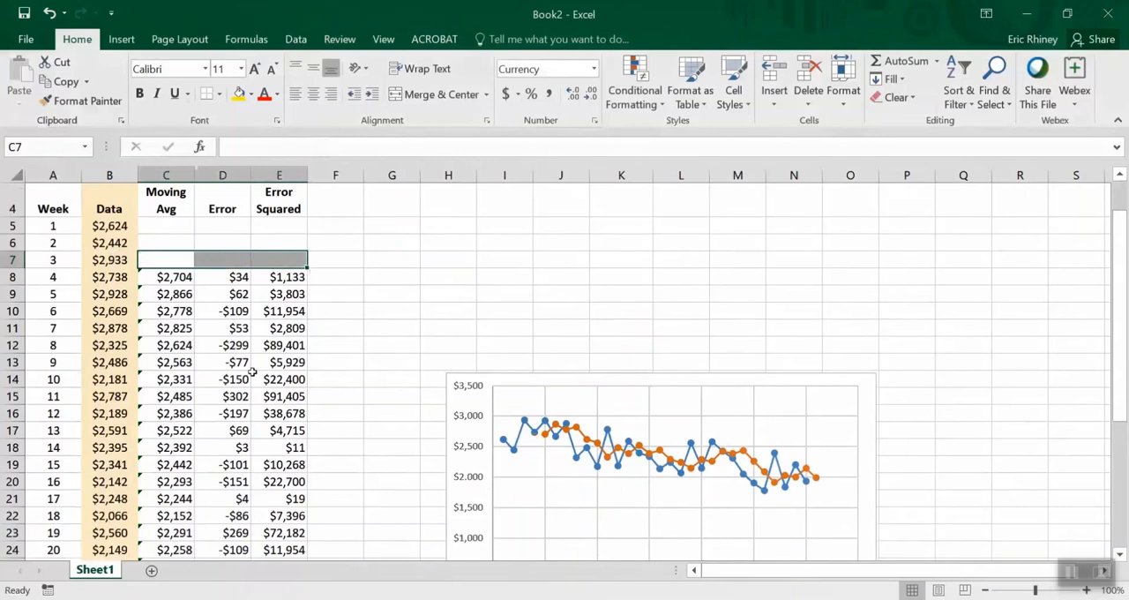
Change the moving average in C8 to a four-period average of B5:B8 and fill it down the column
key("Down")
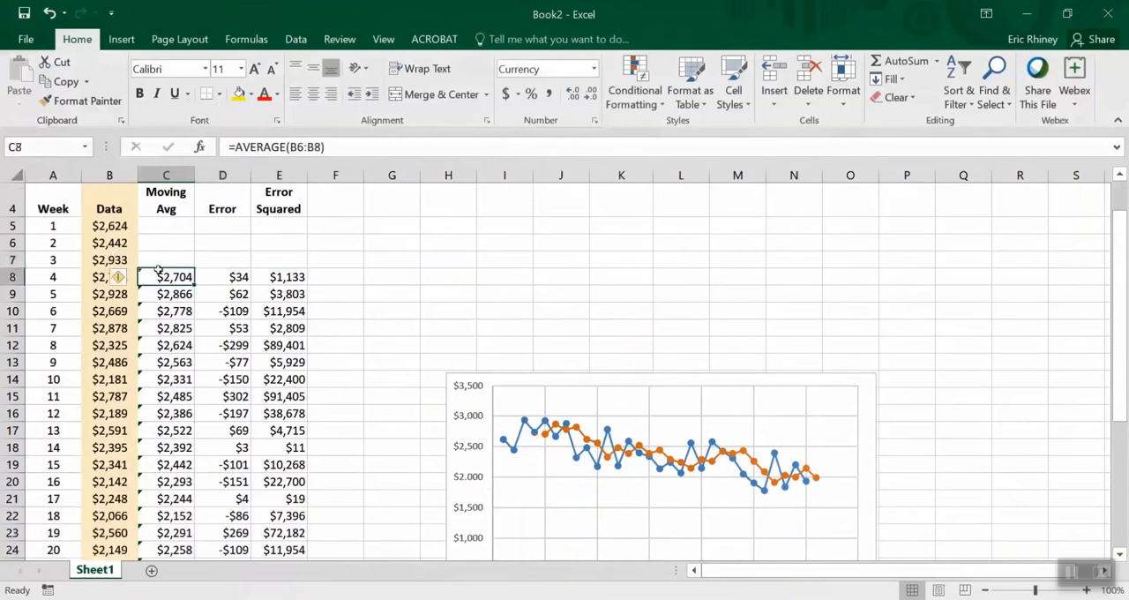
left_click(294, 147)
left_click_drag(138, 236, 131, 215)
key("Return")
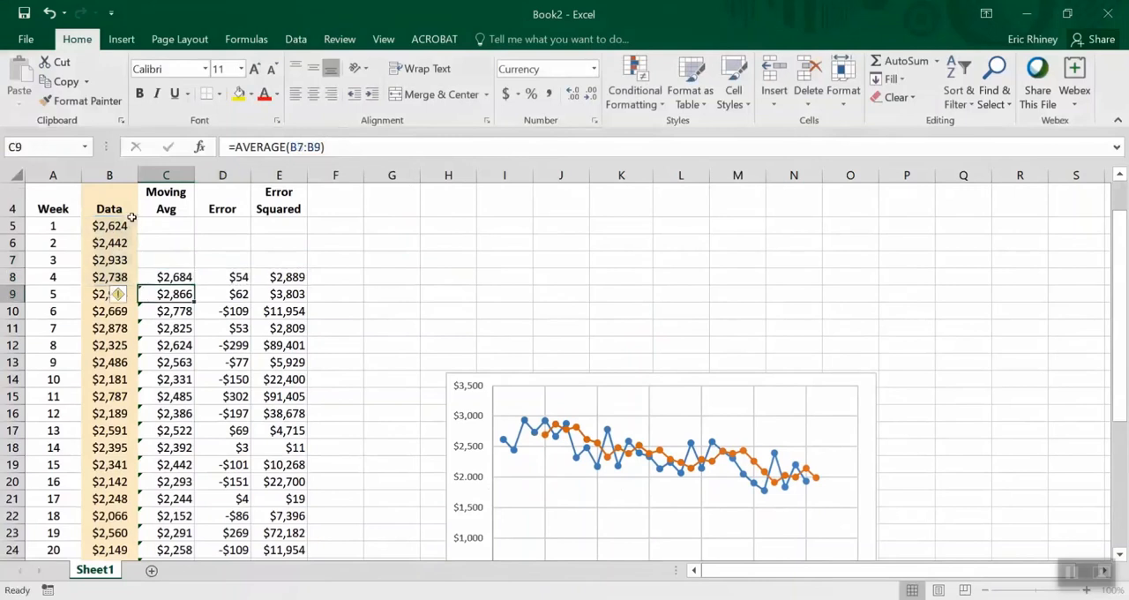
left_click(172, 277)
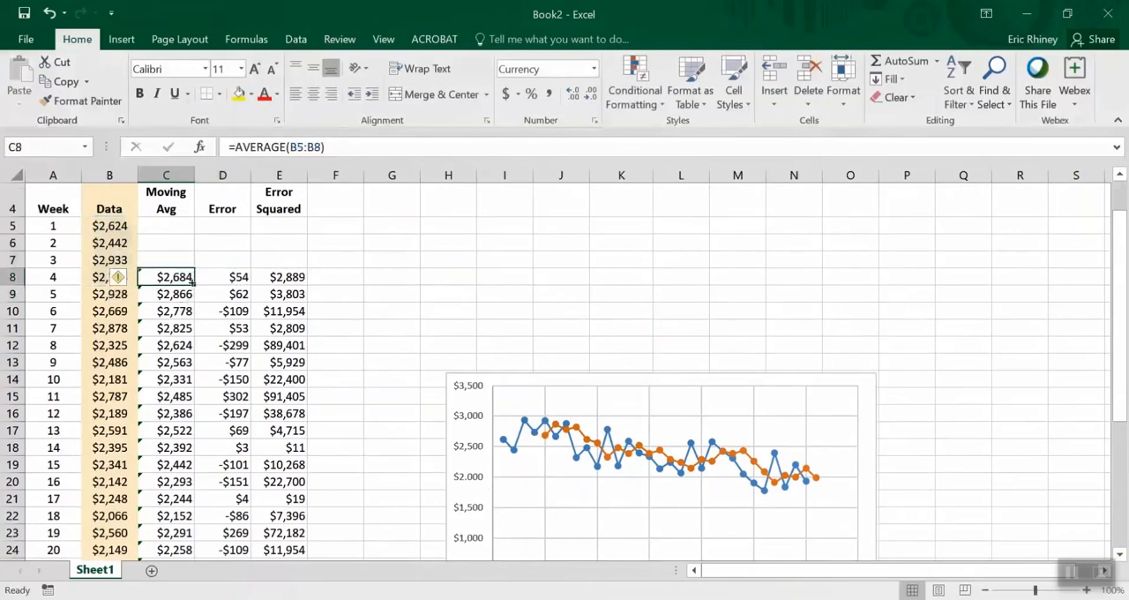
double_click(193, 284)
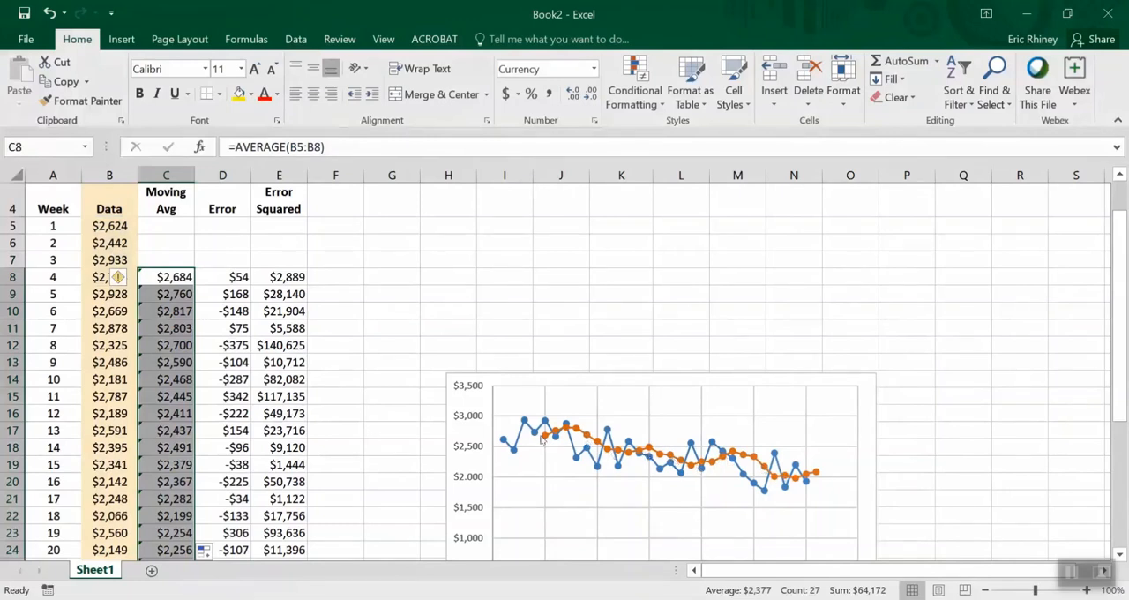
Review the R-squared and SSE for the four-period moving average and inspect the RSQ formula in K1
mouse_move(519, 443)
scroll(1122, 359, "up", 1)
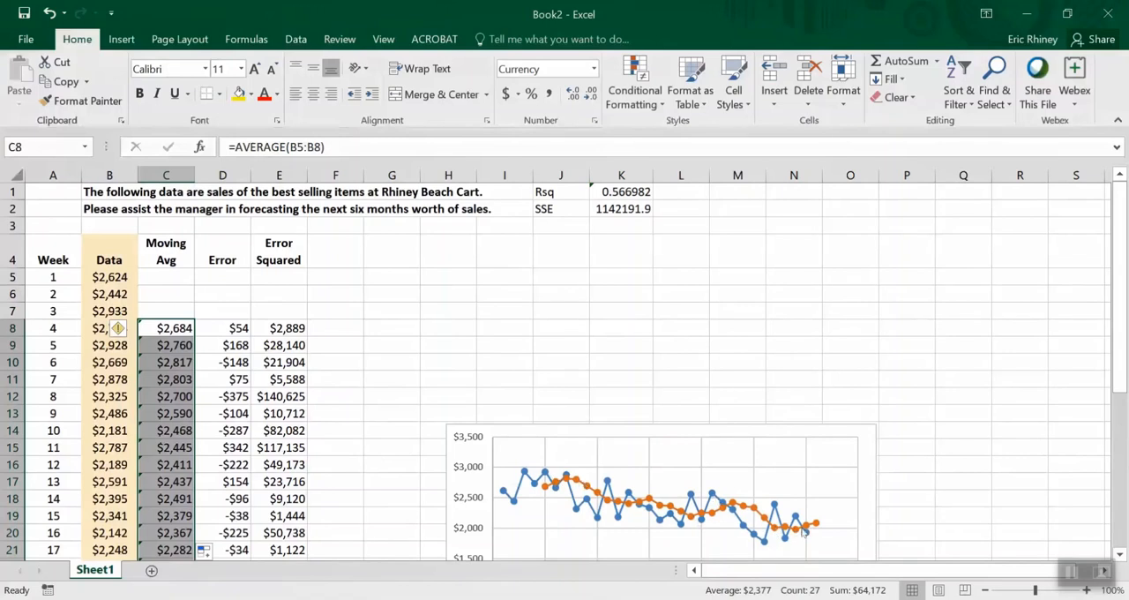
left_click(624, 195)
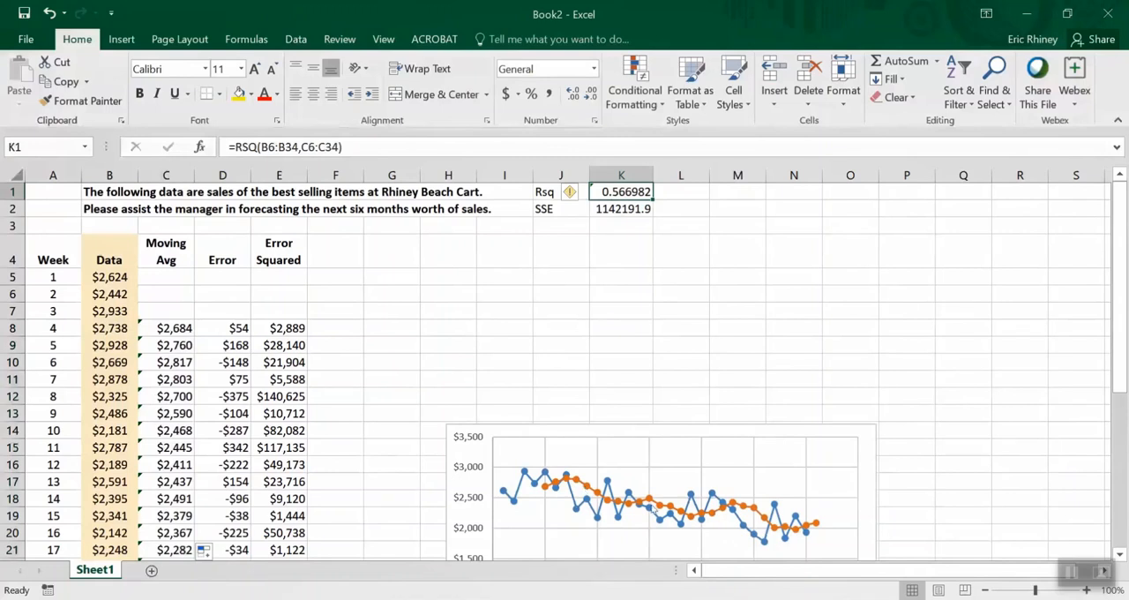
Delete the Moving Avg series from the chart
mouse_move(805, 539)
mouse_move(525, 479)
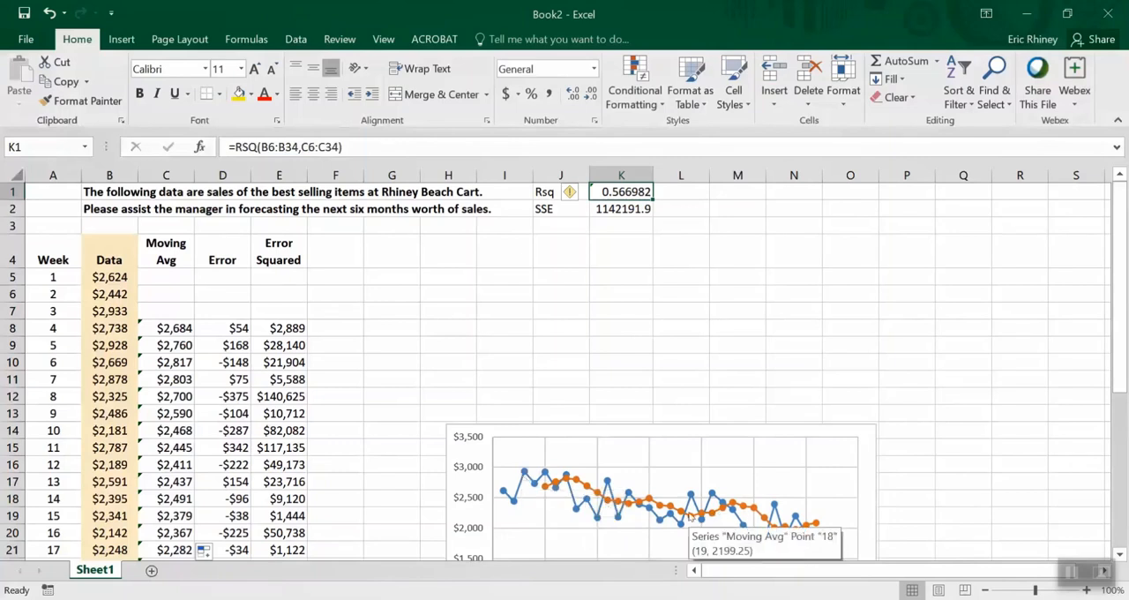
left_click(585, 484)
key("Delete")
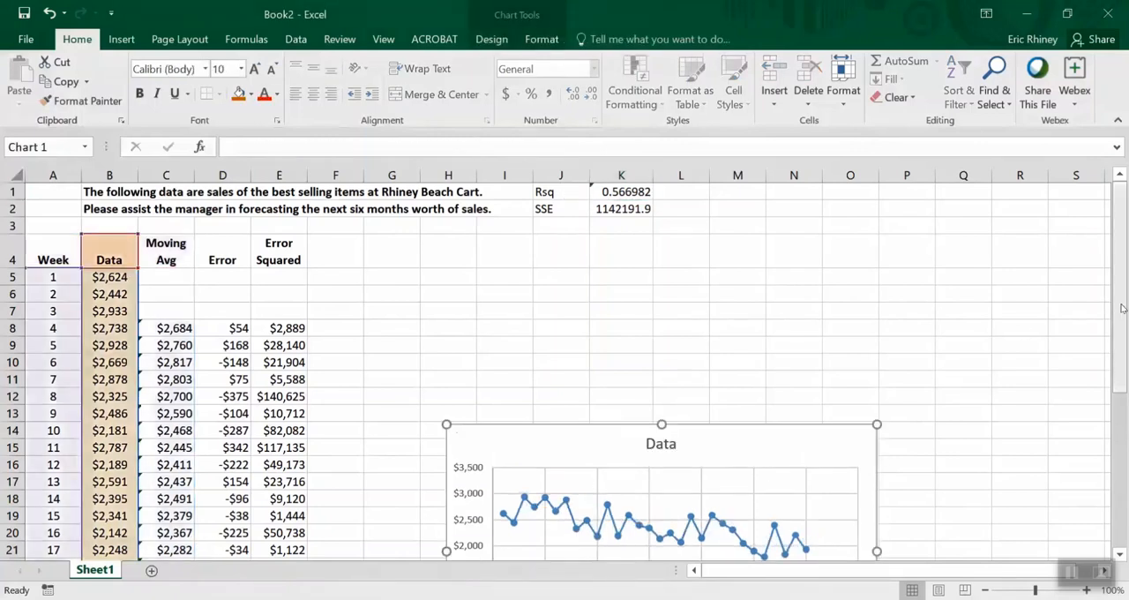
Add a linear trendline to the Data series in the chart
left_click_drag(1118, 313, 1127, 378)
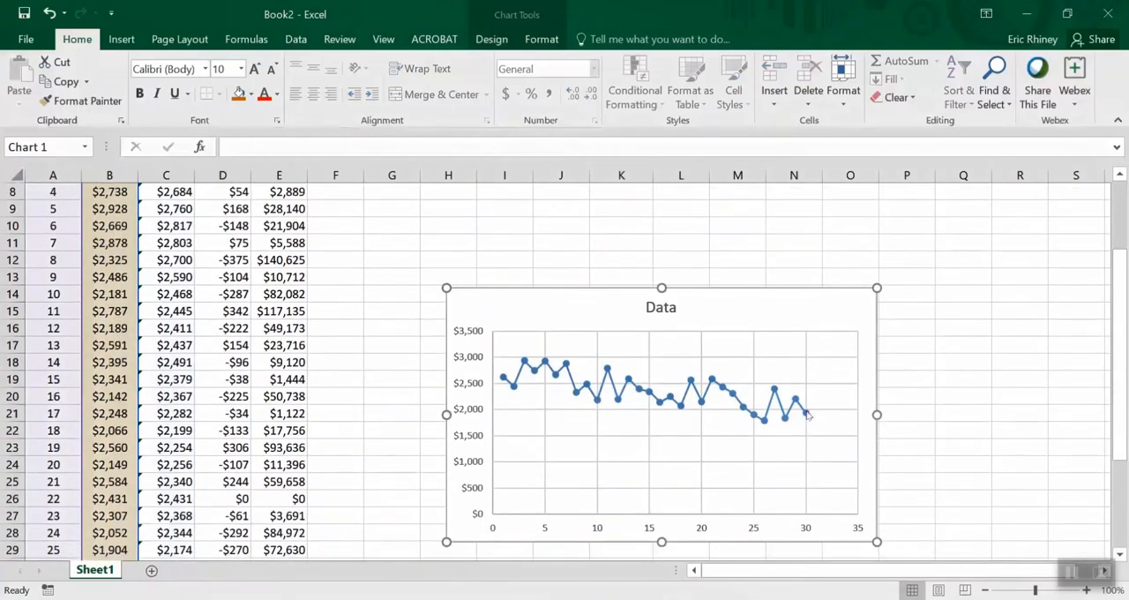
left_click(807, 413)
right_click(807, 413)
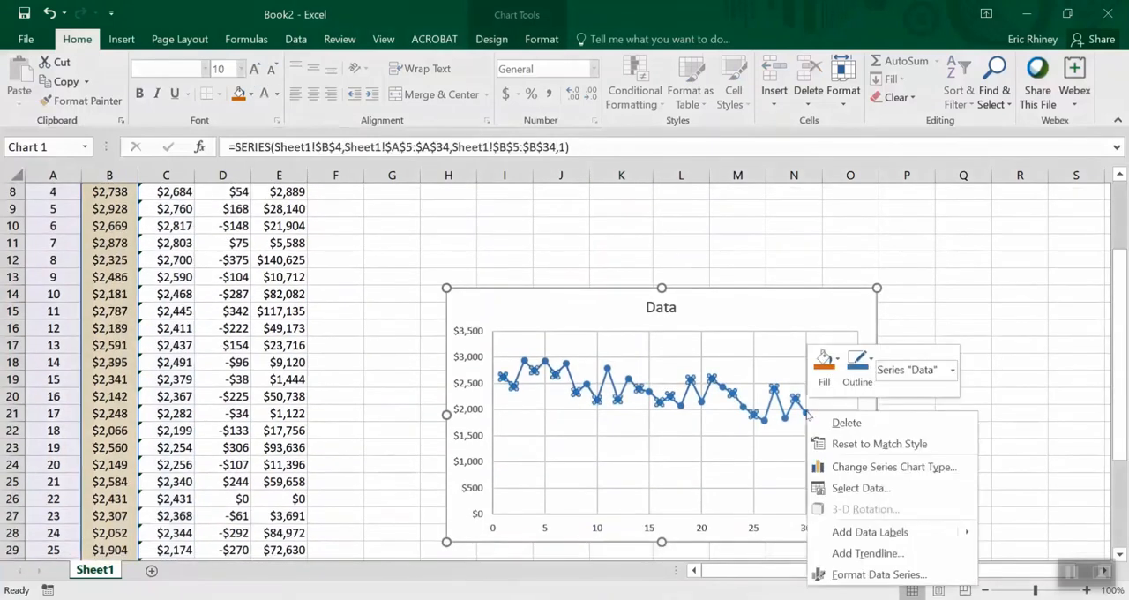
left_click(848, 553)
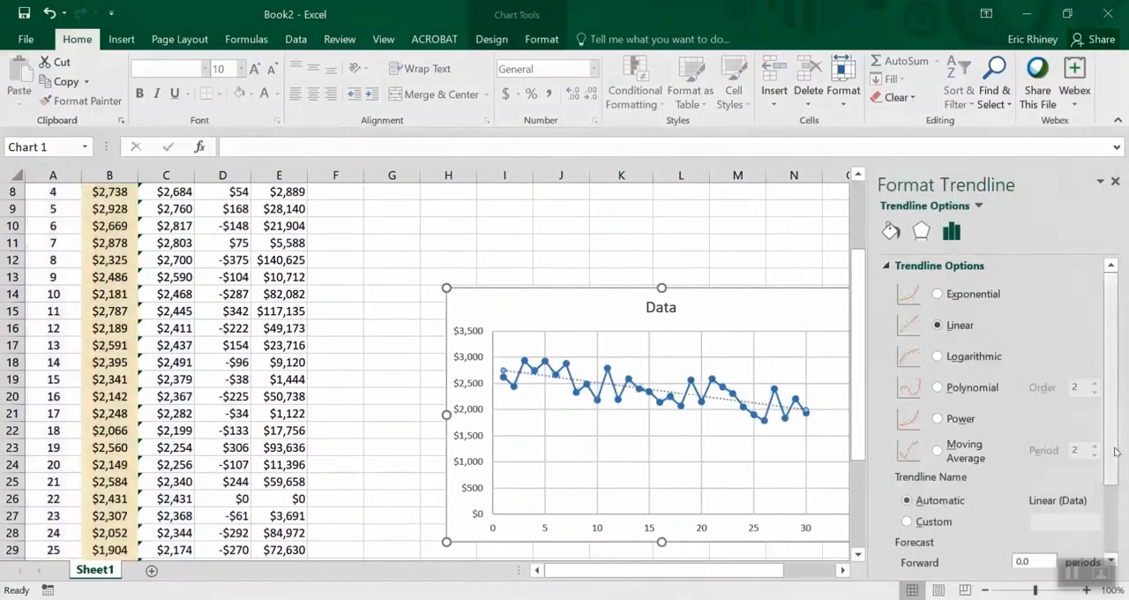
Display the trendline's equation and R-squared value on the chart, and close the trendline formatting options
left_click_drag(1117, 451, 1122, 551)
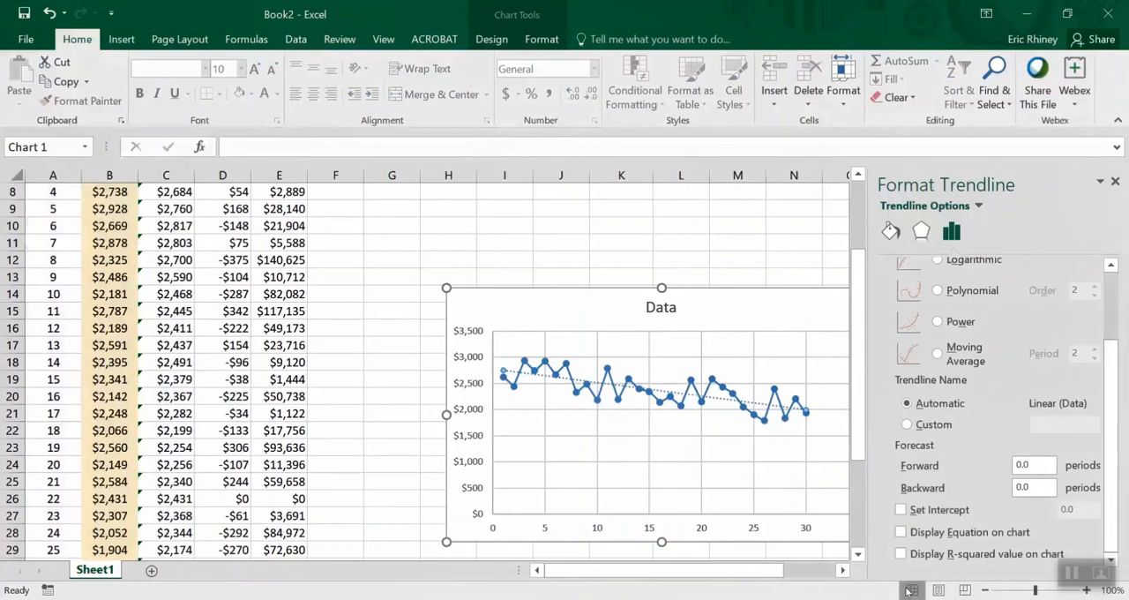
left_click(900, 532)
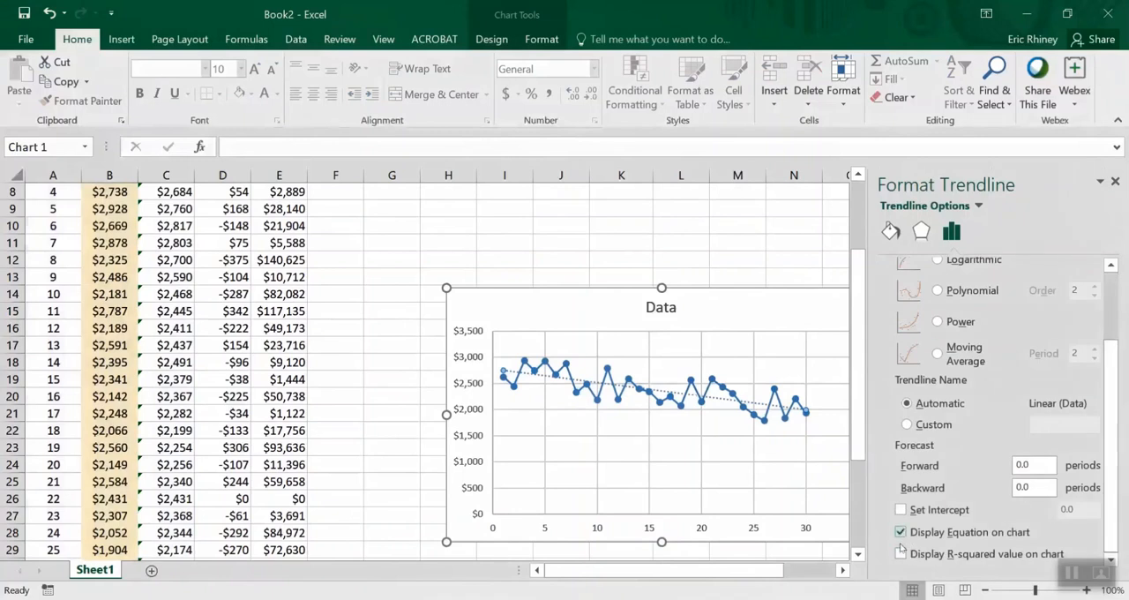
left_click(901, 553)
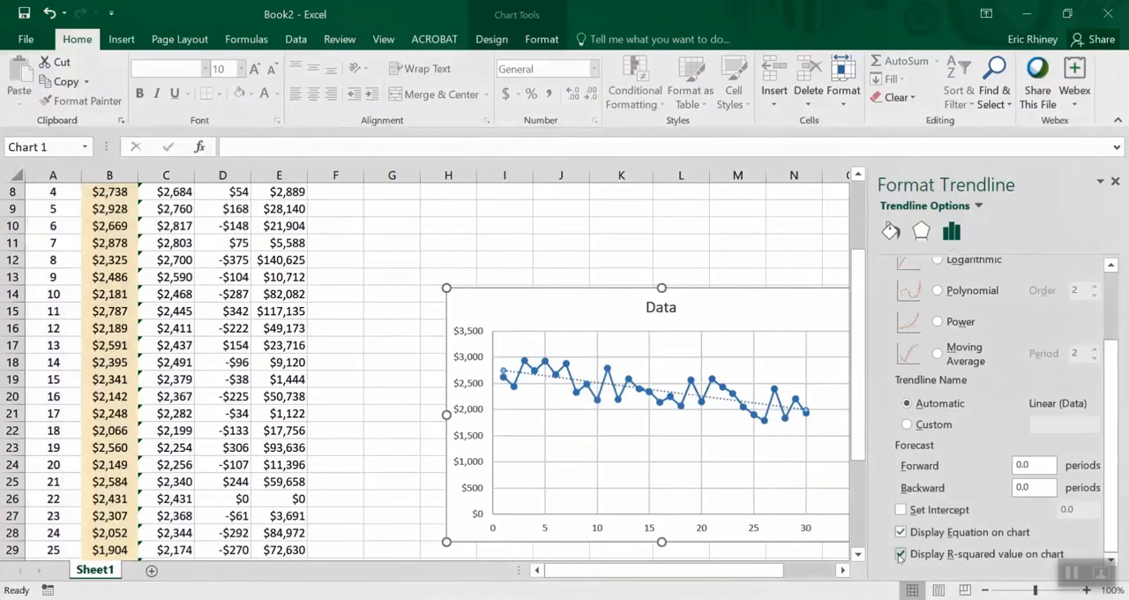
left_click(1114, 181)
Move the trendline equation label just below the chart title and format it bold at font size 10
left_click(717, 421)
left_click_drag(717, 421, 632, 344)
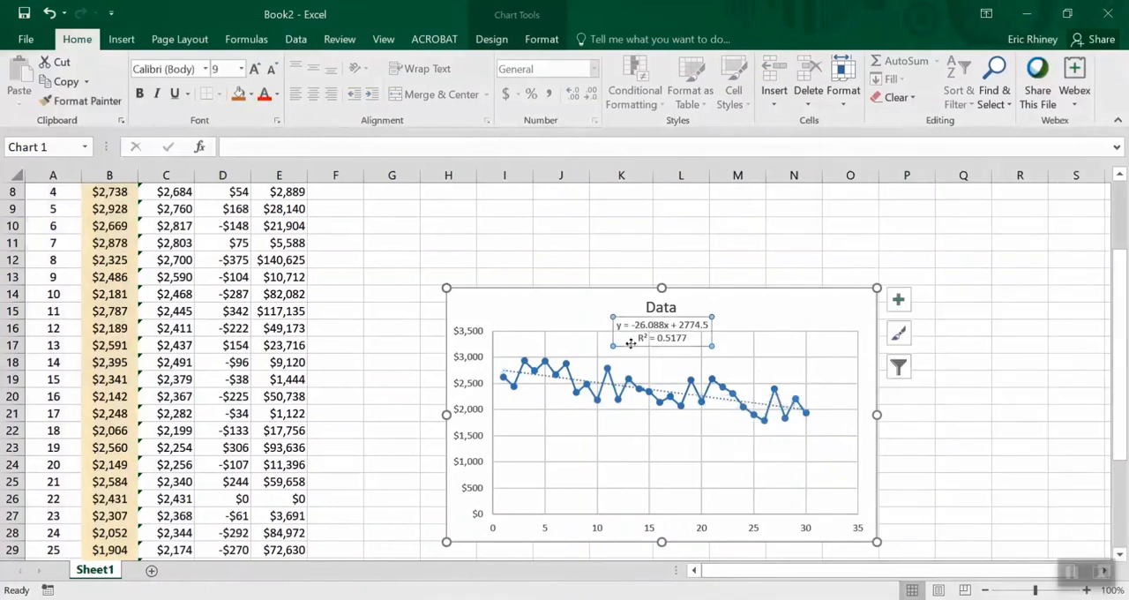
left_click(254, 68)
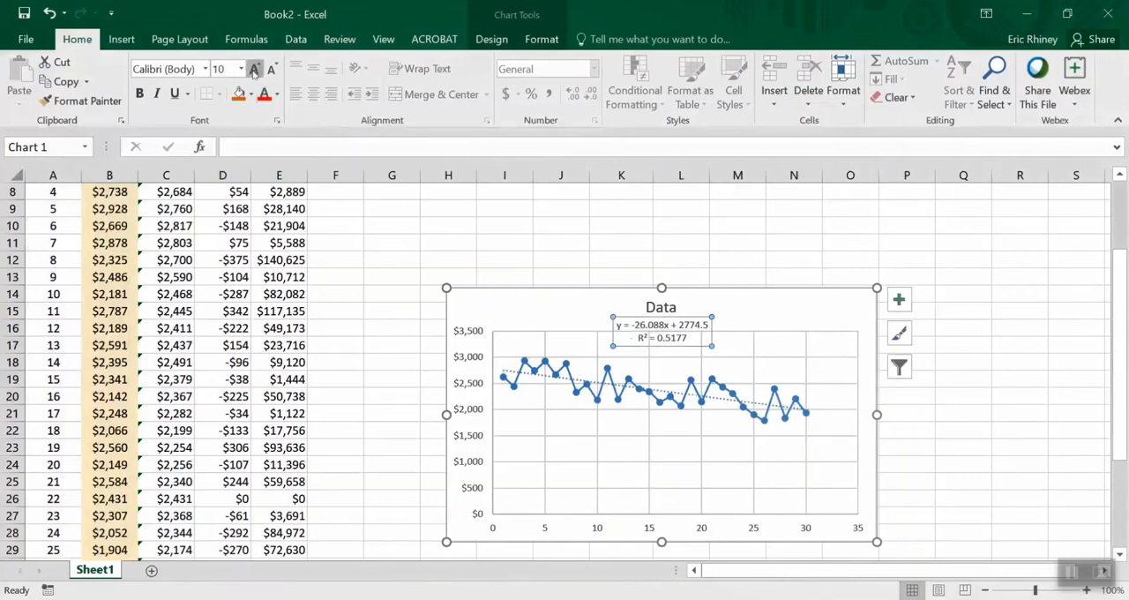
left_click(139, 94)
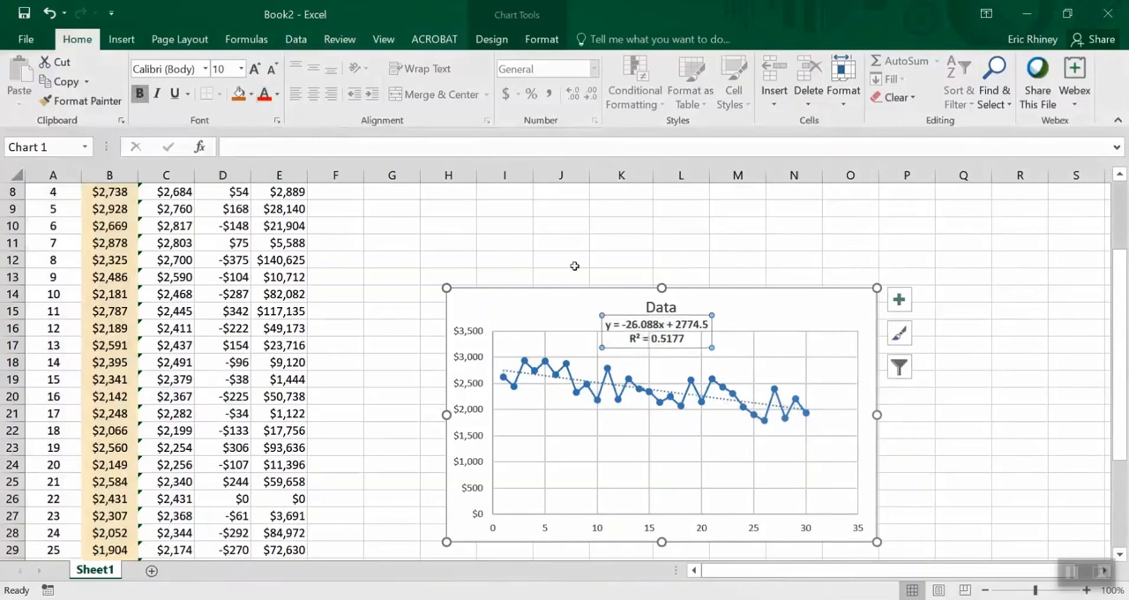
Highlight the intercept in the trendline equation and compare it with the plotted data and trendline
left_click(673, 324)
left_click_drag(676, 324, 709, 324)
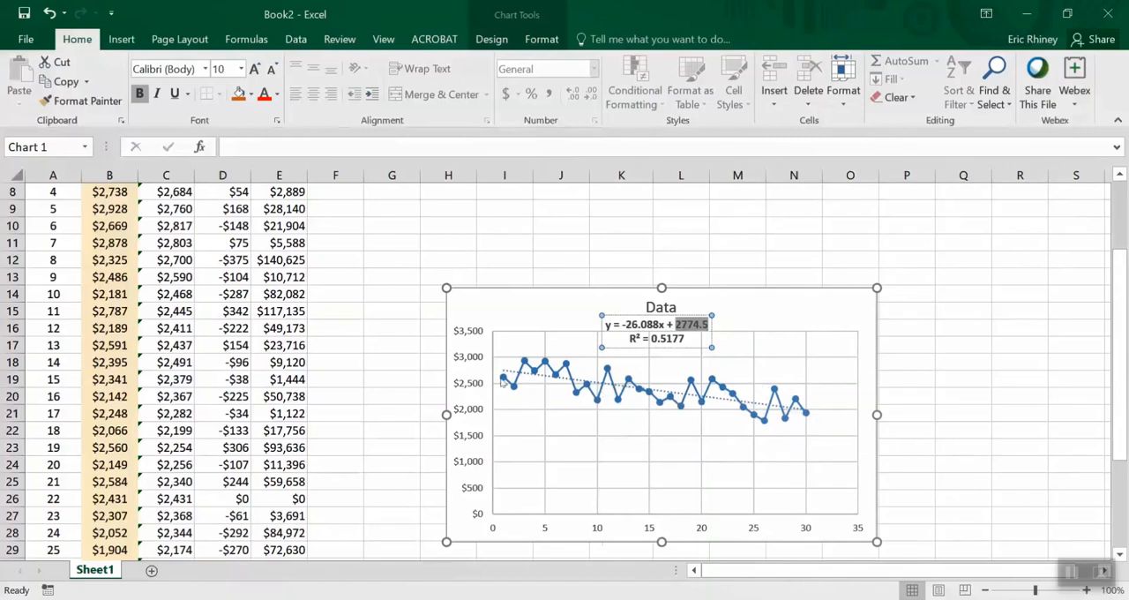
mouse_move(503, 379)
mouse_move(732, 396)
mouse_move(575, 398)
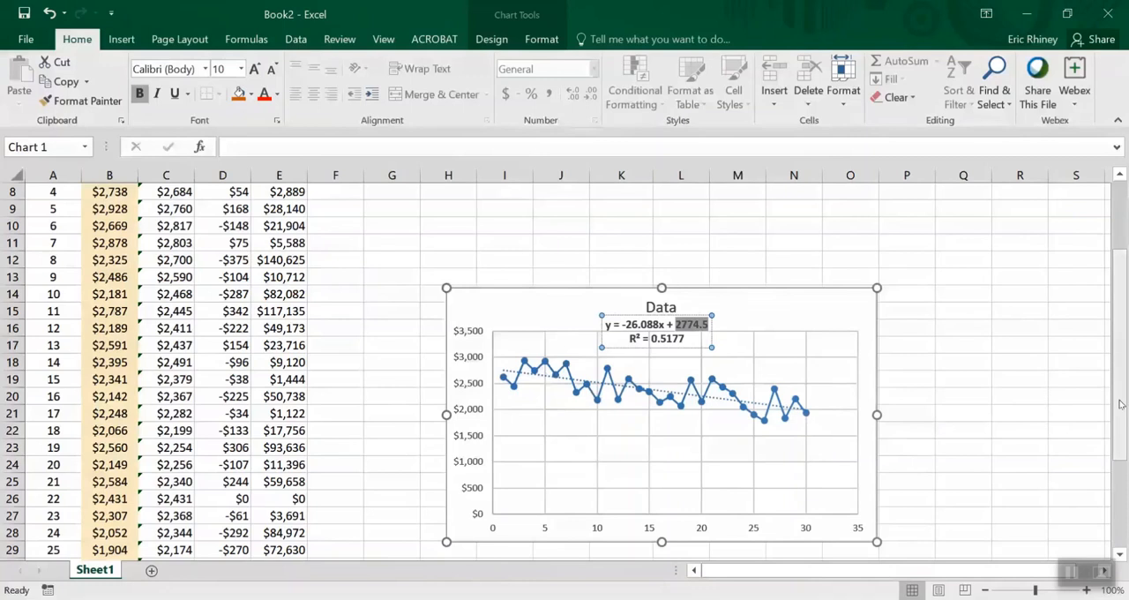
scroll(1119, 406, "up", 3)
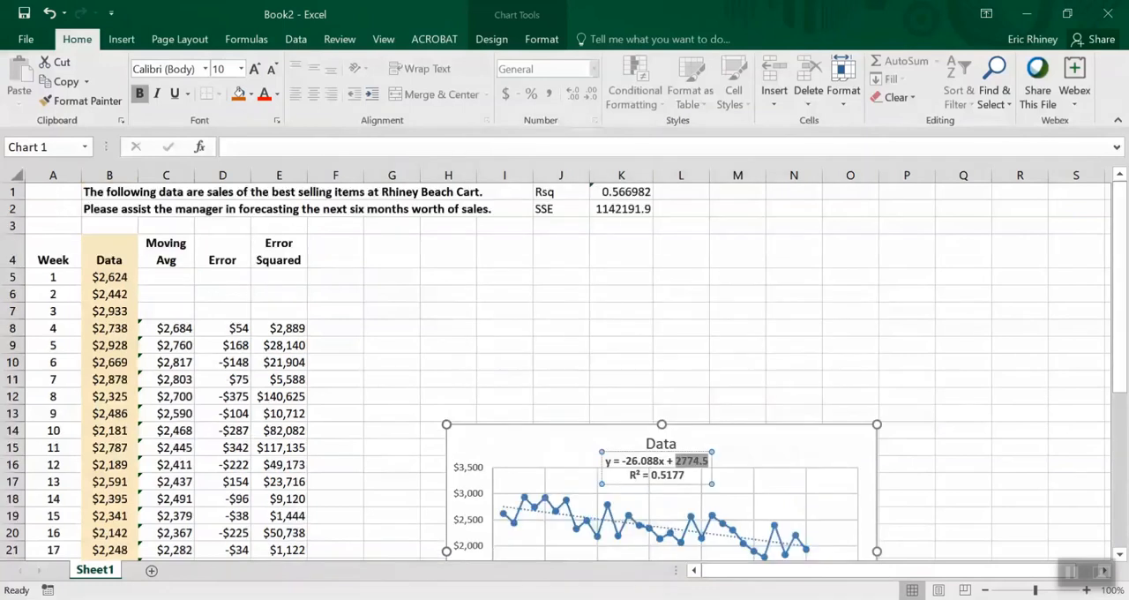
key("Escape")
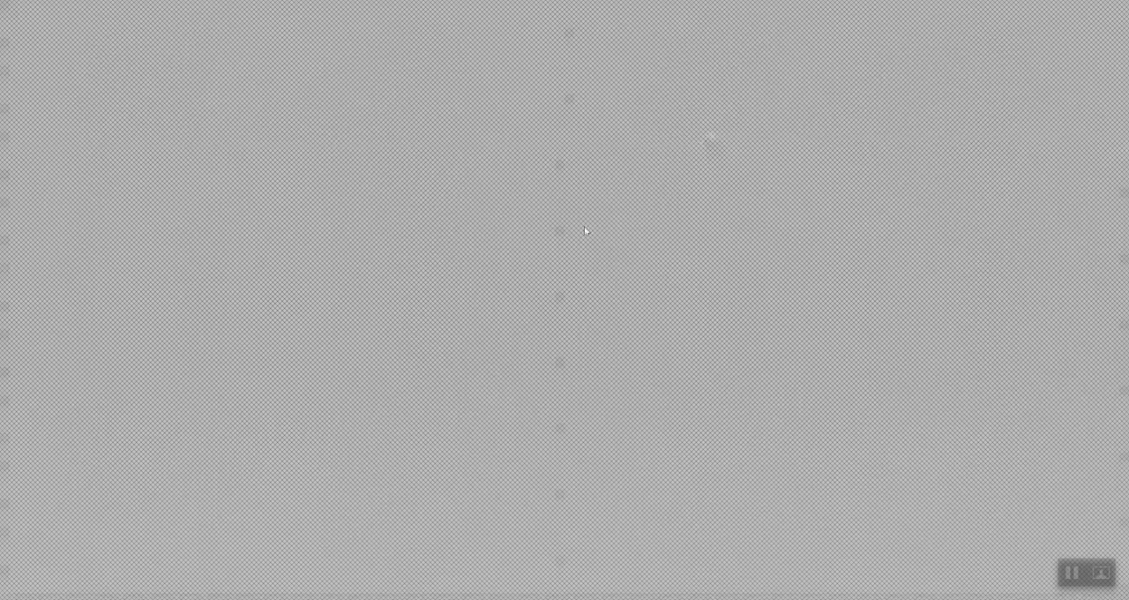
left_click(528, 287)
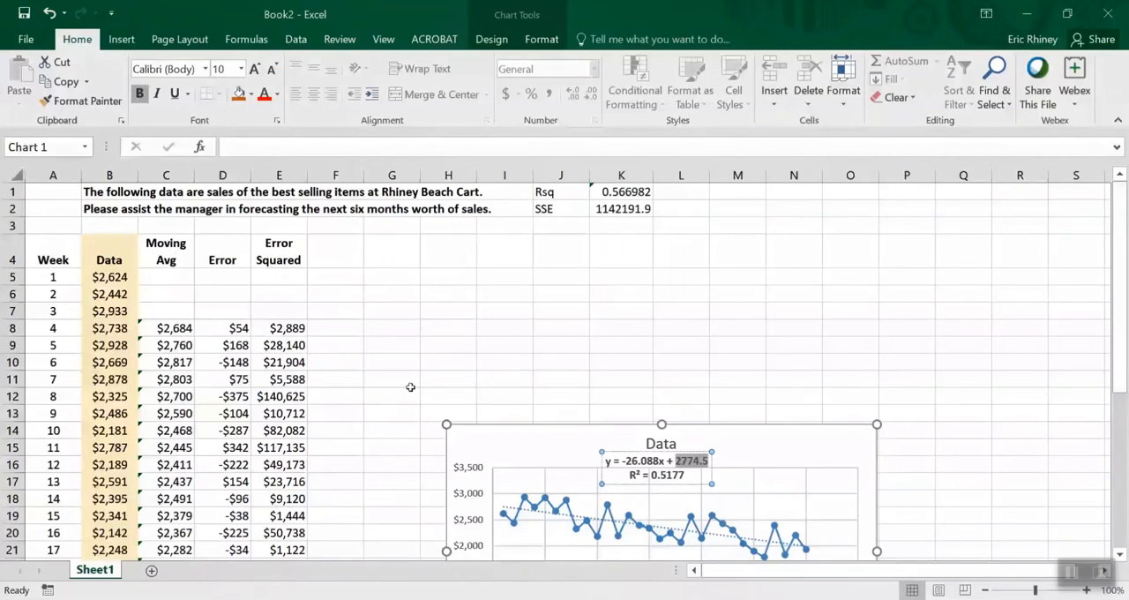
Insert four blank columns before the Week column, adding two at a time
left_click(67, 190)
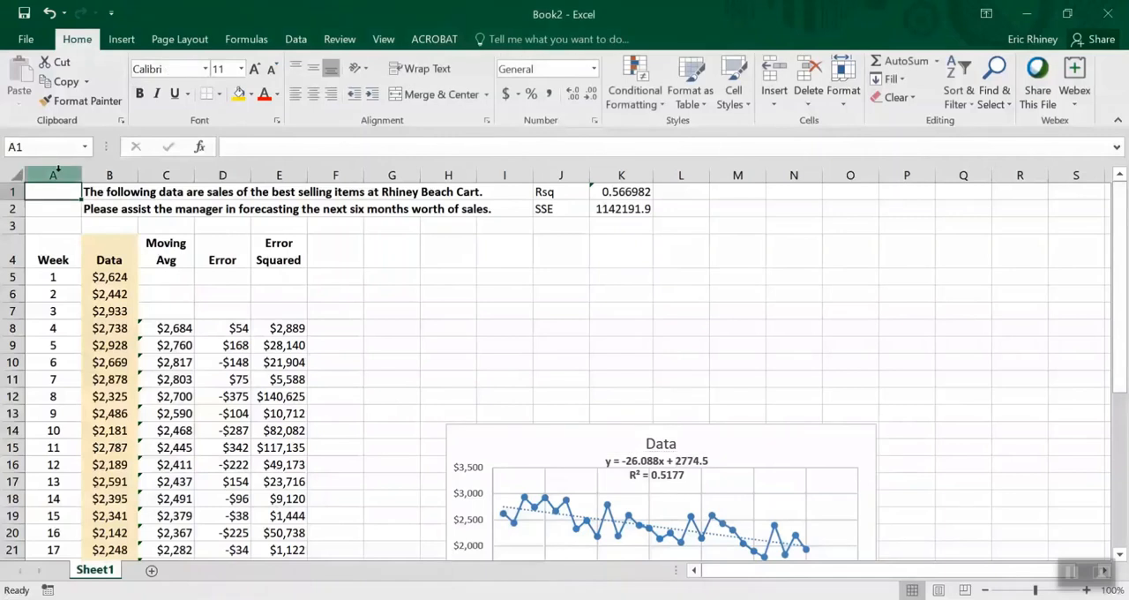
right_click(55, 173)
left_click_drag(52, 176, 97, 179)
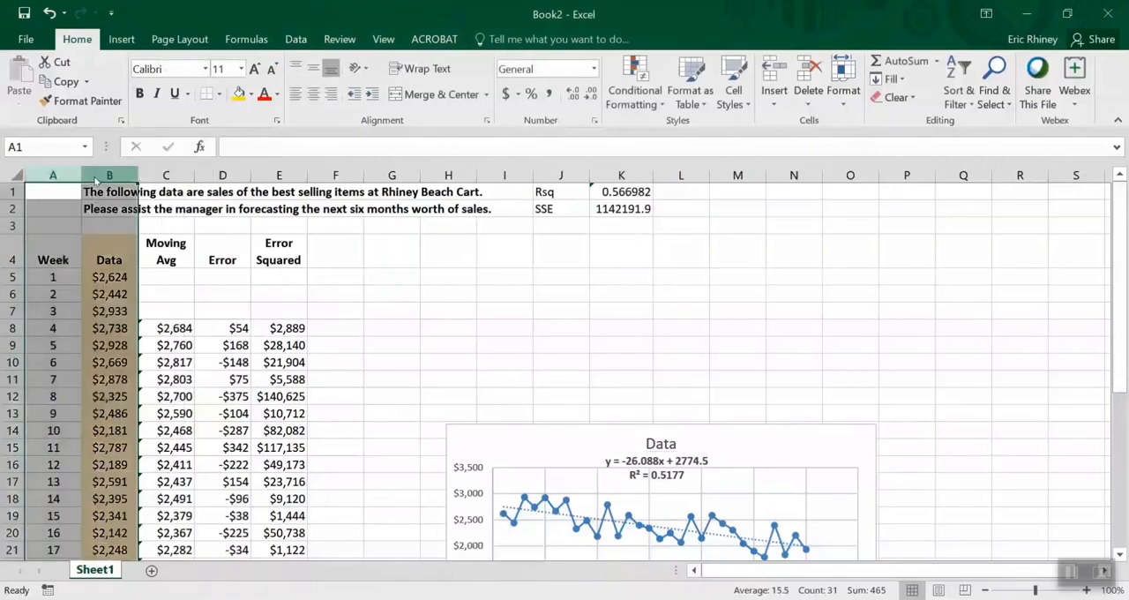
right_click(95, 179)
left_click(132, 299)
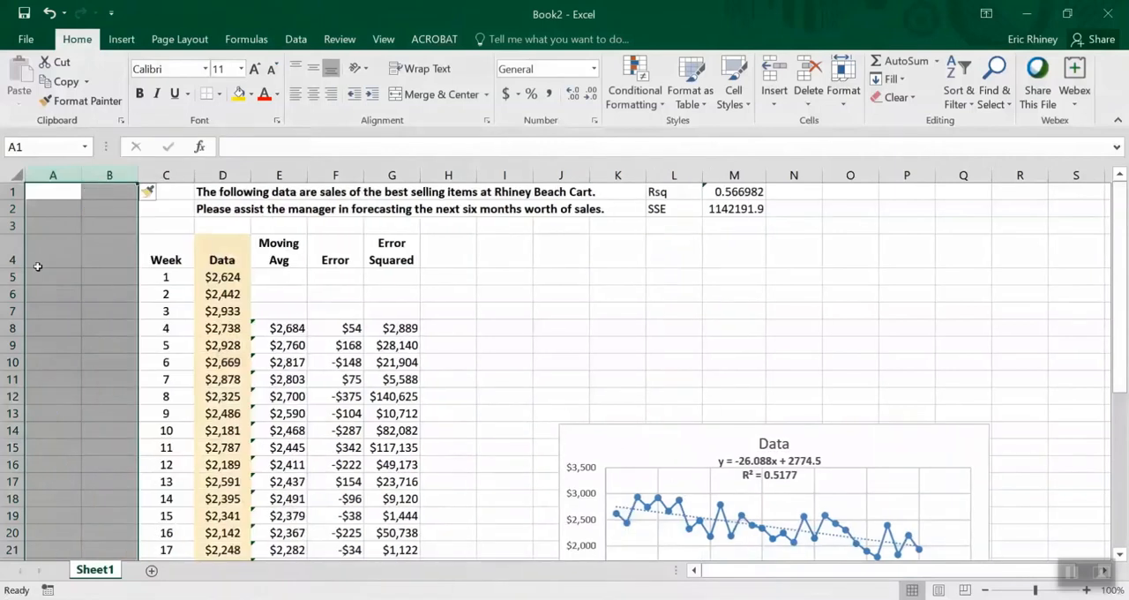
right_click(52, 173)
left_click(80, 288)
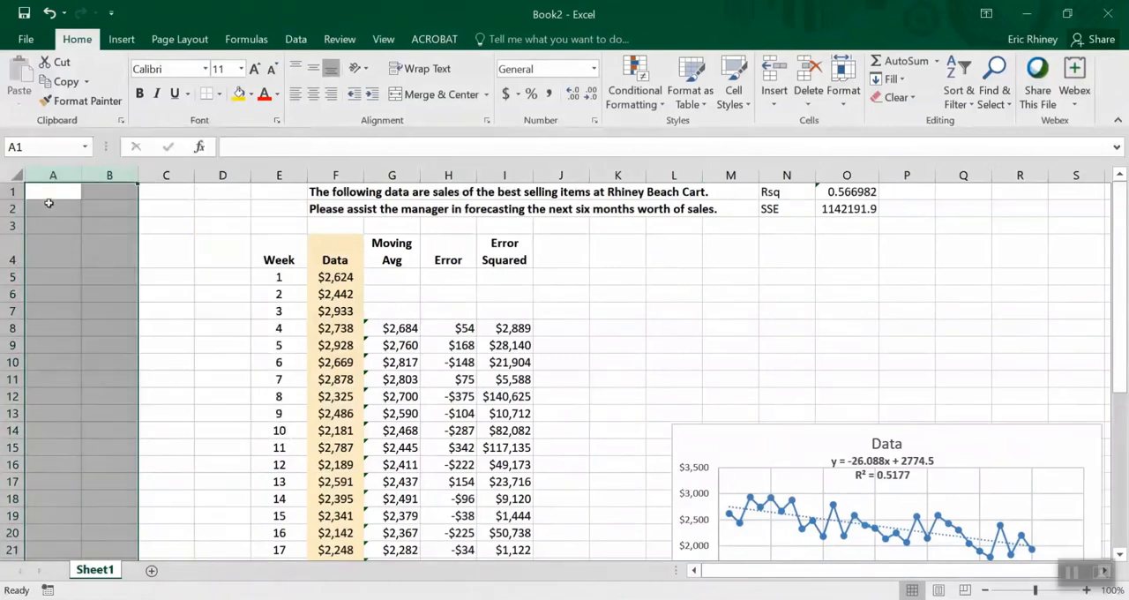
Enter the label Trend in cell A2
left_click(49, 203)
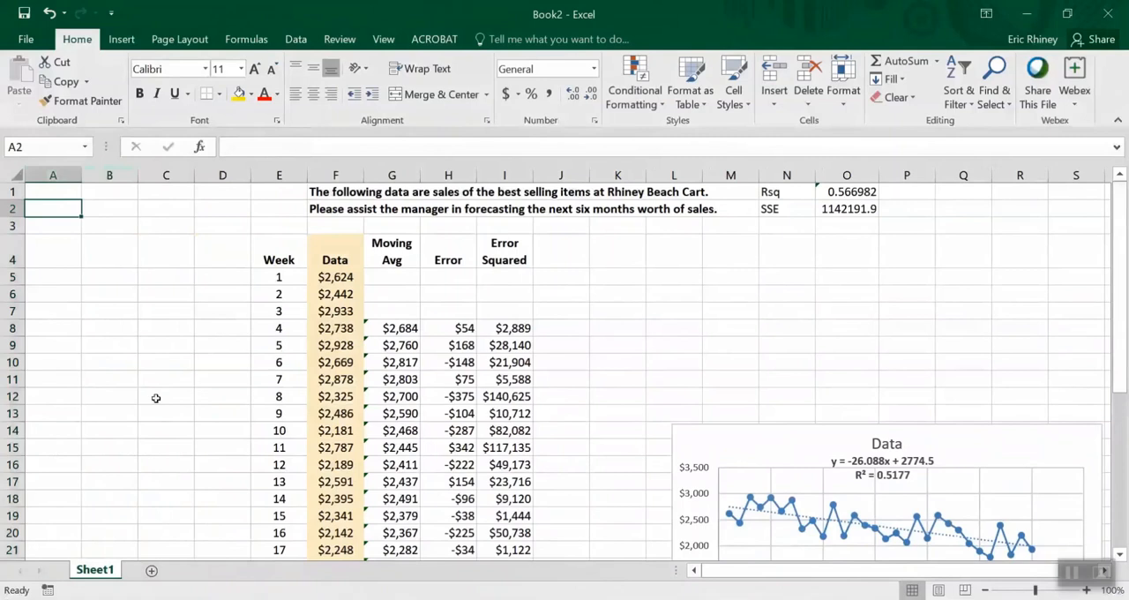
type("Trend")
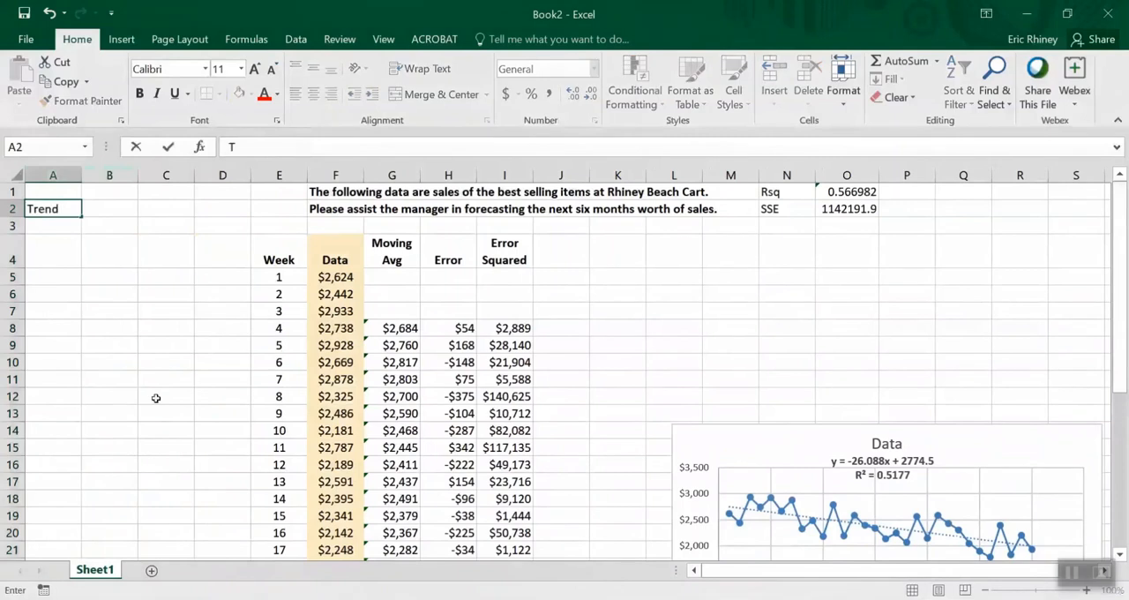
key("Return")
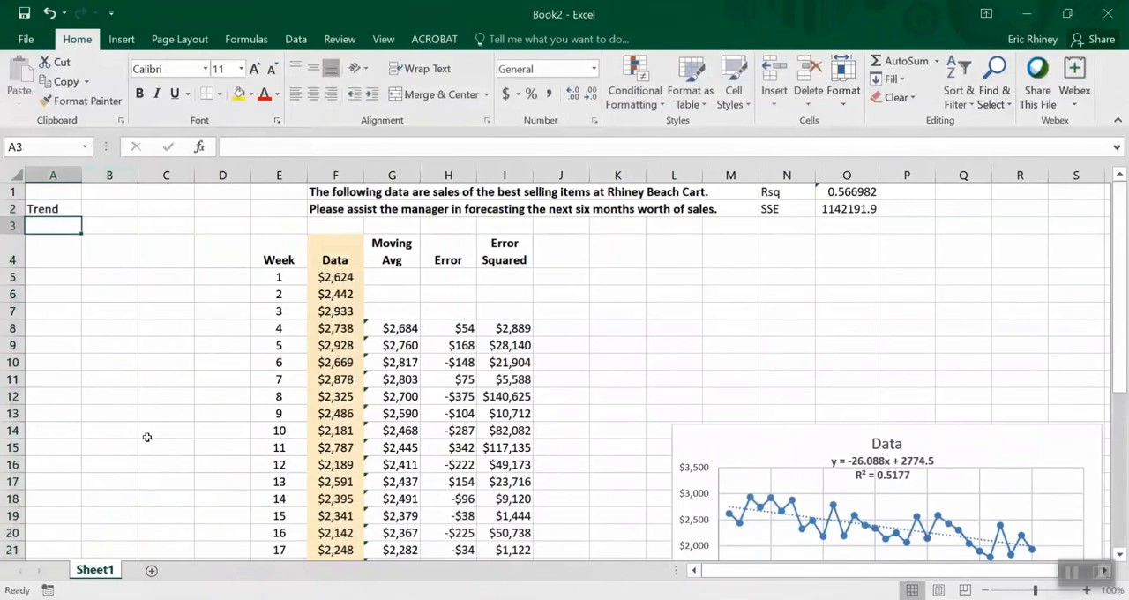
left_click(291, 597)
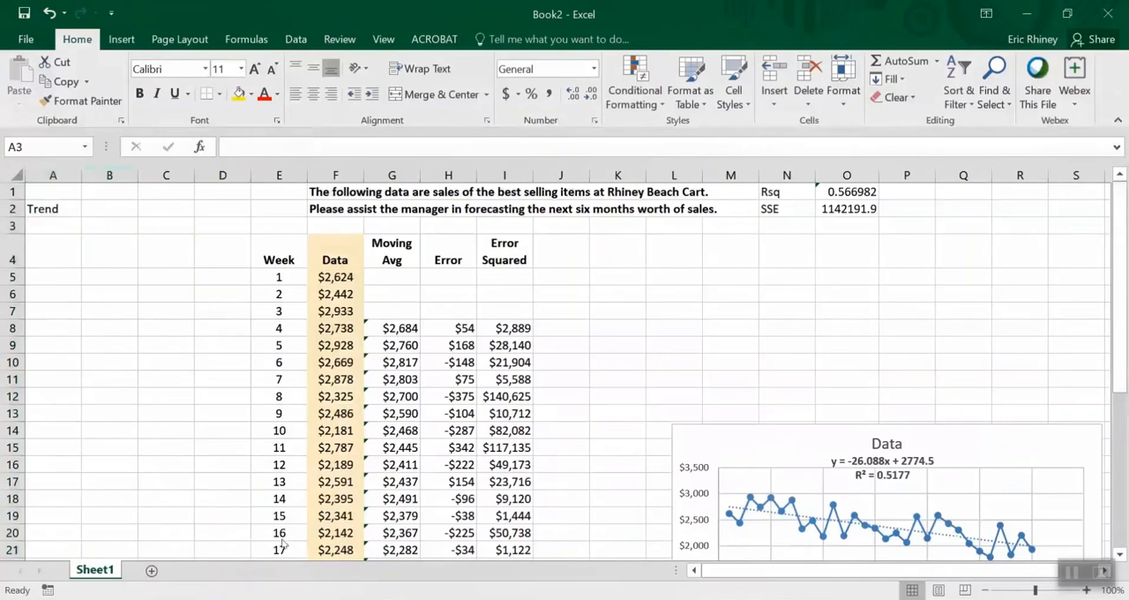
Replace the label in cell A2 with Base: and enter the label Tend: in cell A3
left_click(40, 208)
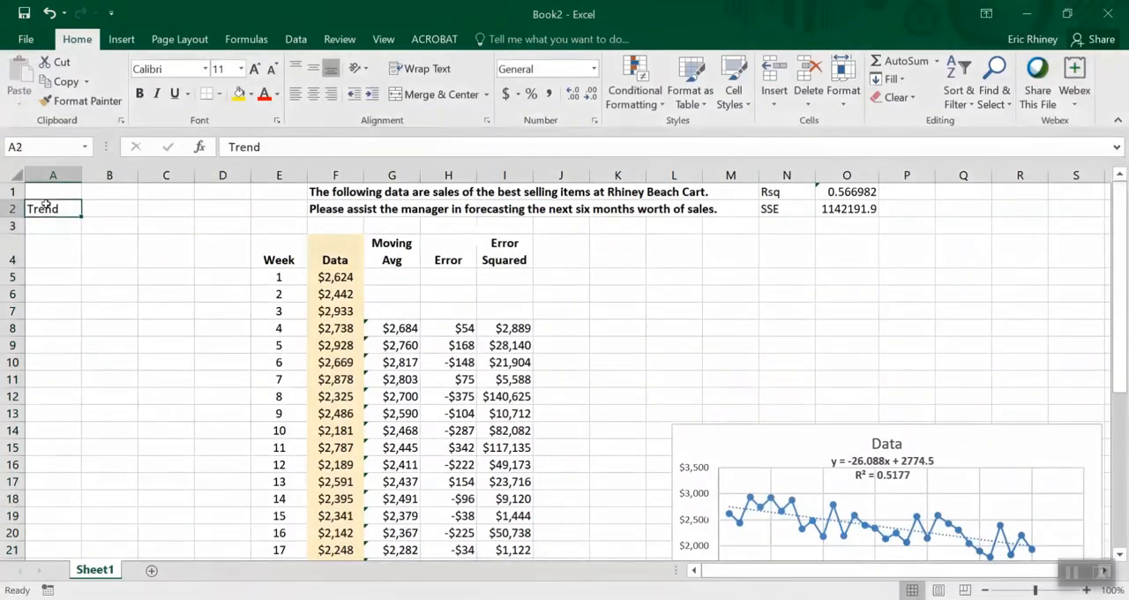
key("Return")
type("Te")
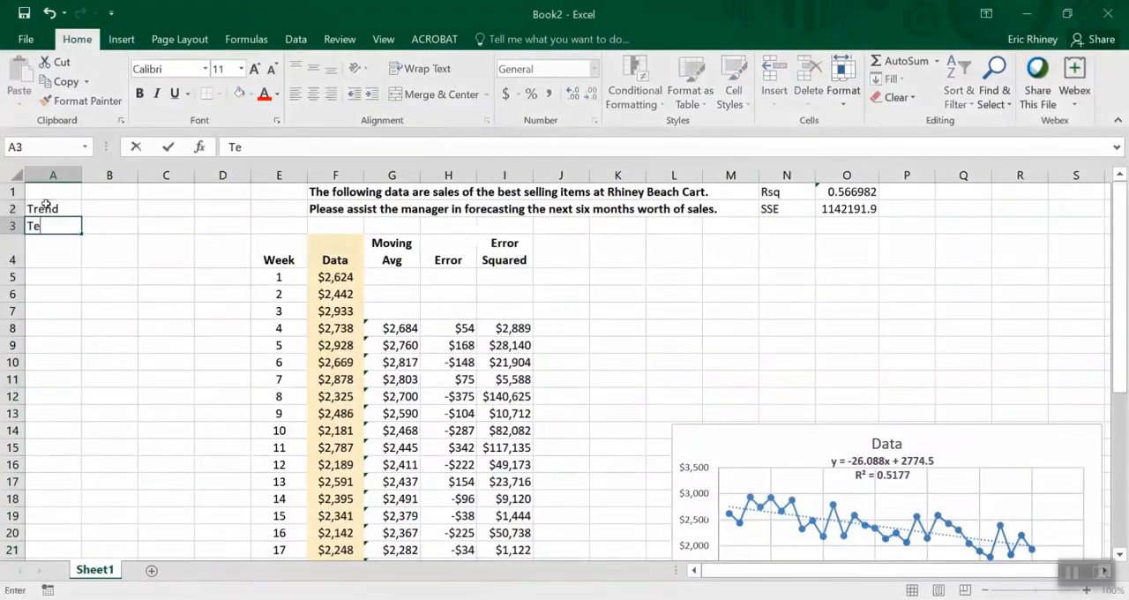
type("ndline\\\\")
key("BackSpace")
key("BackSpace")
key("BackSpace")
key("BackSpace")
key("BackSpace")
key("BackSpace")
type(":")
left_click(46, 204)
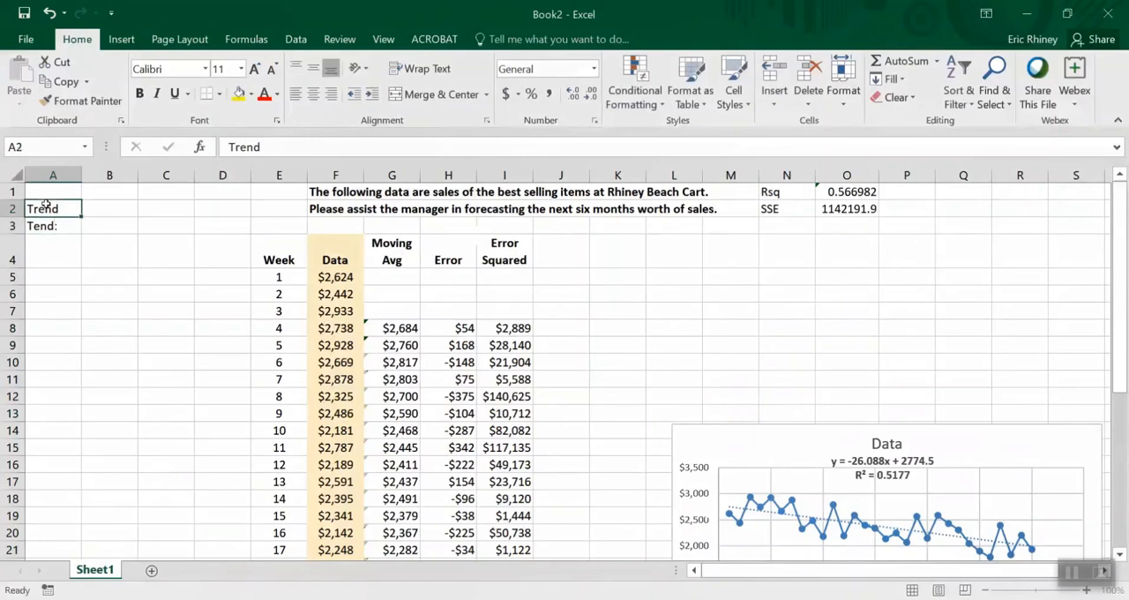
type("Base")
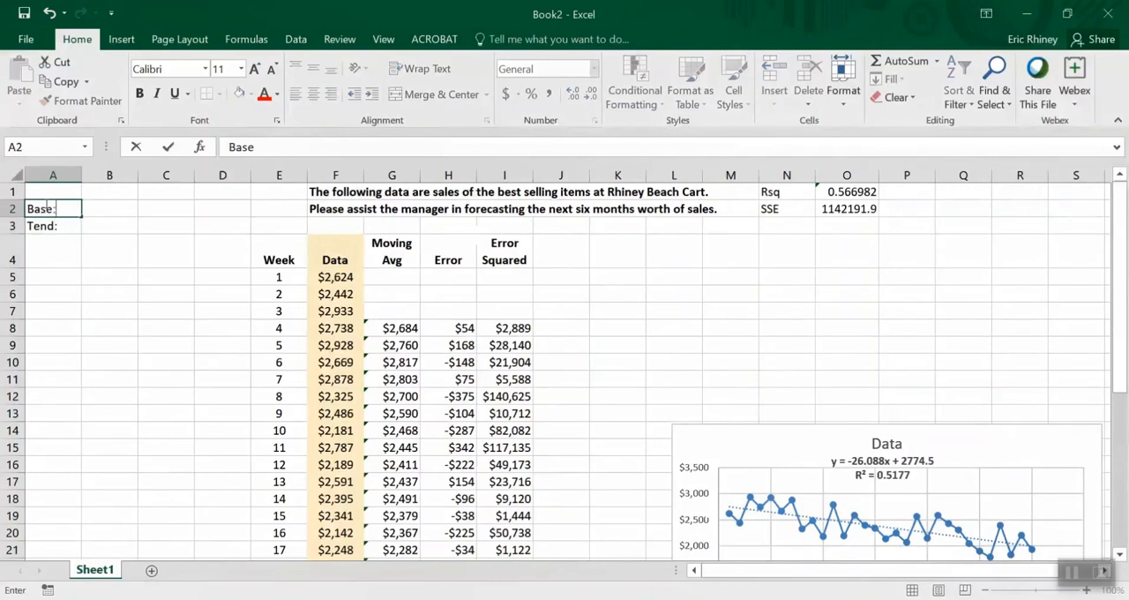
Make the Base: and Tend: labels bold and fill cells B2:B3 beside them with yellow
left_click_drag(49, 226, 109, 210)
left_click(140, 93)
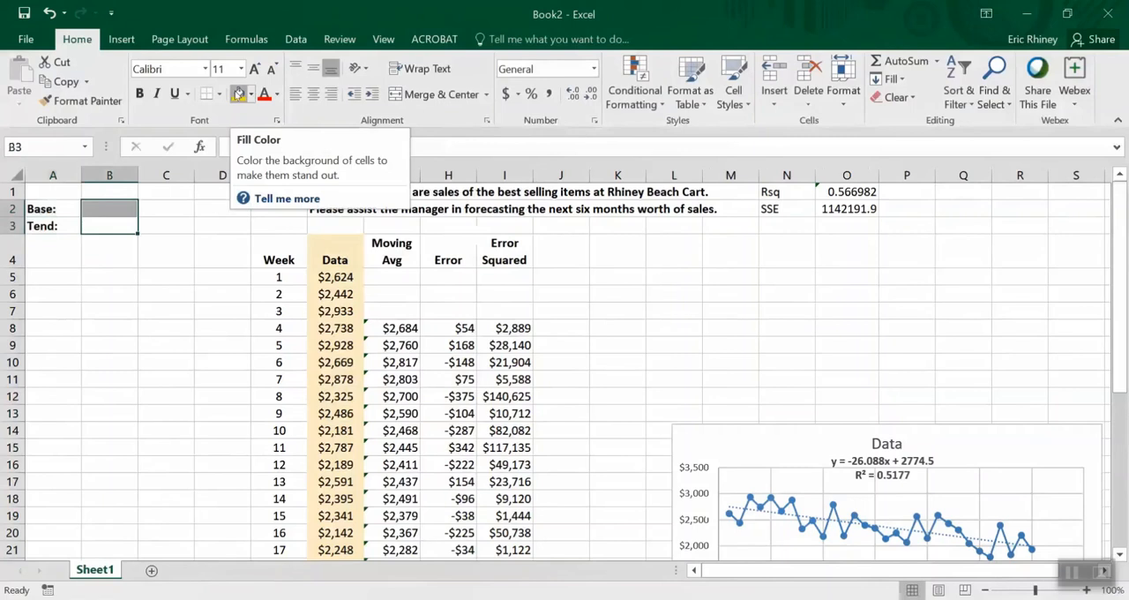
left_click(238, 94)
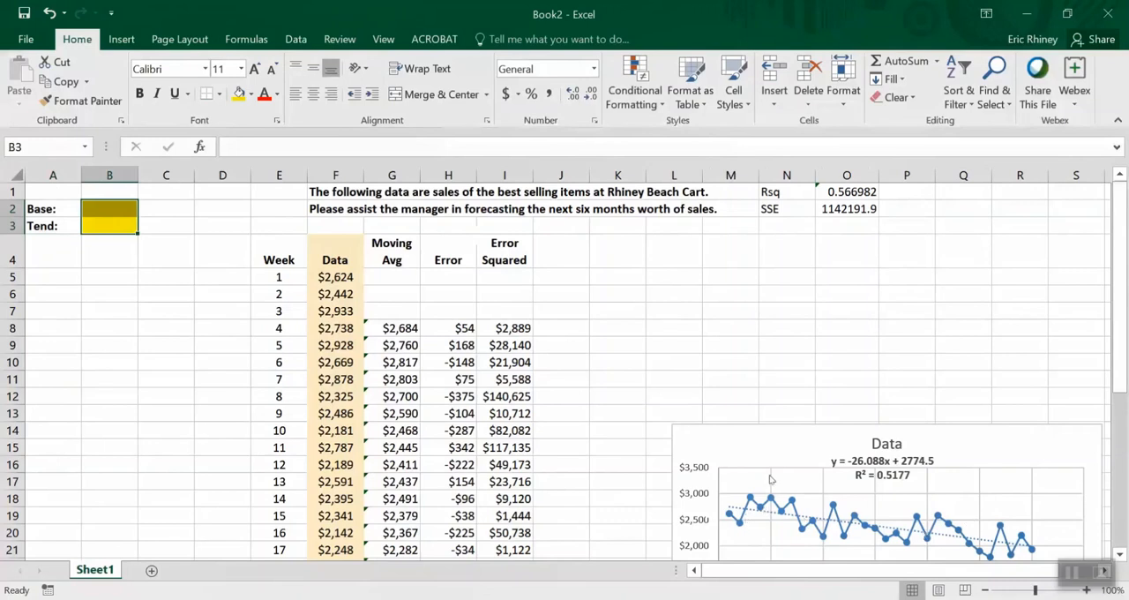
left_click(113, 233)
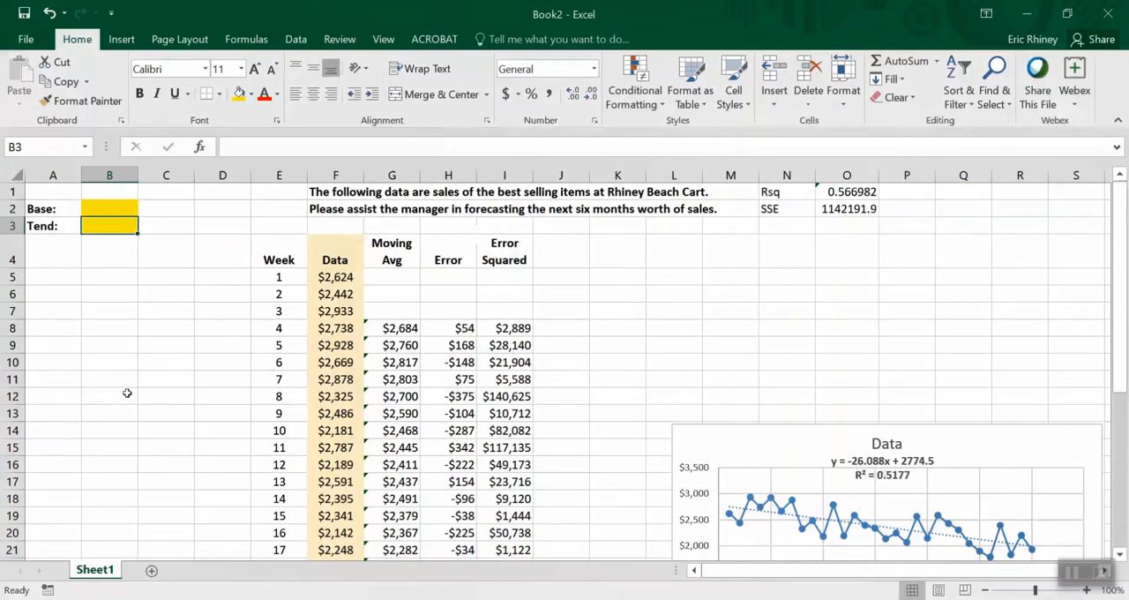
Change the Week column heading in cell E4 to Month
left_click(56, 280)
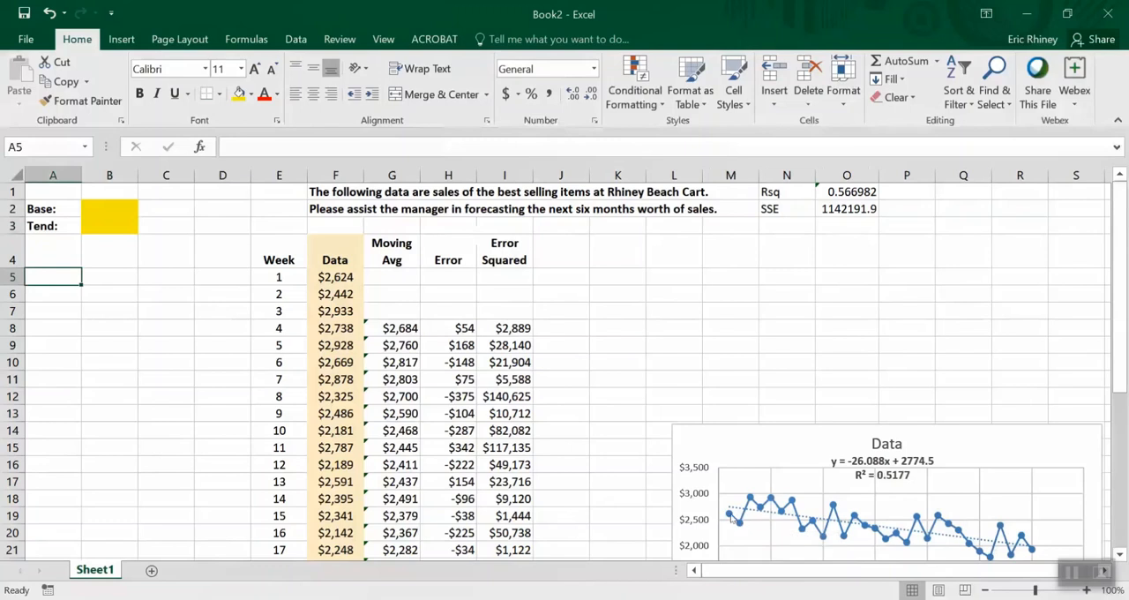
mouse_move(739, 524)
mouse_move(805, 530)
mouse_move(750, 500)
left_click(283, 250)
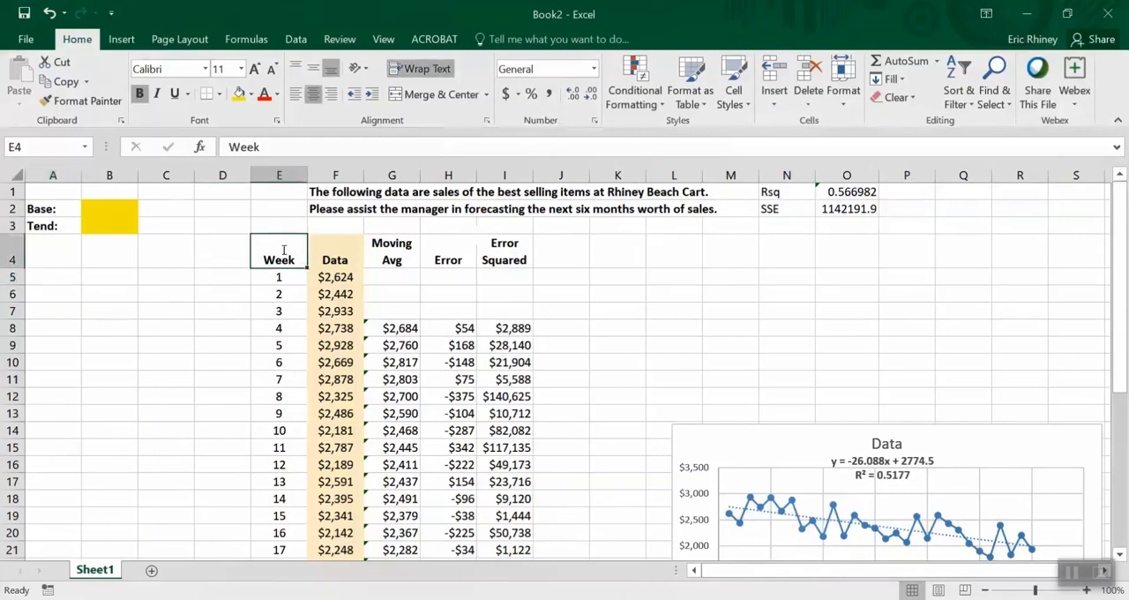
type("Month")
key("Return")
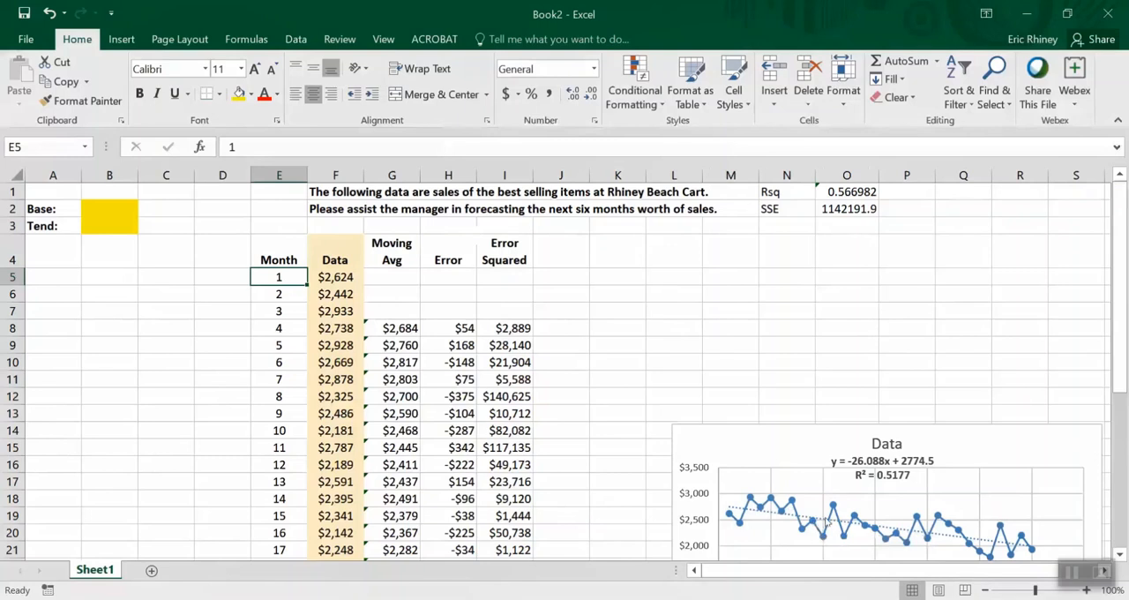
Enter the cycle numbers 1 to 8 down cells A5:A12
mouse_move(833, 508)
mouse_move(843, 538)
mouse_move(736, 524)
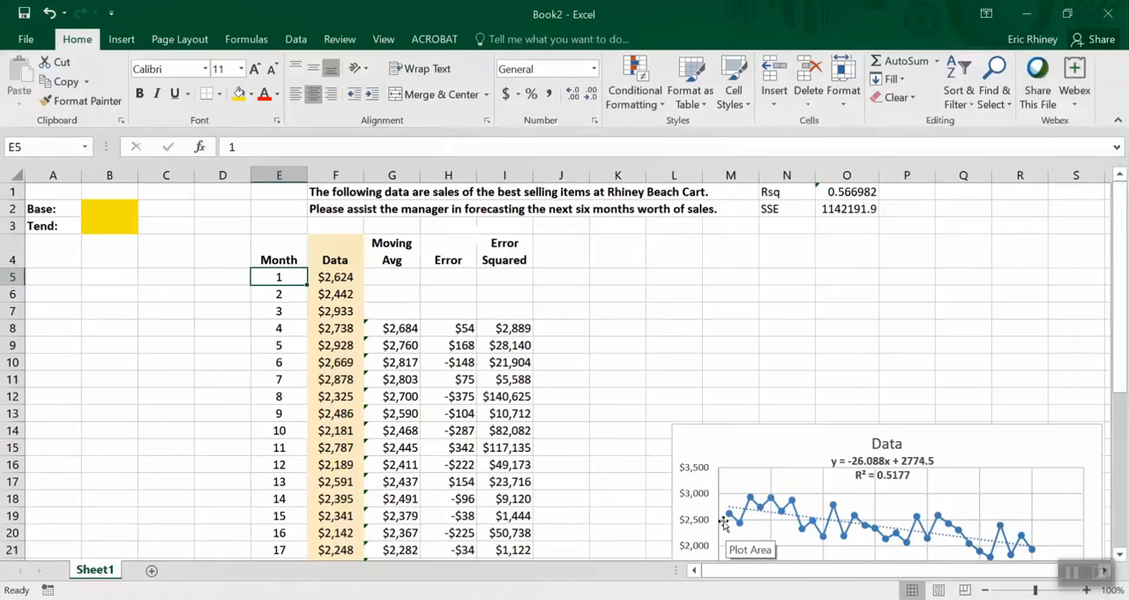
left_click(56, 279)
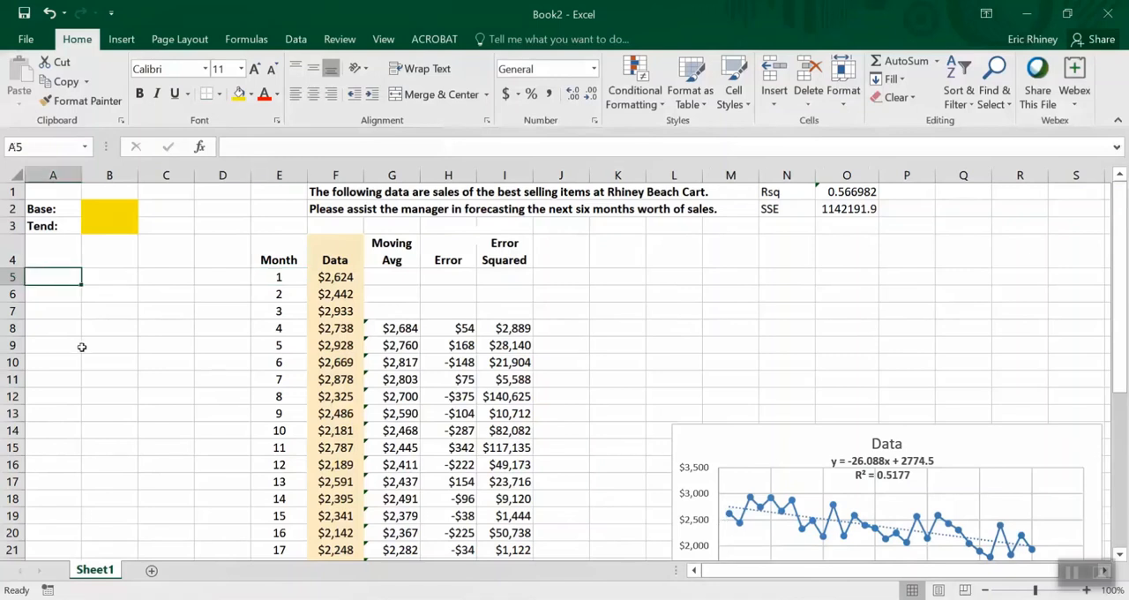
type("1")
key("Return")
type("2")
key("Return")
type("3")
key("Return")
type("4 5")
key("Return")
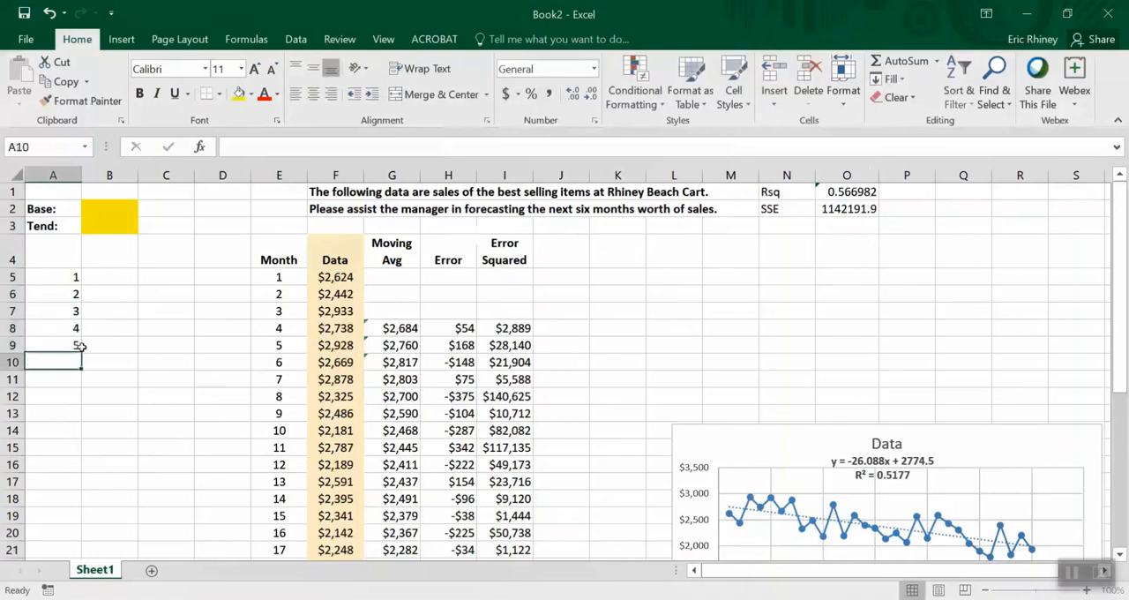
type("6")
key("Return")
type("7")
key("Return")
type("8")
Format the numbers in cells A5:A12 as bold
key("Up")
key("Up")
key("Up")
key("Up")
key("Up")
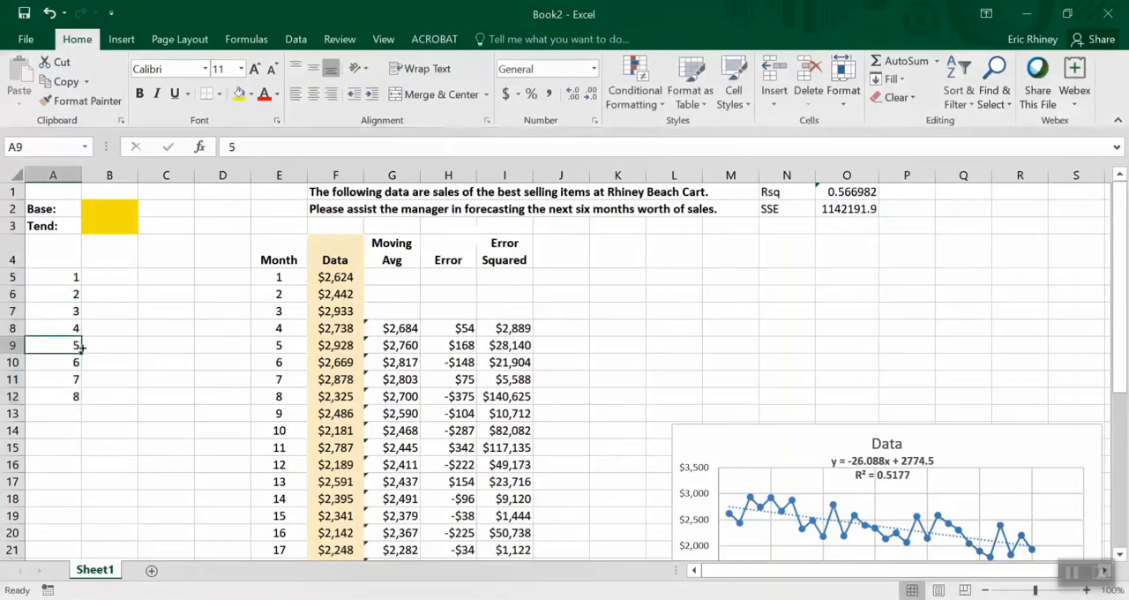
key("Up")
key("Up")
key("shift+Down")
key("shift+Down")
key("shift+Down")
key("shift+Down")
key("shift+Down")
key("shift+Down")
key("shift+Down")
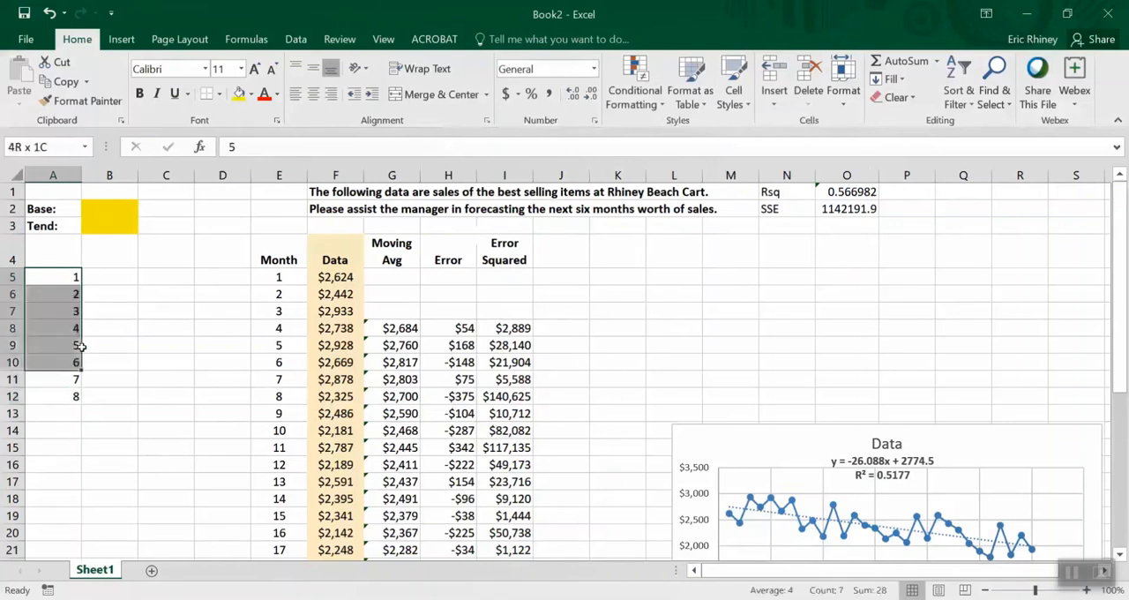
key("ctrl+b")
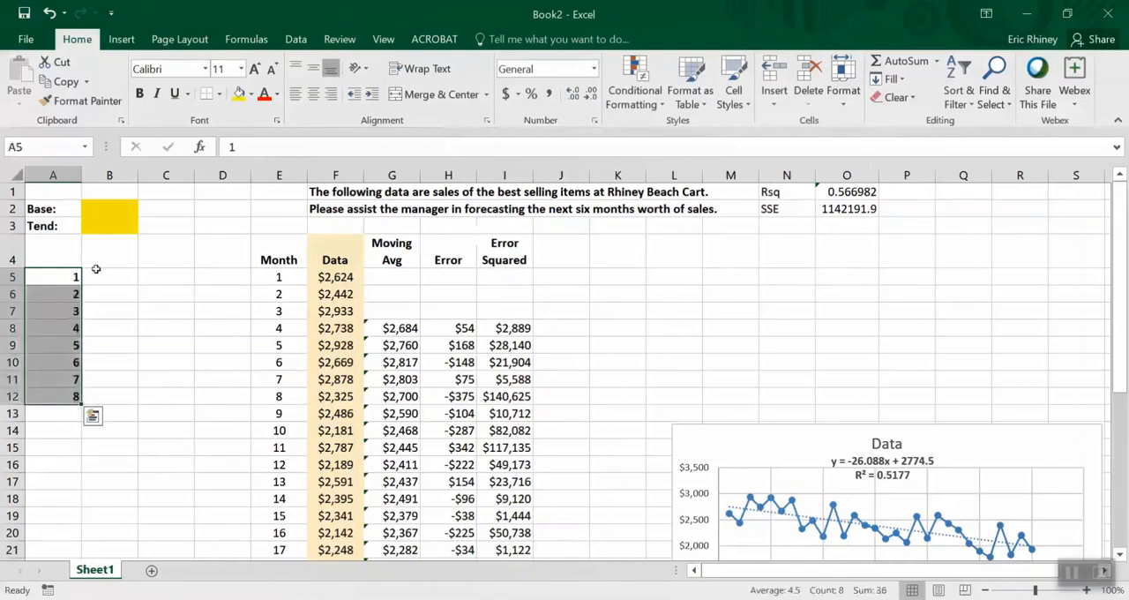
Add a bold, centred, underlined heading Cycle in cell A4 and centre the cycle numbers below it
left_click(69, 261)
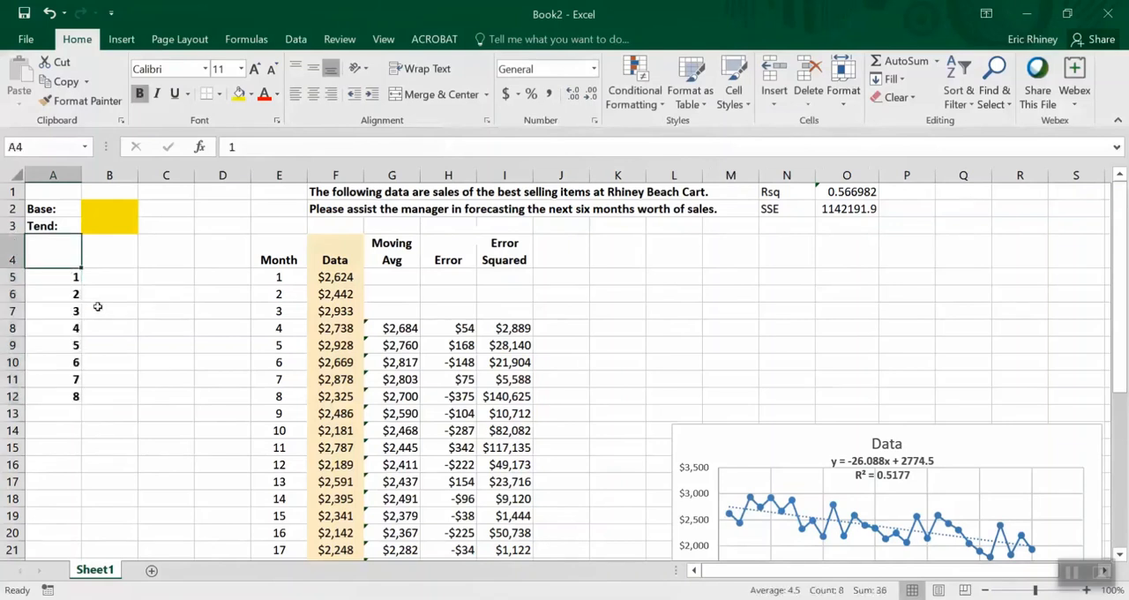
type("Cycle")
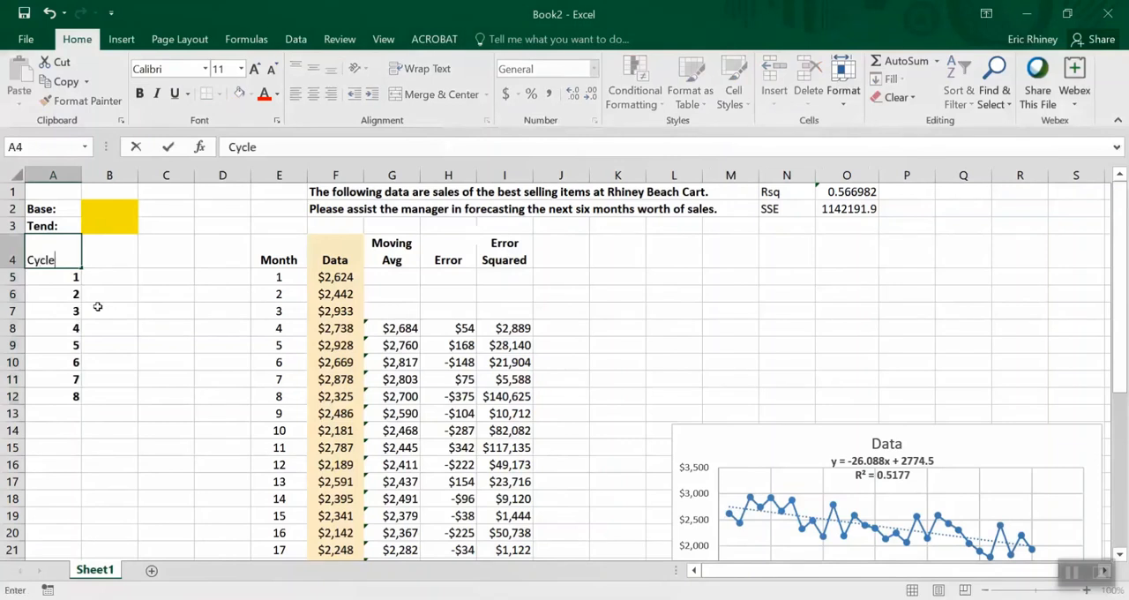
key("Return")
key("Up")
key("ctrl+b")
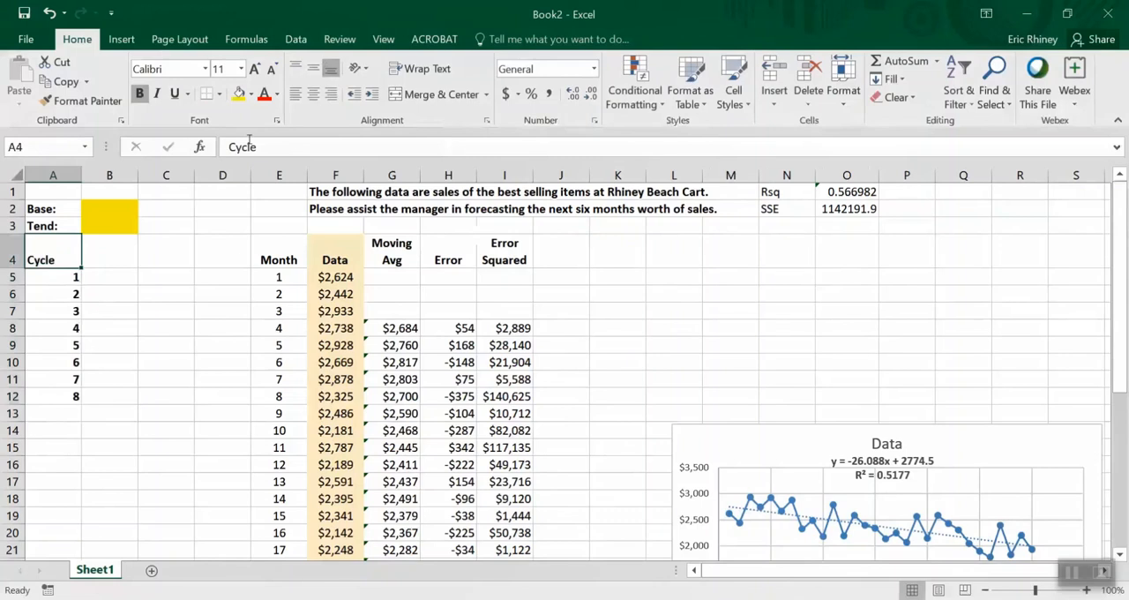
left_click(310, 97)
key("ctrl+u")
left_click_drag(58, 277, 55, 394)
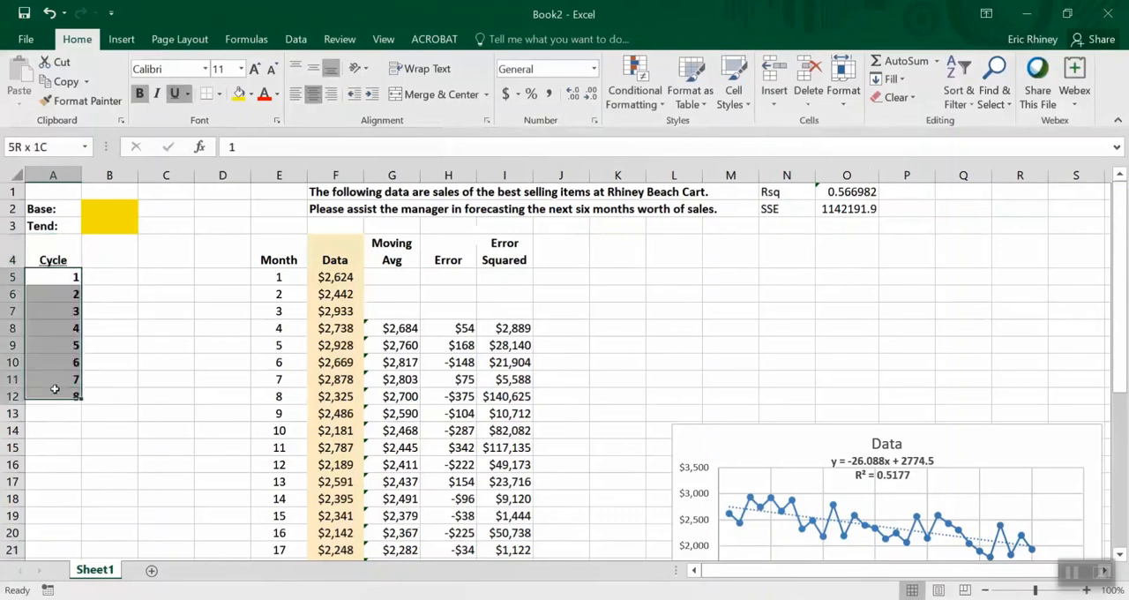
left_click(313, 94)
Enter the cycle values 1, 2, -2, -1, -1, 2, 1 and 2 down cells B5:B12
left_click(121, 275)
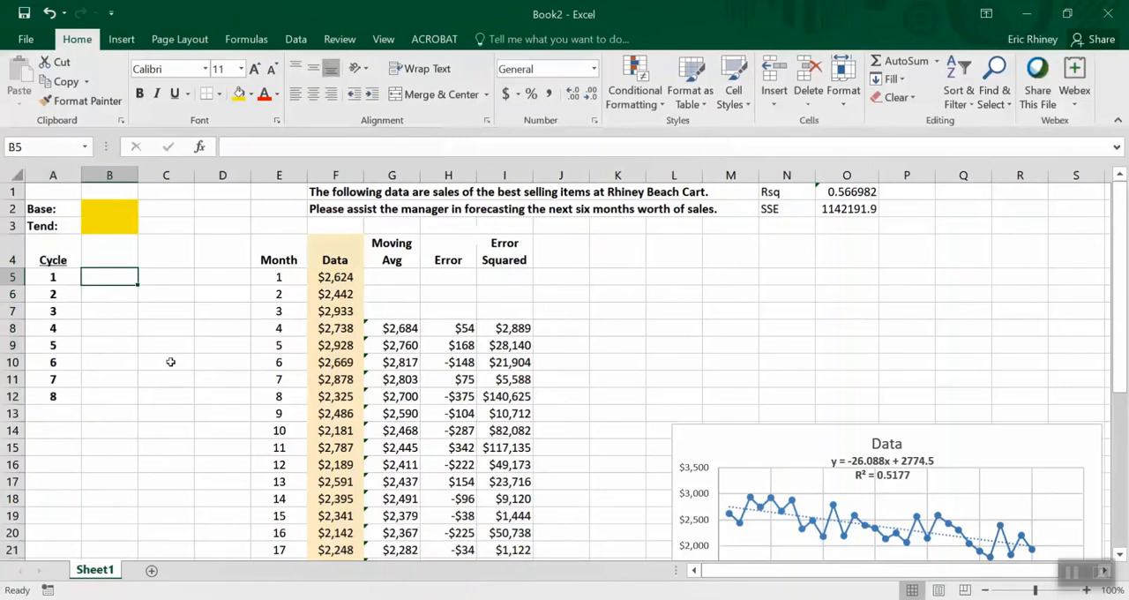
type("1")
key("Return")
type("2")
key("Return")
type("-2")
key("Return")
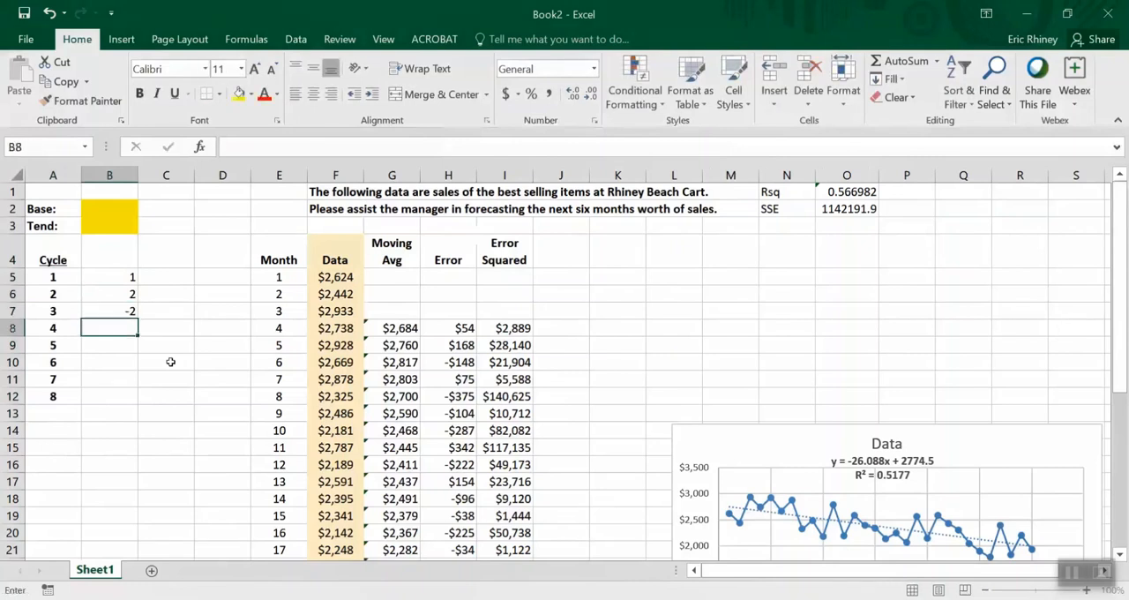
type("-1")
key("Return")
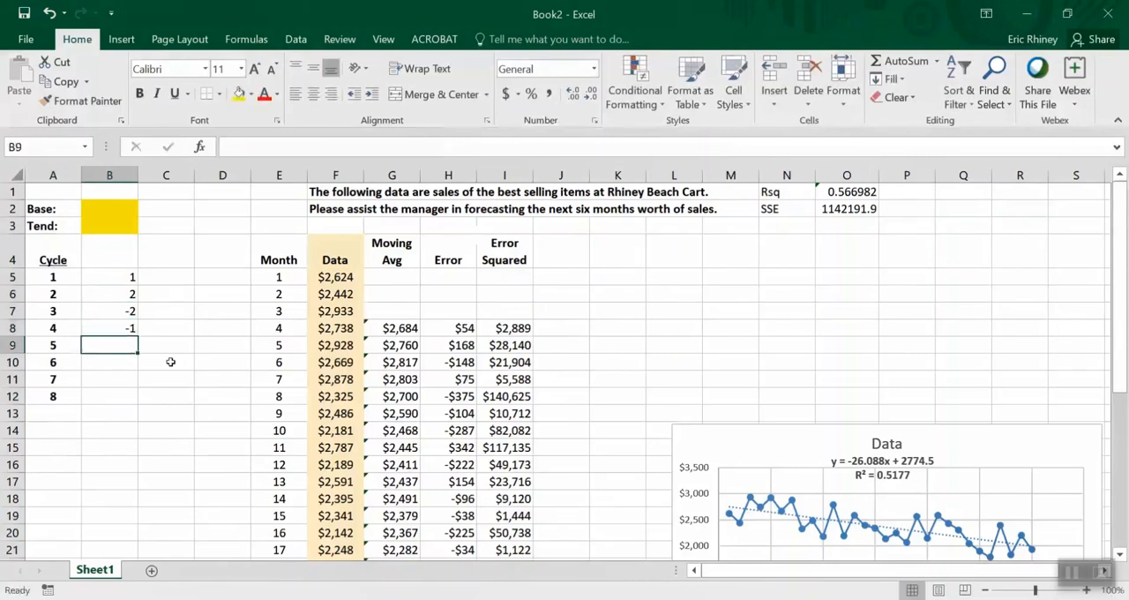
type("-1")
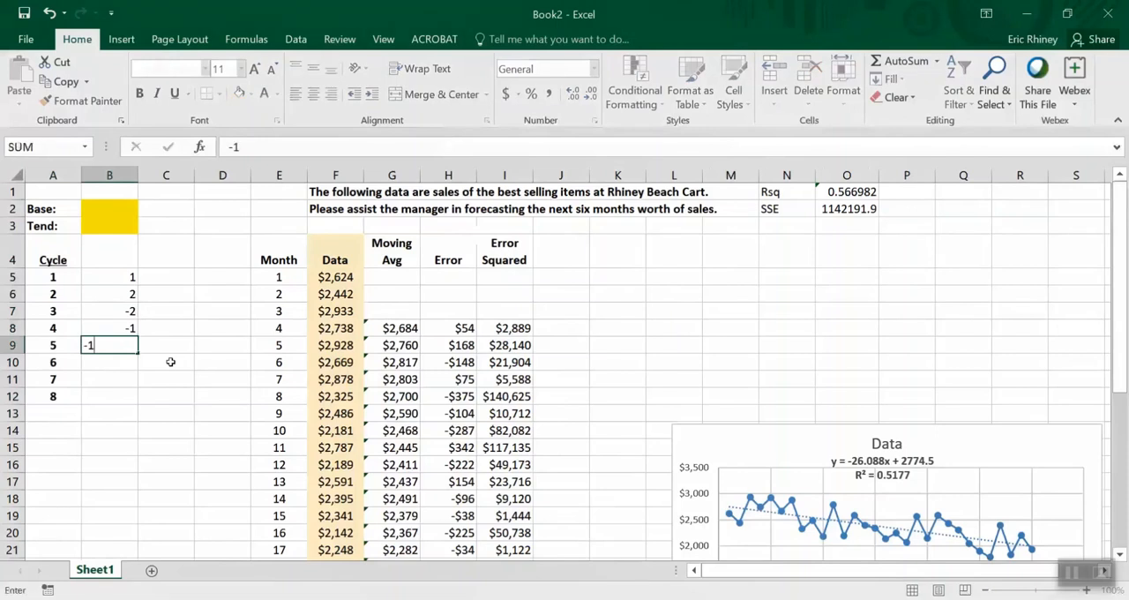
key("Return")
type("2")
key("Return")
type("1")
key("Return")
type("2")
key("Return")
Add a bold Avg: label in cell A14 for the cycle values
key("Down")
key("Left")
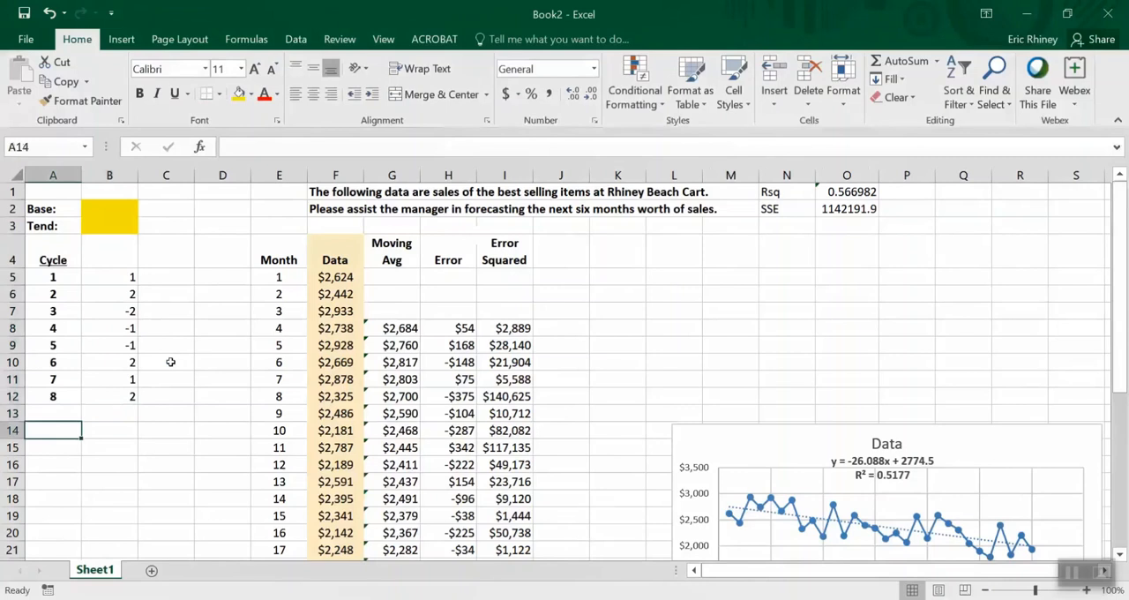
type("Av")
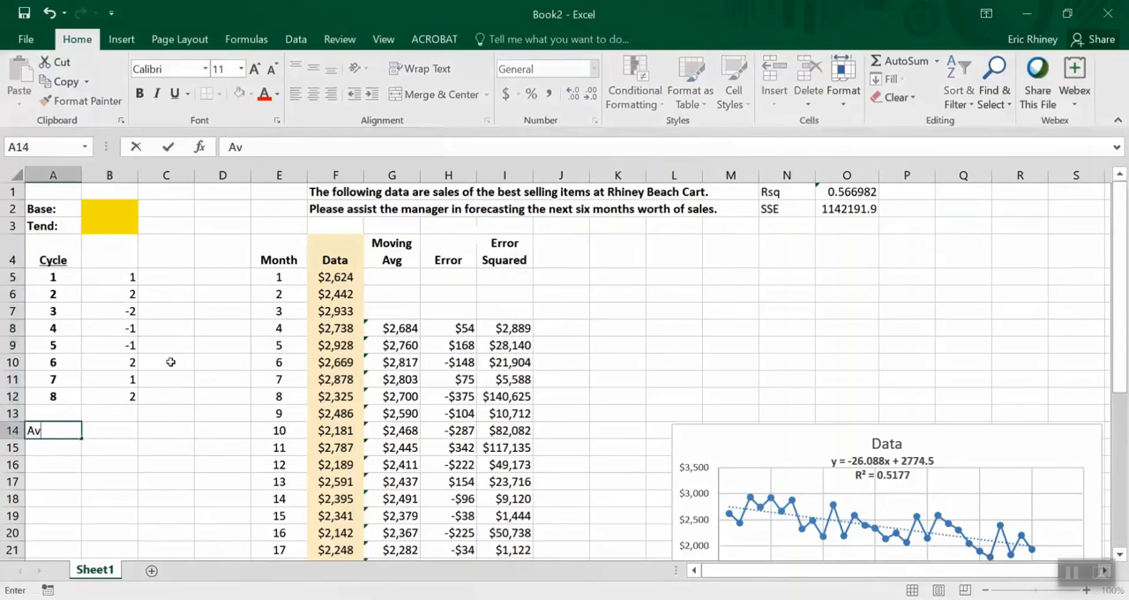
type("g:")
key("Tab")
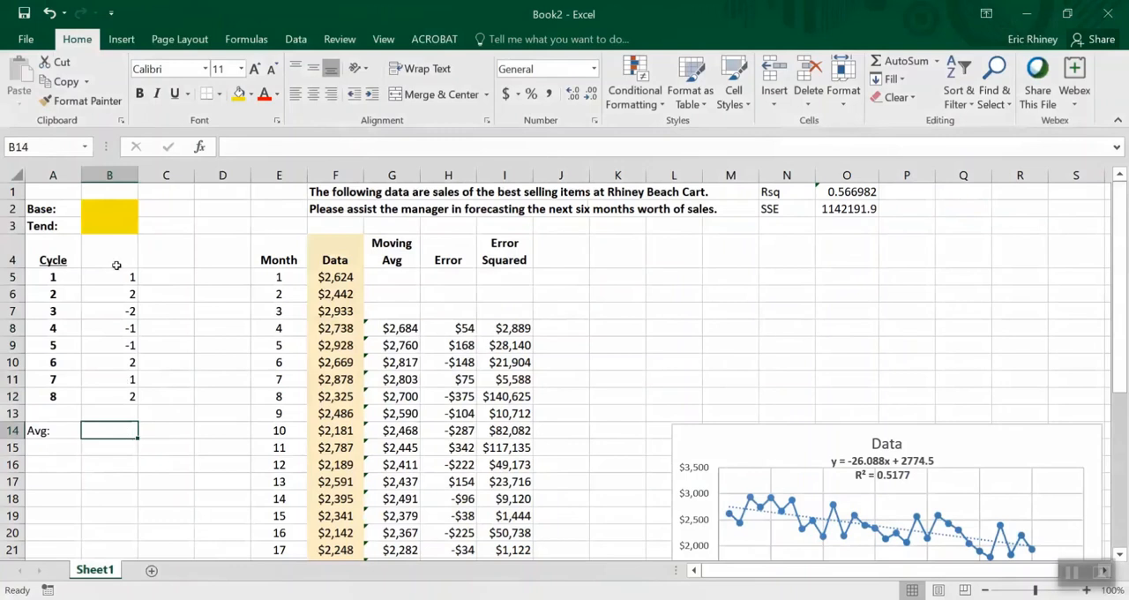
left_click_drag(117, 276, 118, 391)
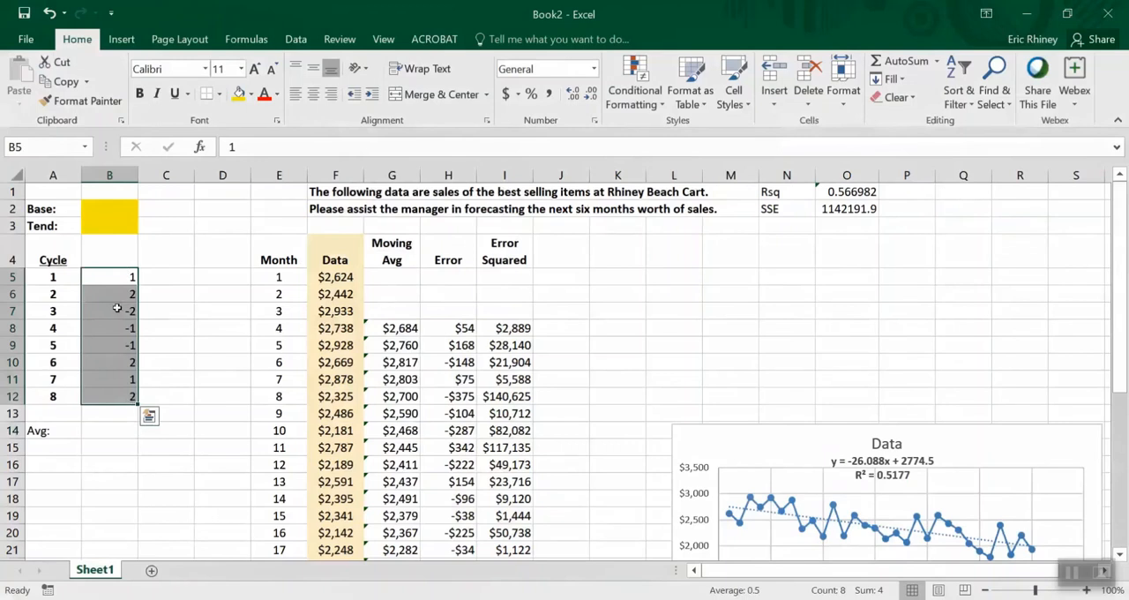
left_click(52, 431)
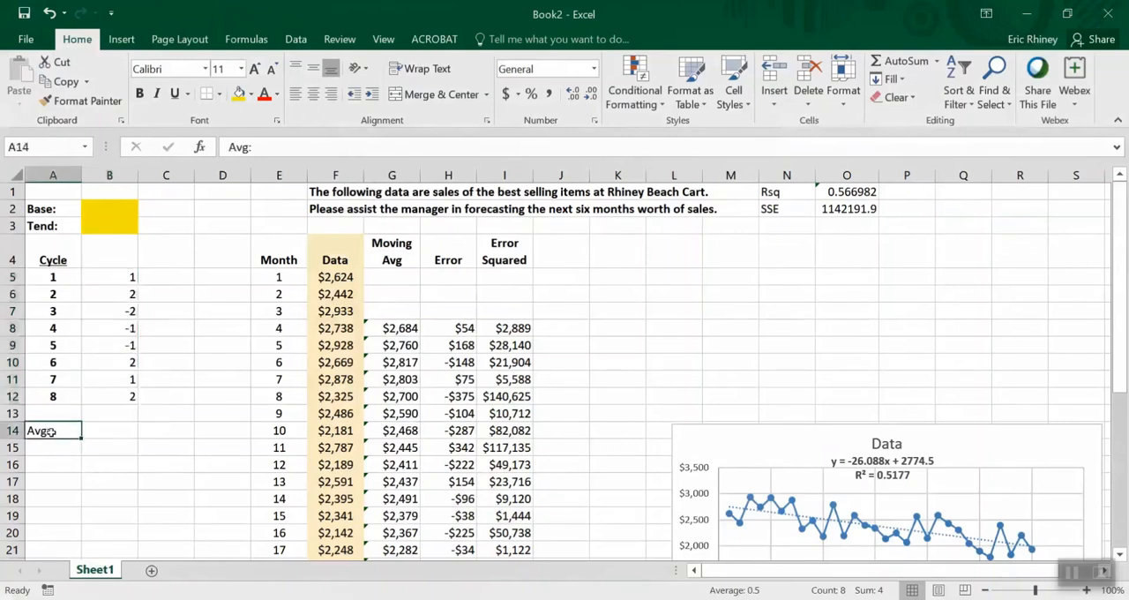
key("Tab")
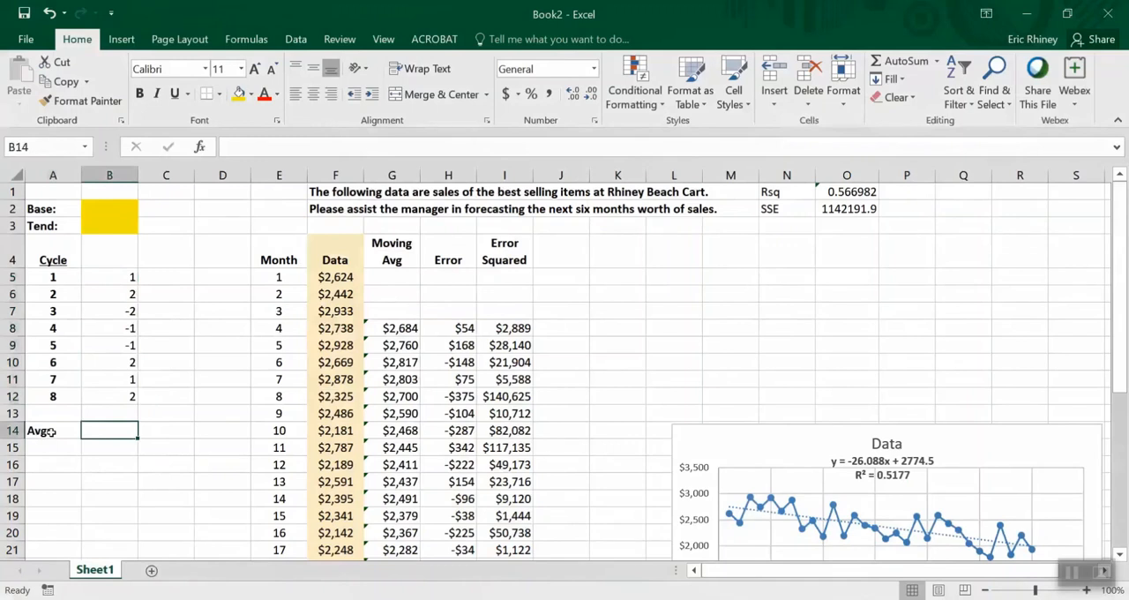
Calculate the average of B5:B12 in cell B14 and fill the cycle values in B5:B12 with yellow
type("=average")
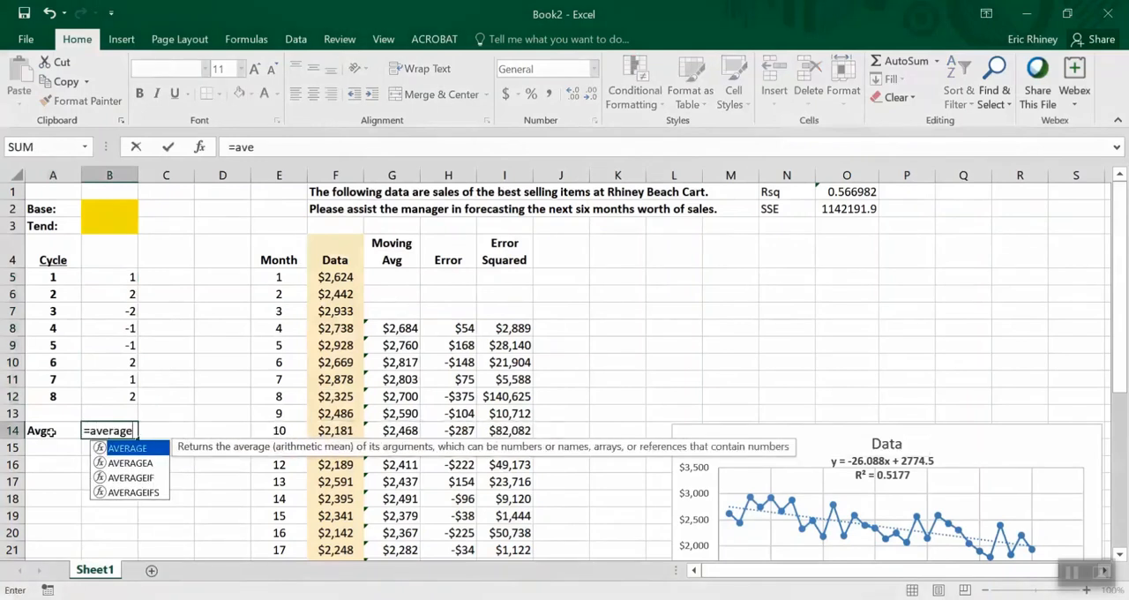
type("(")
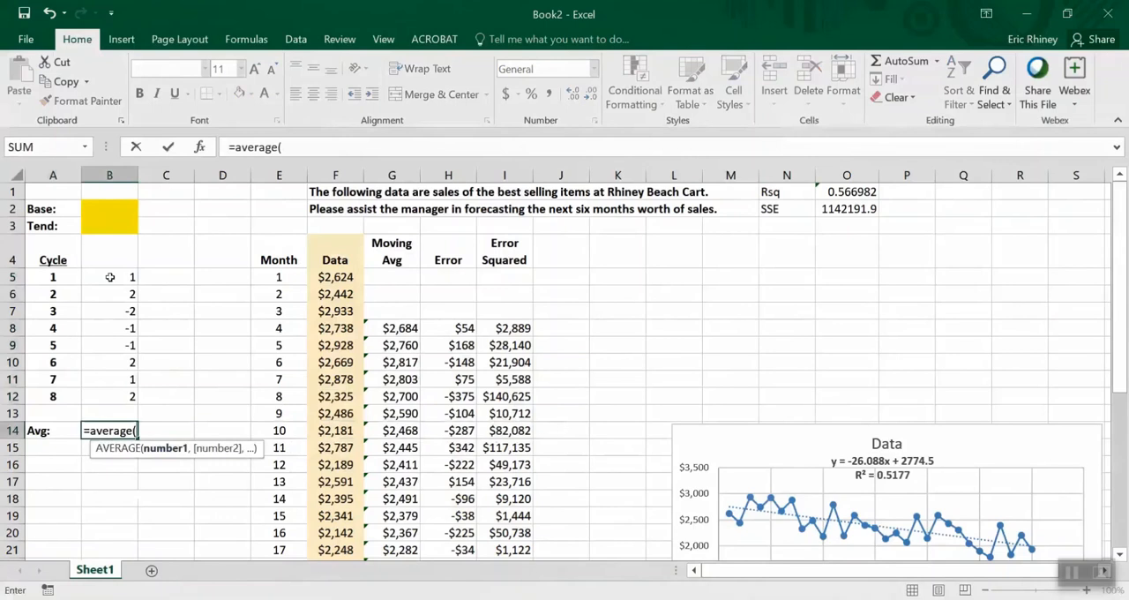
left_click_drag(110, 277, 106, 397)
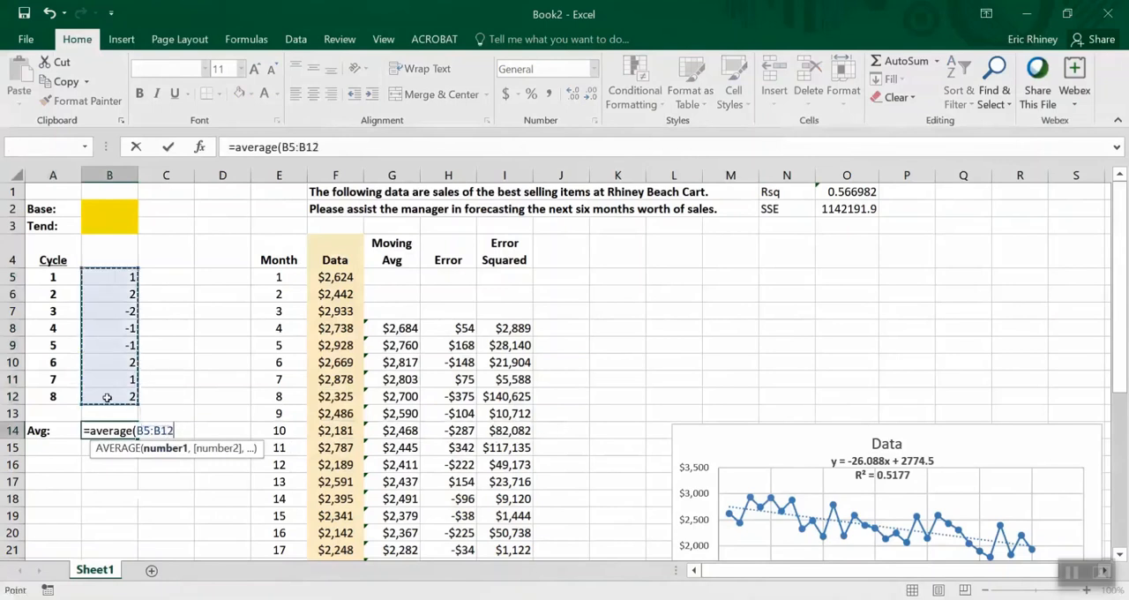
key("Return")
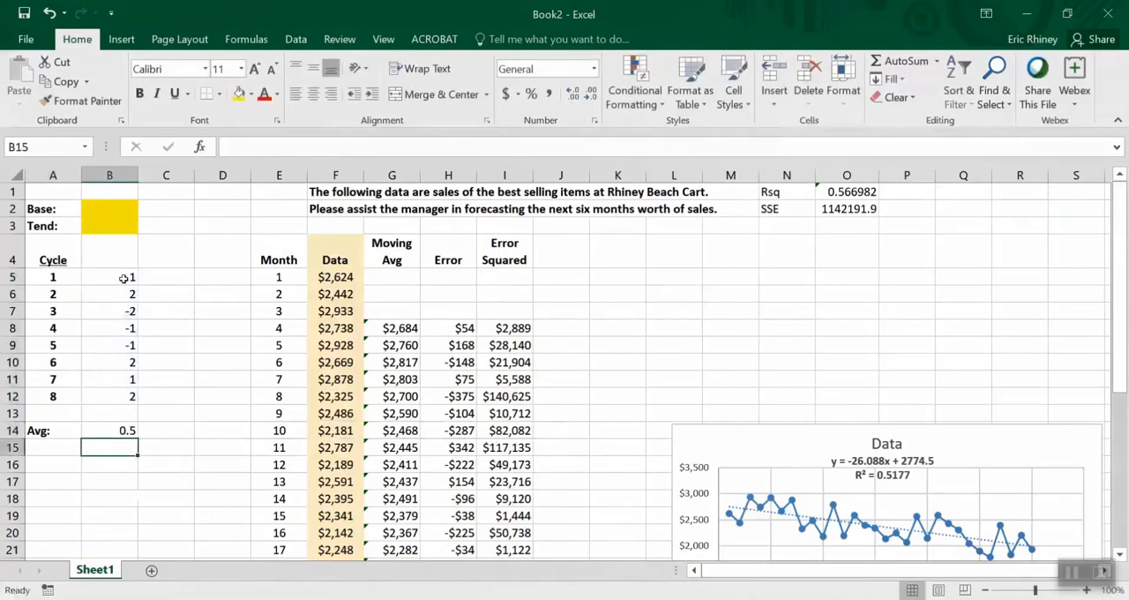
left_click_drag(123, 277, 119, 396)
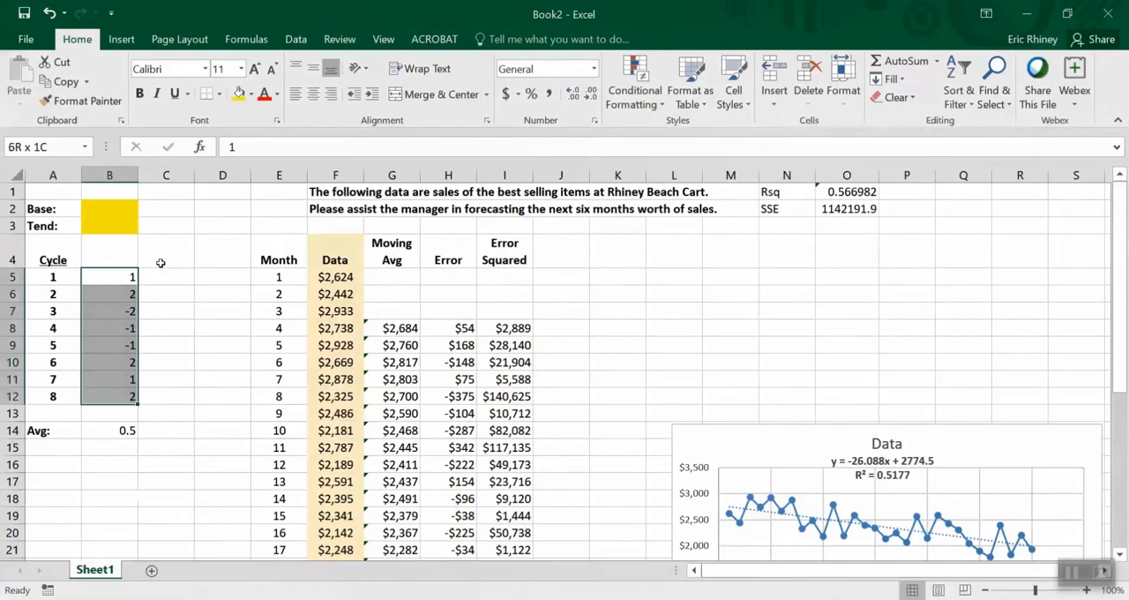
left_click(238, 93)
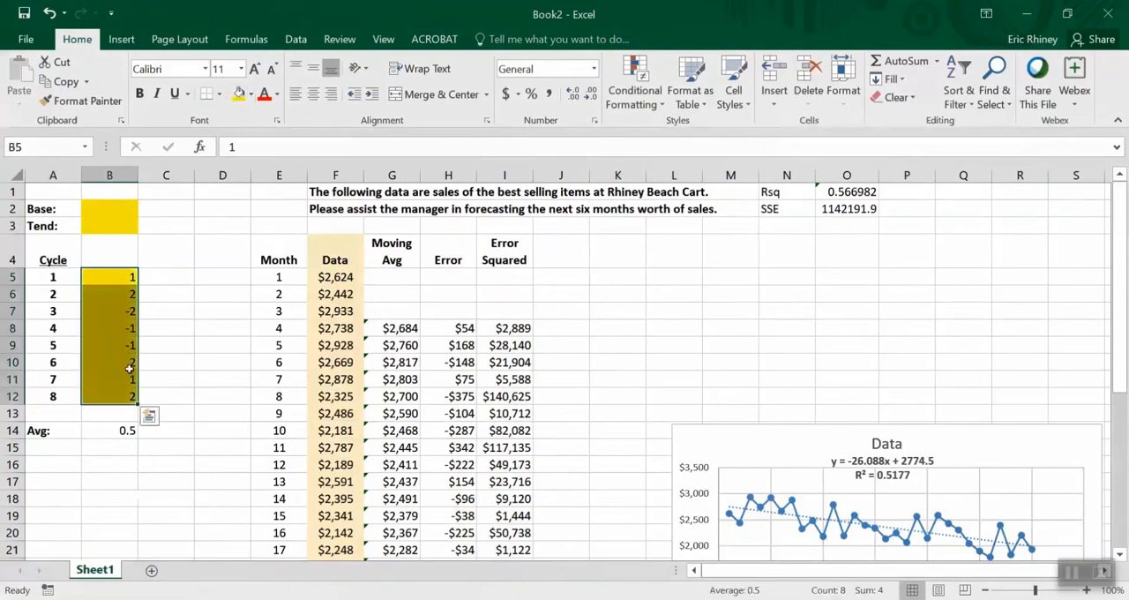
Fill the cycle average in cell B14 and the SSE value in cell O2 with yellow
left_click(111, 433)
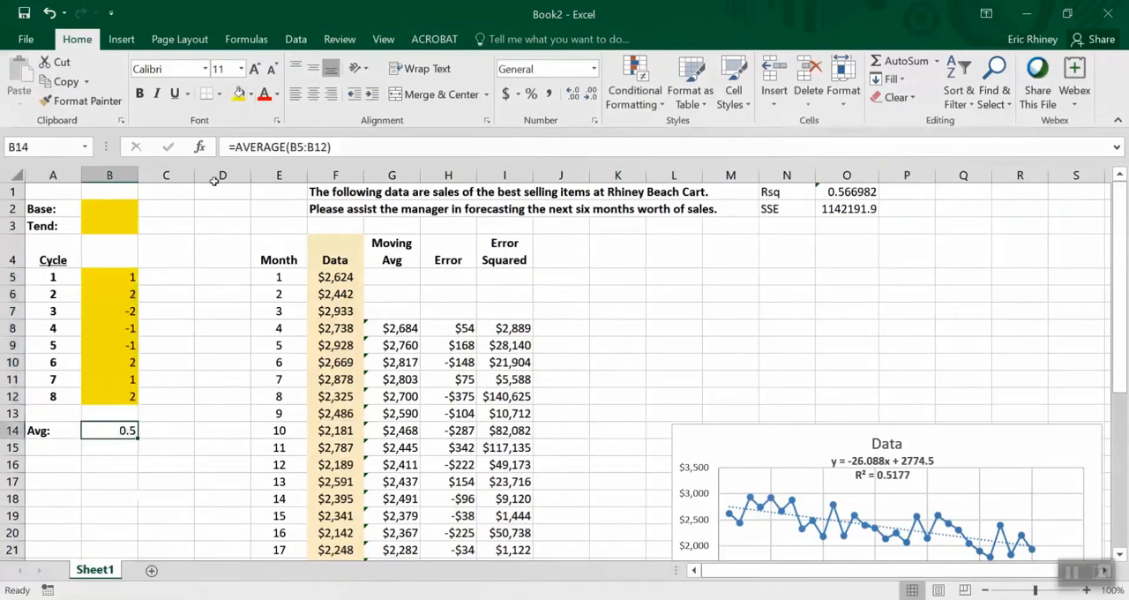
left_click(239, 94)
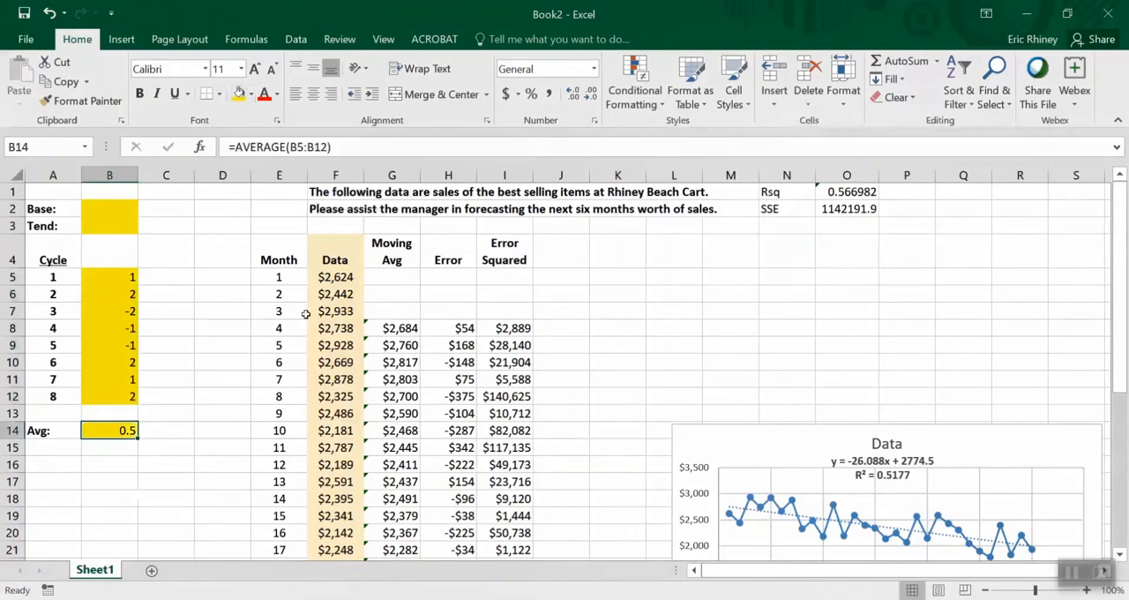
left_click(827, 208)
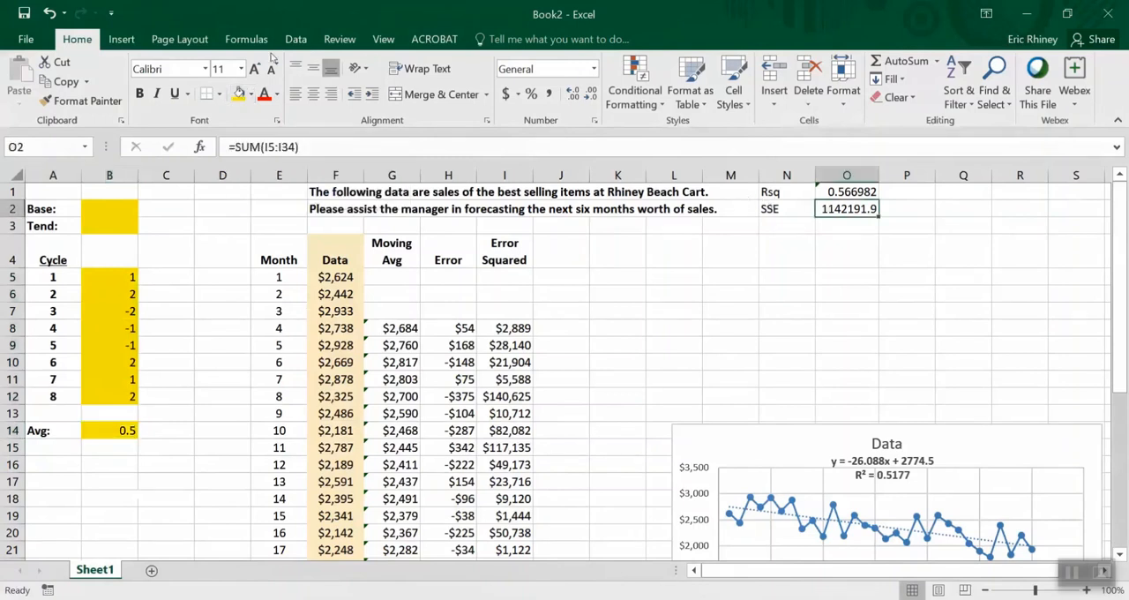
left_click(238, 94)
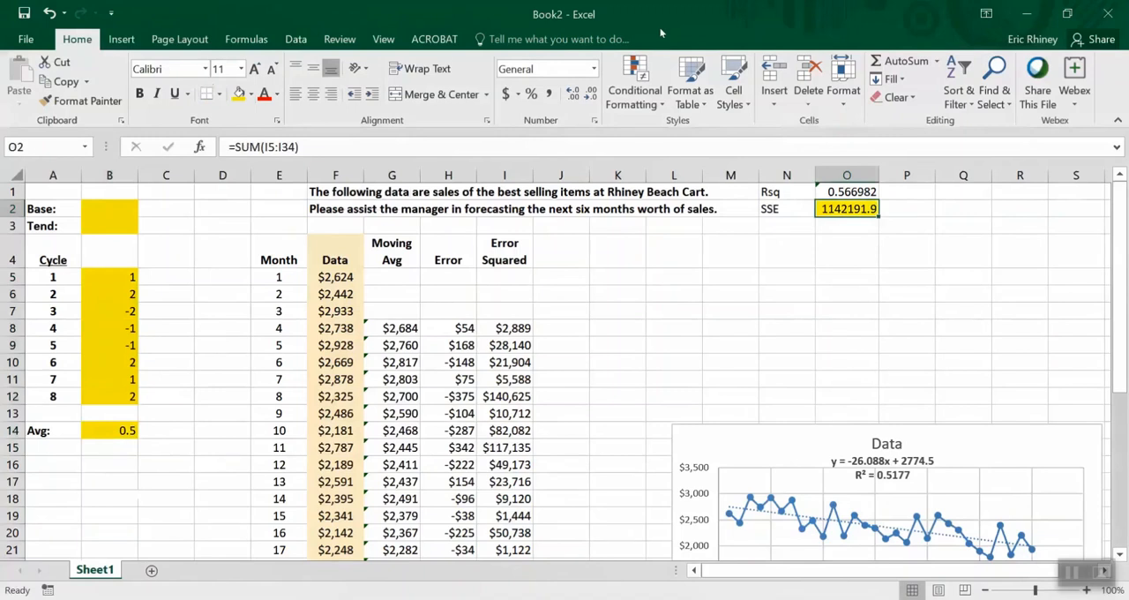
Add a new worksheet and paste the copied additive and multiplicative forecast model formulas starting in cell A1
key("ctrl+c")
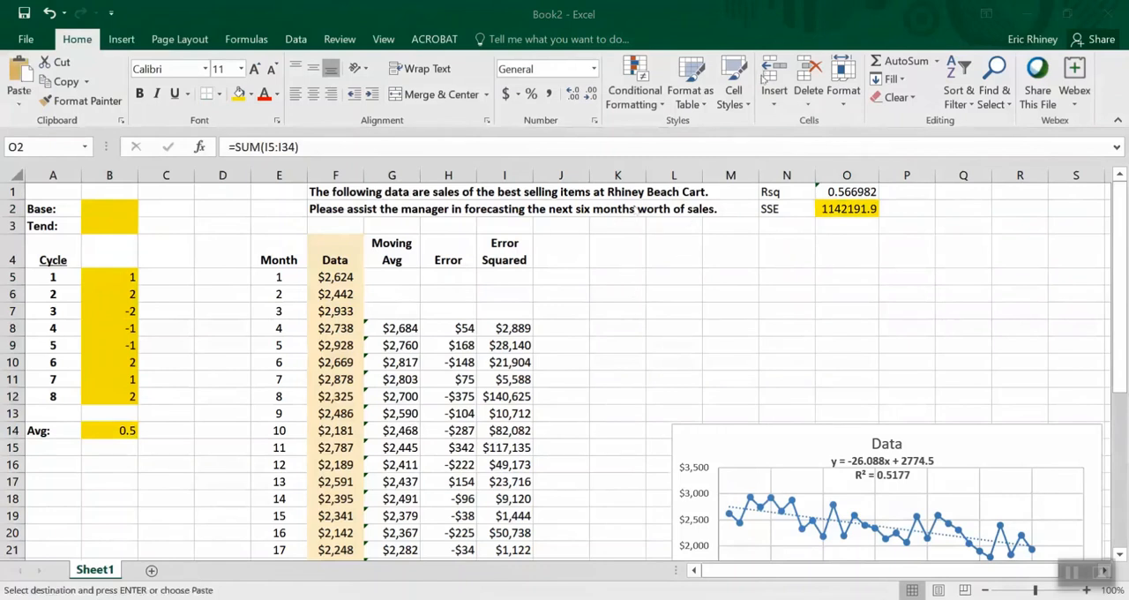
left_click(657, 274)
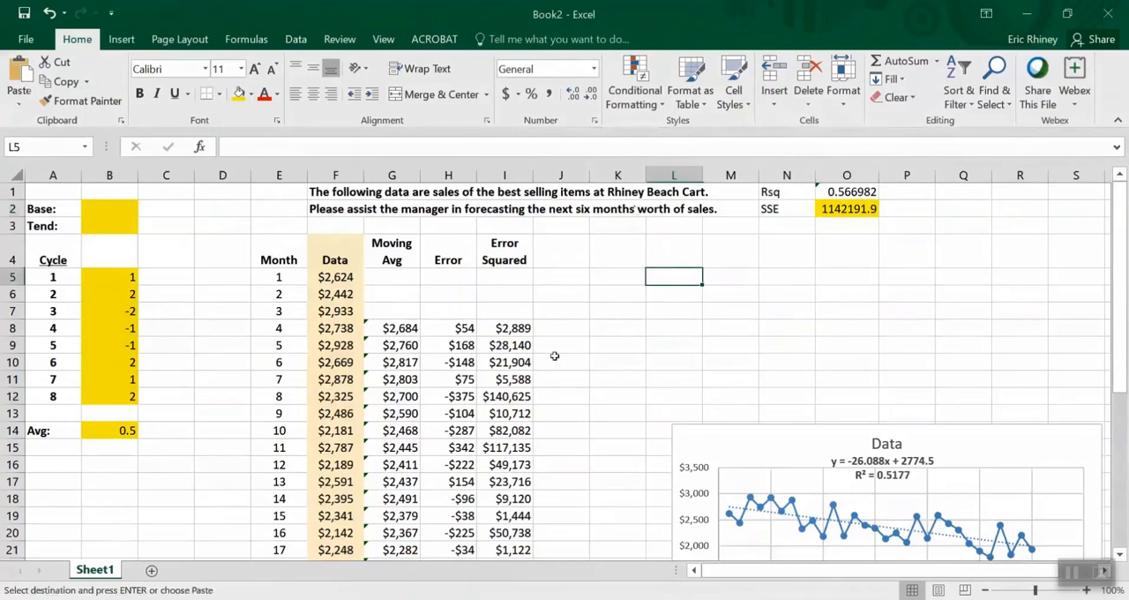
left_click(151, 570)
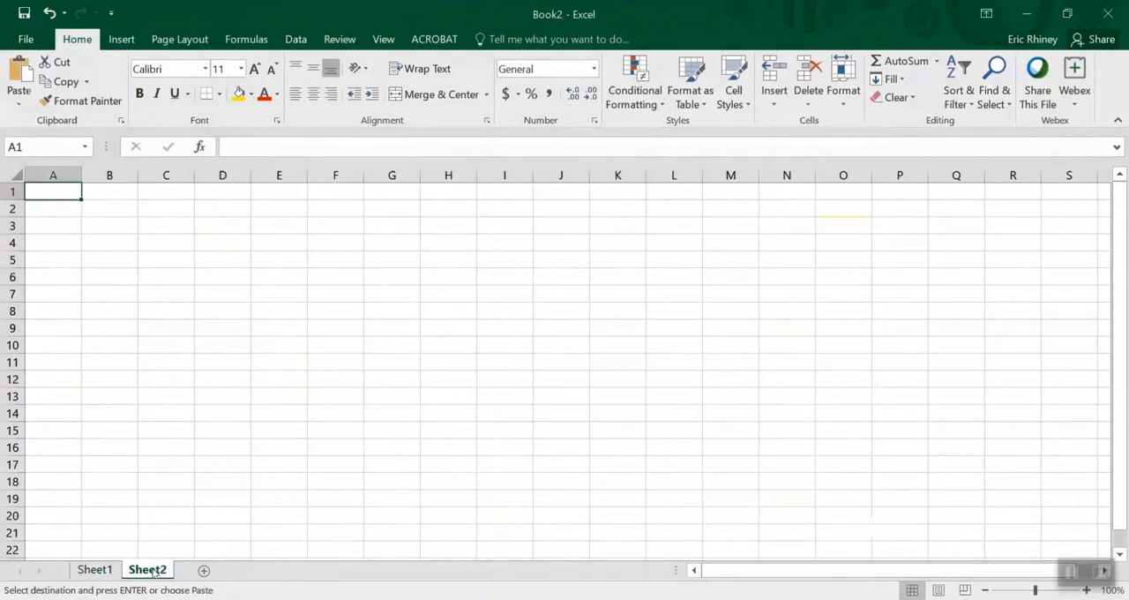
key("ctrl+v")
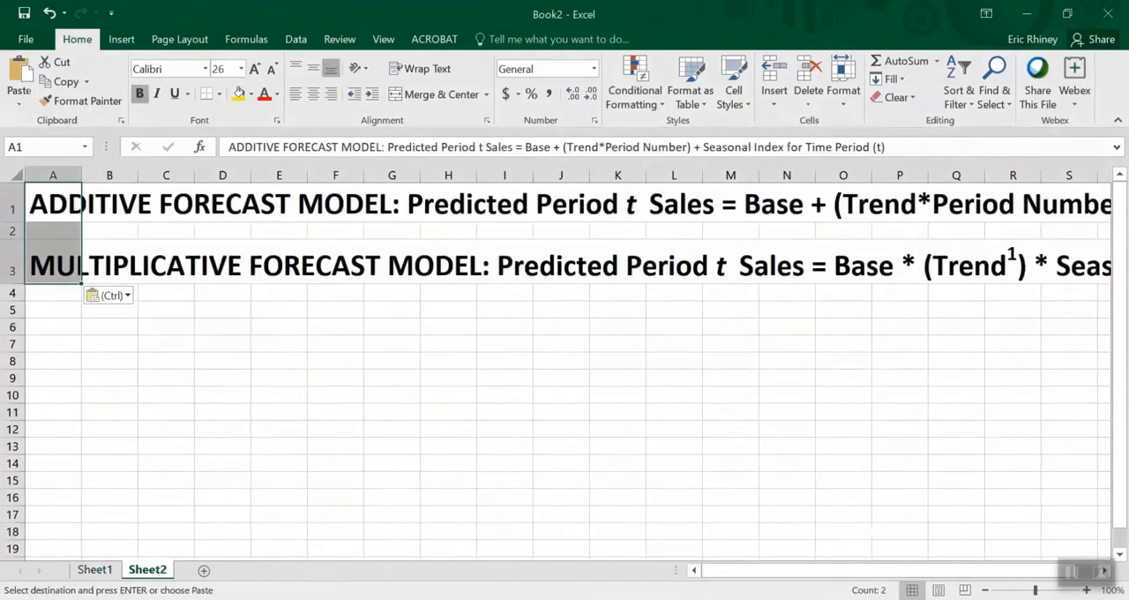
Reduce the font size of the two forecast model formulas in A1:A3 to 20
left_click_drag(876, 573, 848, 579)
left_click_drag(756, 567, 817, 580)
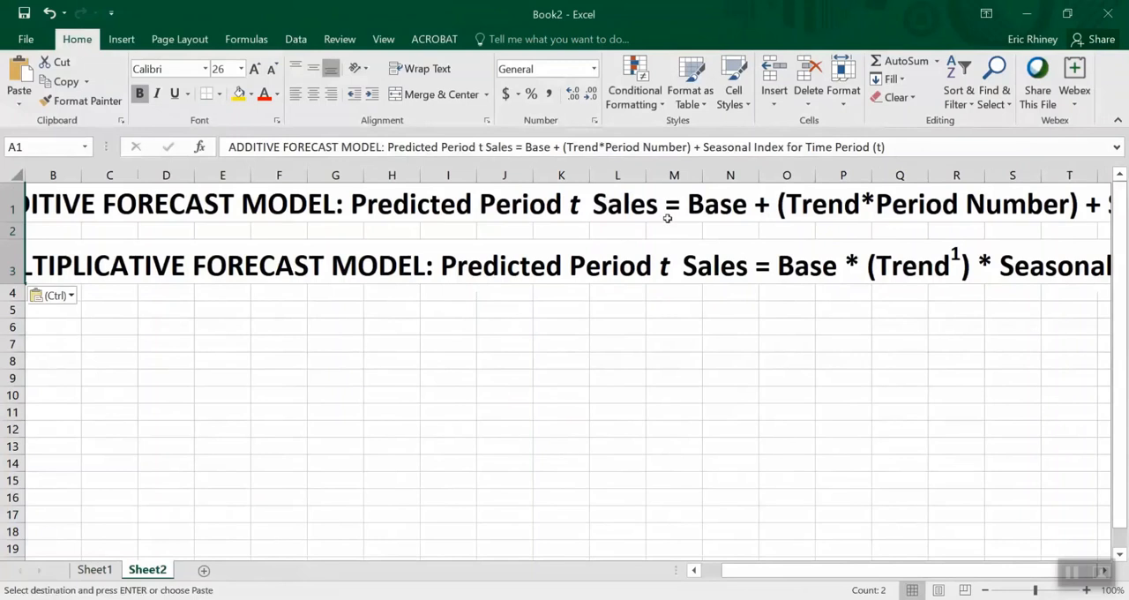
left_click(177, 201)
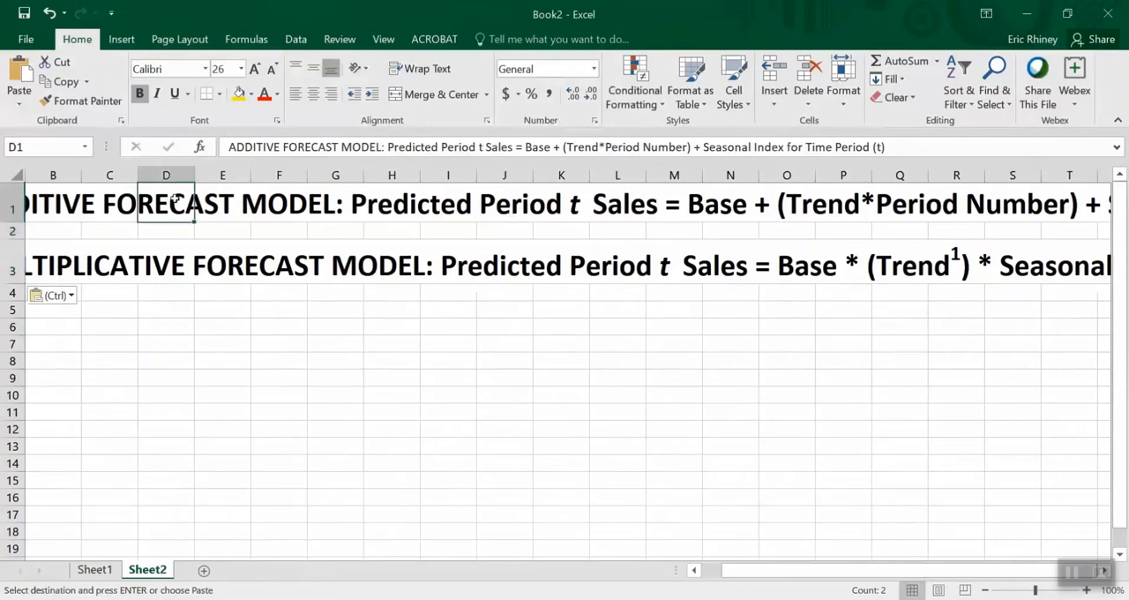
left_click_drag(176, 201, 29, 180)
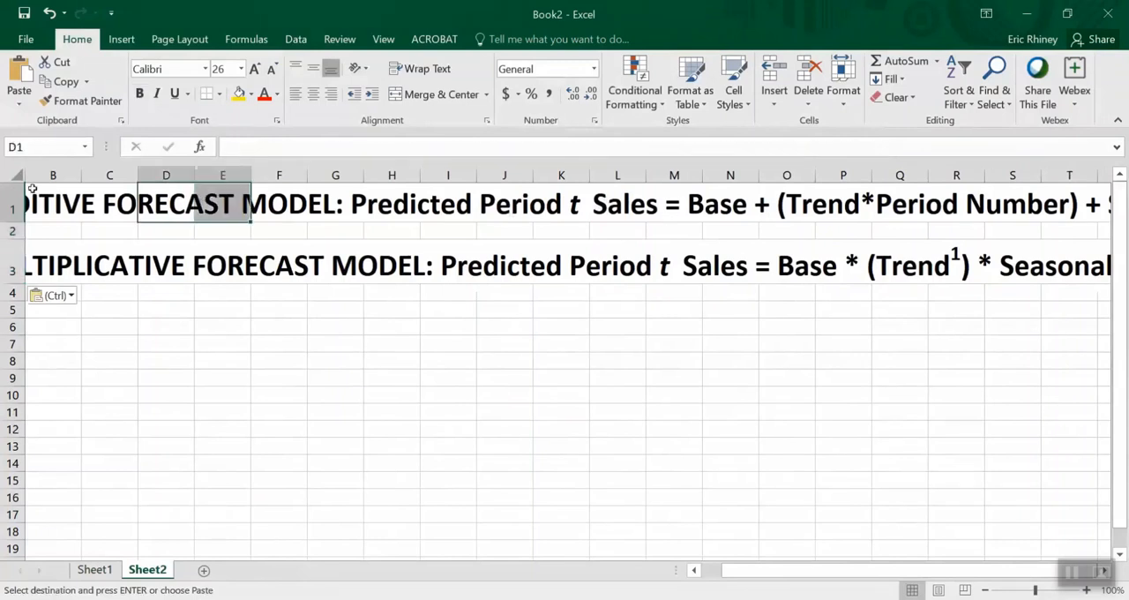
left_click(32, 188)
key("Left")
key("shift+Down")
key("shift+Down")
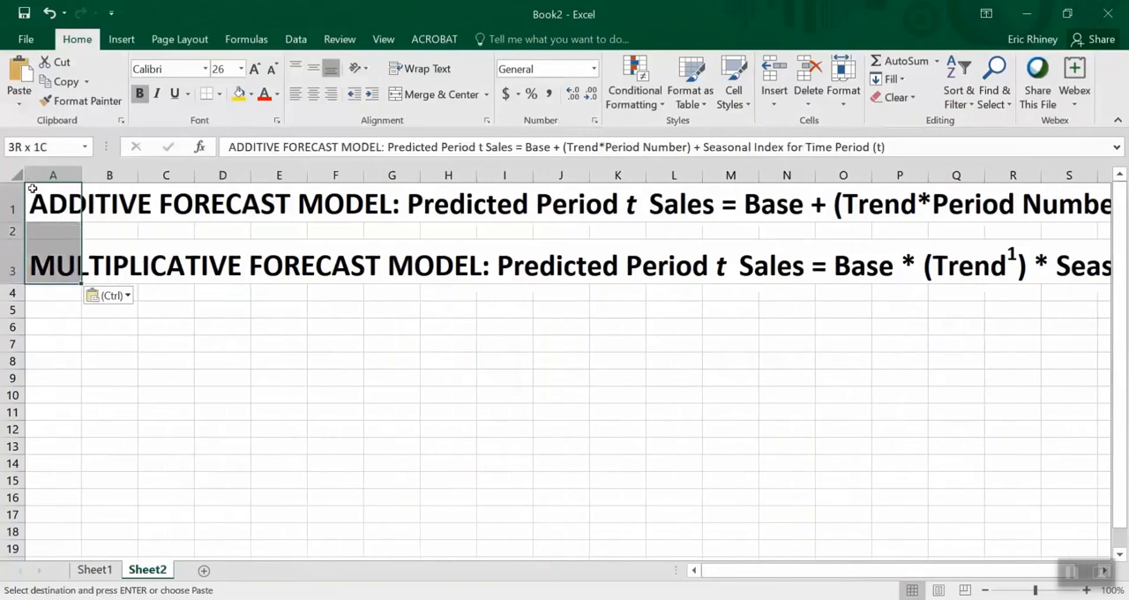
left_click(273, 69)
left_click(273, 69)
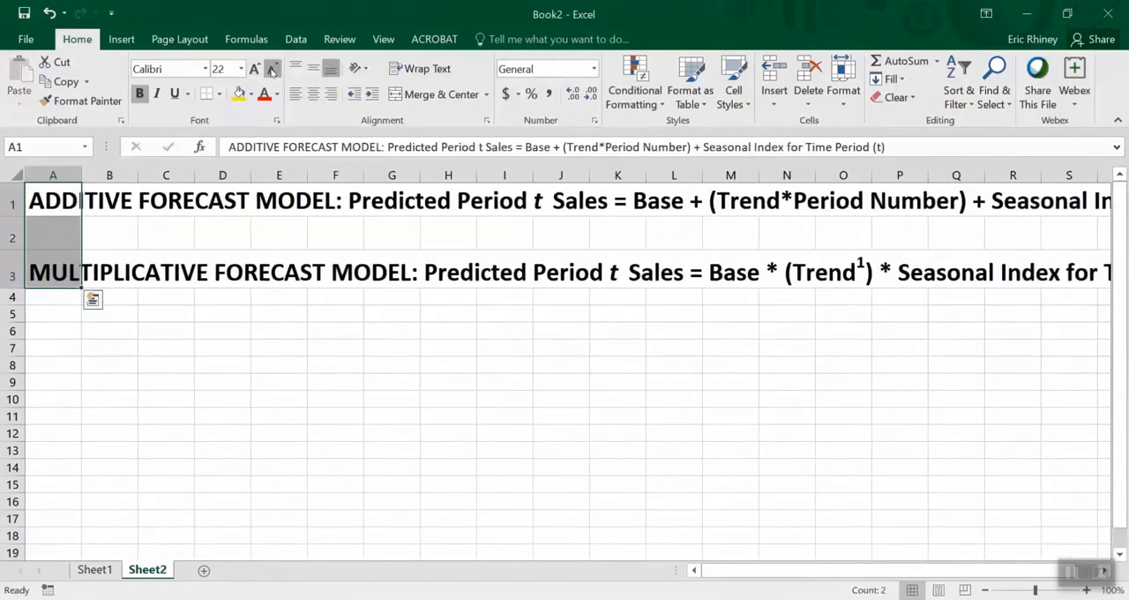
left_click(272, 69)
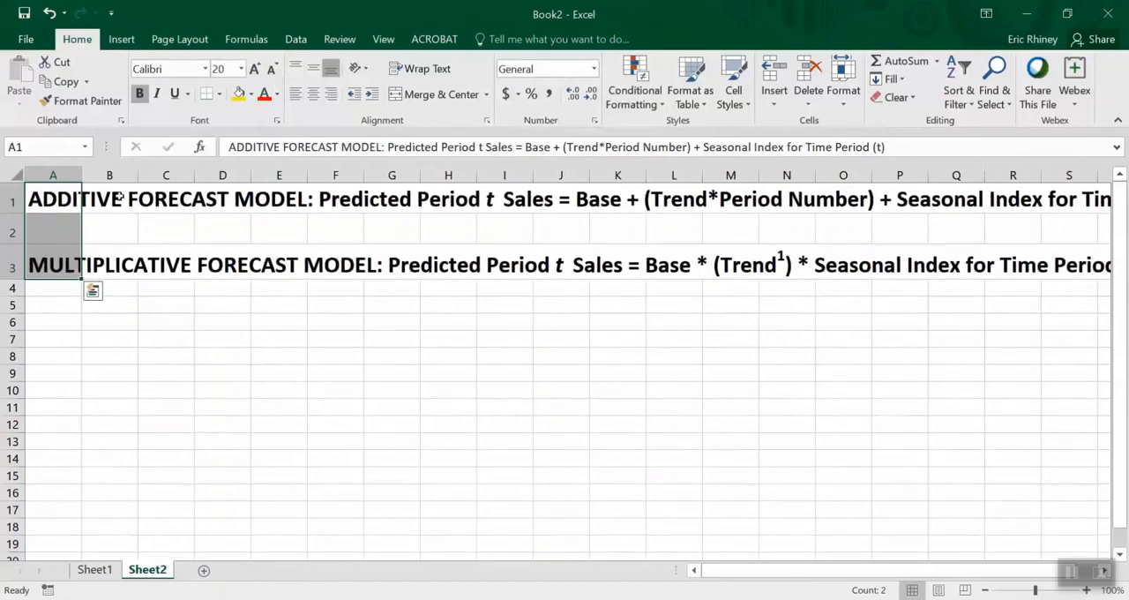
left_click(376, 192)
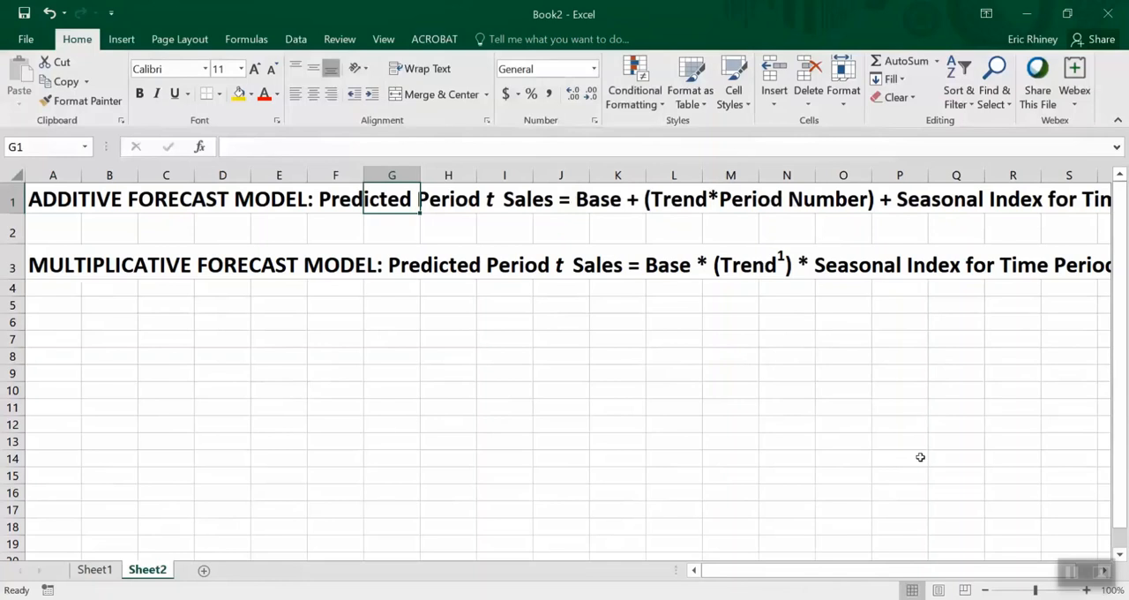
Read the additive and multiplicative forecast model formulas through to their seasonal index terms
left_click_drag(974, 569, 985, 569)
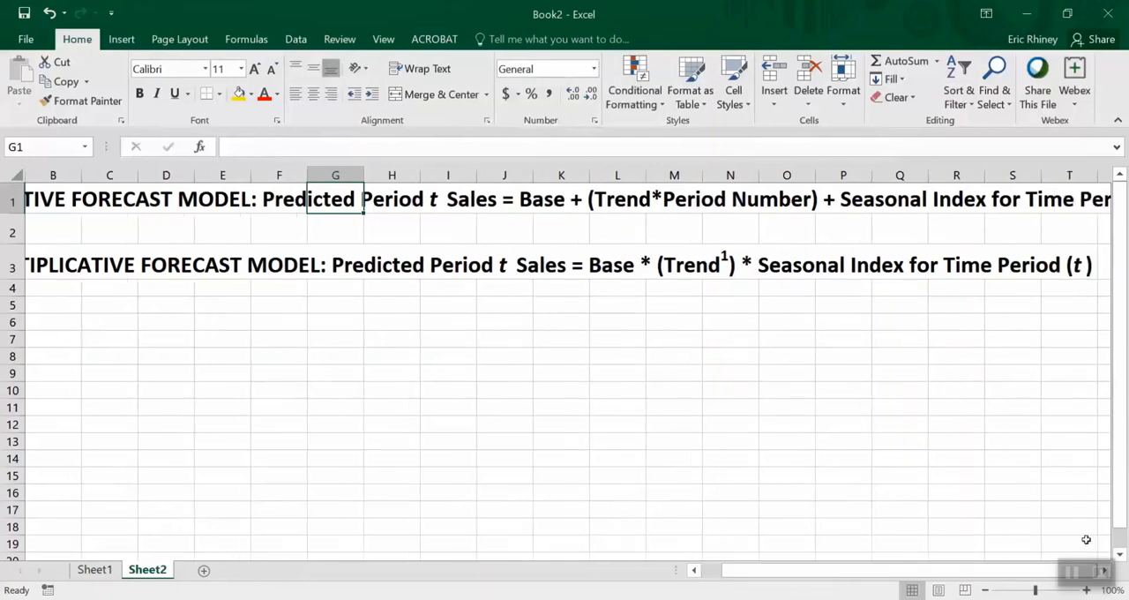
left_click(1104, 570)
left_click(1104, 570)
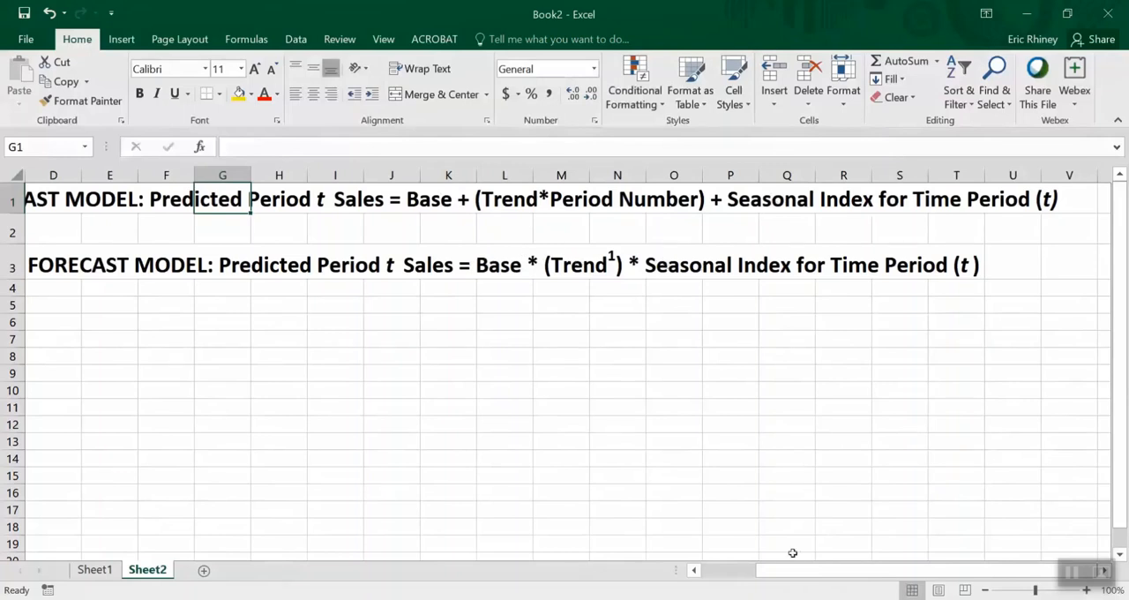
left_click_drag(767, 571, 788, 572)
left_click(661, 18)
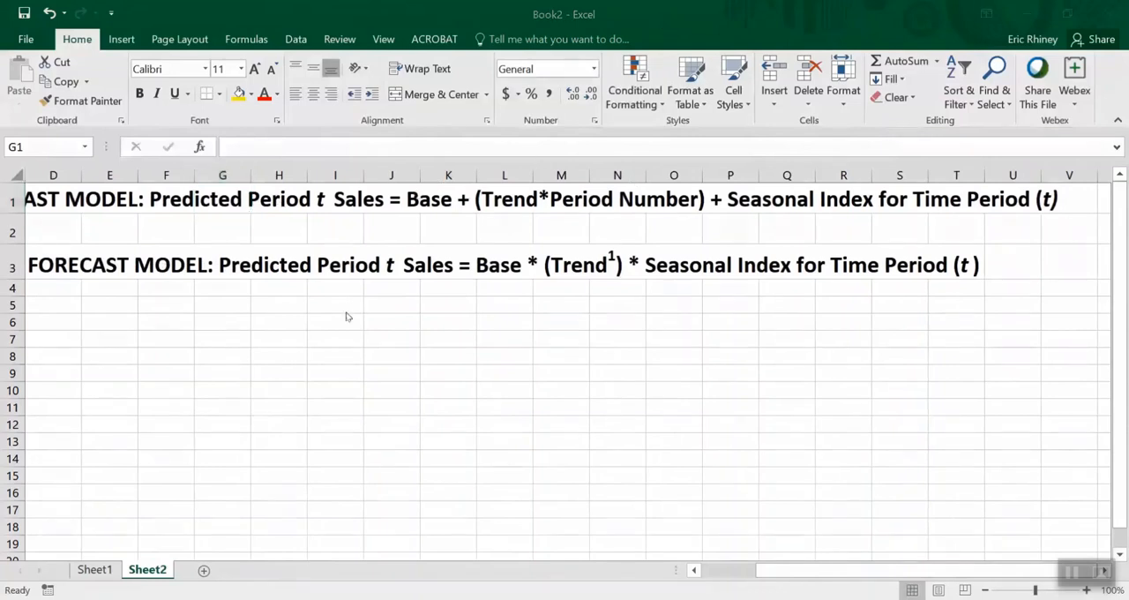
On Sheet1, move the Month heading and its numbers from E4:E34 to column D, starting in cell D4
left_click(94, 570)
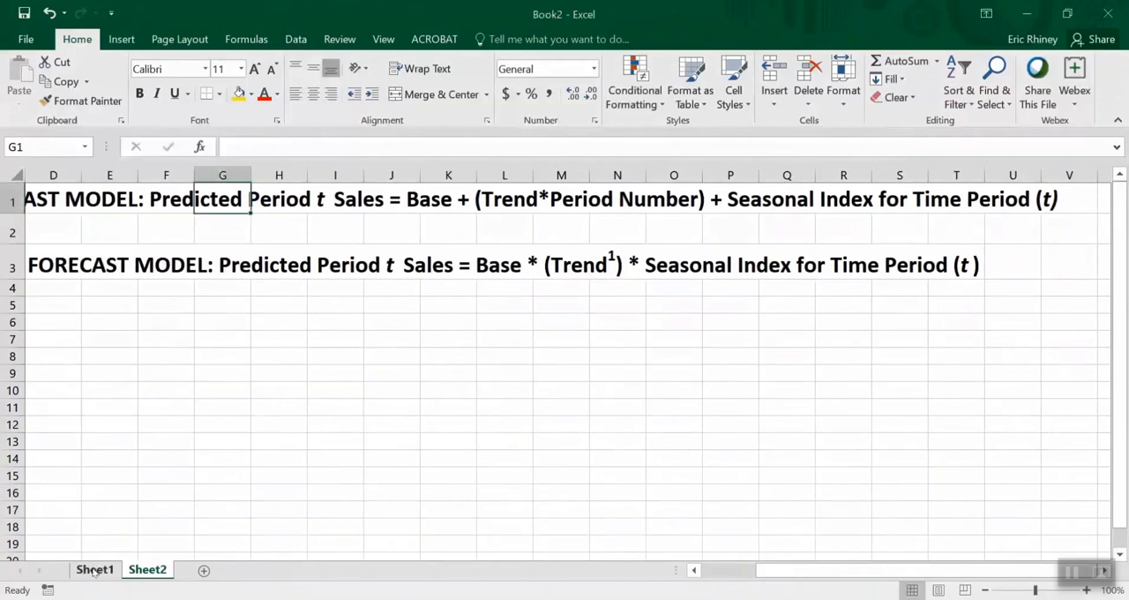
left_click(93, 570)
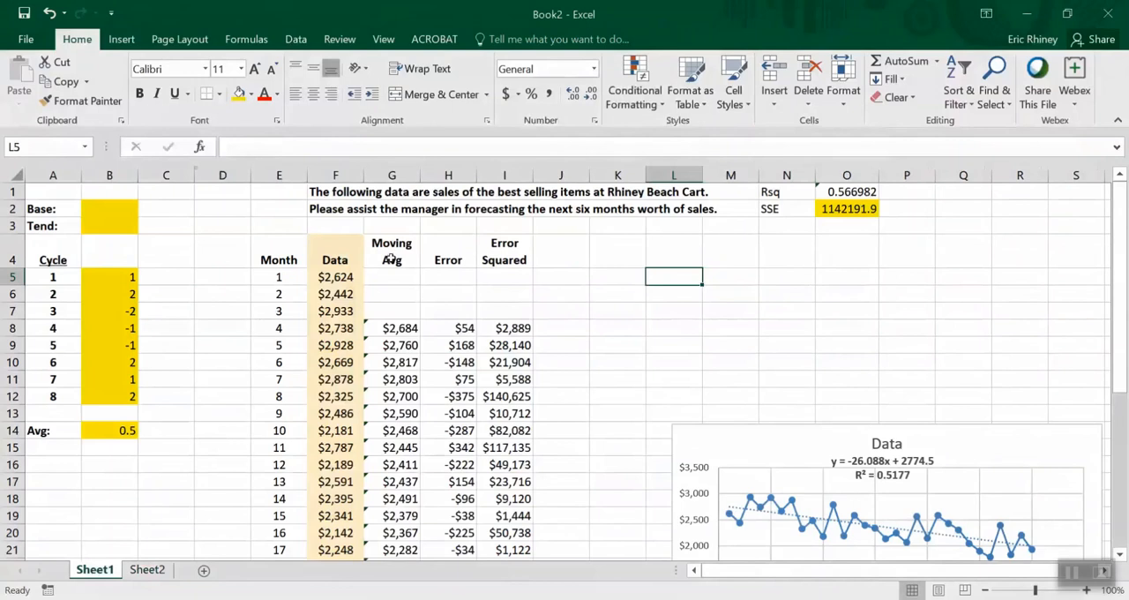
left_click(277, 243)
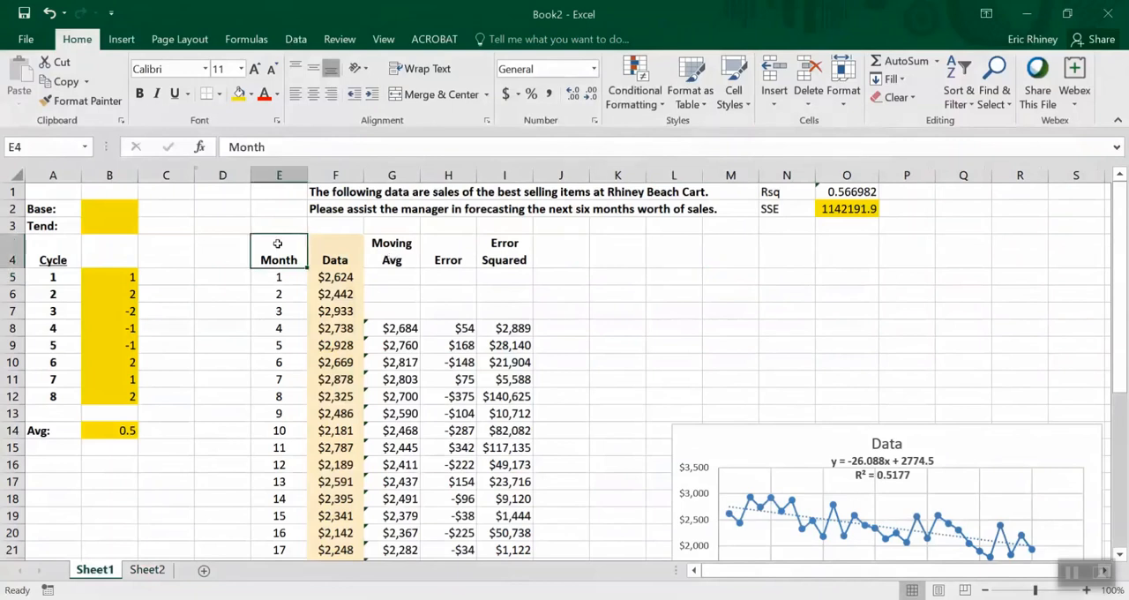
key("ctrl+shift+Down")
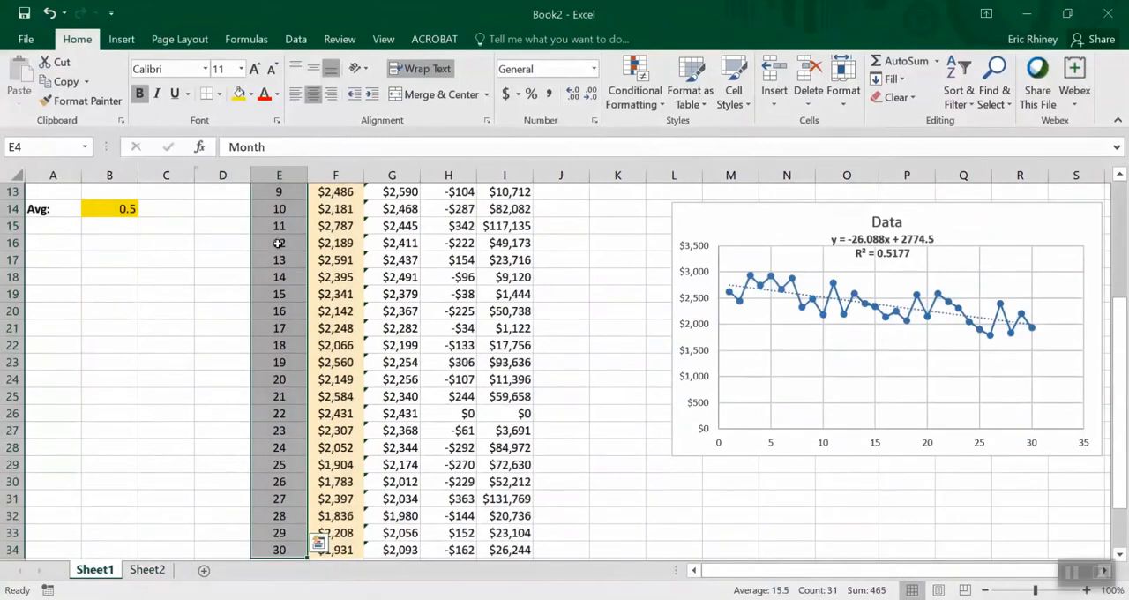
key("ctrl+c")
scroll(278, 243, "up", 4)
key("Left")
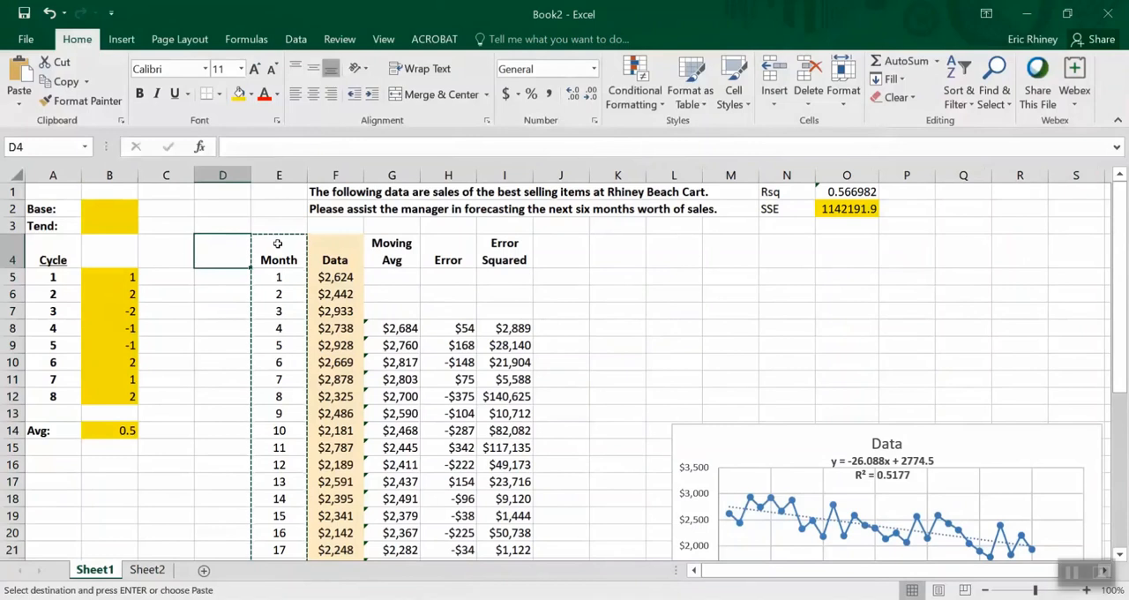
key("Return")
key("ctrl+Down")
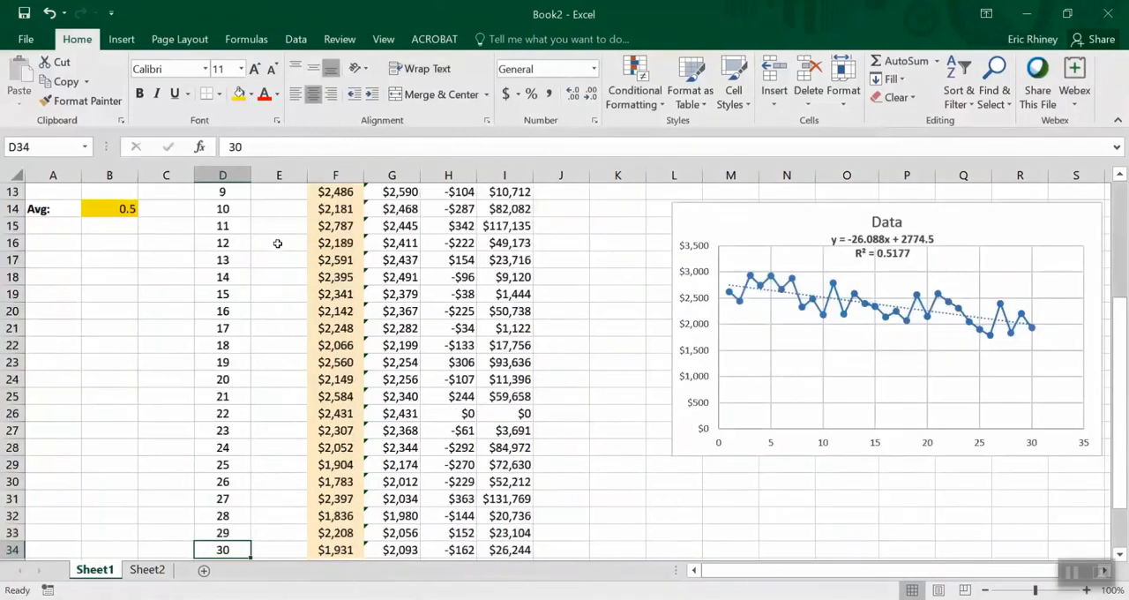
key("ctrl+Up")
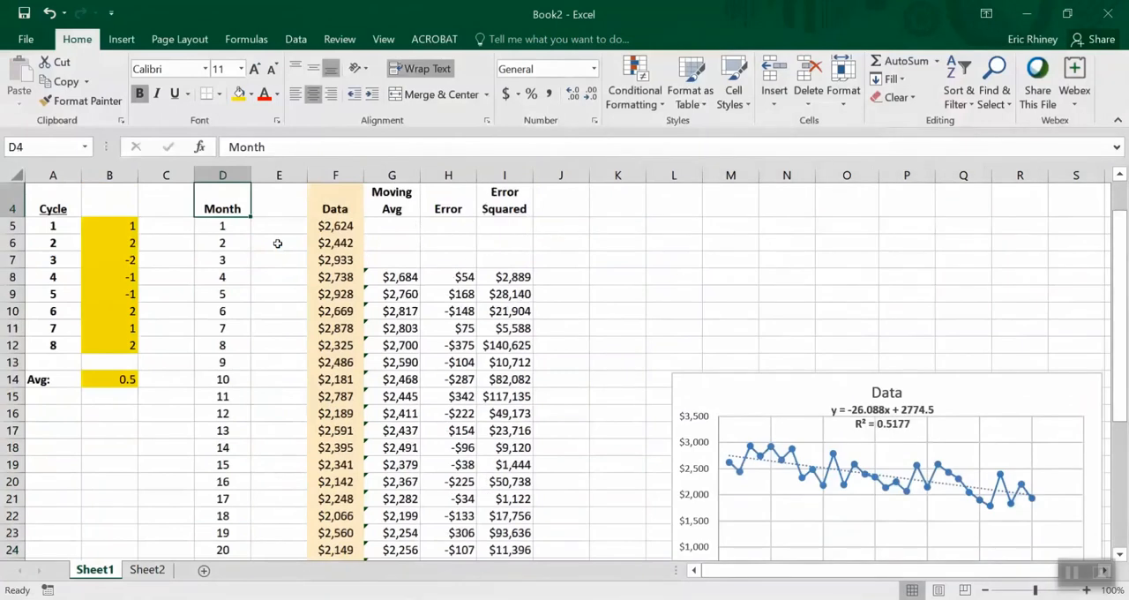
Enter the heading "Cycle" in cell E4 and make it bold and centred
key("Right")
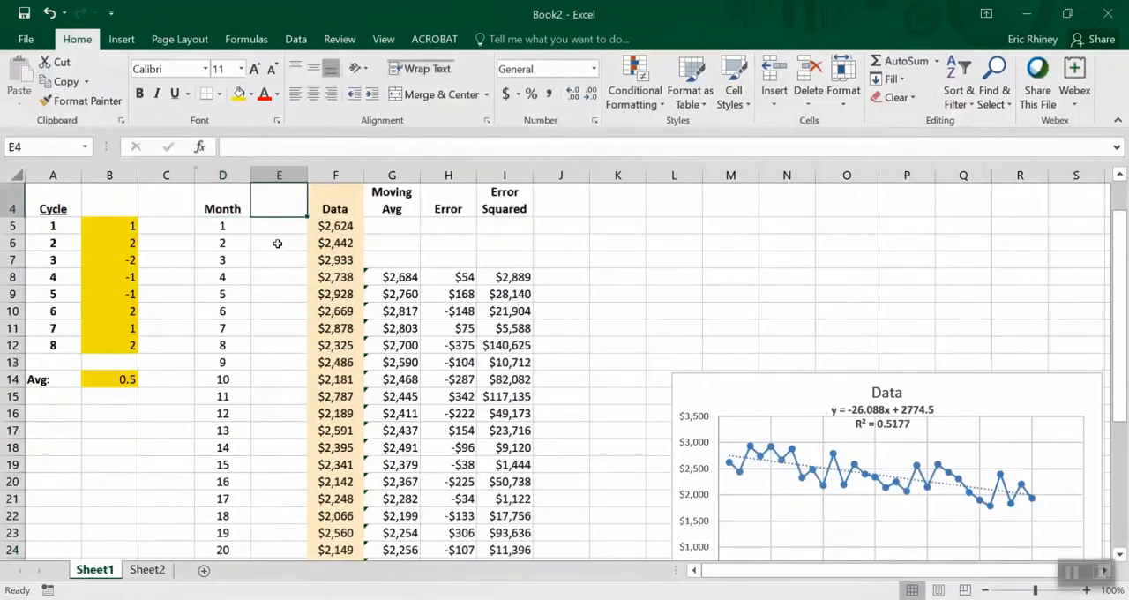
type("Cycle")
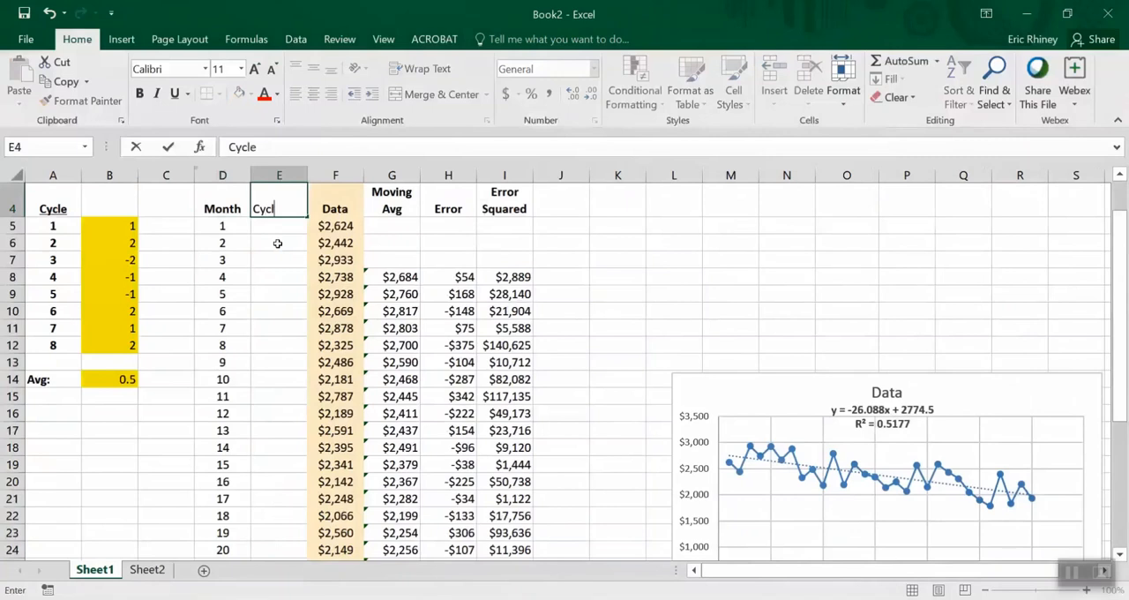
key("Return")
key("Up")
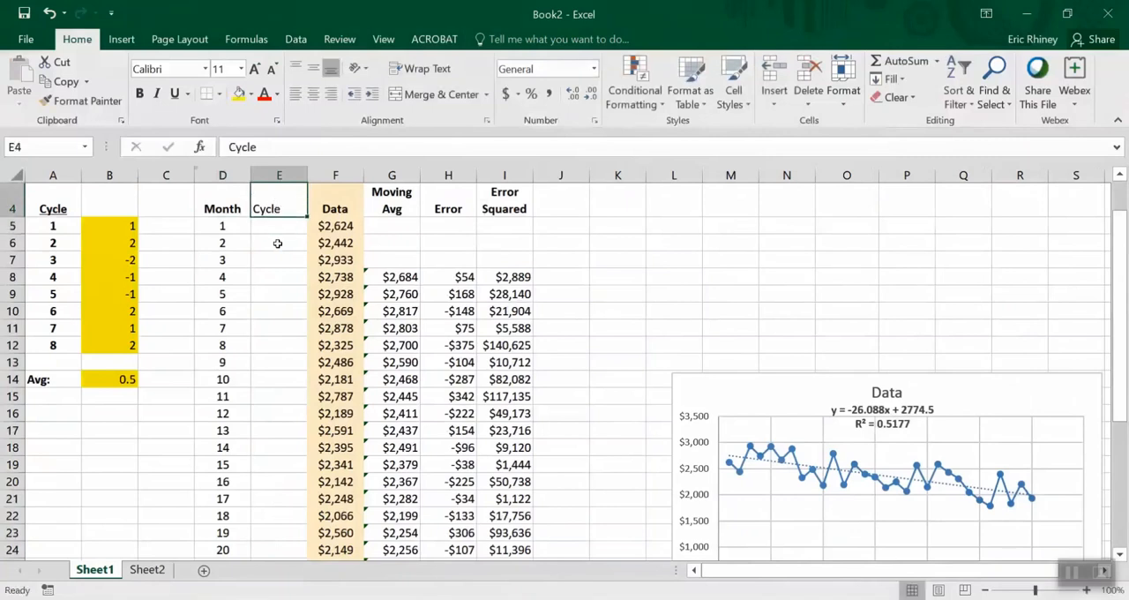
key("ctrl+b")
left_click(311, 98)
left_click(272, 230)
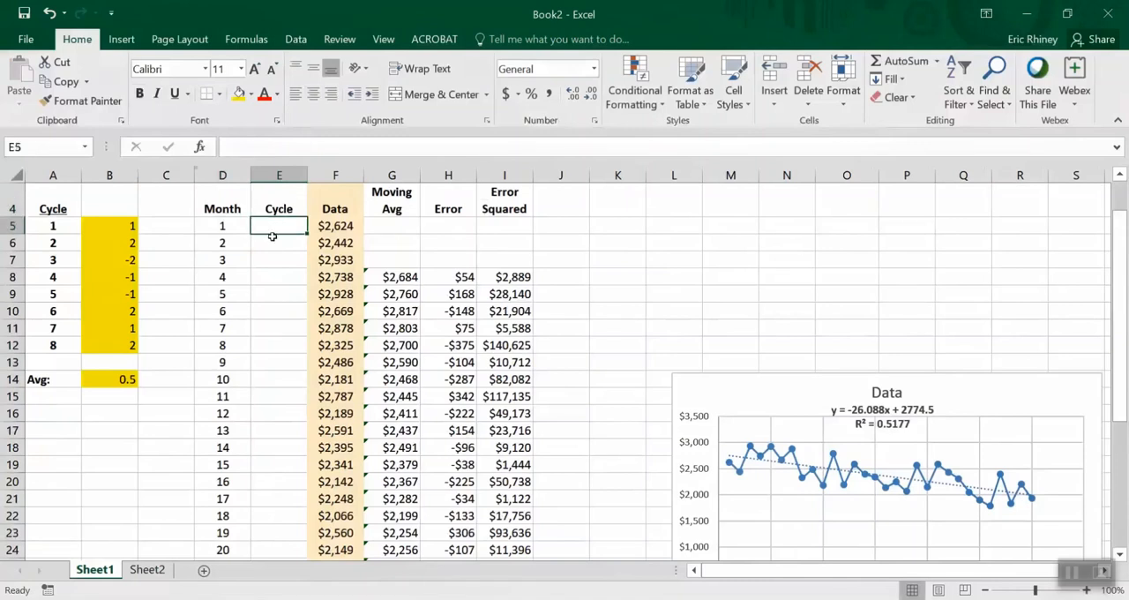
Change the heading in cell E4 to "Seasonal Cycle", with each word on its own line
left_click(276, 211)
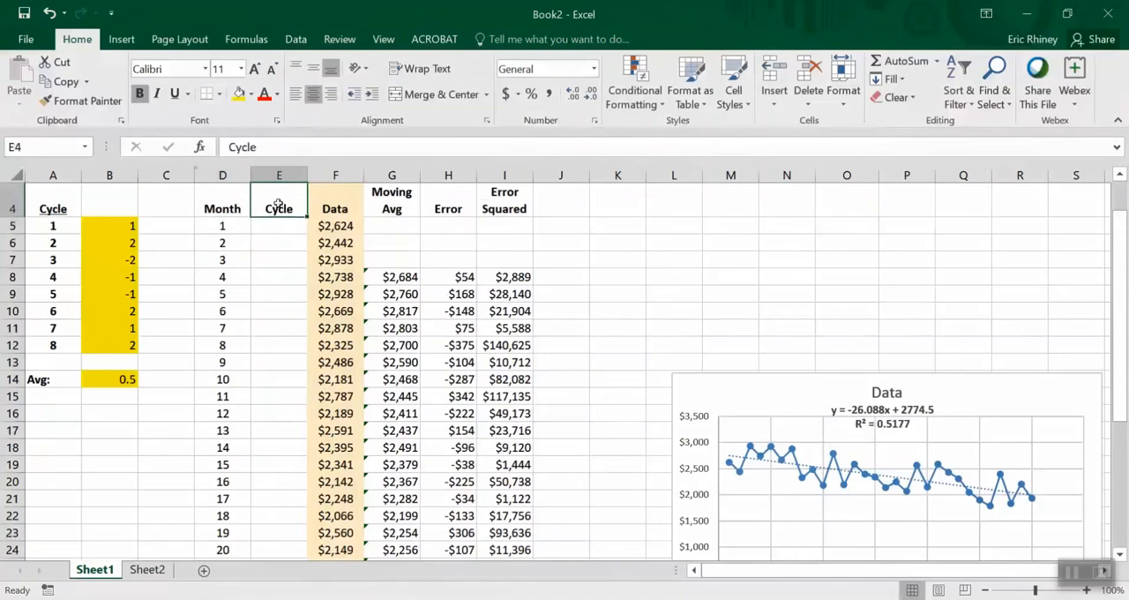
left_click(221, 146)
type("Seasonal")
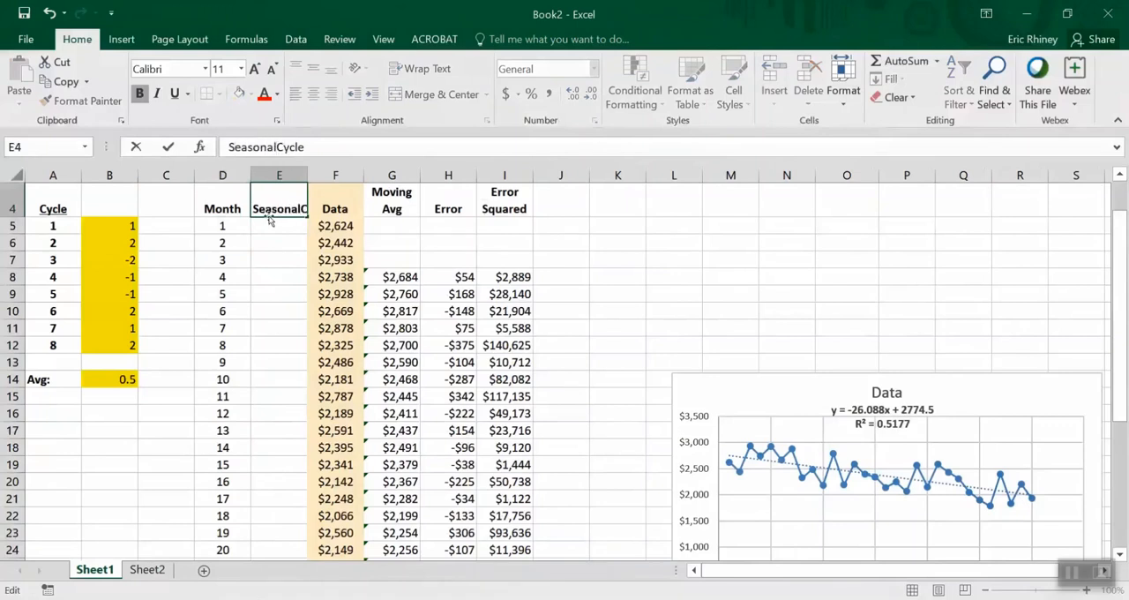
key("alt+Return")
key("Return")
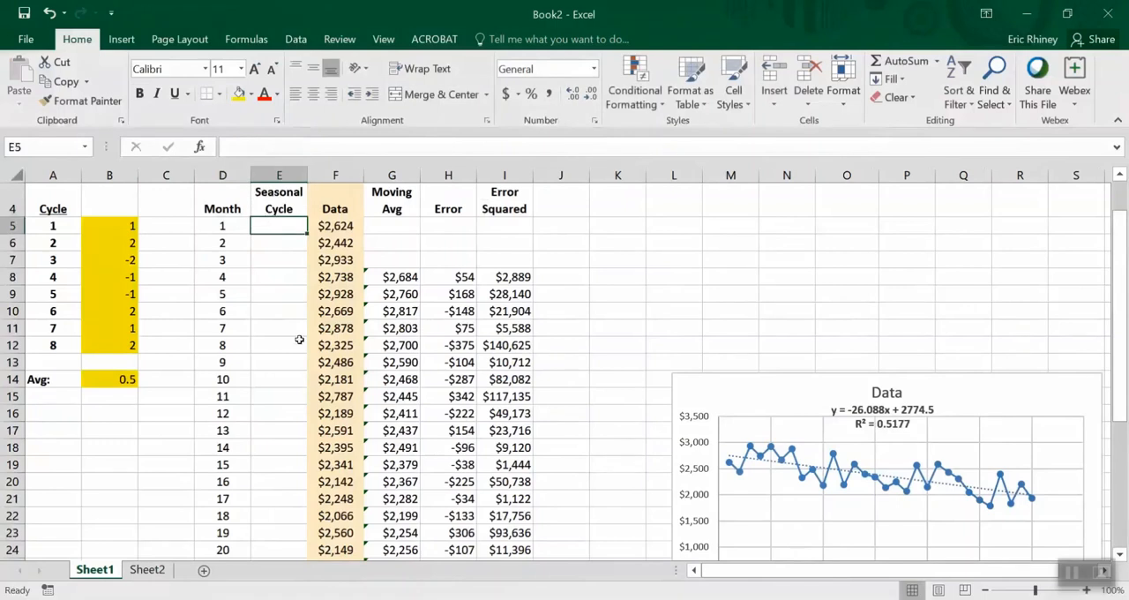
Enter the cycle numbers 1 to 8 in E5:E12 and centre them
type("1")
key("Return")
type("2")
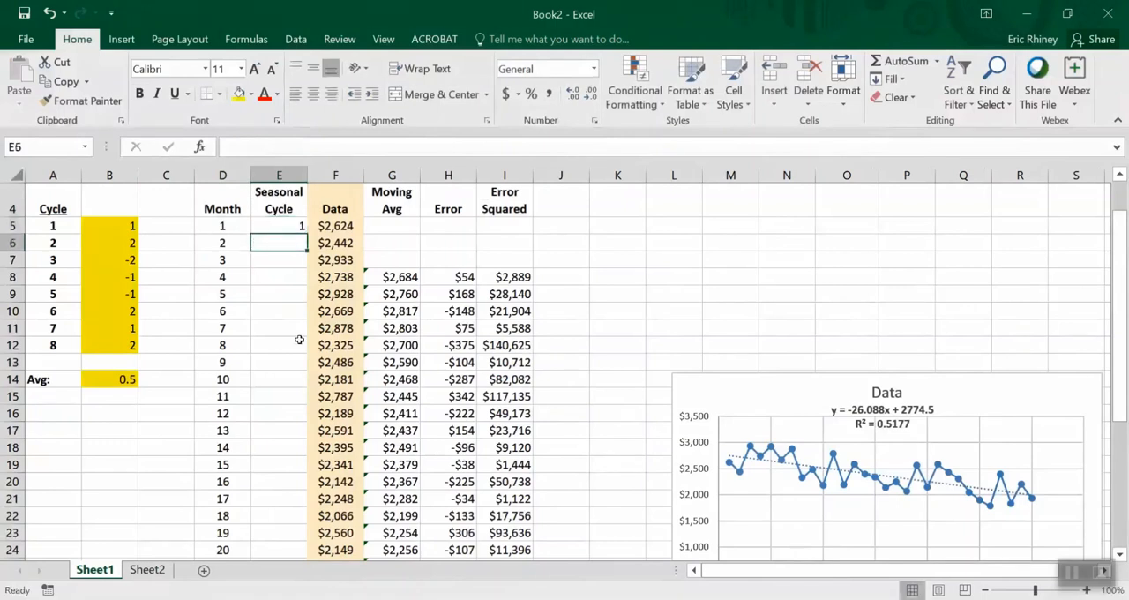
key("Return")
type("3")
key("Return")
type("4")
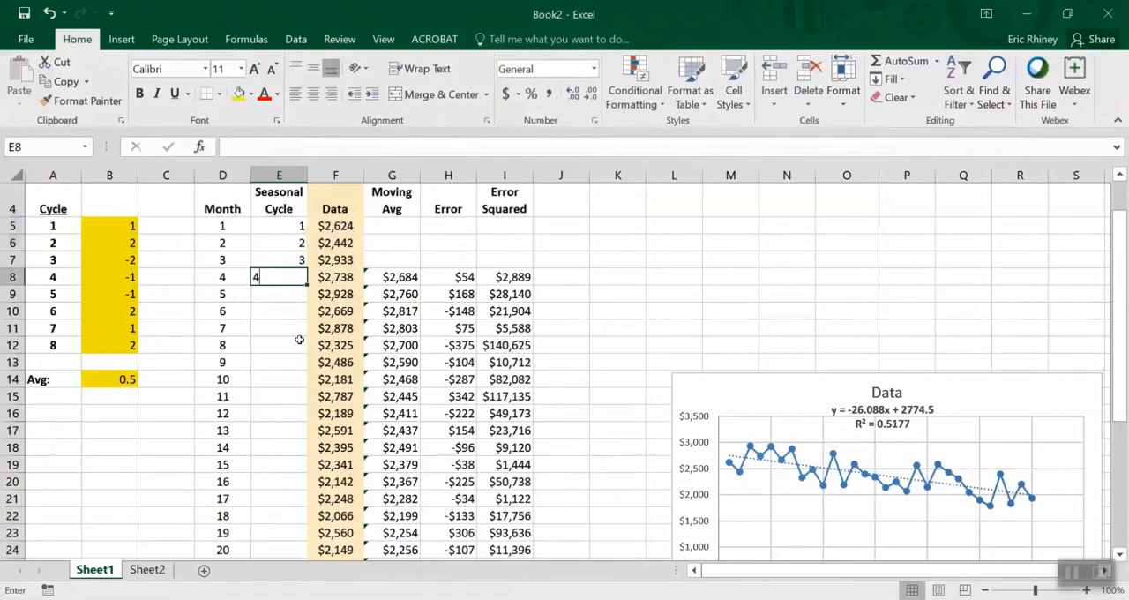
key("Return")
type("5")
key("Return")
type("6")
key("Return")
type("7")
key("Return")
type("8")
key("Up")
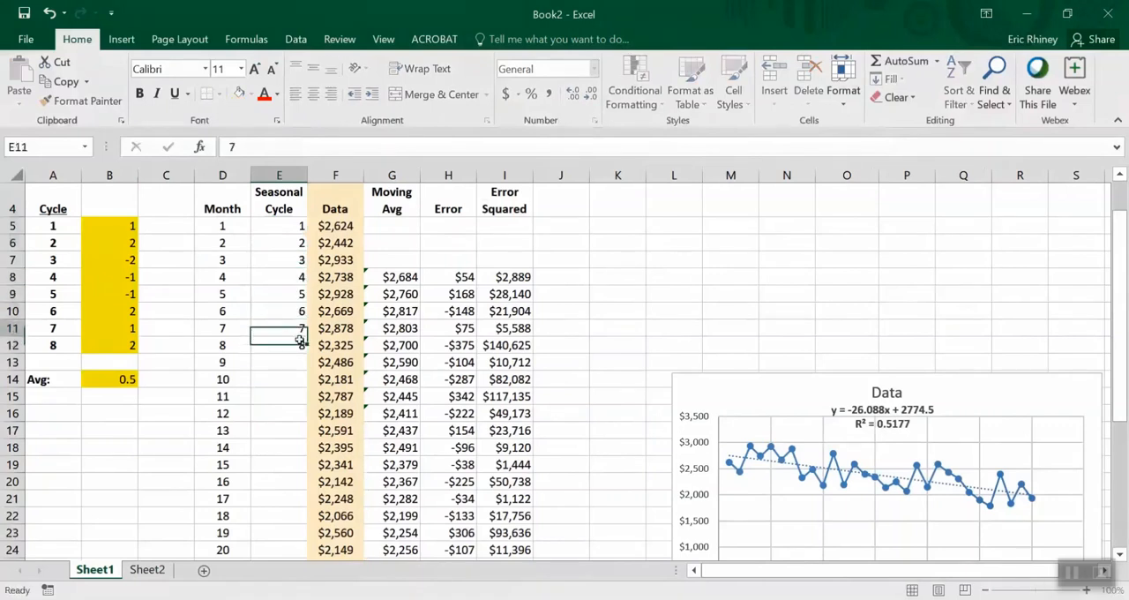
key("Up")
key("Up")
key("Up")
key("Up")
key("Up")
key("Up")
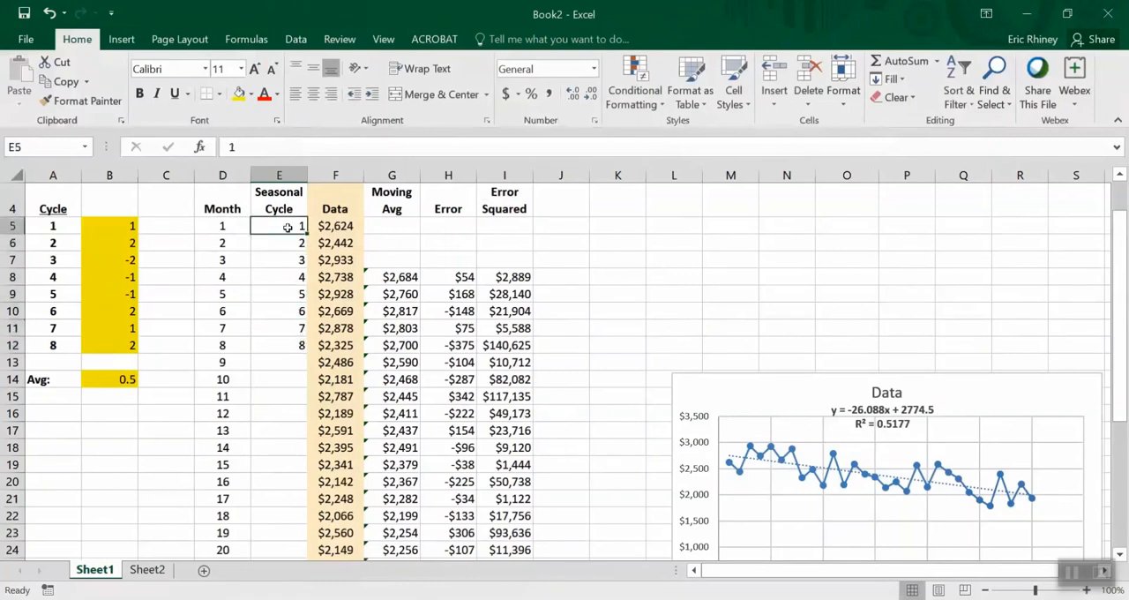
left_click_drag(290, 226, 278, 345)
key("ctrl+e")
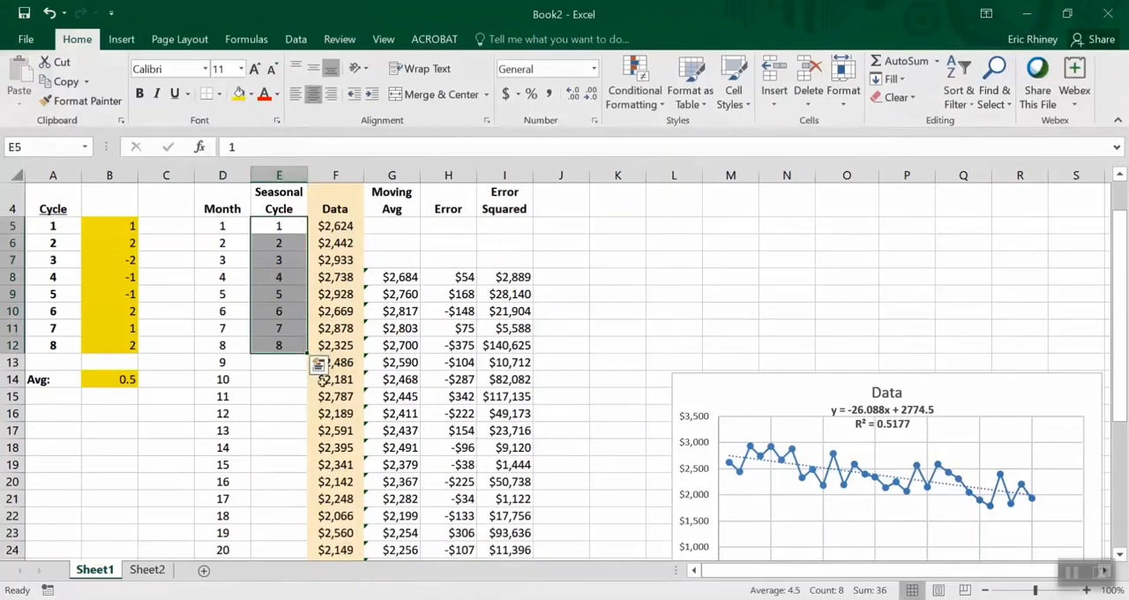
Repeat the 1 to 8 cycle numbers down the Seasonal Cycle column through E13:E36
key("ctrl+c")
left_click(280, 361)
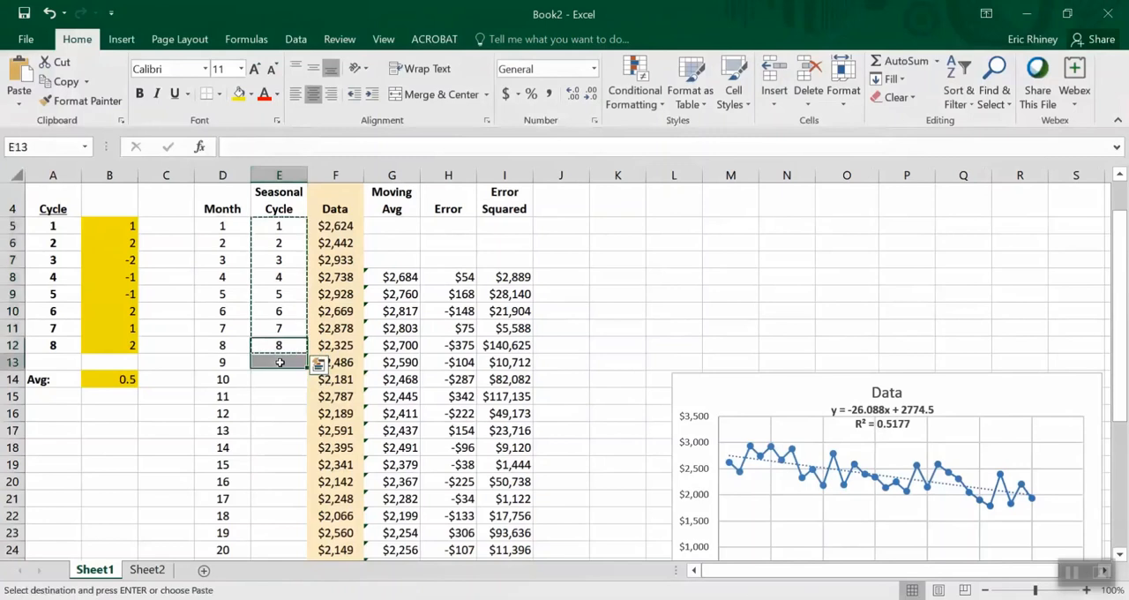
left_click_drag(279, 361, 279, 481)
key("ctrl+v")
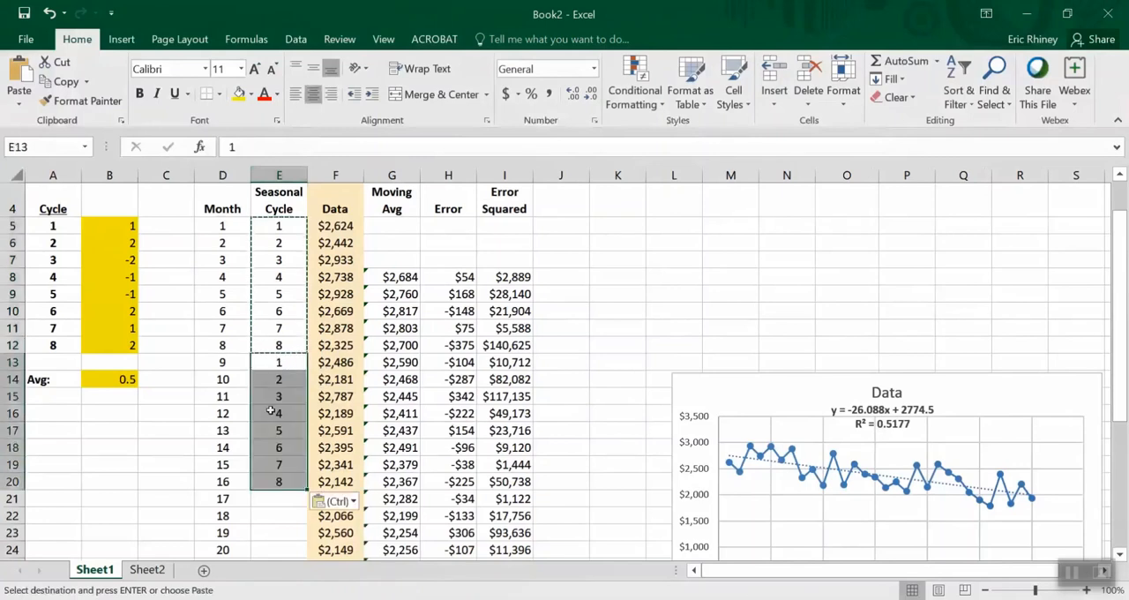
left_click_drag(272, 224, 263, 483)
left_click(267, 498)
key("ctrl+v")
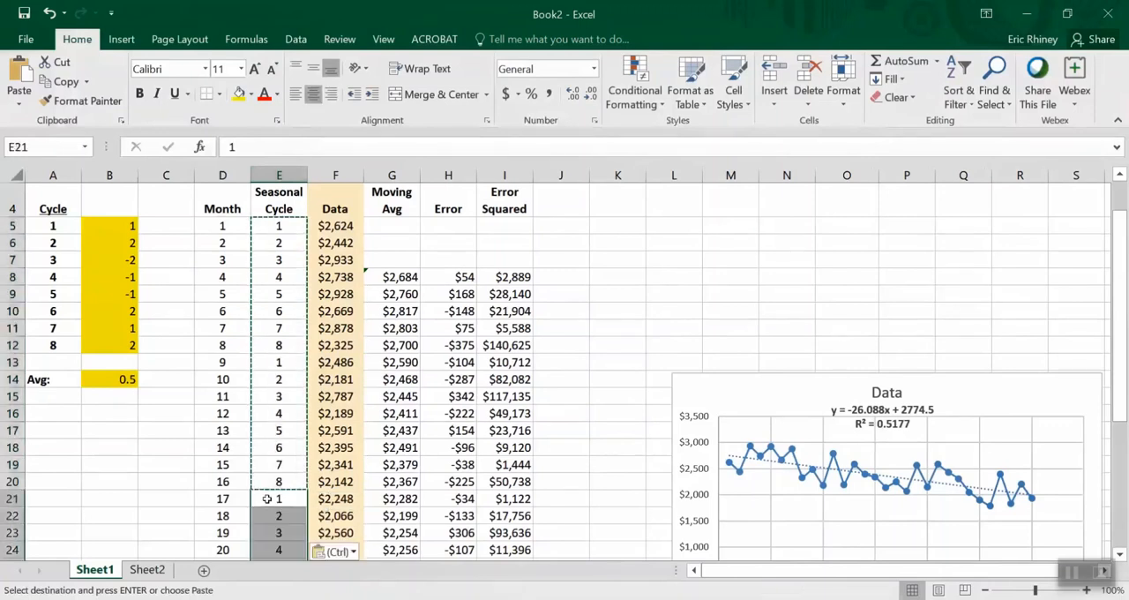
Paste the copied cycle numbers again below the existing ones, starting in cell E37
left_click(277, 226)
key("ctrl+shift+Down")
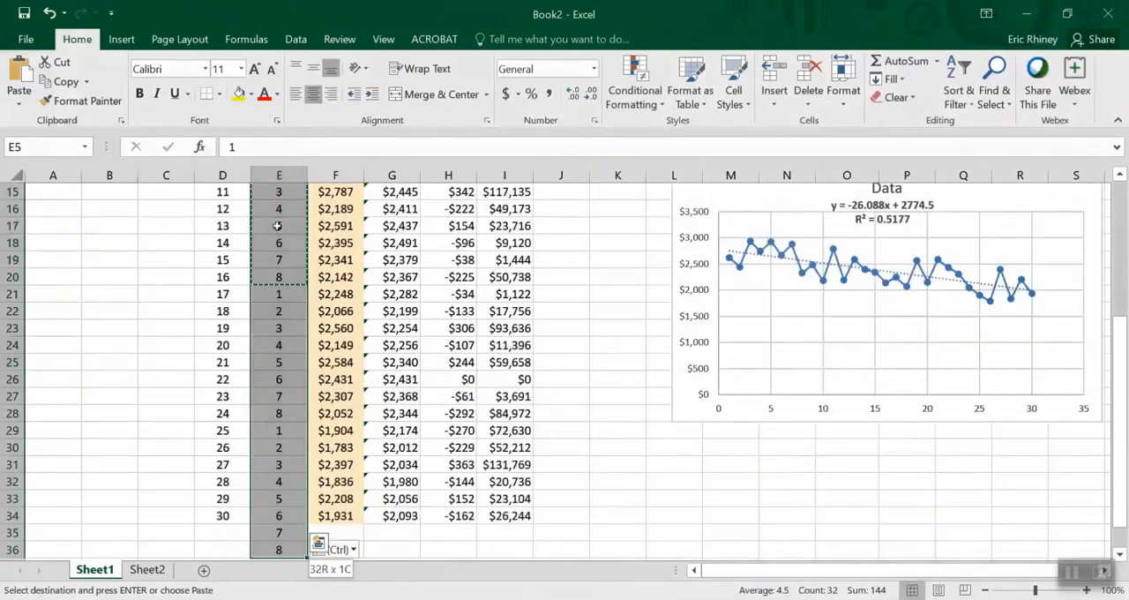
key("Down")
key("Down")
key("Down")
key("Down")
key("Down")
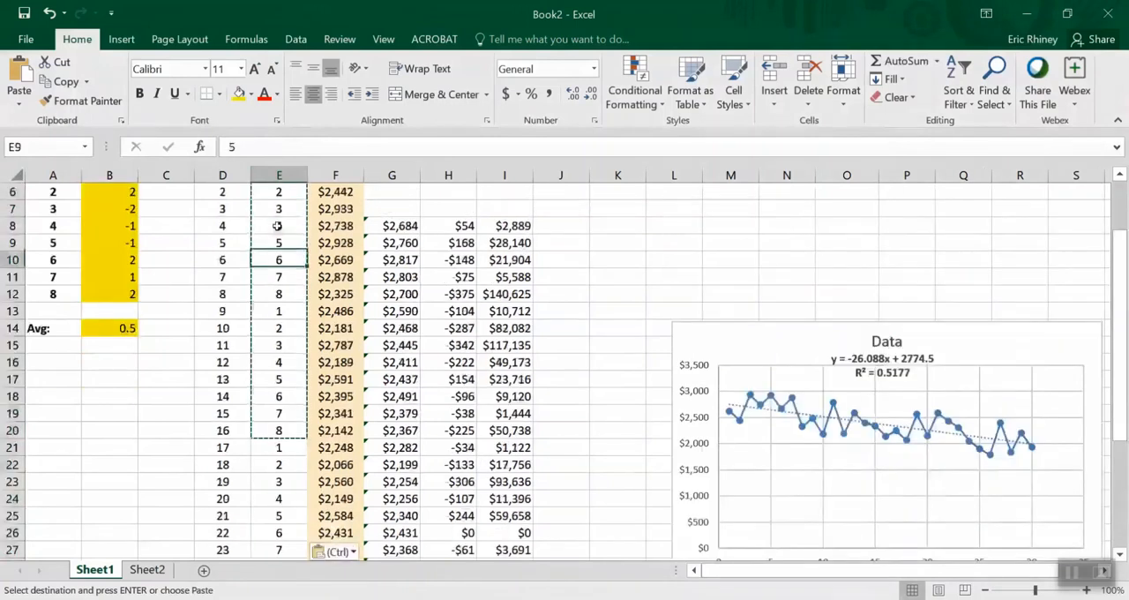
key("ctrl+Down")
key("Down")
key("Down")
key("Down")
key("Up")
key("Up")
key("Up")
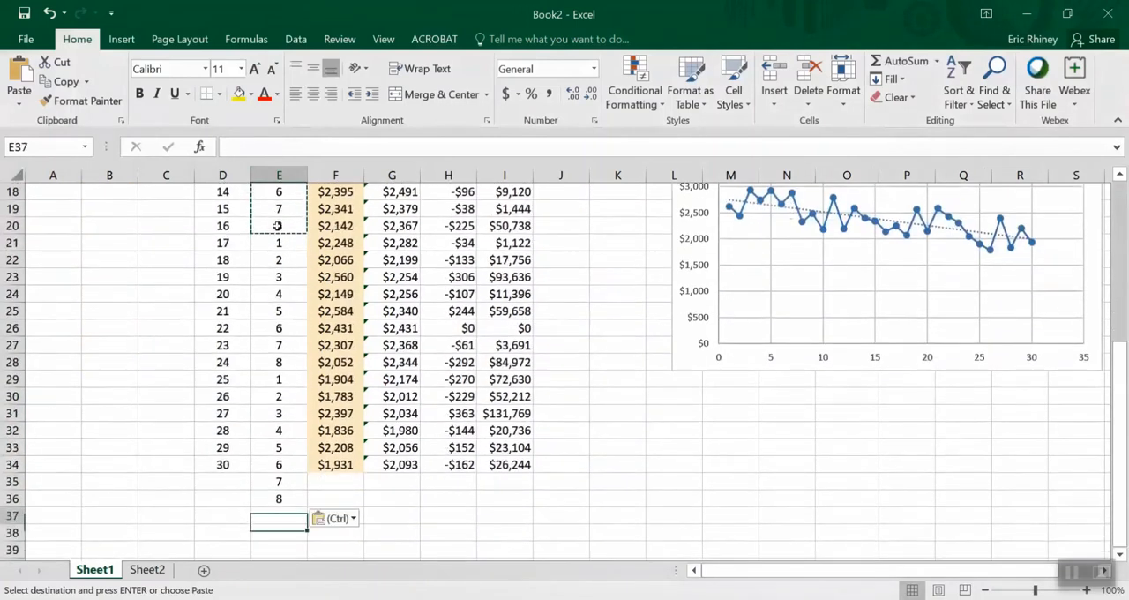
key("Down")
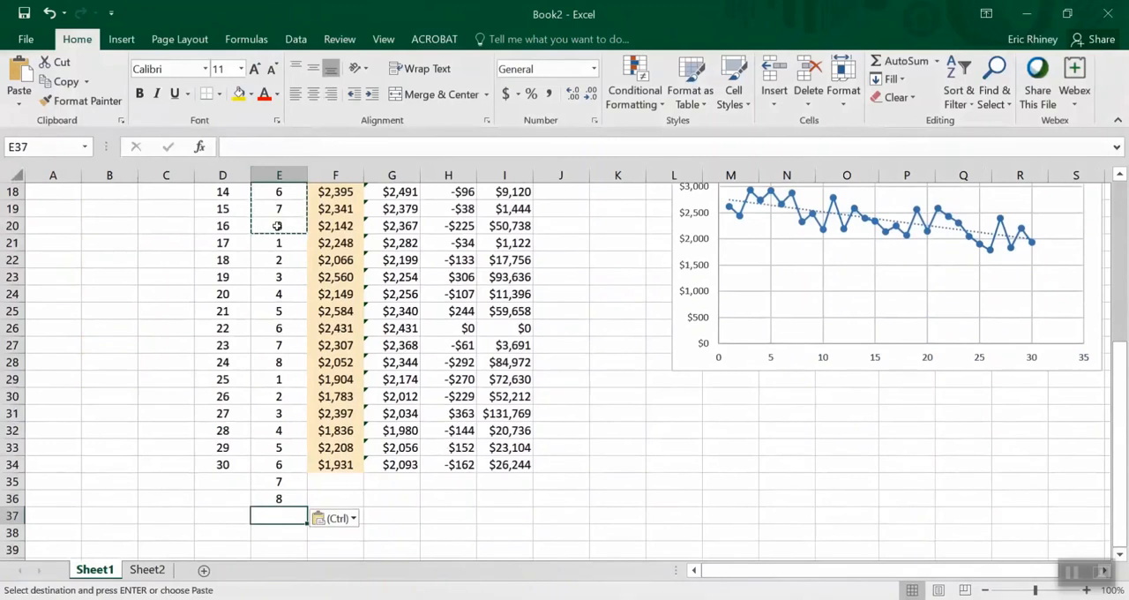
key("ctrl+v")
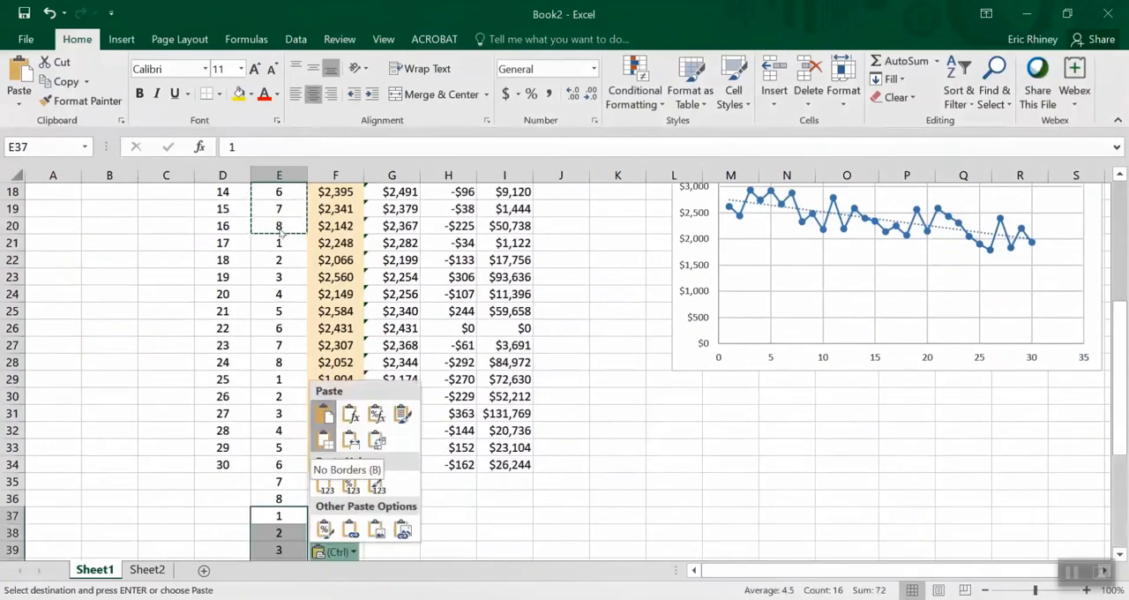
key("Escape")
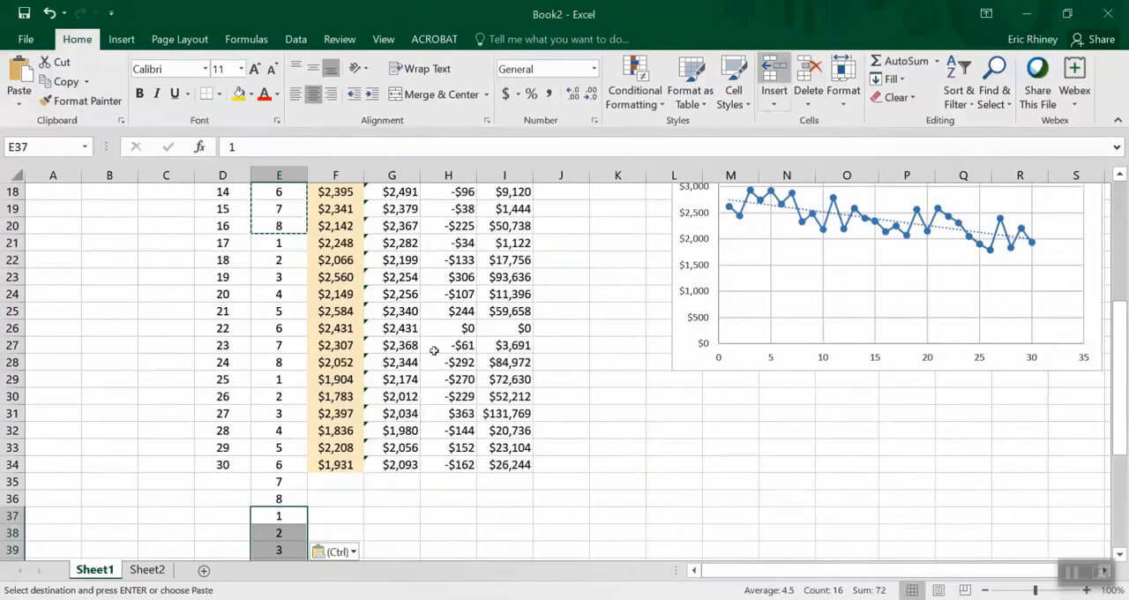
Extend the Month column by entering 31 to 36 in cells D35:D40
left_click(226, 481)
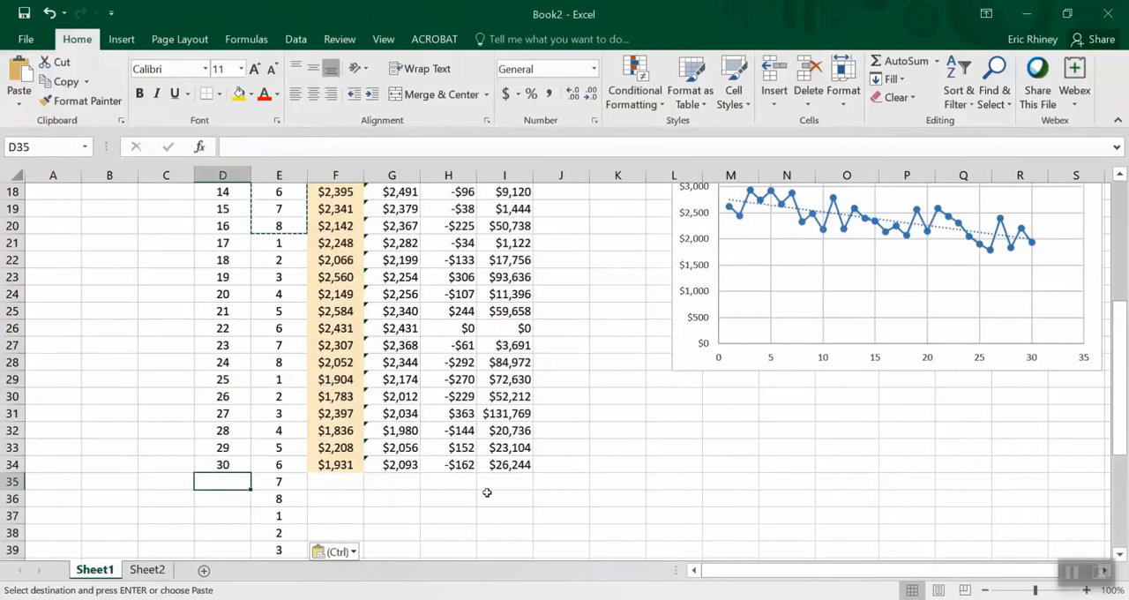
type("31")
key("Return")
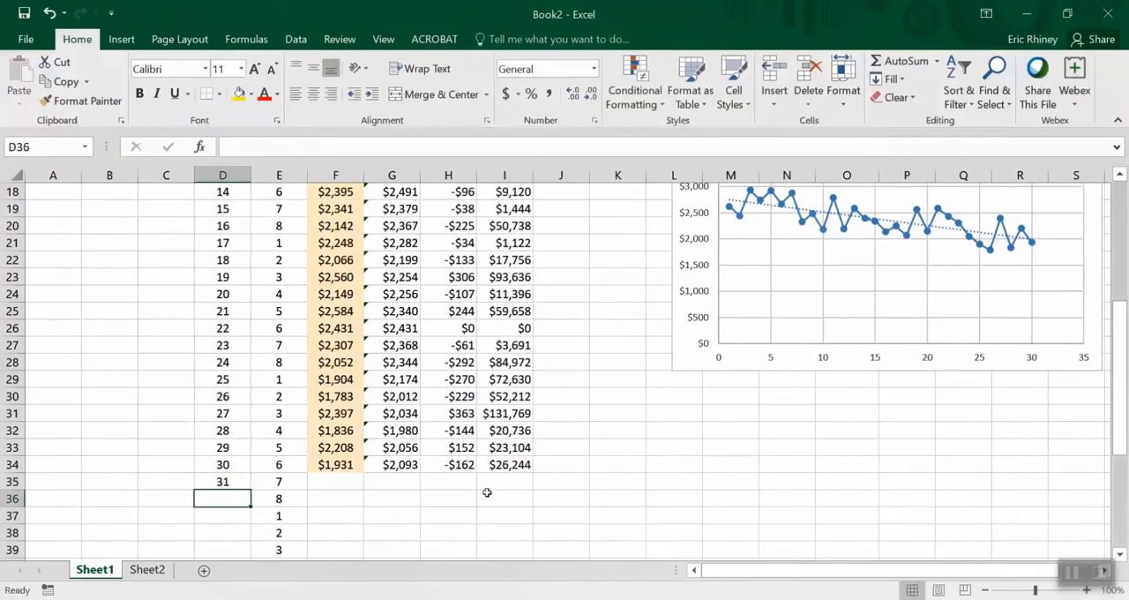
type("32")
key("Return")
type("33")
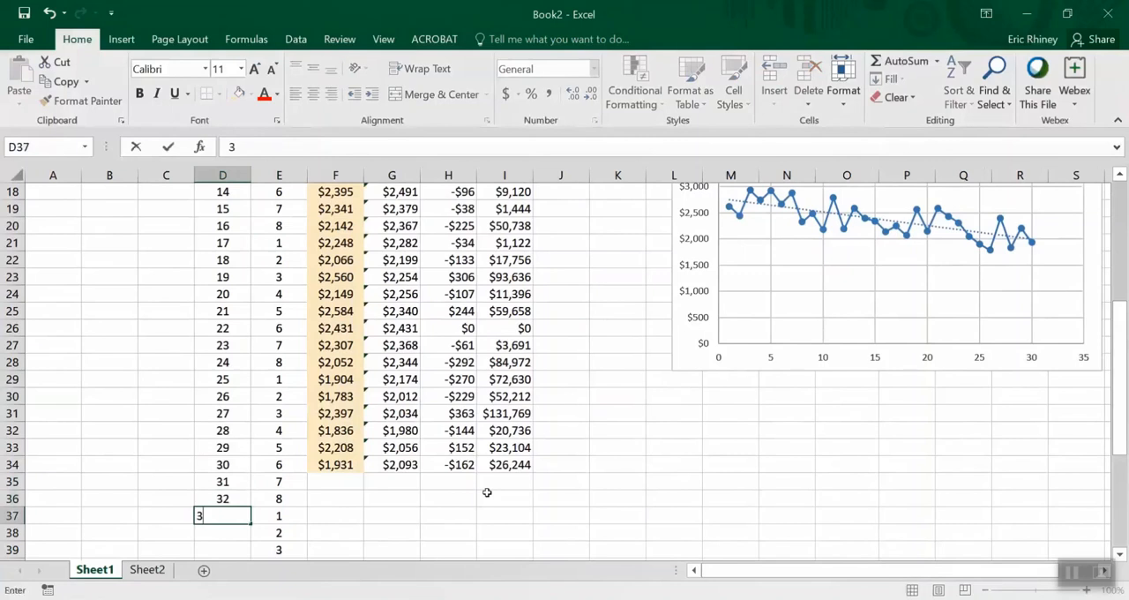
key("Return")
type("34")
key("Return")
type("35")
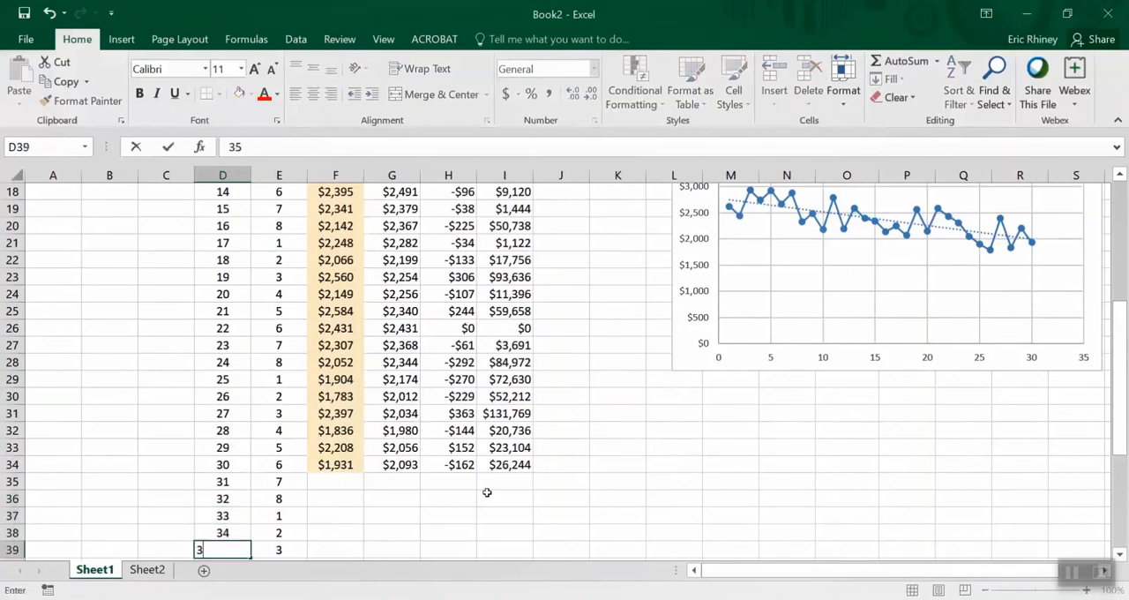
key("Return")
type("36")
key("Return")
Review the Month, Seasonal Cycle and Data columns from the added rows back to the first months, and compare them with the sales chart
key("Up")
key("Up")
key("Up")
key("Up")
key("Up")
key("Up")
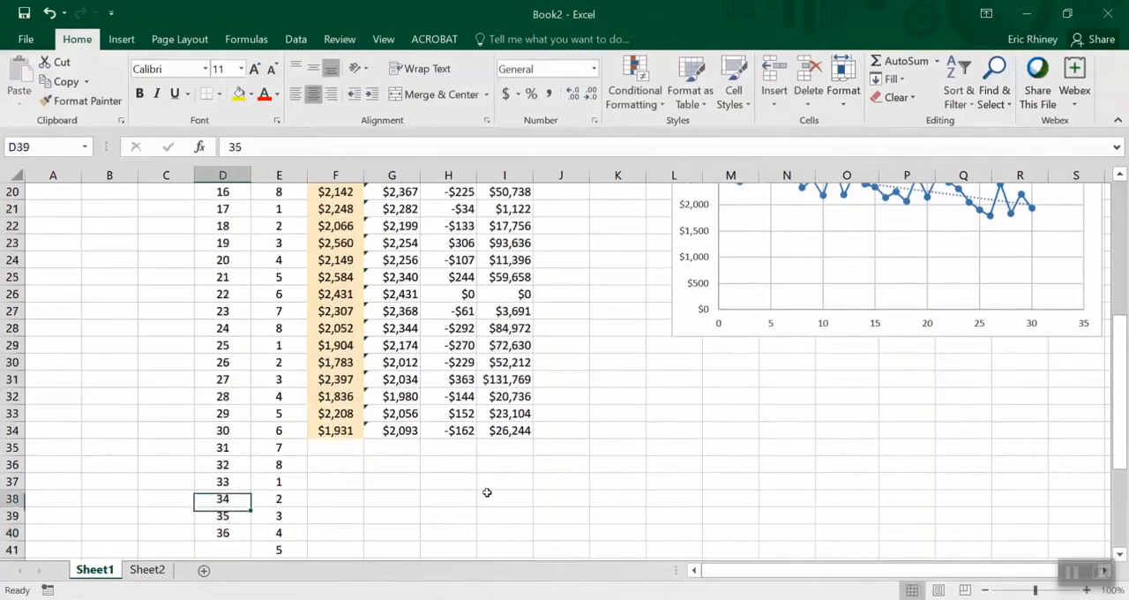
key("Right")
key("Right")
key("Up")
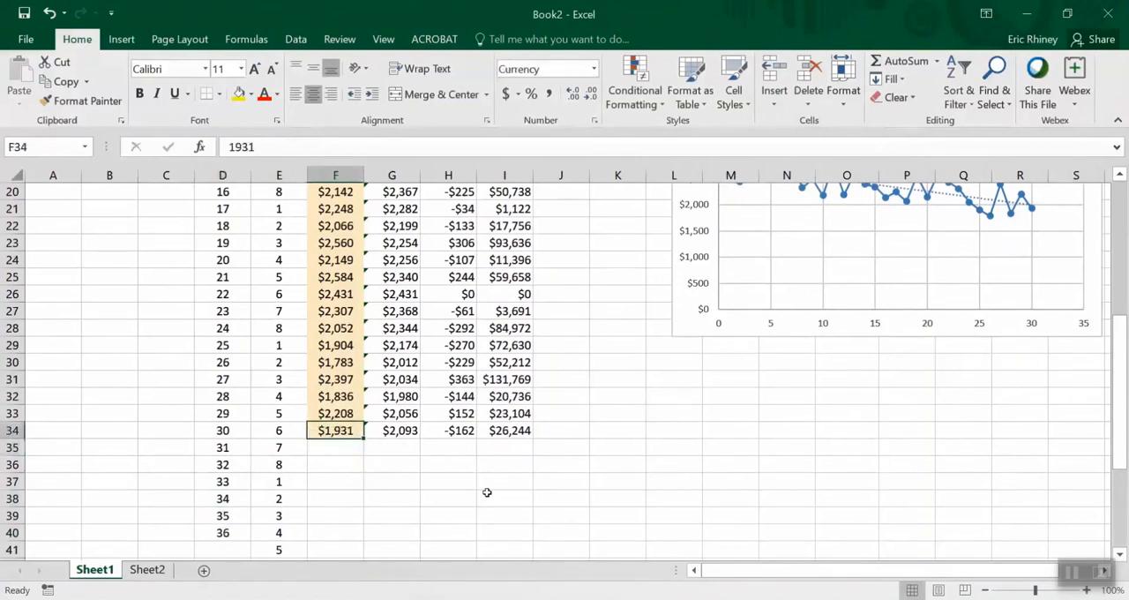
key("Up")
key("Up")
key("Up")
key("Up")
key("Up")
key("Up")
key("Up")
key("Up")
key("Up")
key("Up")
key("Up")
key("Up")
key("Up")
key("Up")
key("Up")
key("Up")
key("Up")
key("Up")
key("Up")
key("Up")
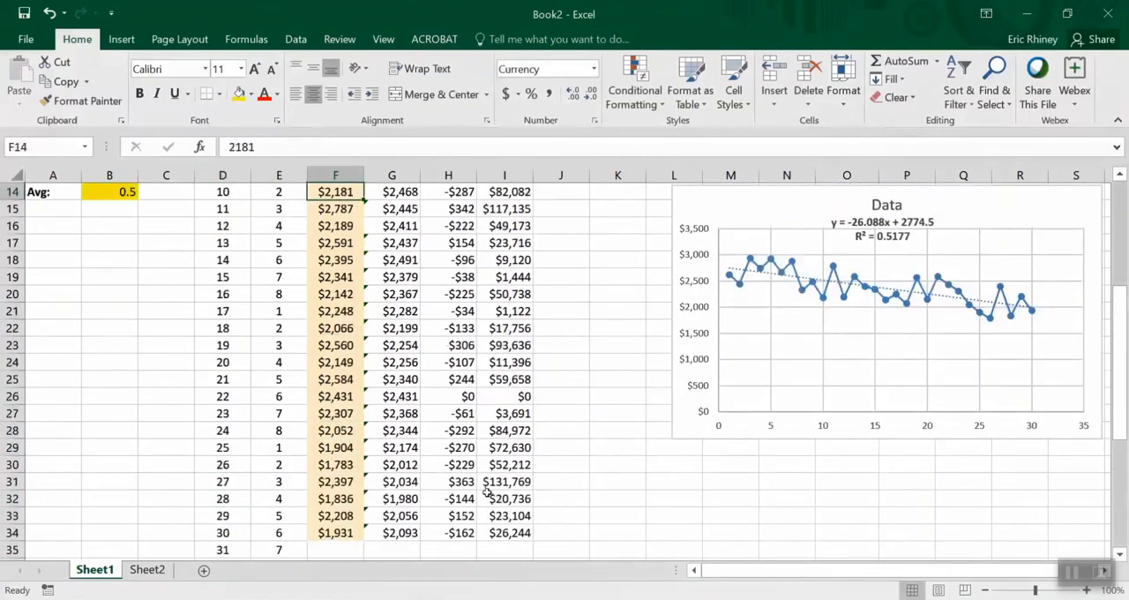
key("Up")
key("Up")
key("Up")
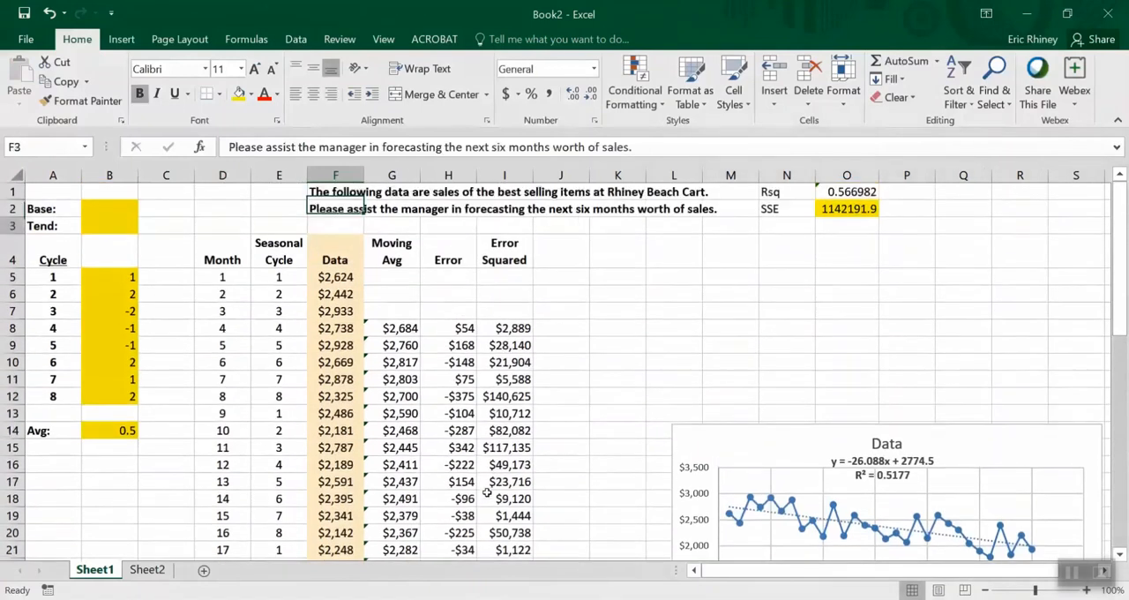
key("Left")
key("Up")
key("Up")
key("Up")
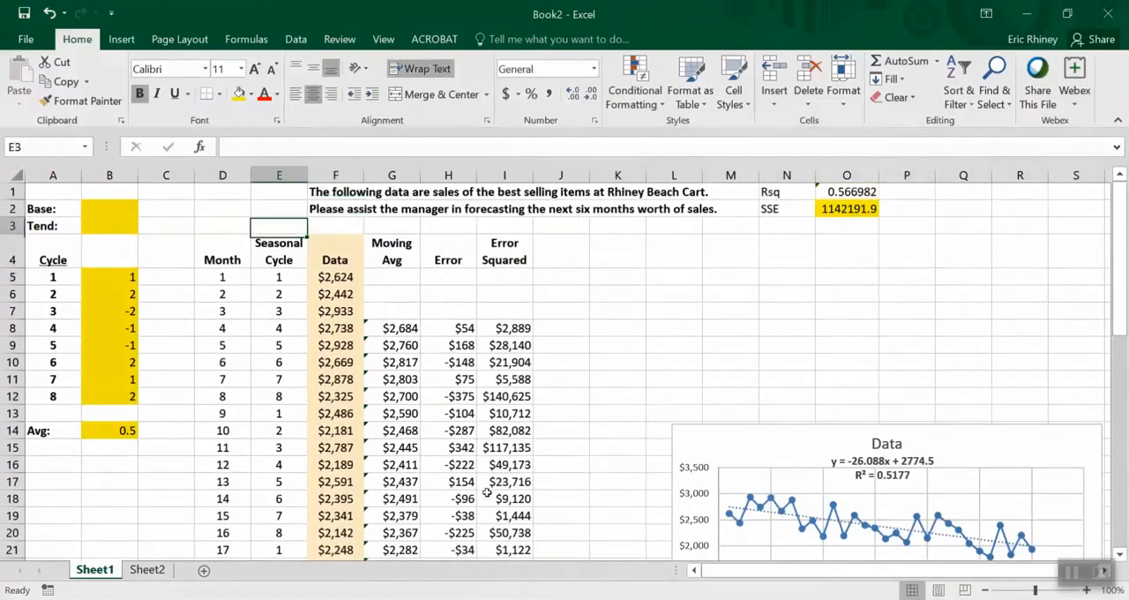
key("Down")
key("Down")
key("Down")
key("Left")
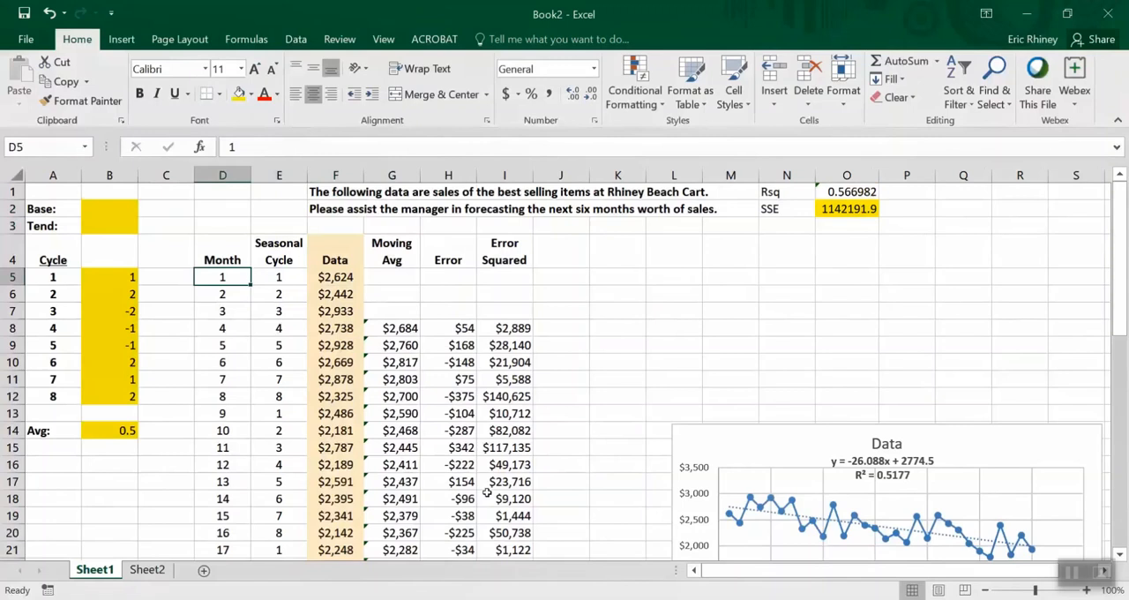
key("Down")
key("Down")
key("Down")
key("Down")
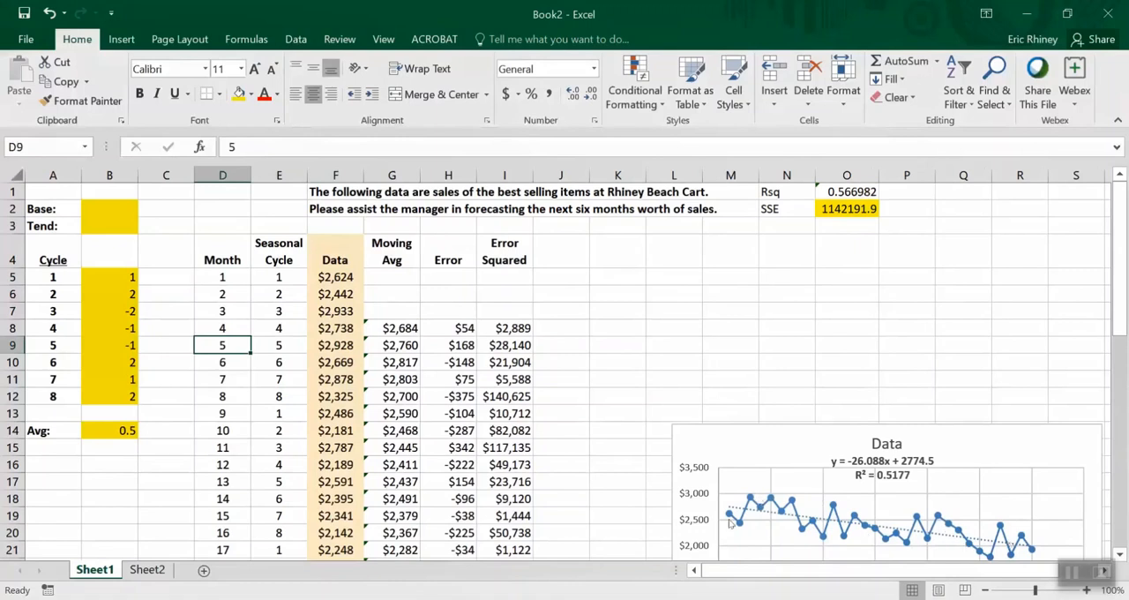
mouse_move(730, 514)
Change the heading in cell G4 to "Additive Forecast"
left_click(379, 252)
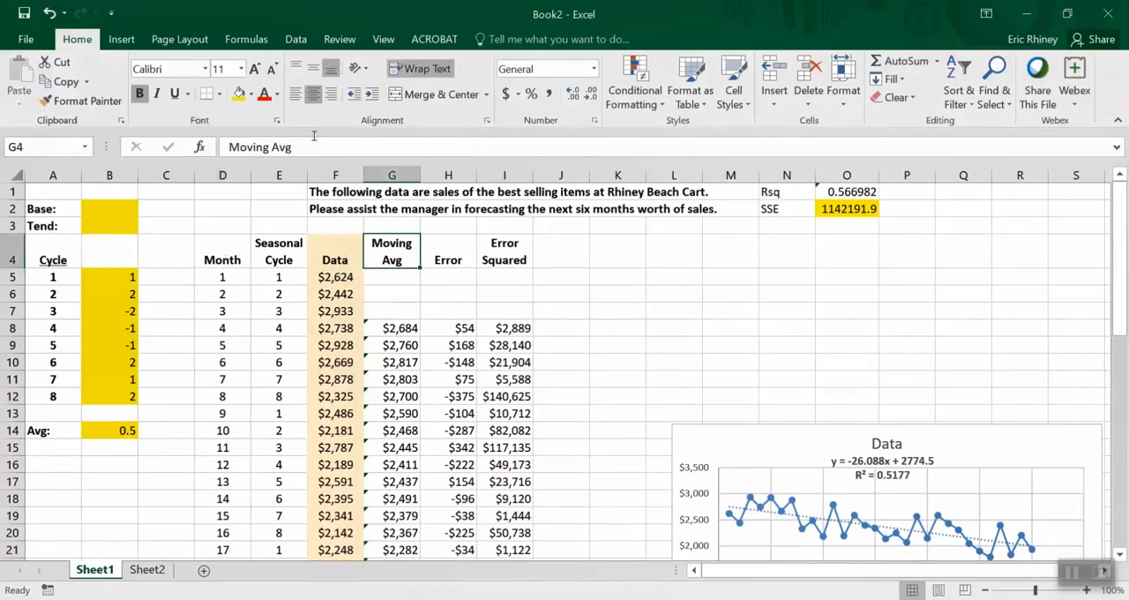
left_click_drag(313, 136, 226, 146)
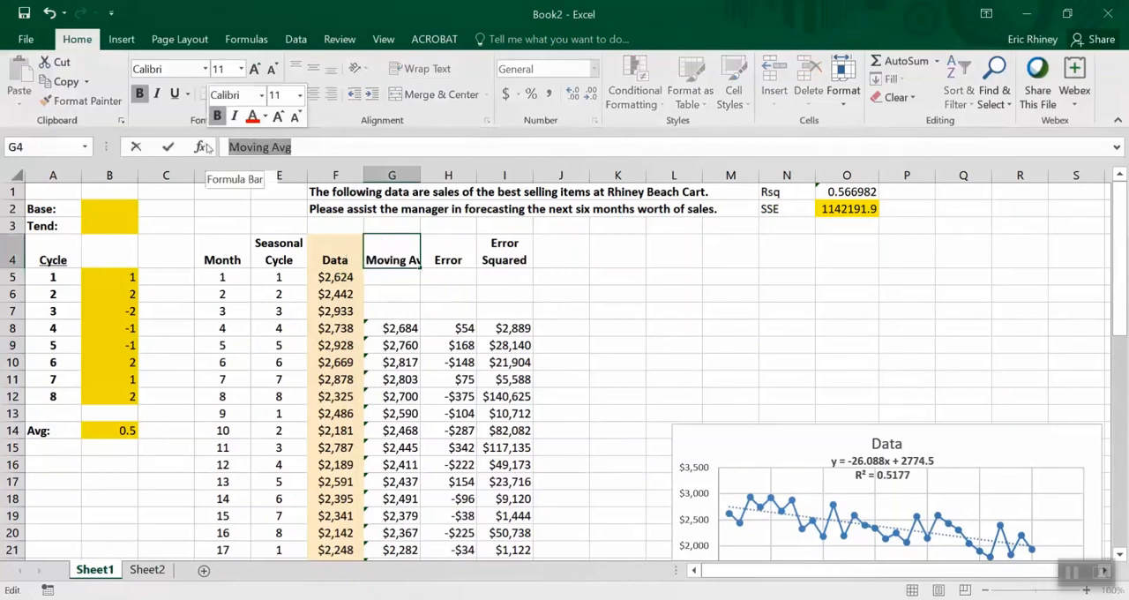
type("Additive Forecast")
key("Return")
key("Down")
key("Down")
key("Up")
key("Up")
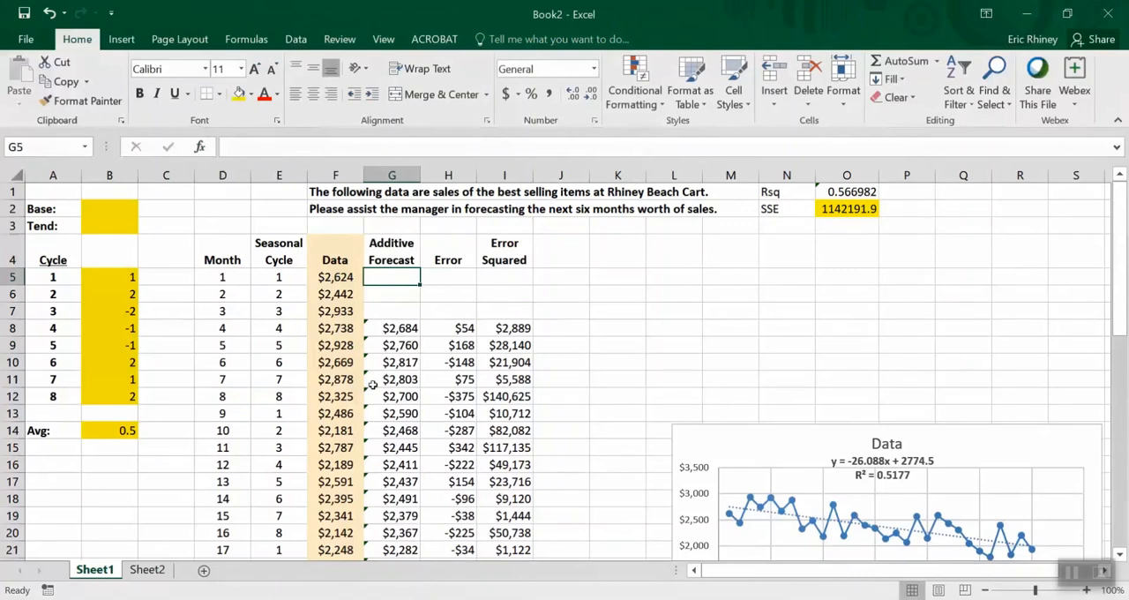
Start the Additive Forecast formula in G5 with an absolute reference to the base, =$B$2+
type("=")
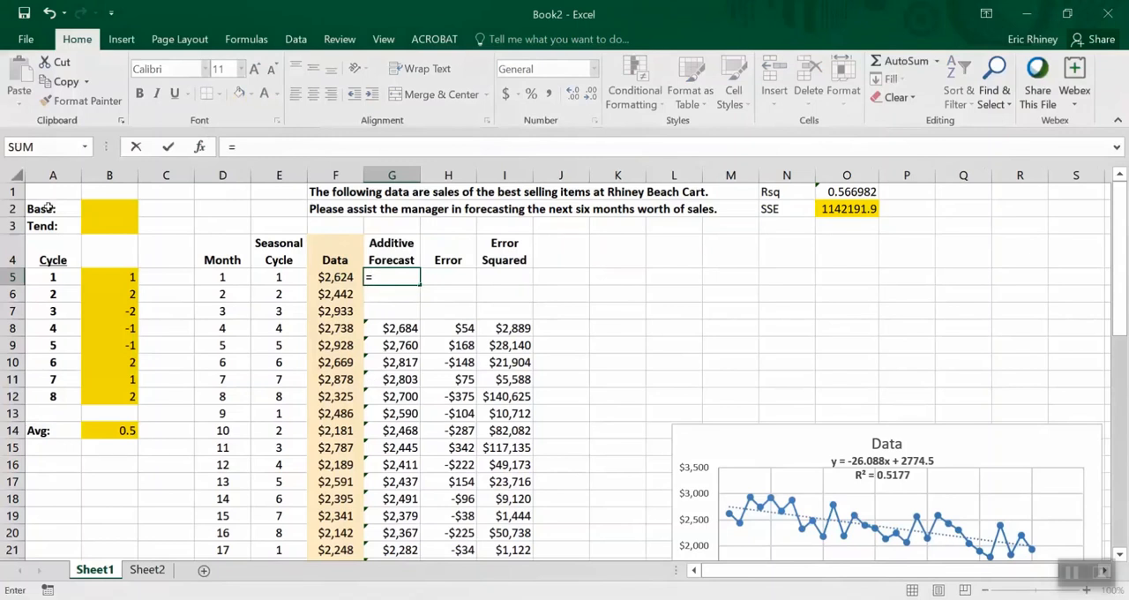
left_click(97, 208)
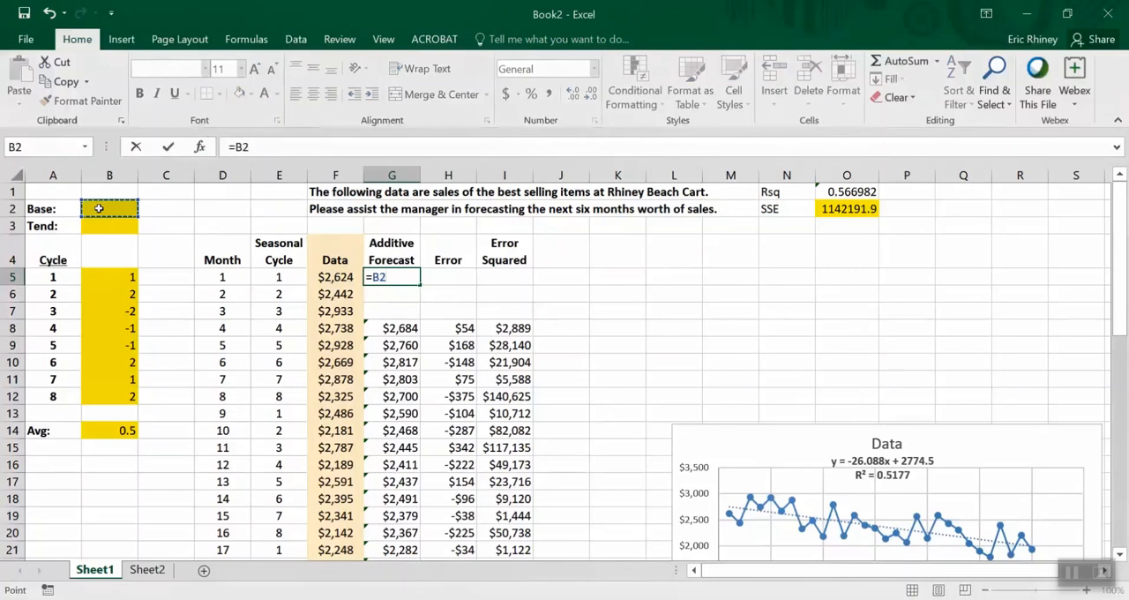
key("F4")
type("+(")
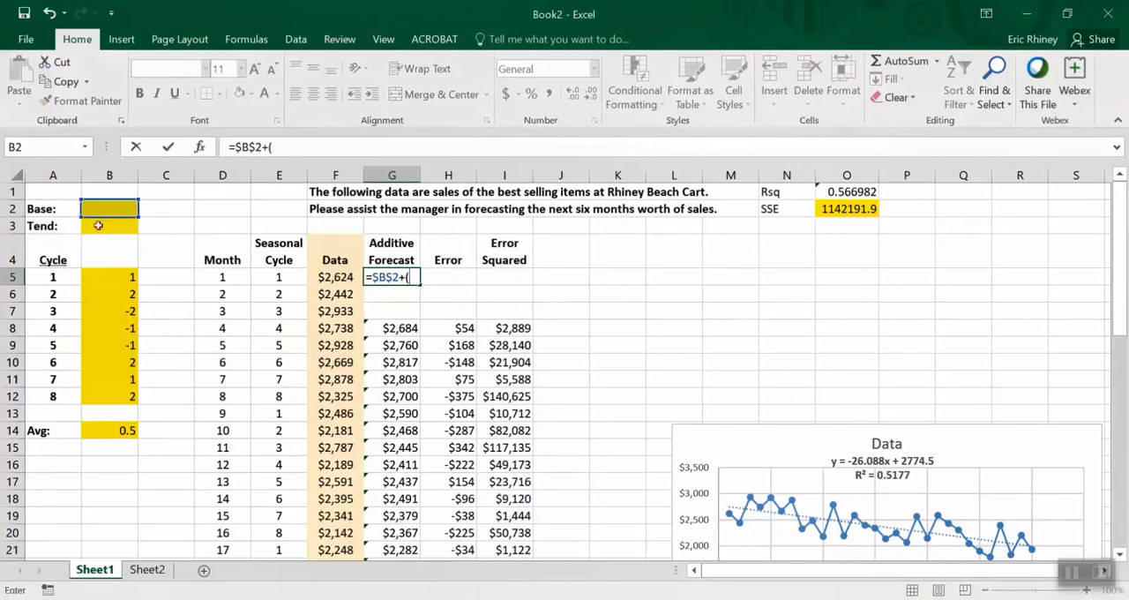
type("B3")
Add the trend term ($B$3*D5) to the formula in G5, multiplying the fixed trend cell by the month number
left_click(98, 226)
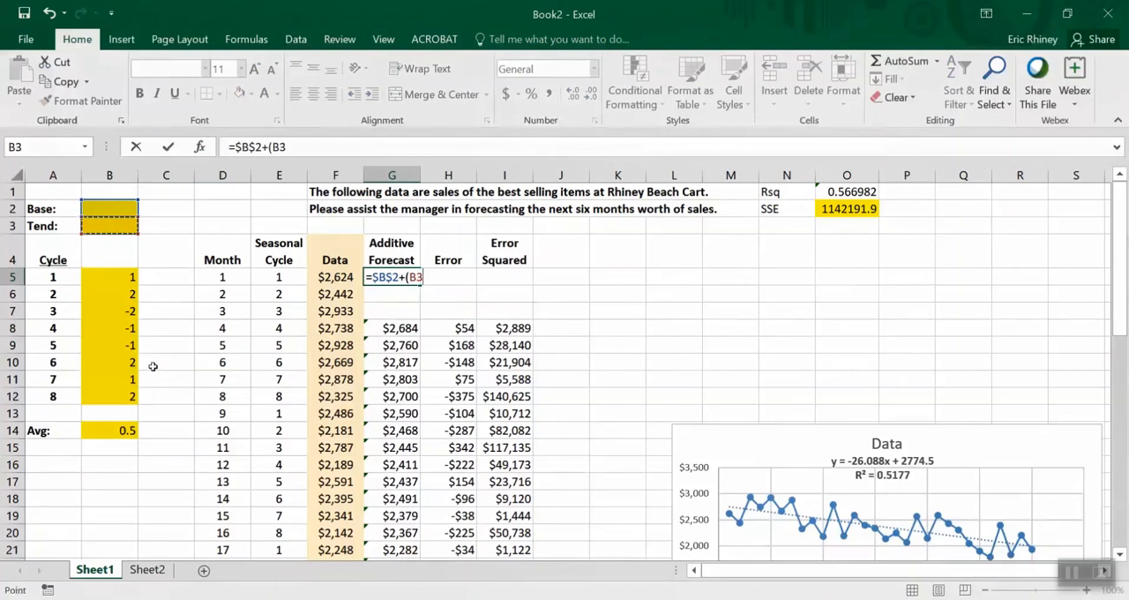
key("F4")
type("*")
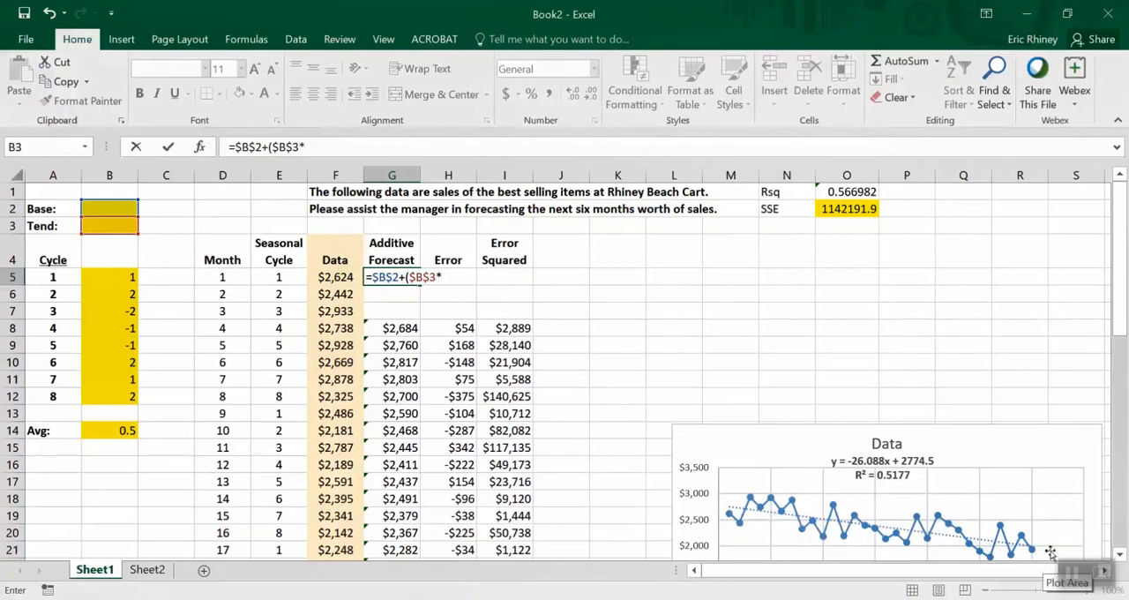
left_click_drag(1124, 321, 1123, 381)
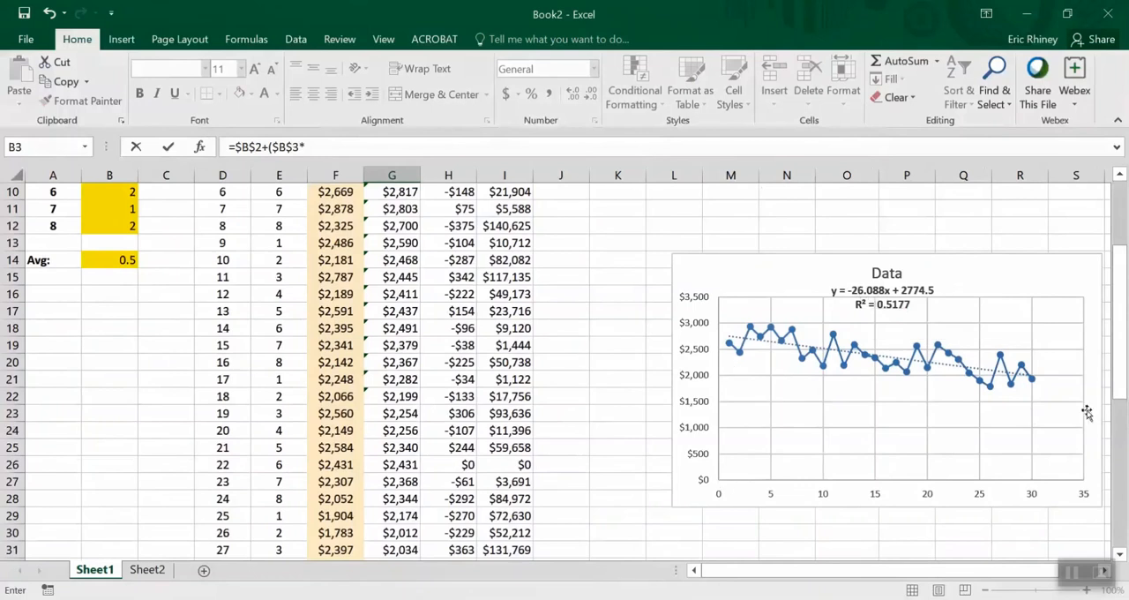
left_click_drag(1122, 344, 1126, 275)
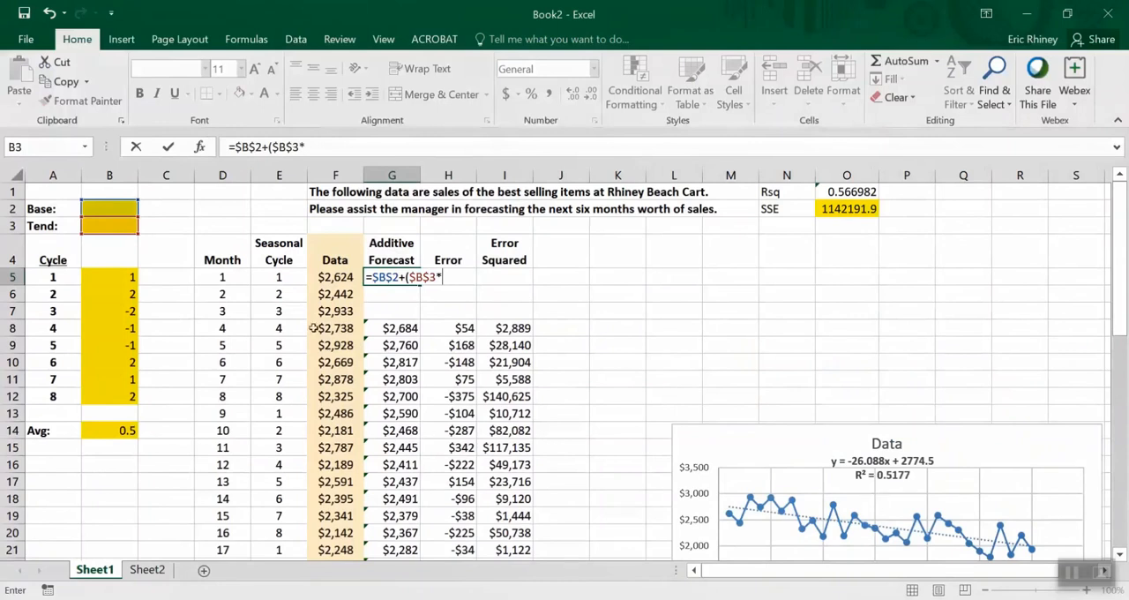
left_click(205, 276)
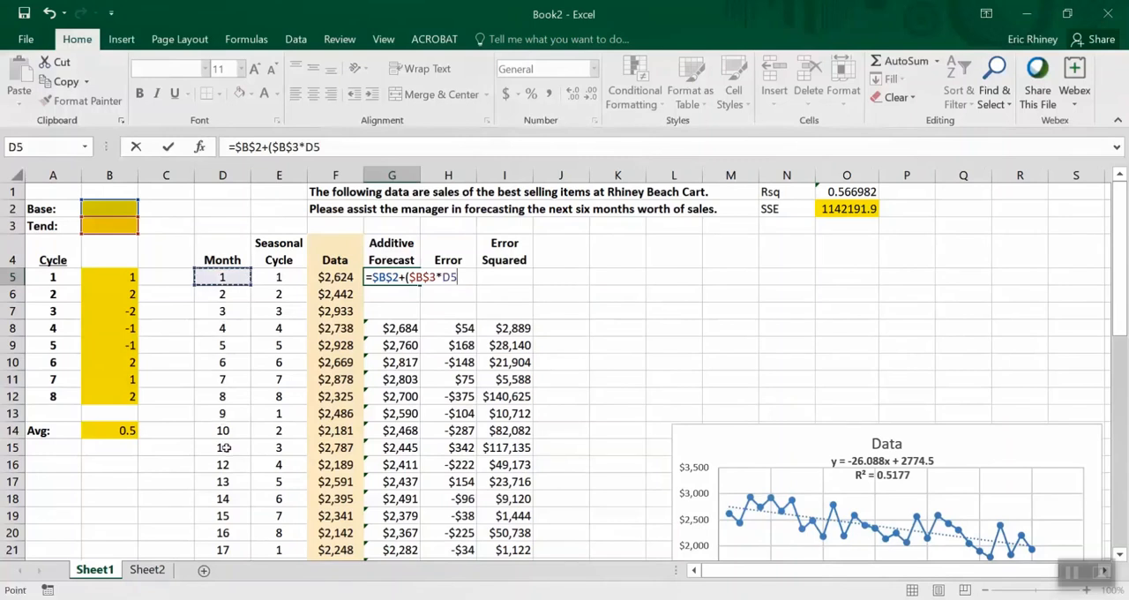
left_click(323, 146)
type(")")
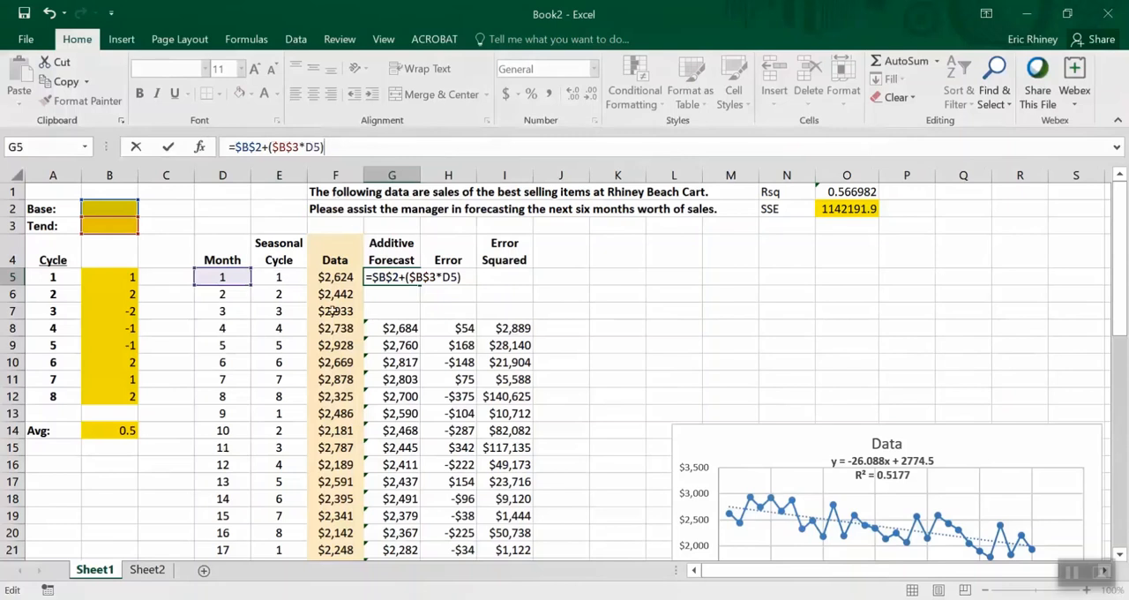
Add a VLOOKUP term to the G5 formula, using the seasonal cycle number in E5 as the lookup value
type("+")
type("vl")
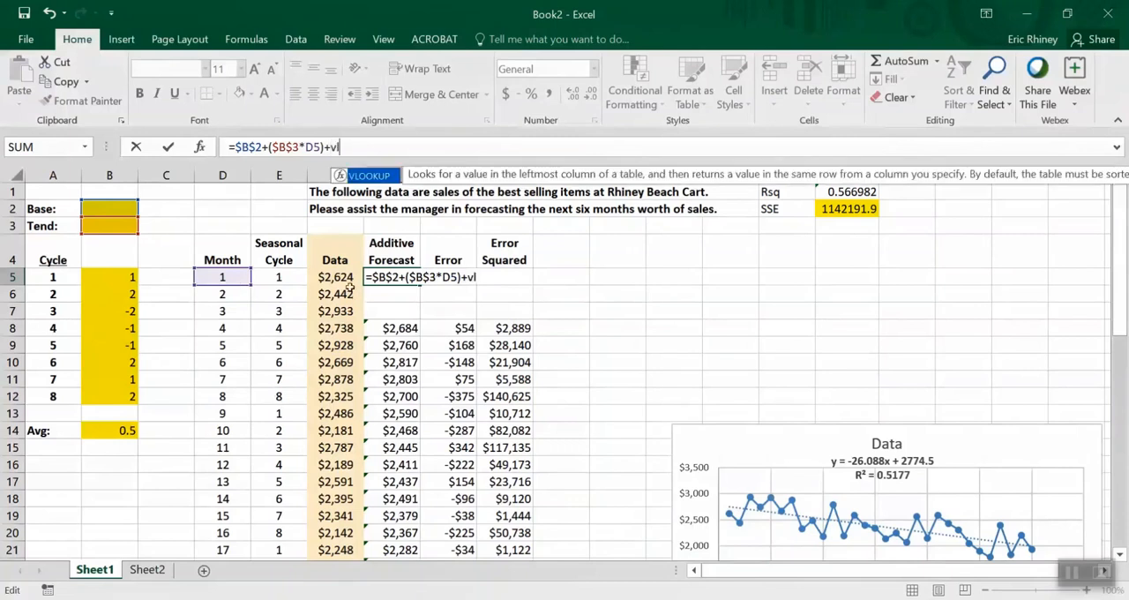
type("ookup(")
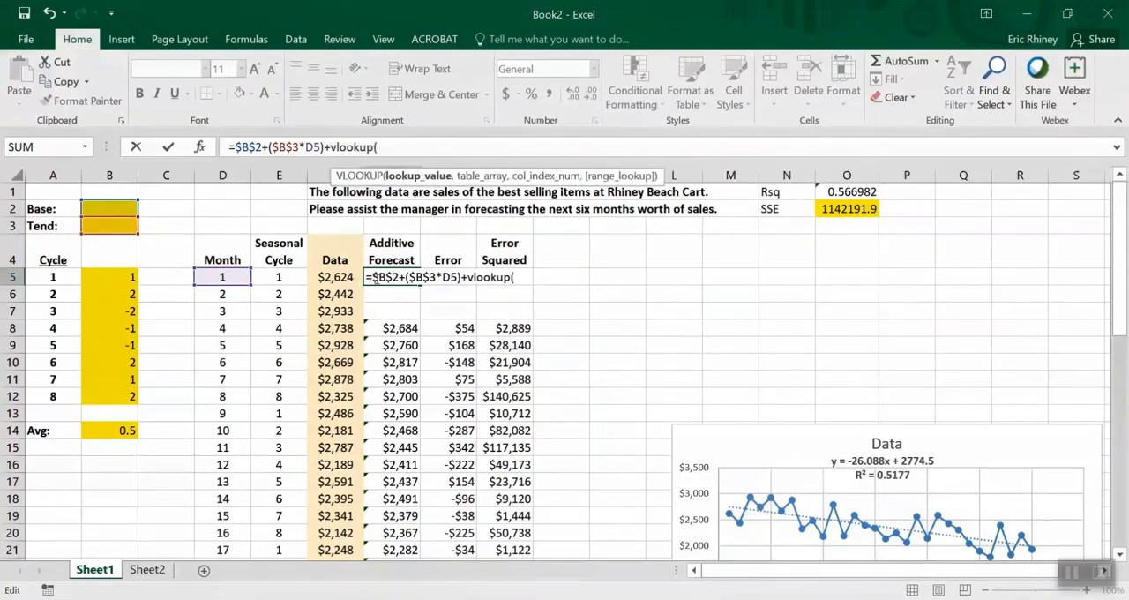
left_click(268, 272)
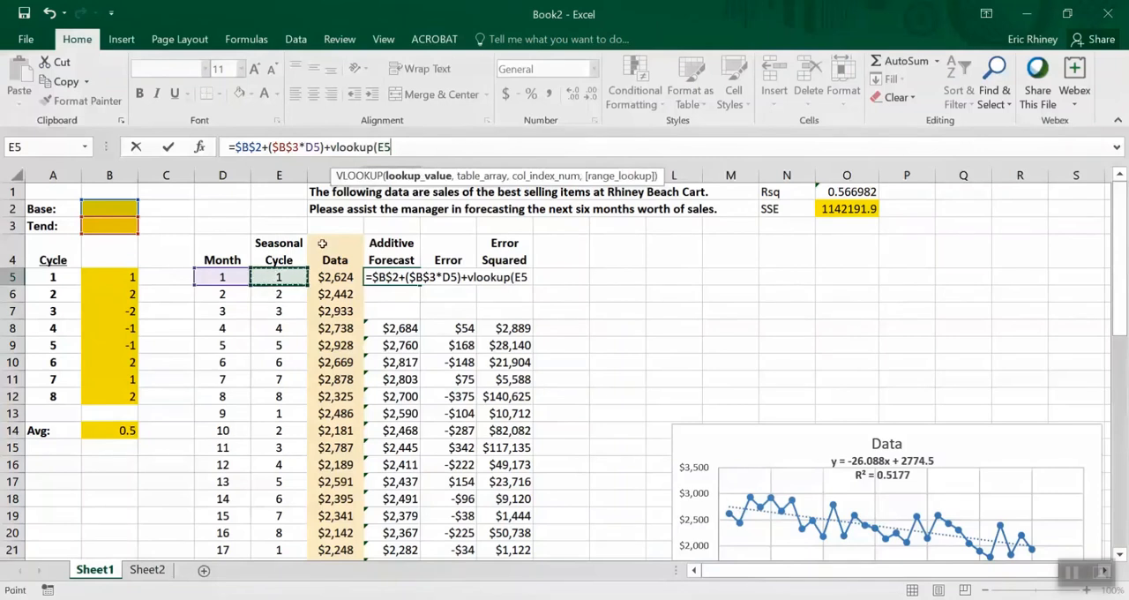
type(",")
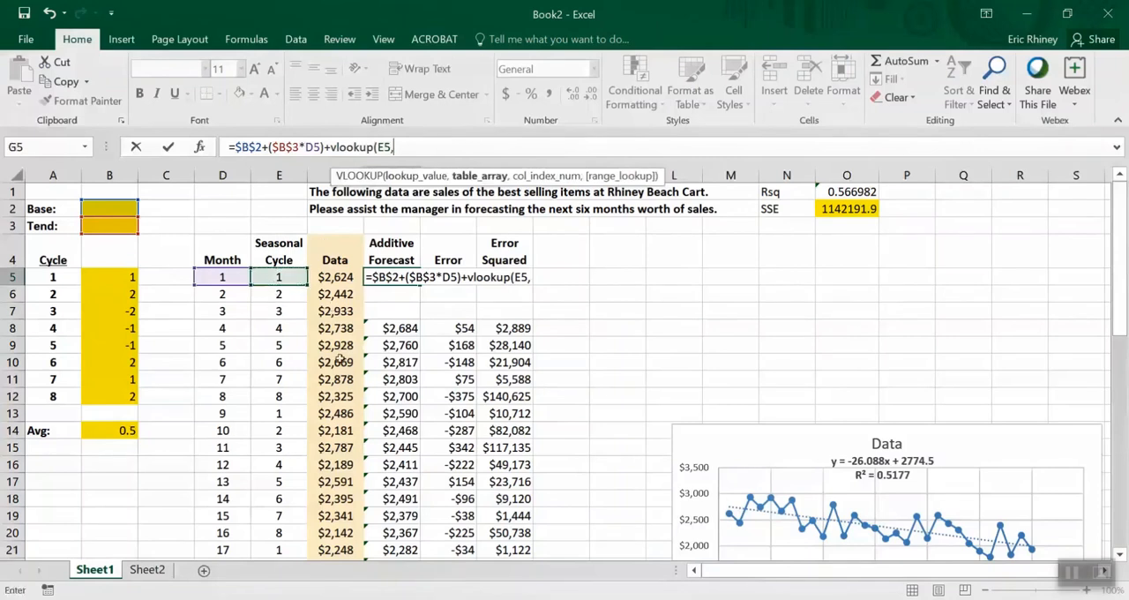
Complete the VLOOKUP in G5 with table range A5:B12 and column index 2, and enter the formula
left_click(51, 277)
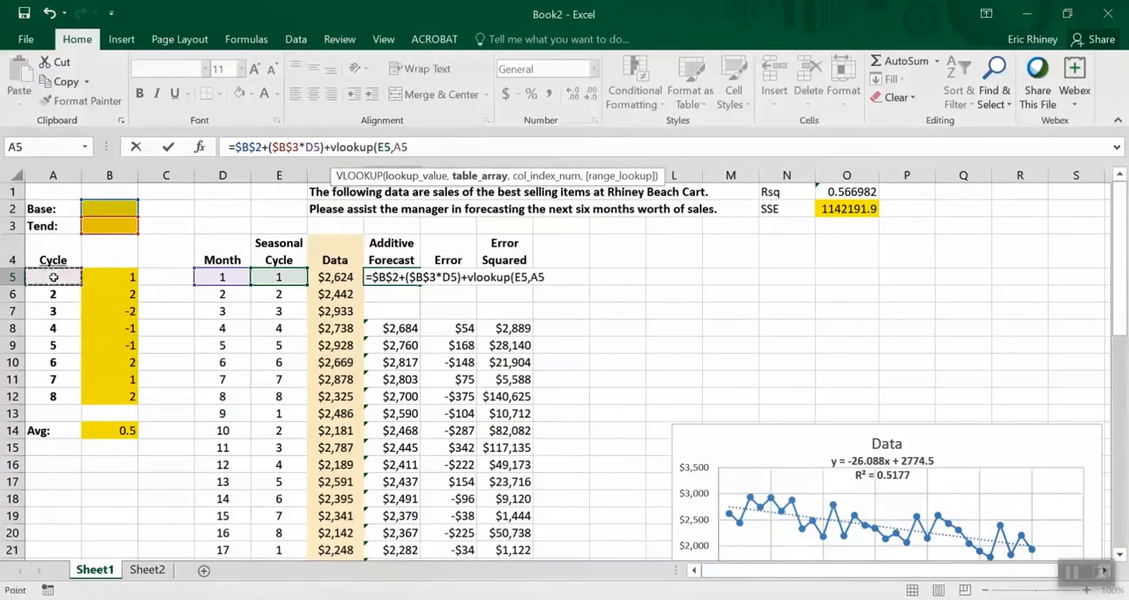
left_click_drag(53, 276, 102, 396)
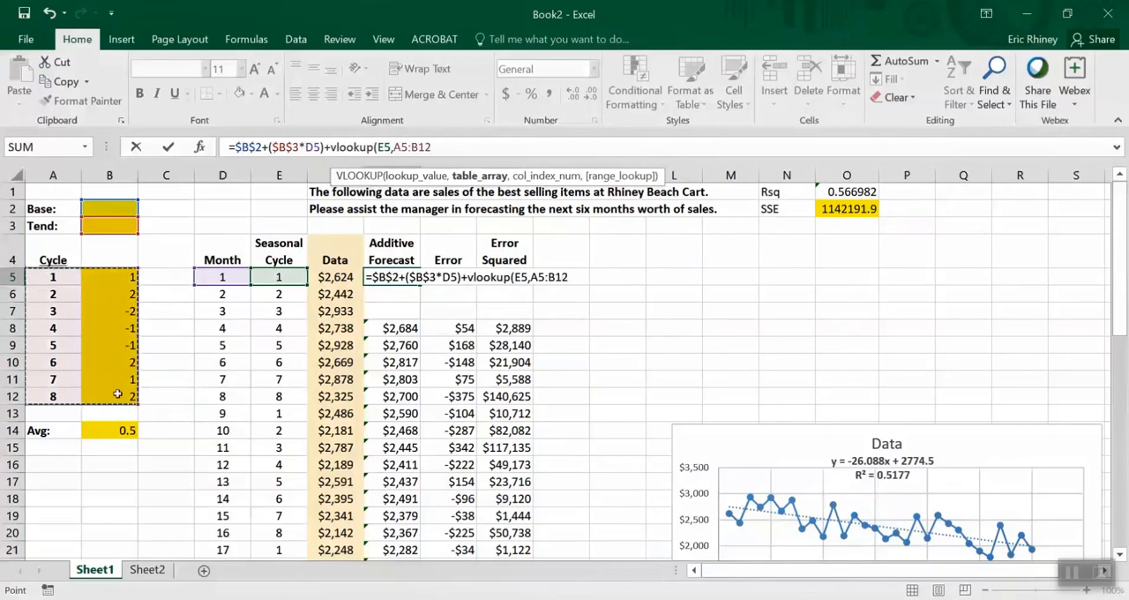
type(",")
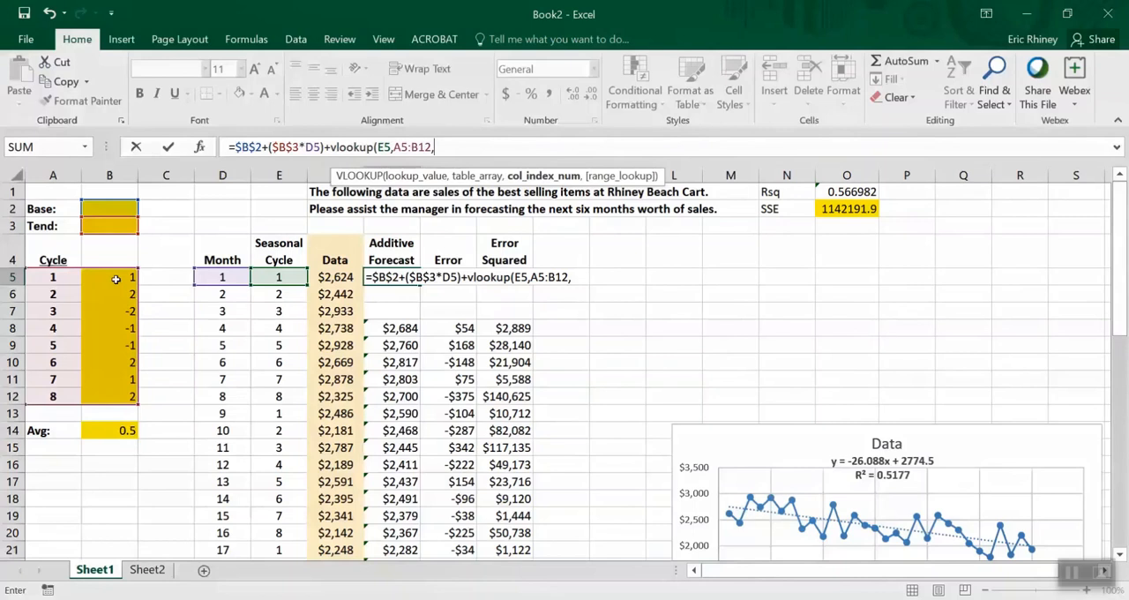
type("2)")
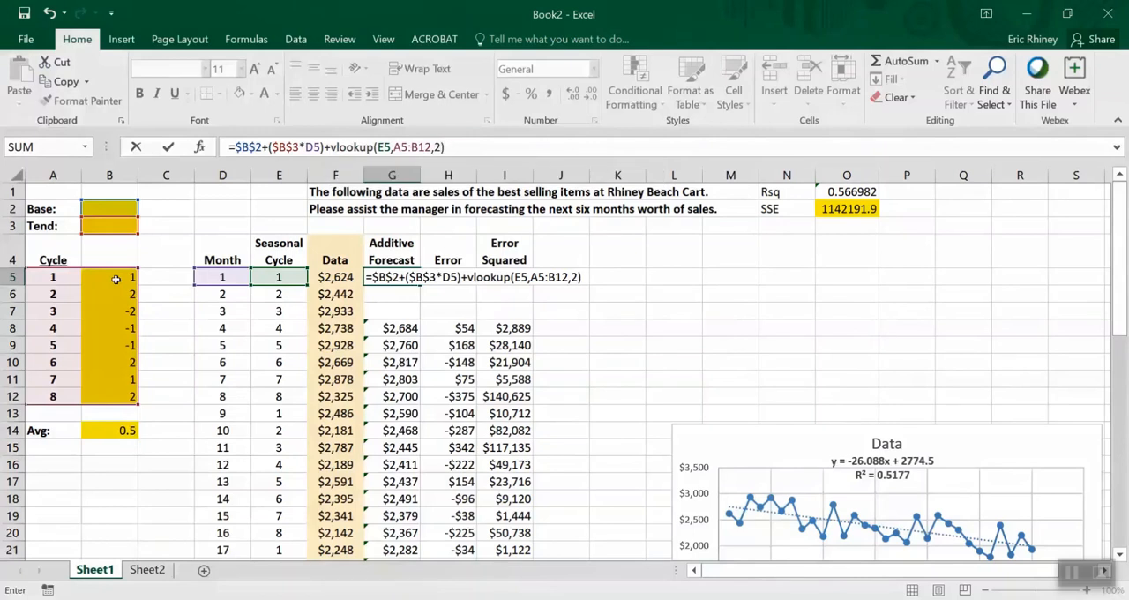
key("Return")
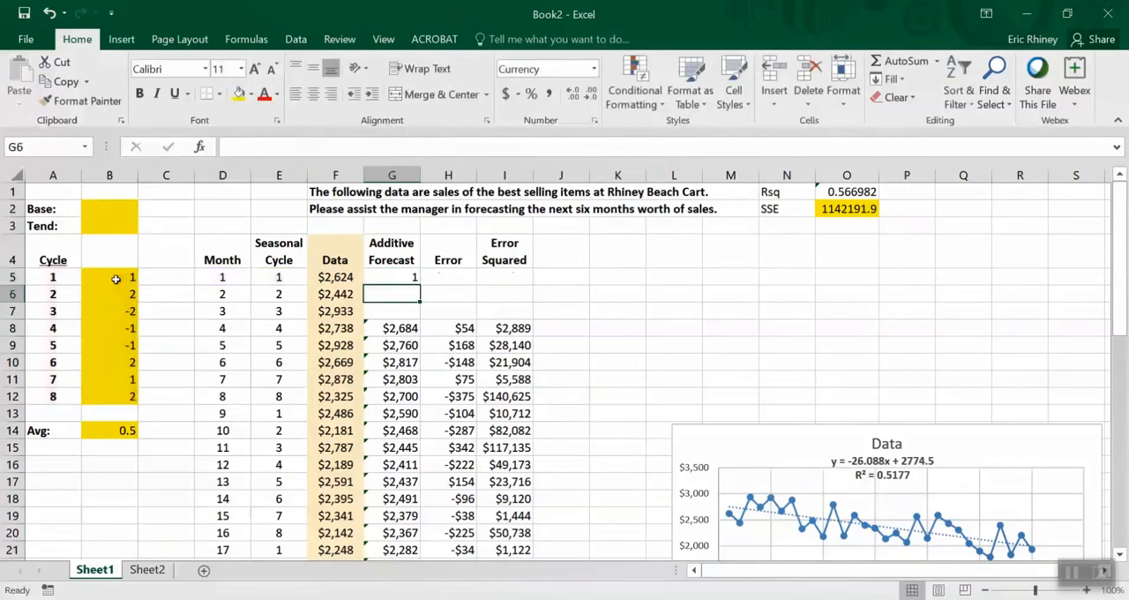
key("Up")
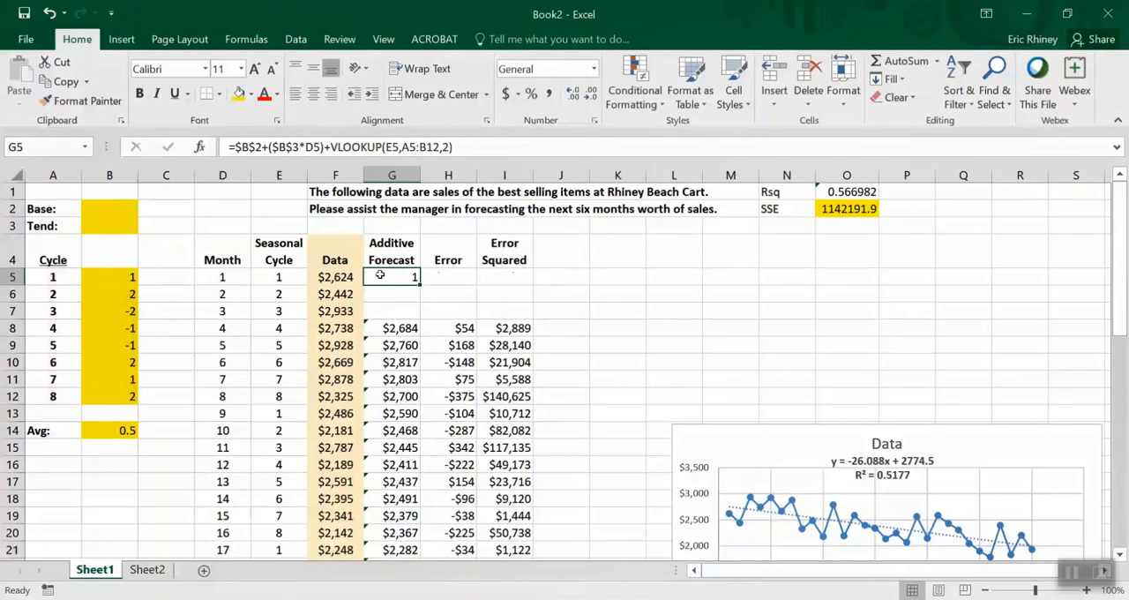
Enter 200 as the base value in cell B2
left_click(121, 208)
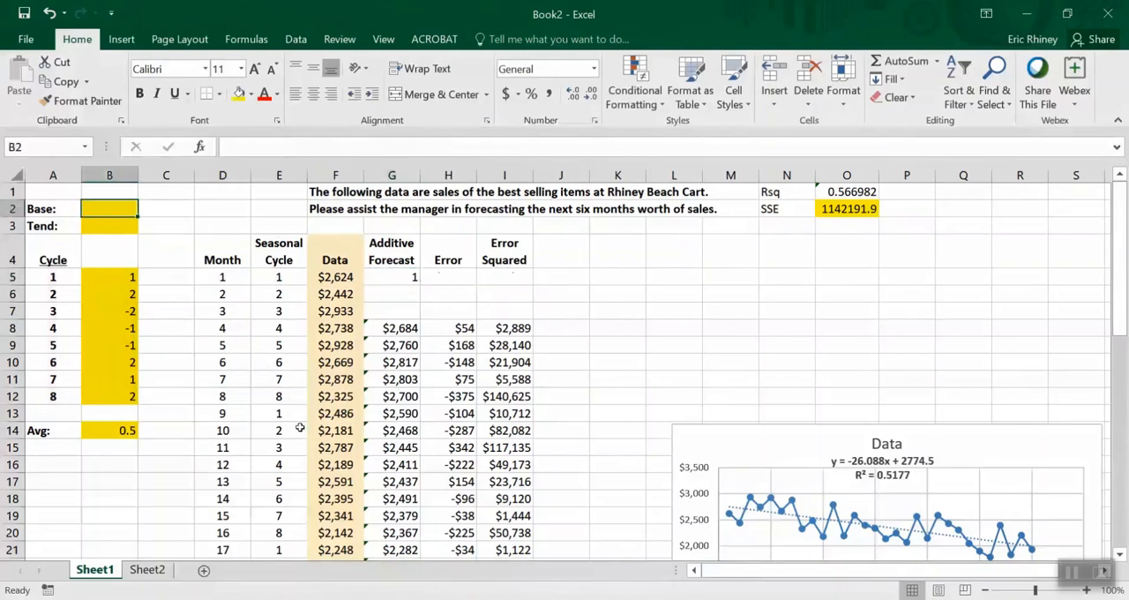
type("200")
key("Return")
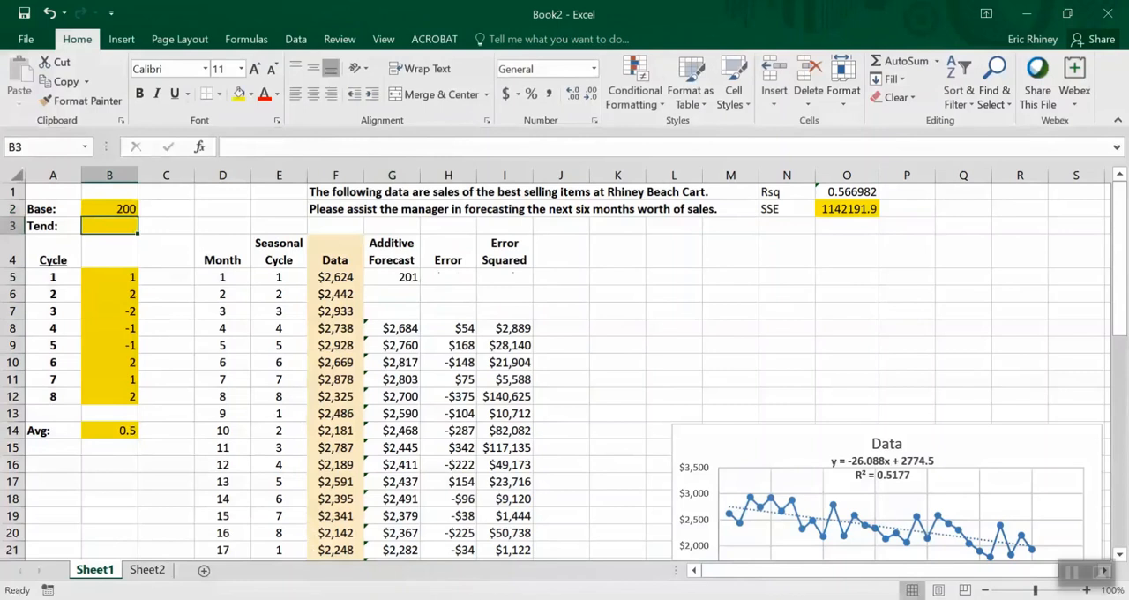
Enter -10 as the trend value in cell B3
type("-10")
key("Return")
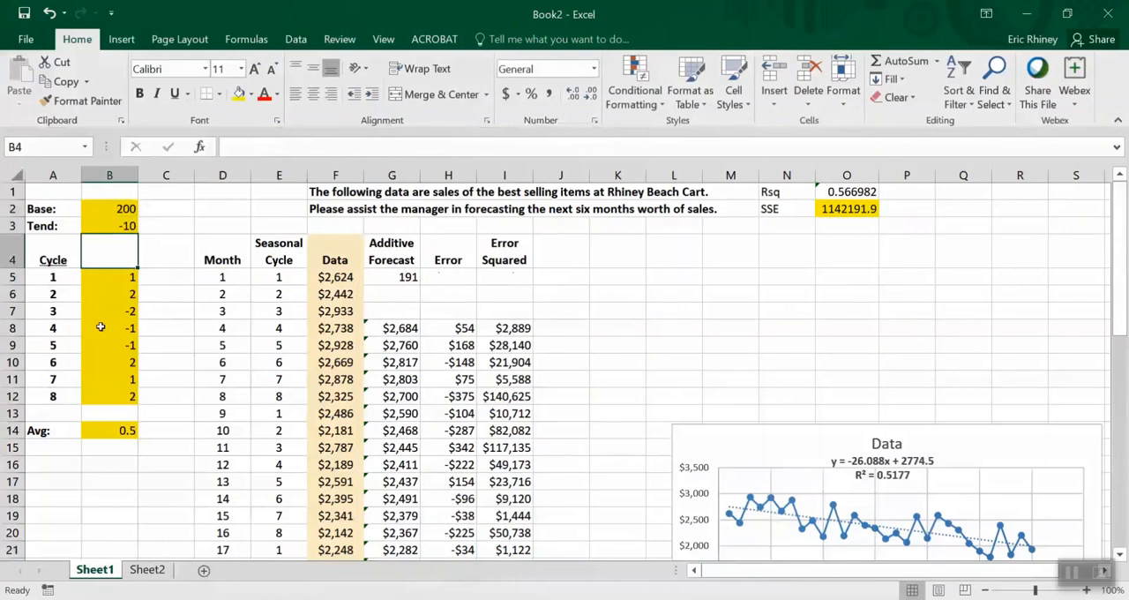
Copy the G5 forecast formula down the rest of the Additive Forecast column
left_click(378, 276)
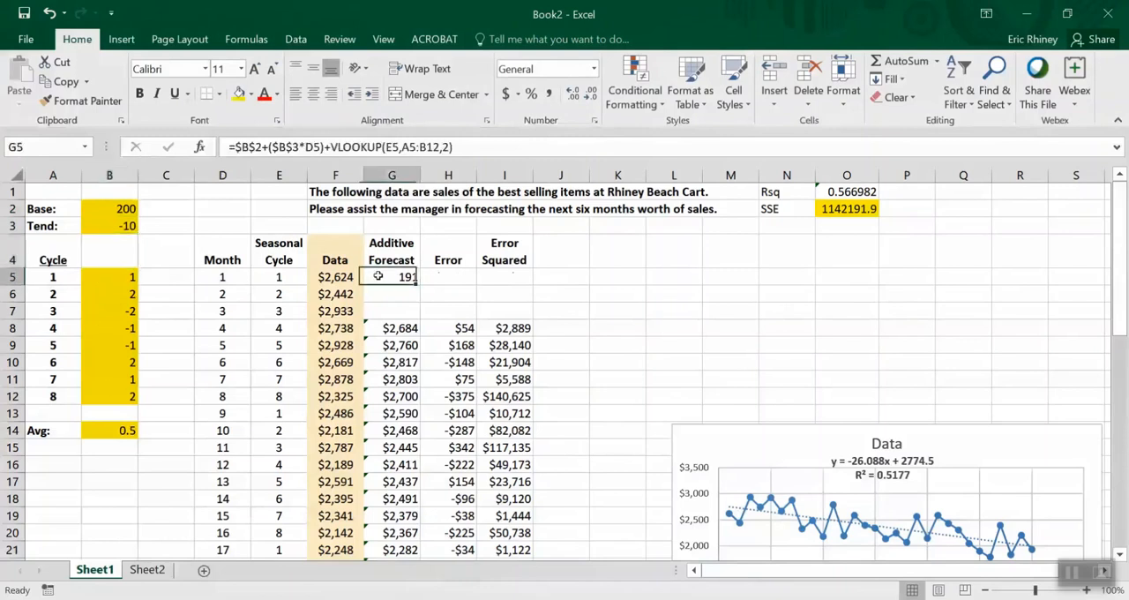
left_click_drag(421, 280, 402, 295)
left_click(402, 295)
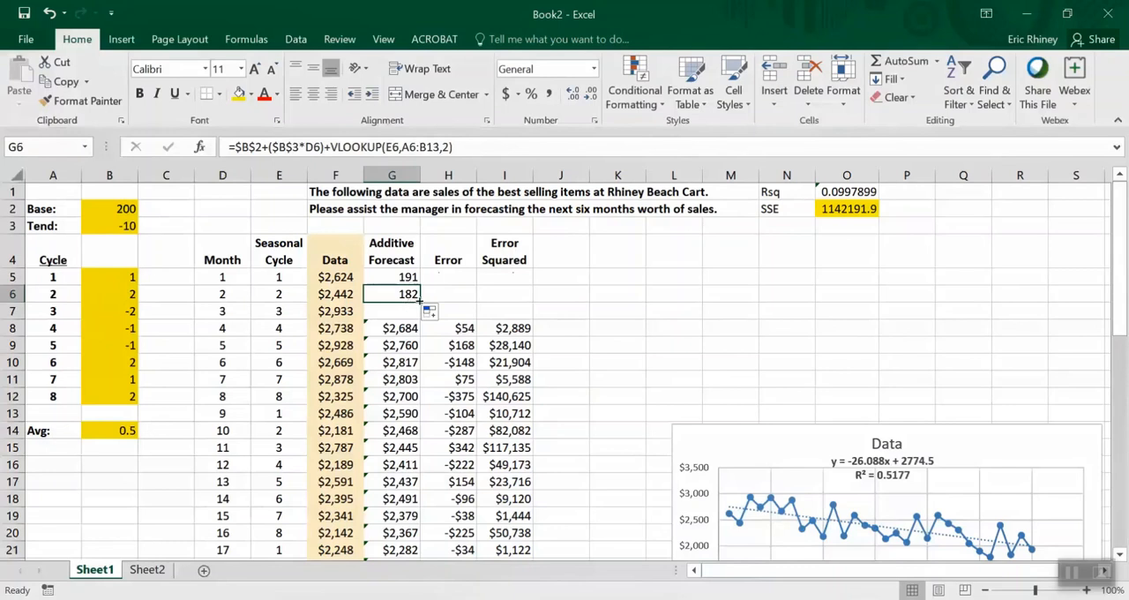
left_click_drag(420, 302, 420, 318)
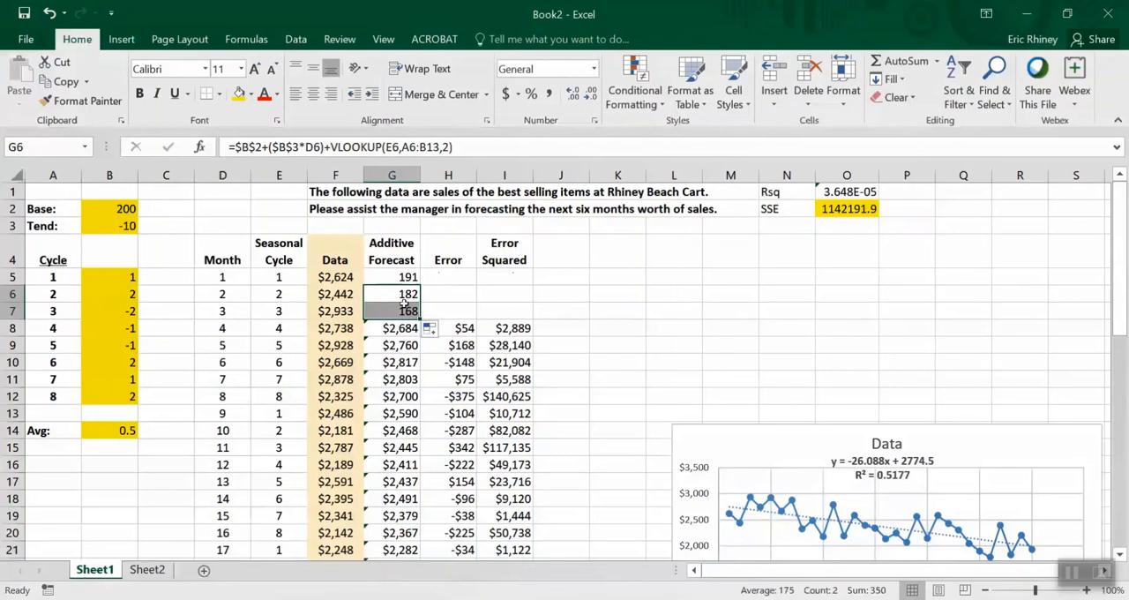
double_click(420, 318)
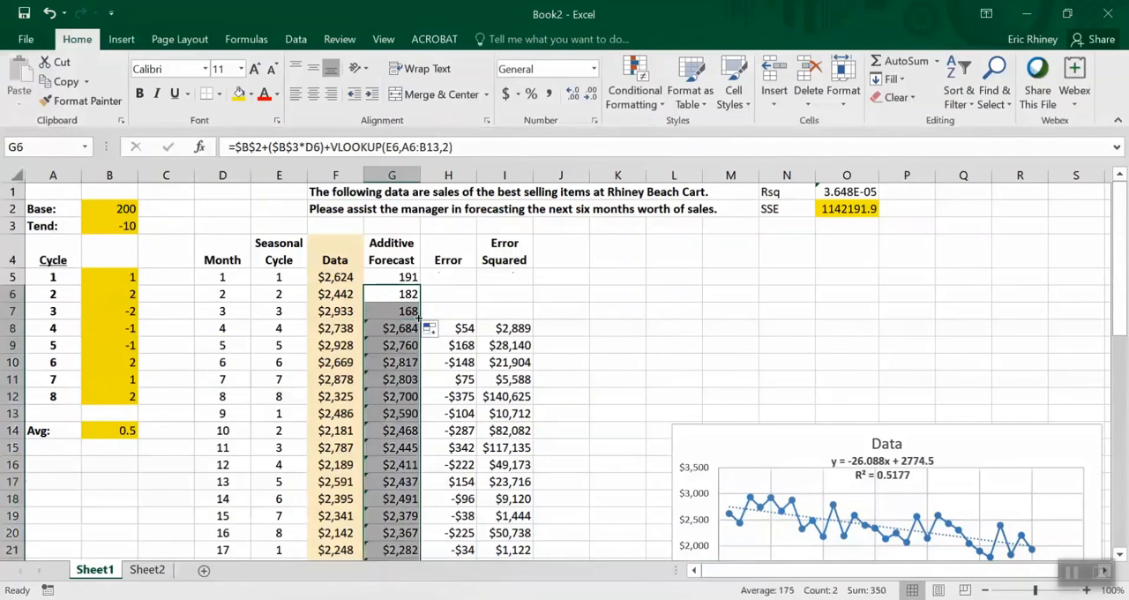
Inspect the cells referenced by the month 9 forecast formula in G13
left_click(390, 398)
left_click(391, 410)
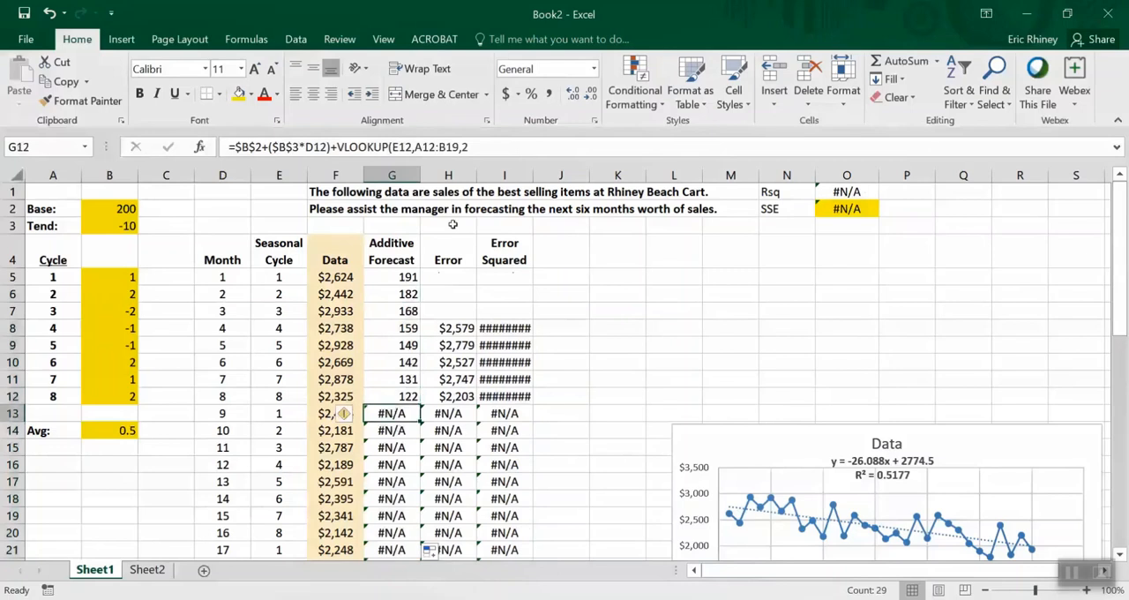
left_click(486, 148)
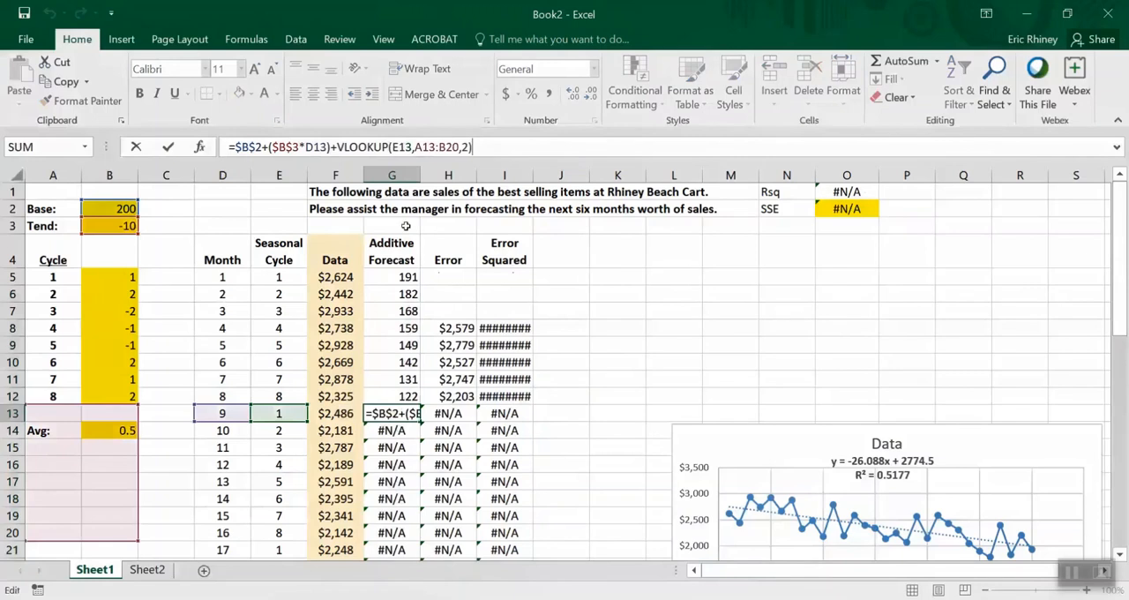
left_click(382, 275)
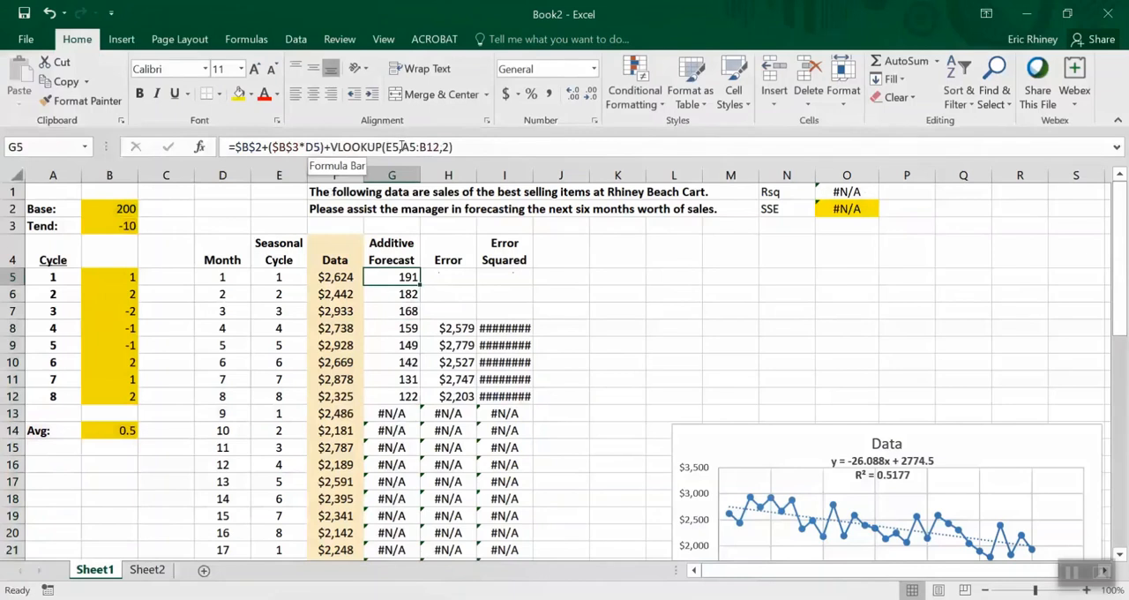
left_click_drag(401, 147, 440, 146)
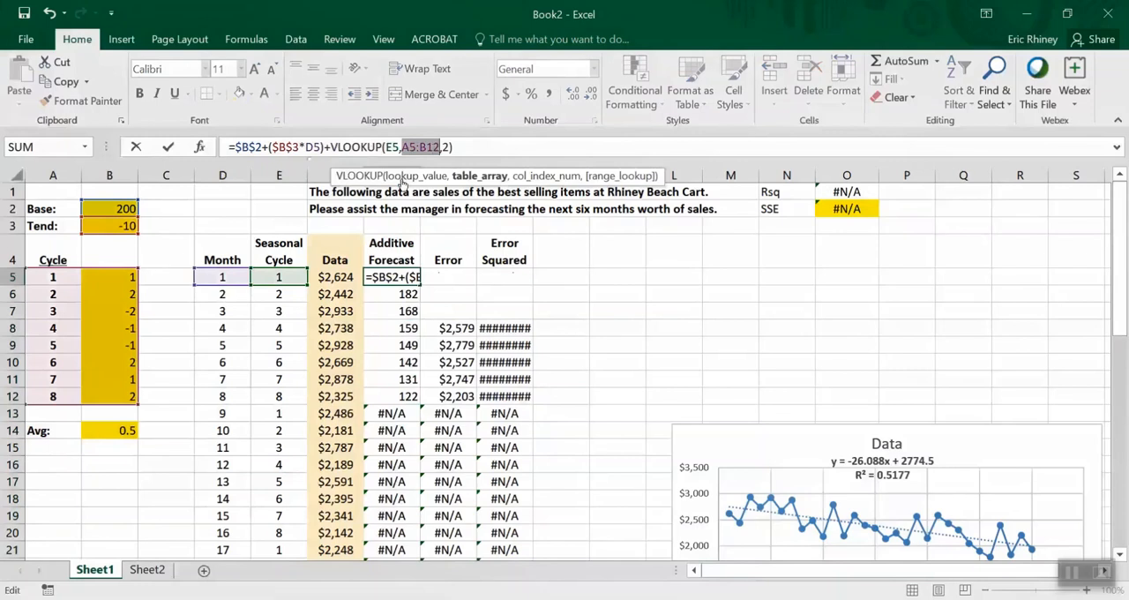
key("F4")
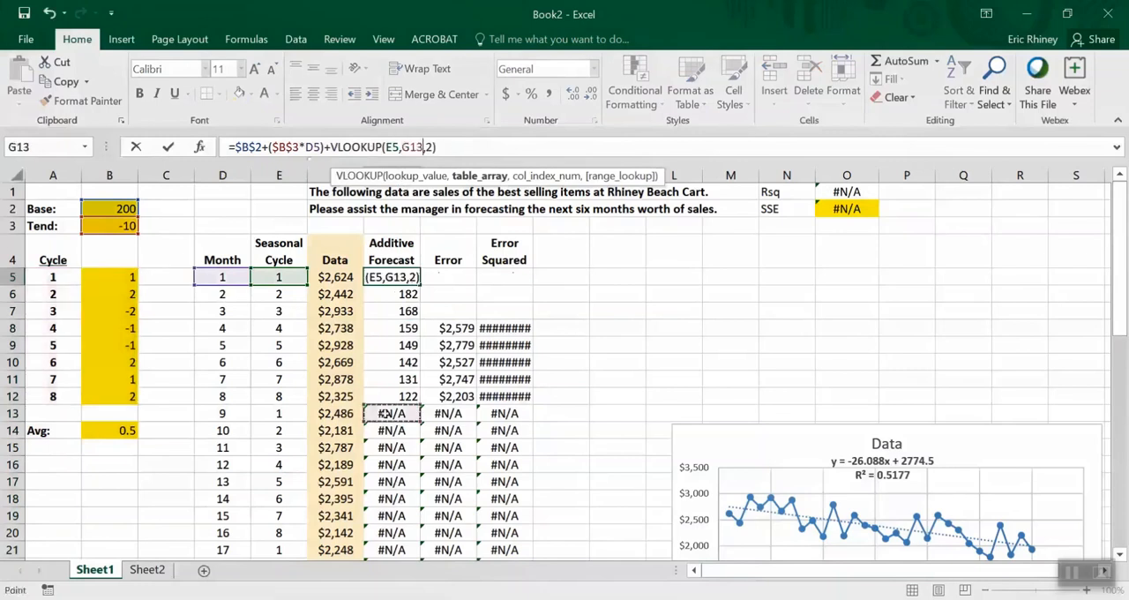
key("Escape")
Recheck the VLOOKUP table range used by the formula in G13
left_click(383, 413)
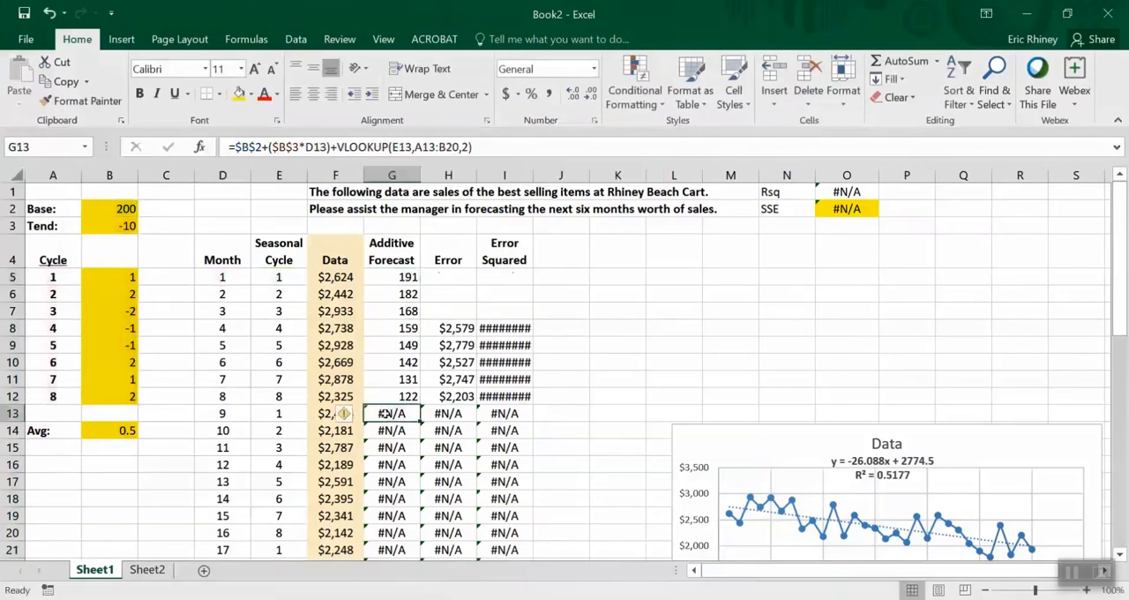
left_click(496, 147)
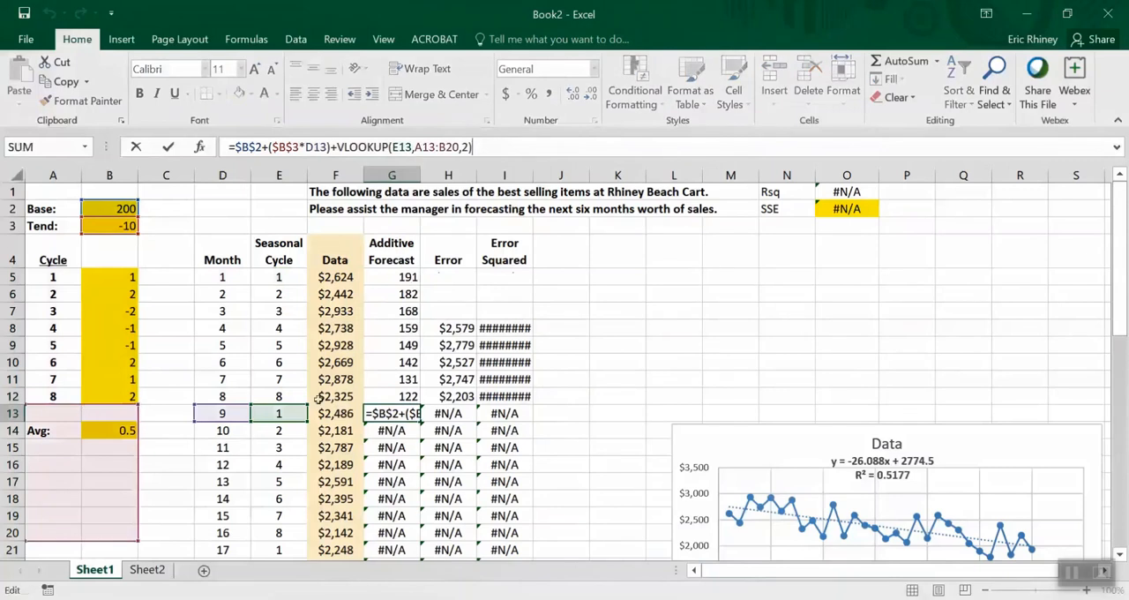
key("Escape")
Make the VLOOKUP table range in G5 absolute as $A$5:$B$12 and copy the formula down the Additive Forecast column
key("Up")
key("Up")
key("Up")
key("Up")
key("Up")
key("Up")
key("Up")
key("Up")
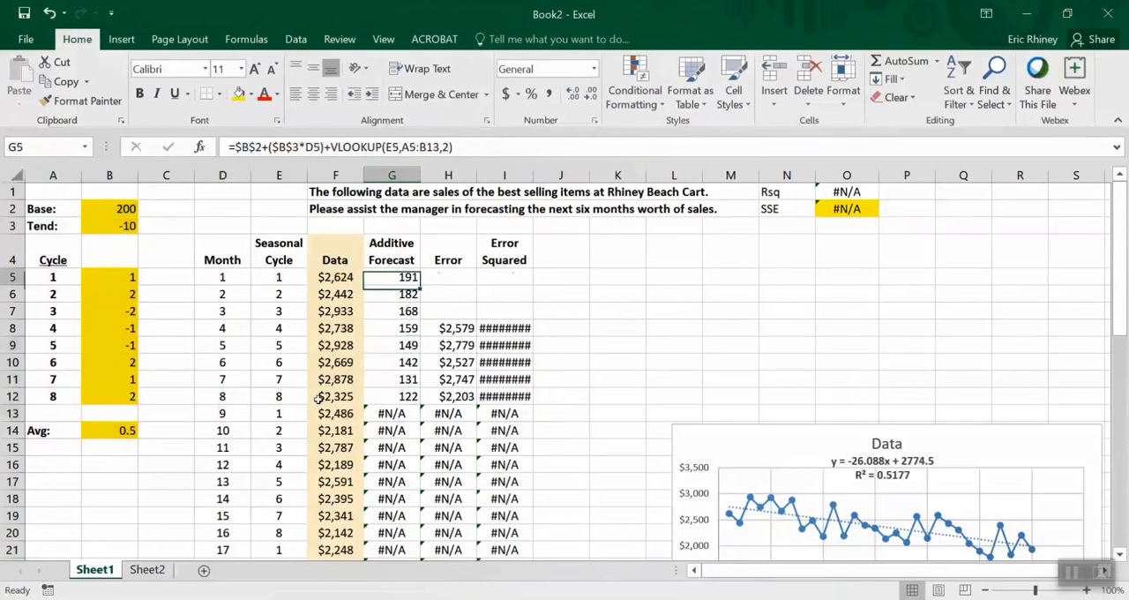
left_click(405, 146)
double_click(406, 146)
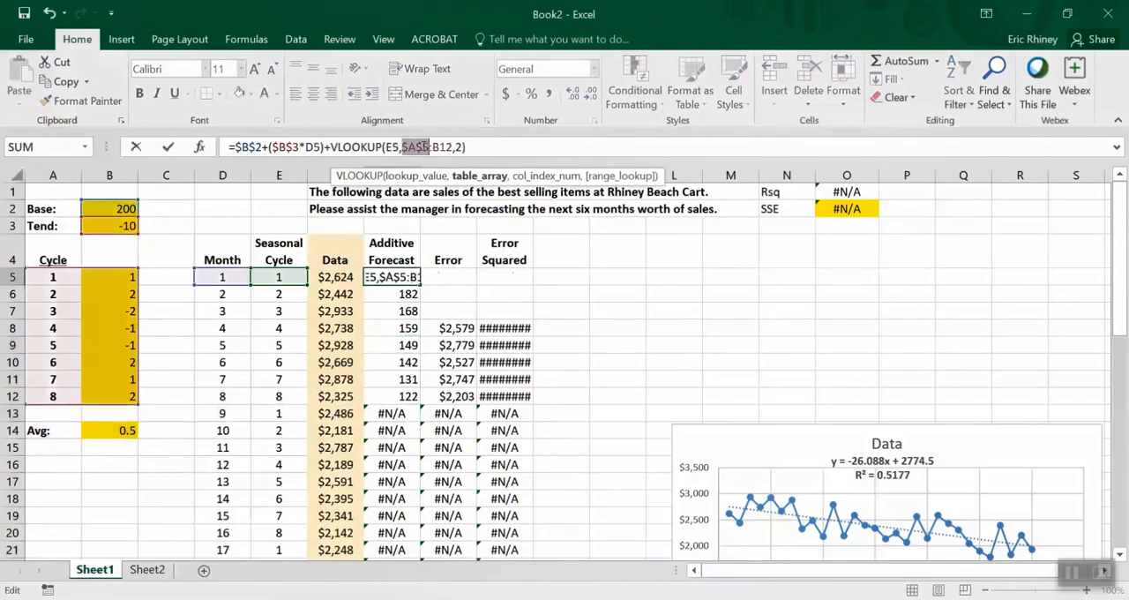
key("F4")
key("F4")
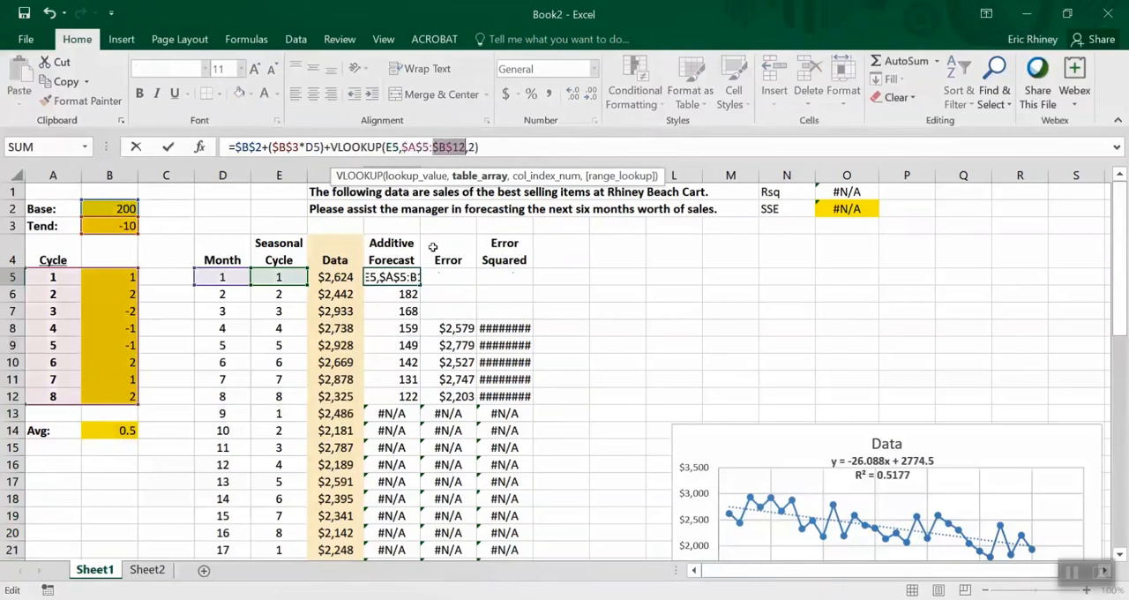
key("Return")
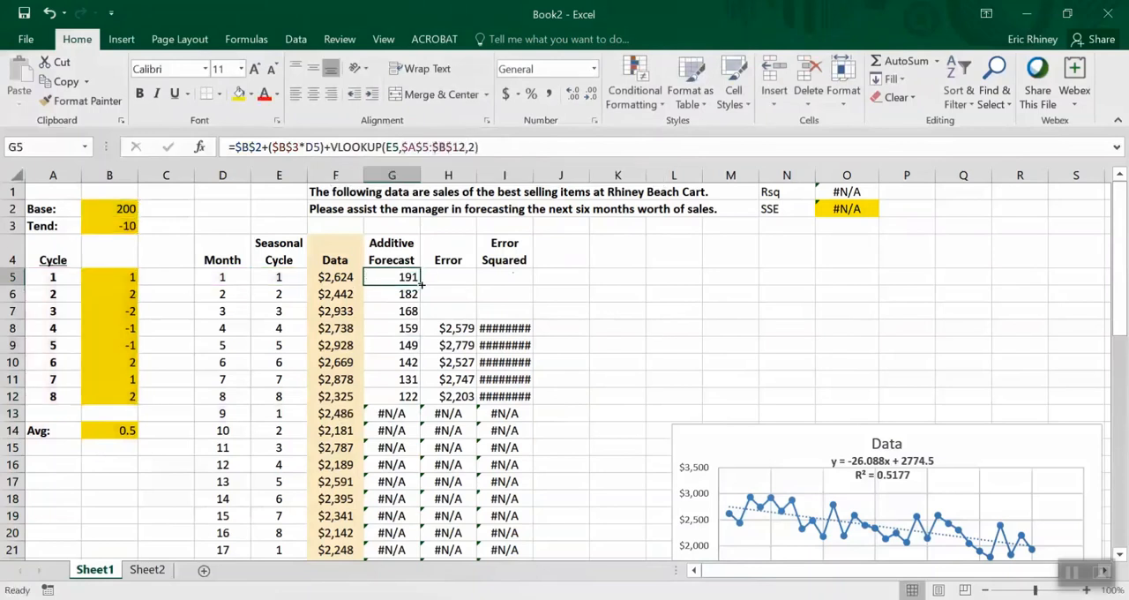
double_click(421, 285)
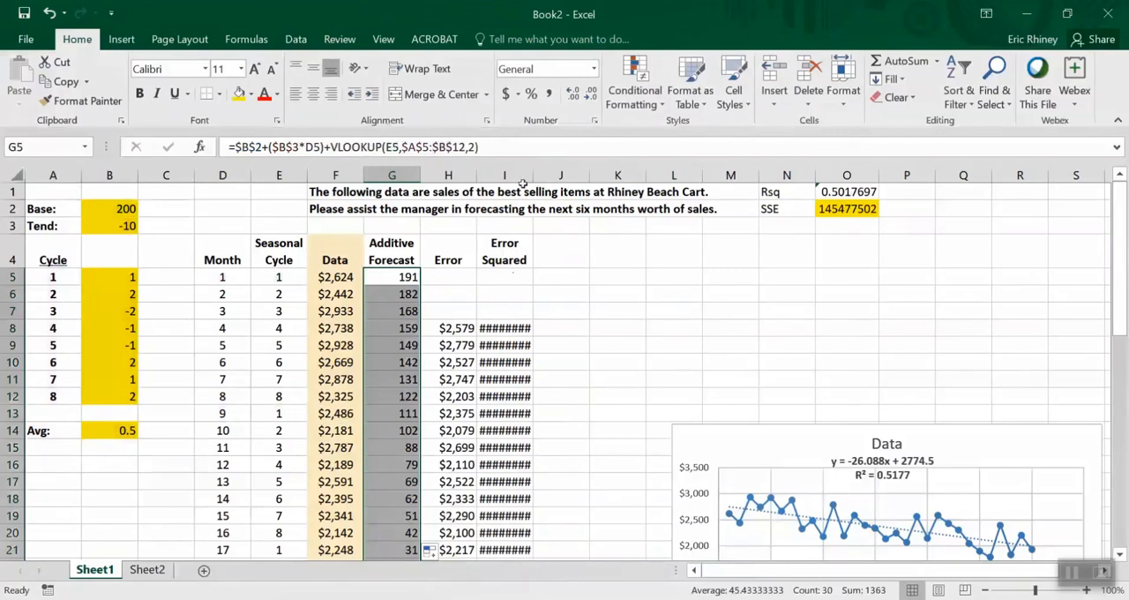
Widen the Error Squared column and move the Data chart up beside the table, starting around row 5
left_click_drag(528, 175, 549, 176)
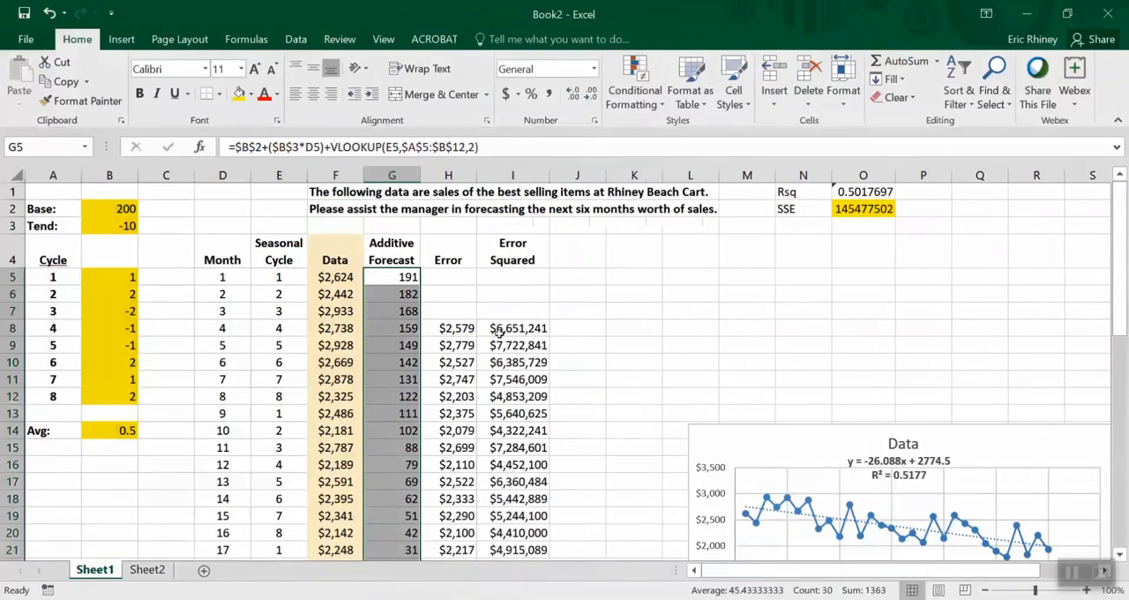
left_click_drag(700, 446, 685, 299)
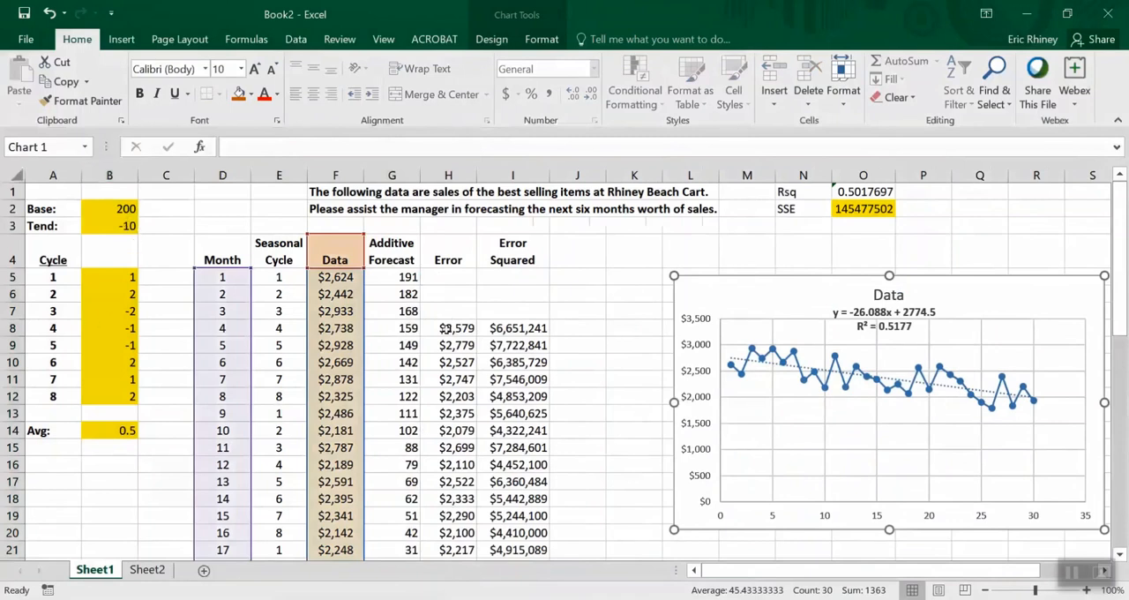
Copy the Error and Error Squared formulas from H8:I8 into H5:I7 for the first three months
left_click(448, 328)
left_click_drag(445, 326, 489, 327)
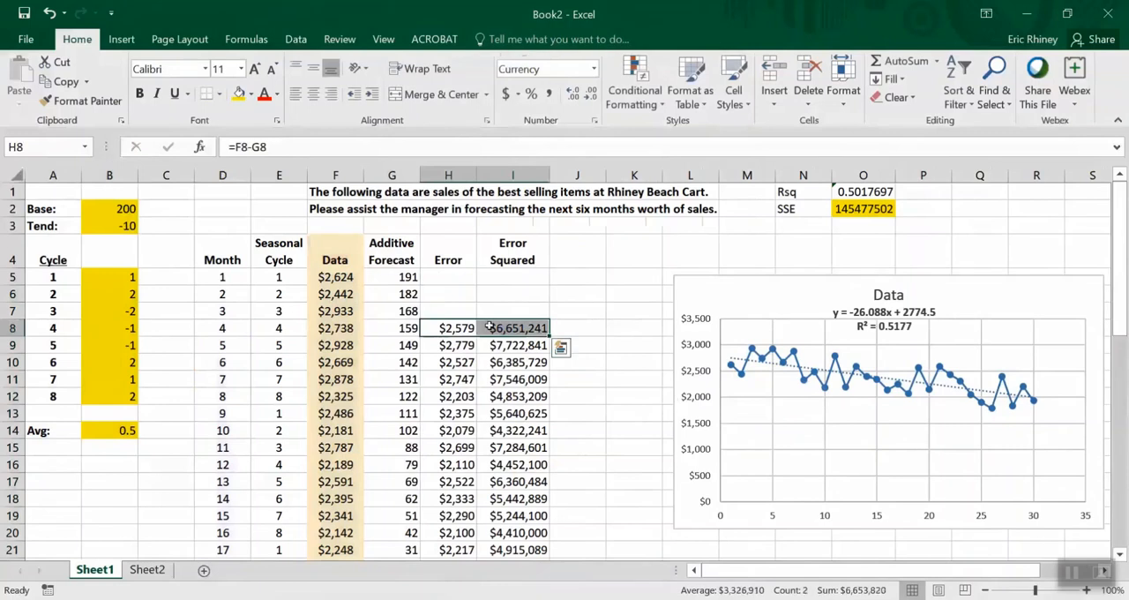
key("ctrl+c")
key("Up")
key("Up")
key("Up")
key("Up")
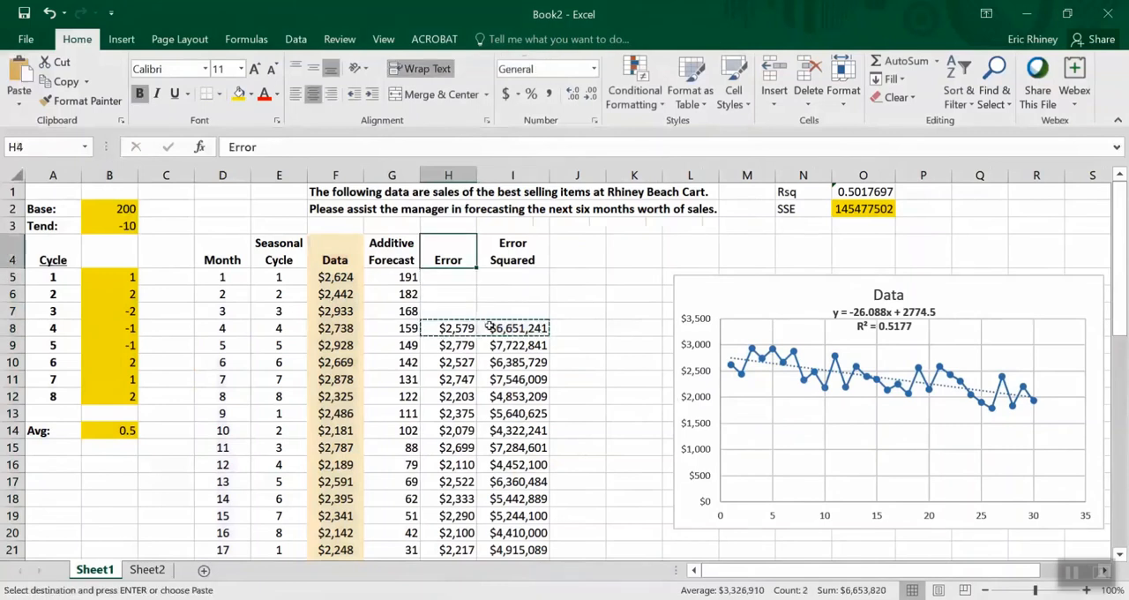
key("Down")
key("shift+Right")
key("shift+Down")
key("shift+Down")
key("ctrl+v")
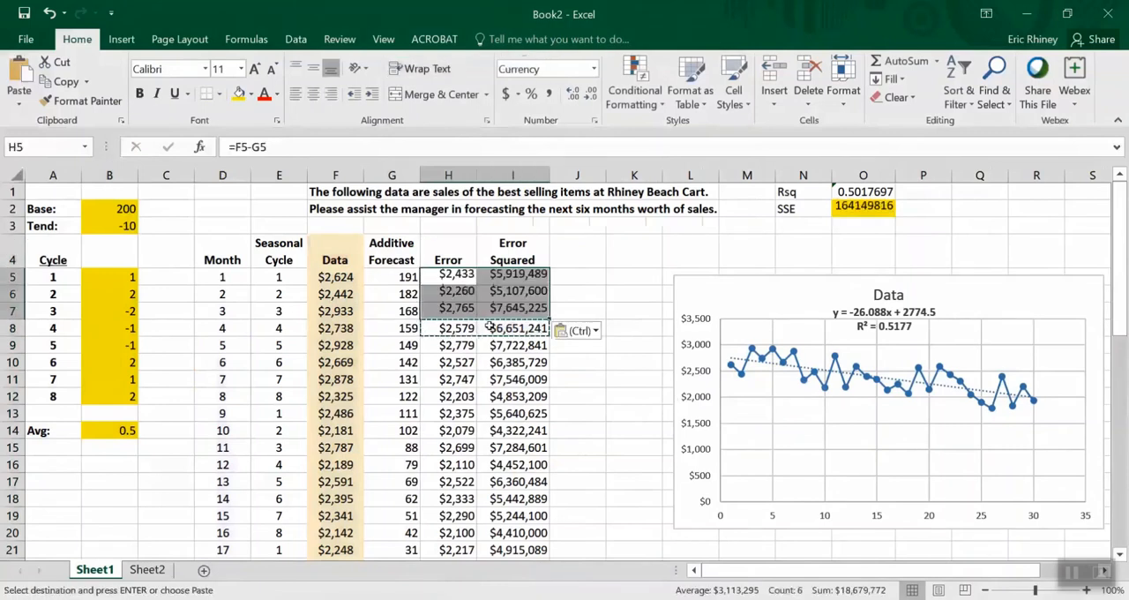
left_click(435, 273)
Extend both ranges of the Rsq formula in O1 up to row 5, giving =RSQ(F5:F34,G5:G34)
left_click(843, 189)
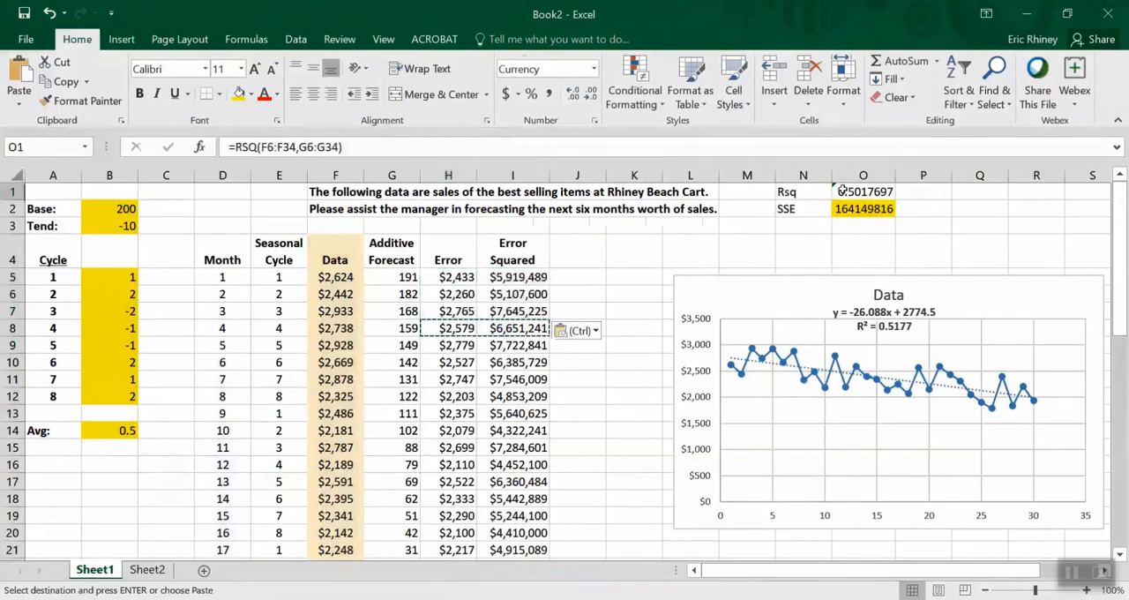
left_click(616, 145)
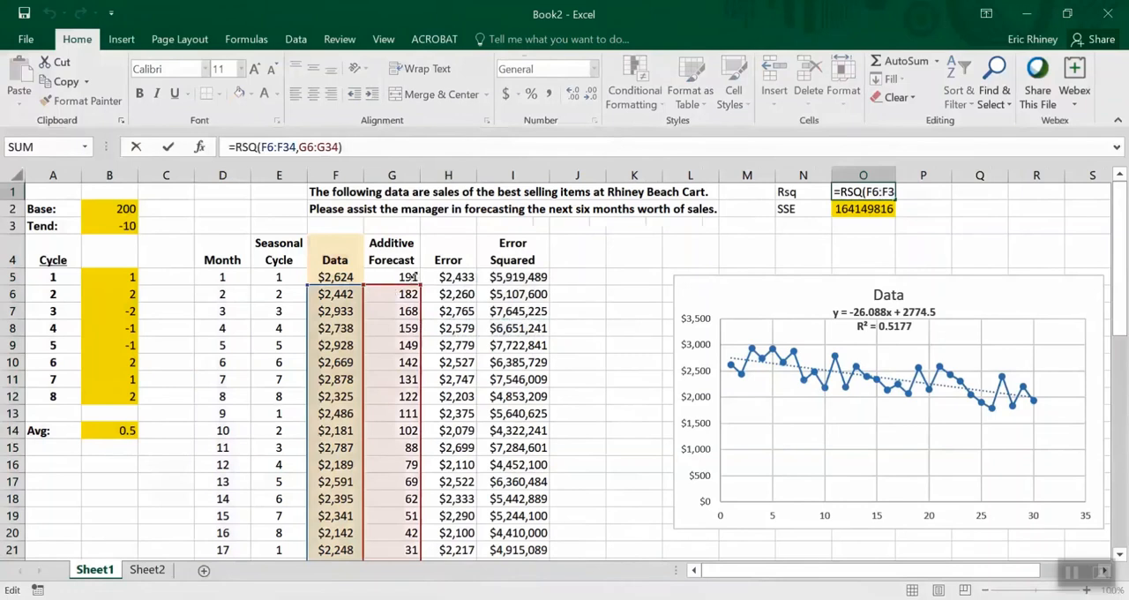
left_click_drag(419, 284, 418, 272)
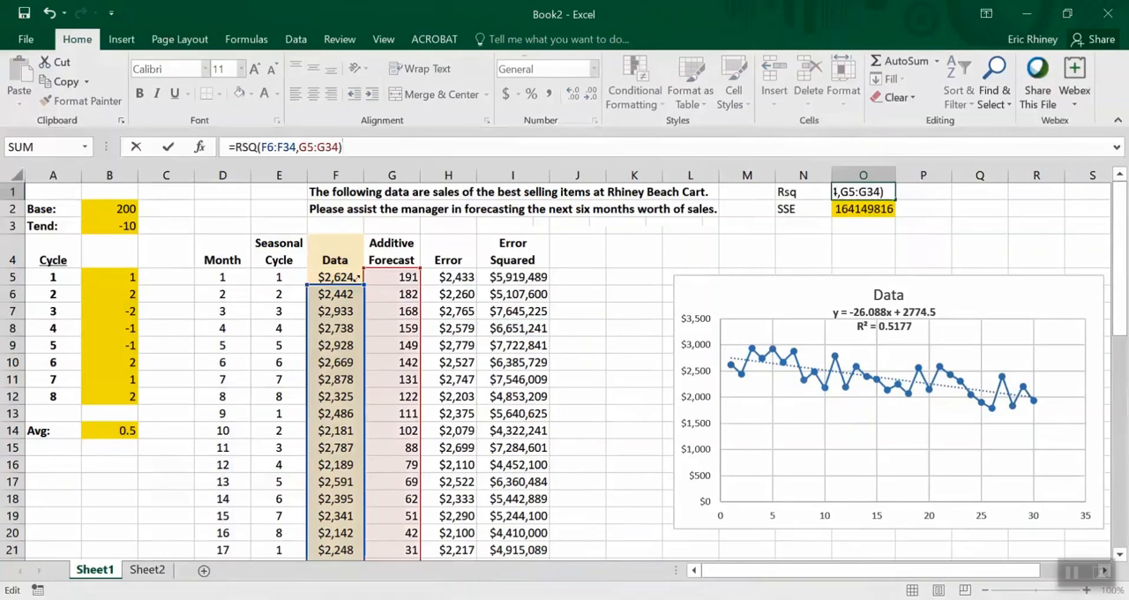
left_click_drag(352, 285, 353, 270)
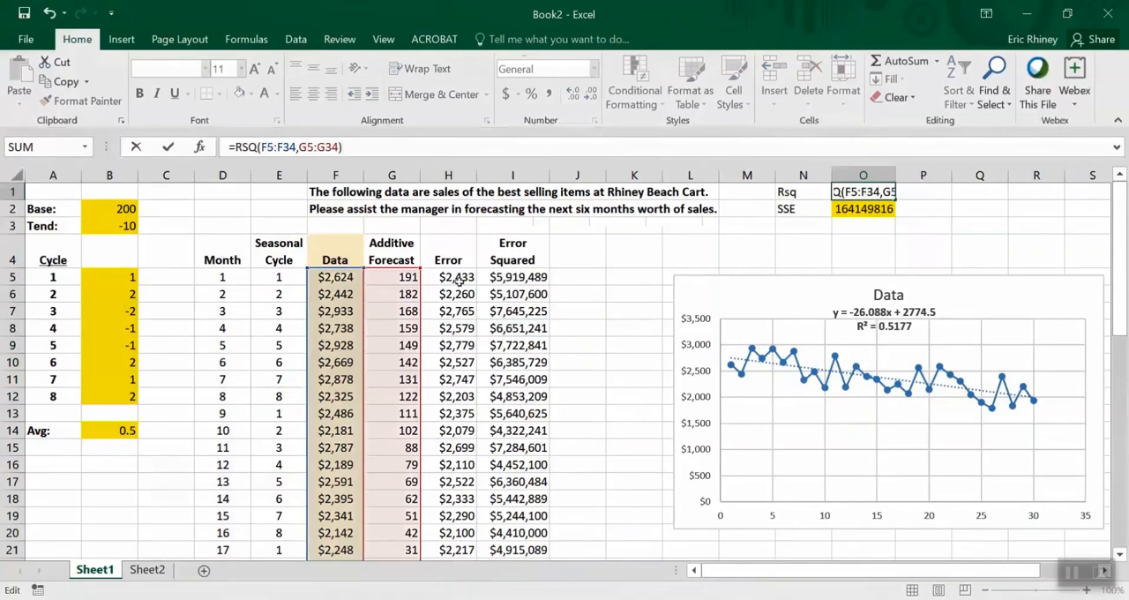
key("Return")
key("Up")
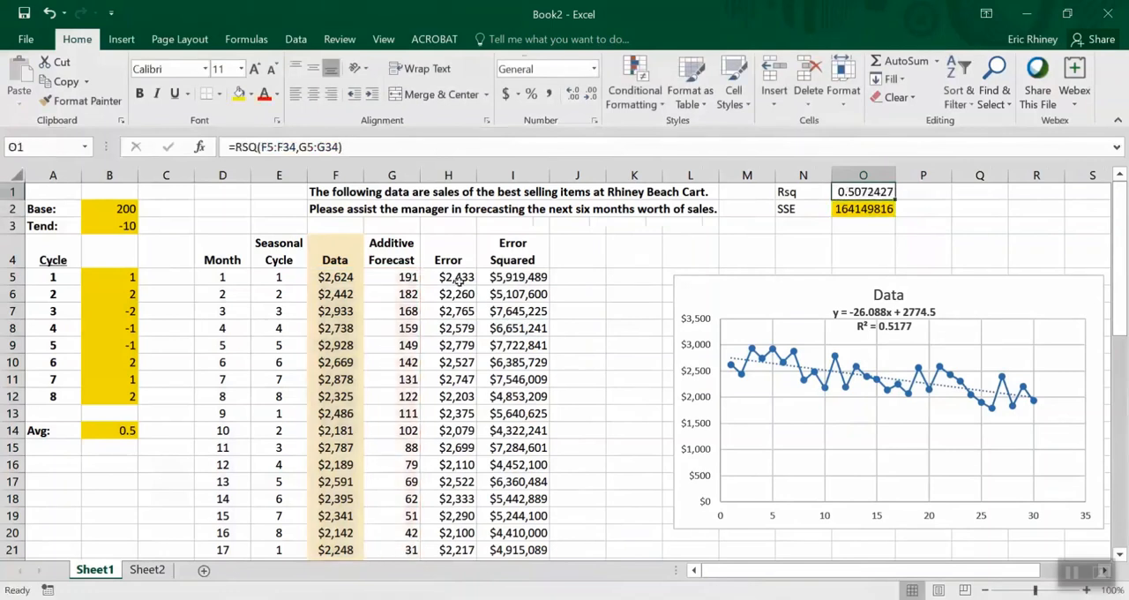
Re-enter the SSE formula =SUM(I5:I34) in O2 and widen column O to fit its value
key("Down")
left_click(338, 145)
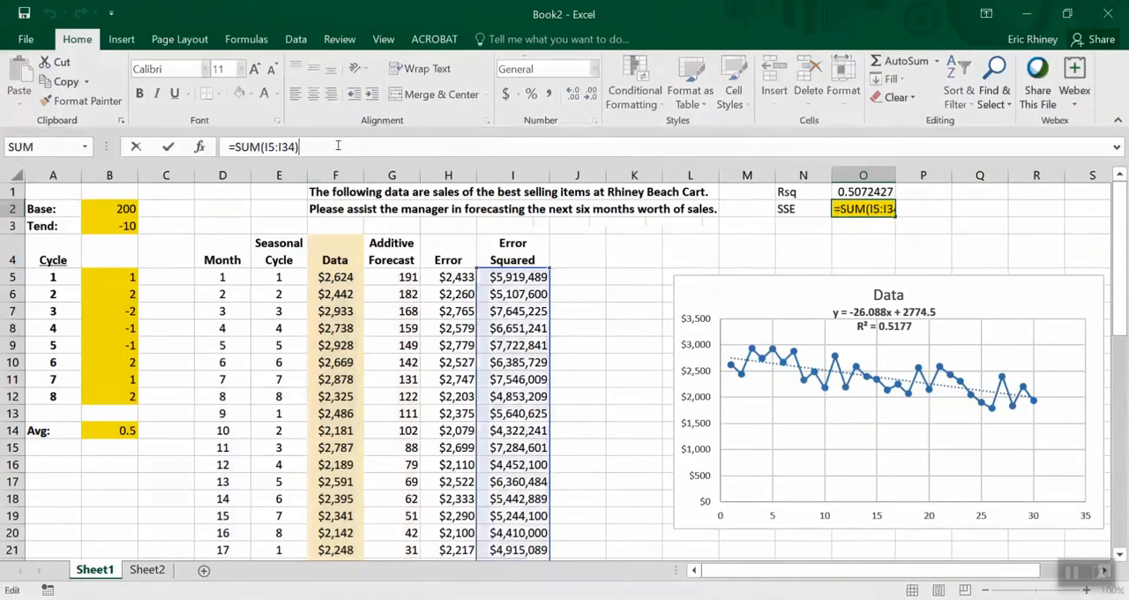
key("Return")
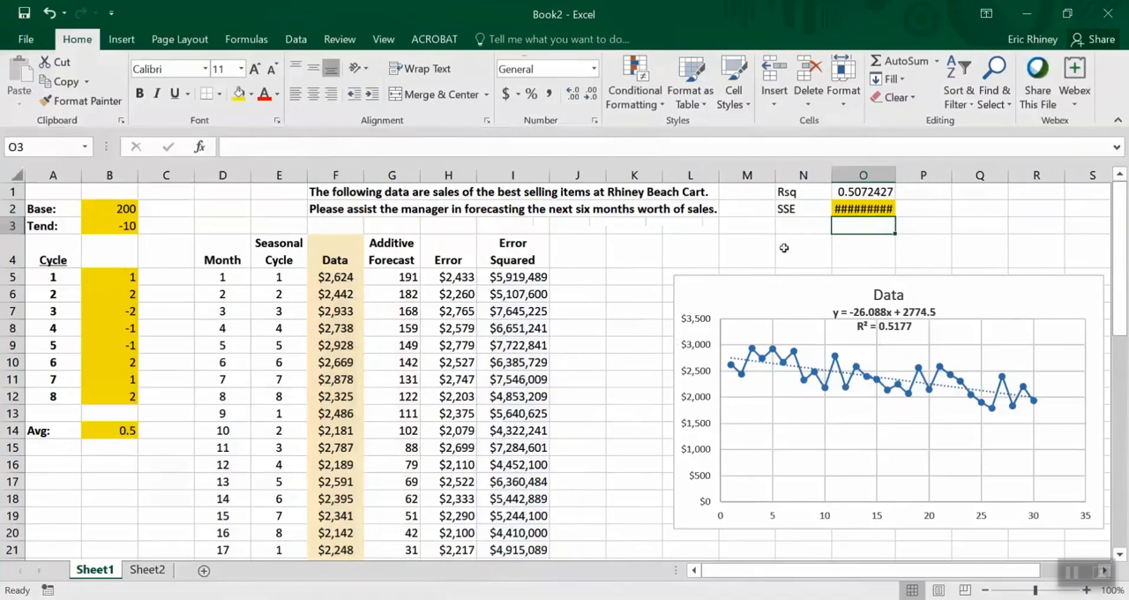
left_click_drag(891, 174, 906, 174)
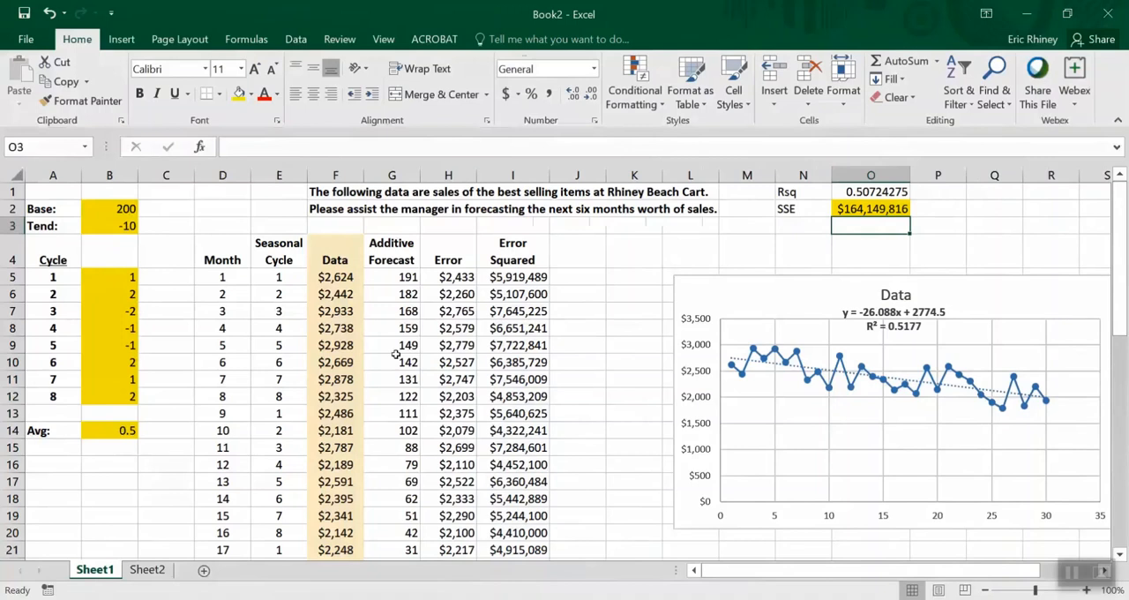
Set Solver's objective to cell $O$2 (SSE) with the Min option, and close the Solver parameters without solving
left_click(104, 422)
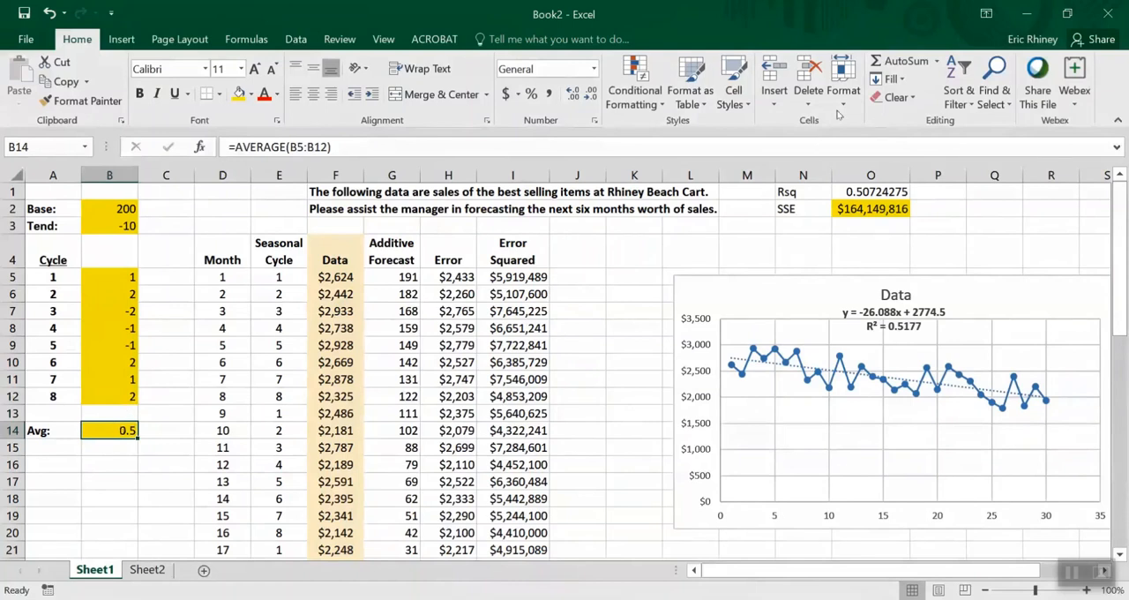
left_click(295, 38)
left_click(977, 81)
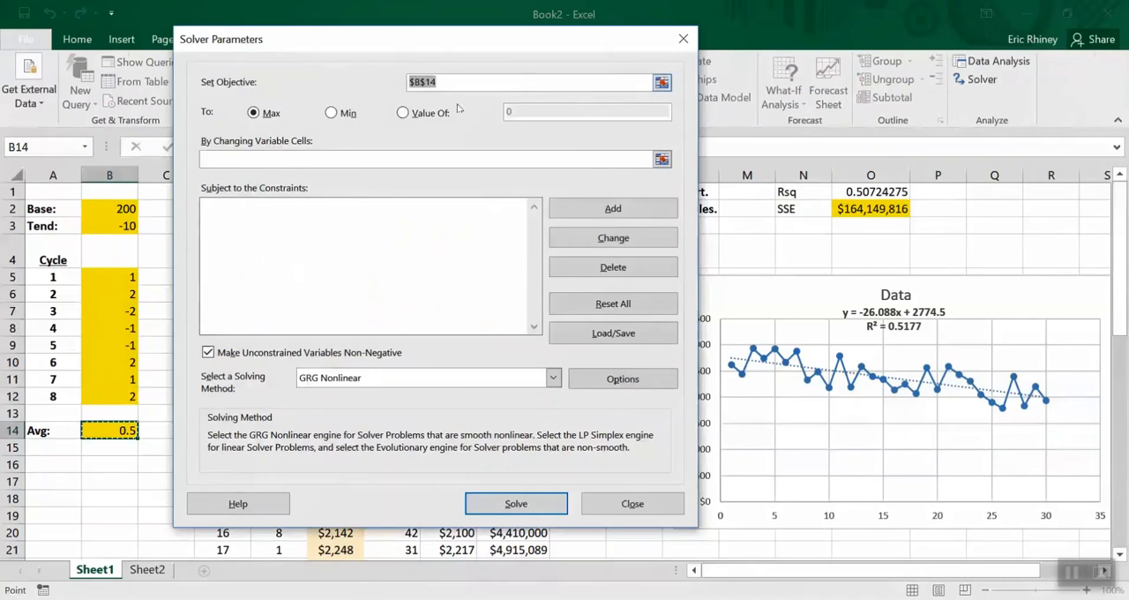
left_click(866, 209)
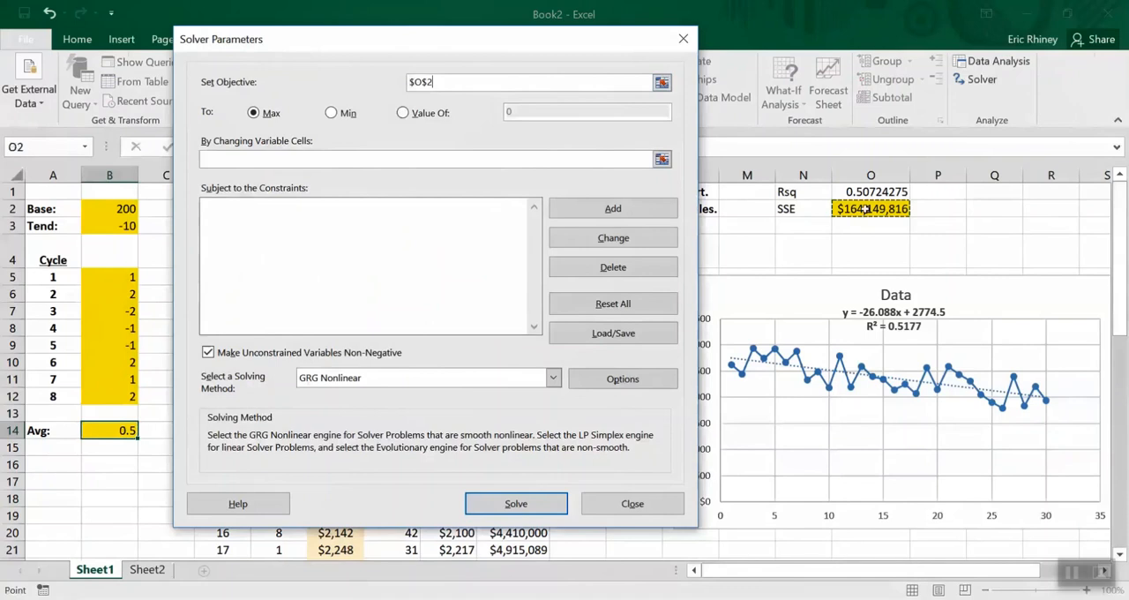
left_click(332, 114)
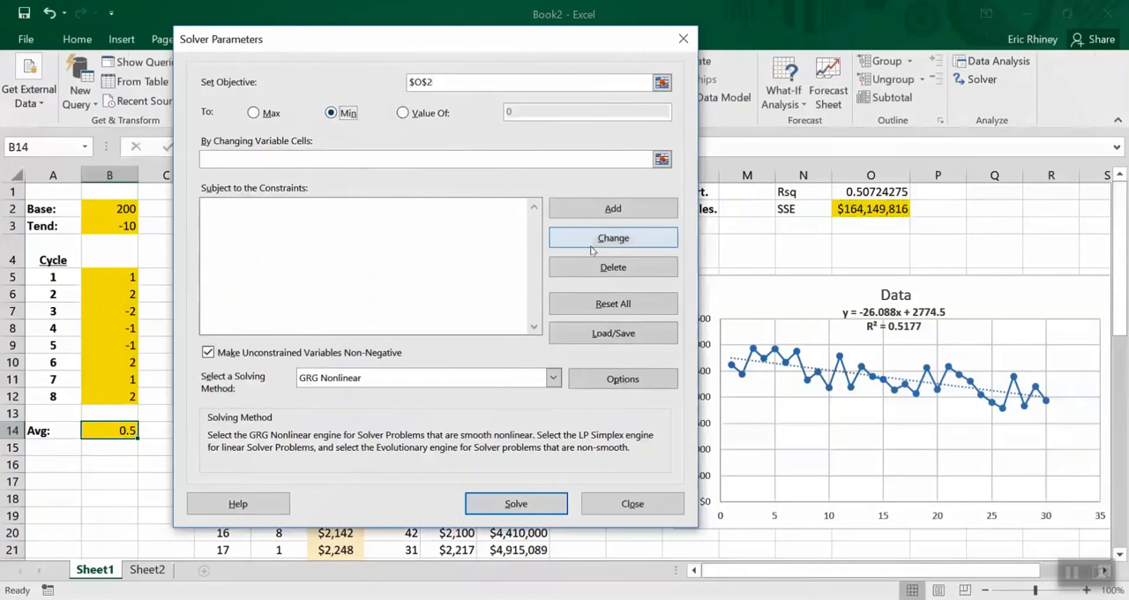
left_click(599, 509)
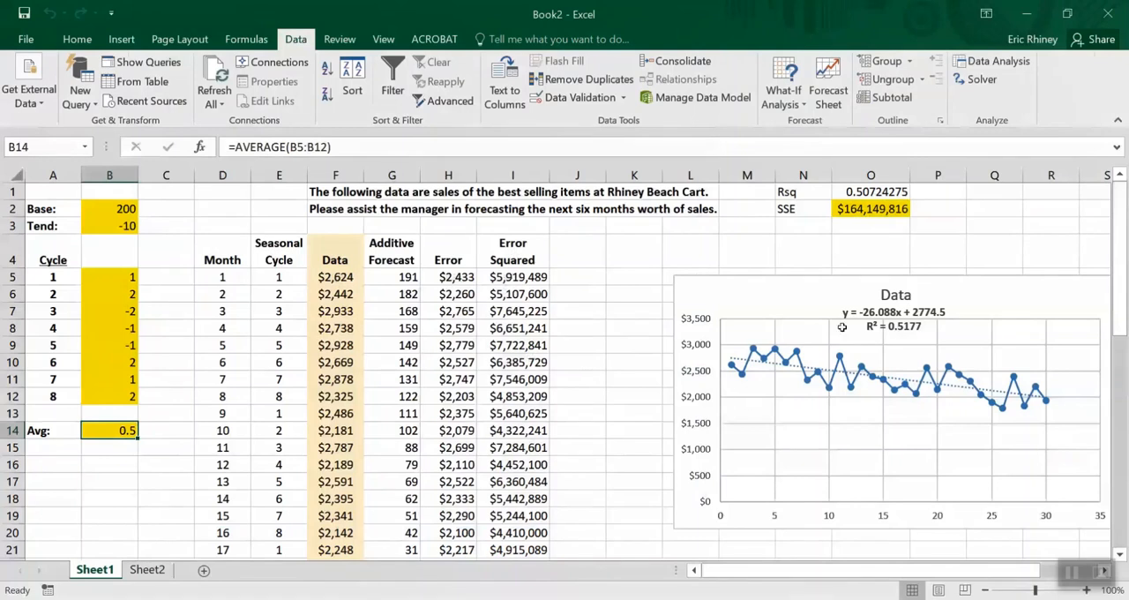
Set up Solver to minimise SSE in $O$2 by changing the base, trend and cycle cells $B$2:$B$3,$B$5:$B$12
left_click(888, 209)
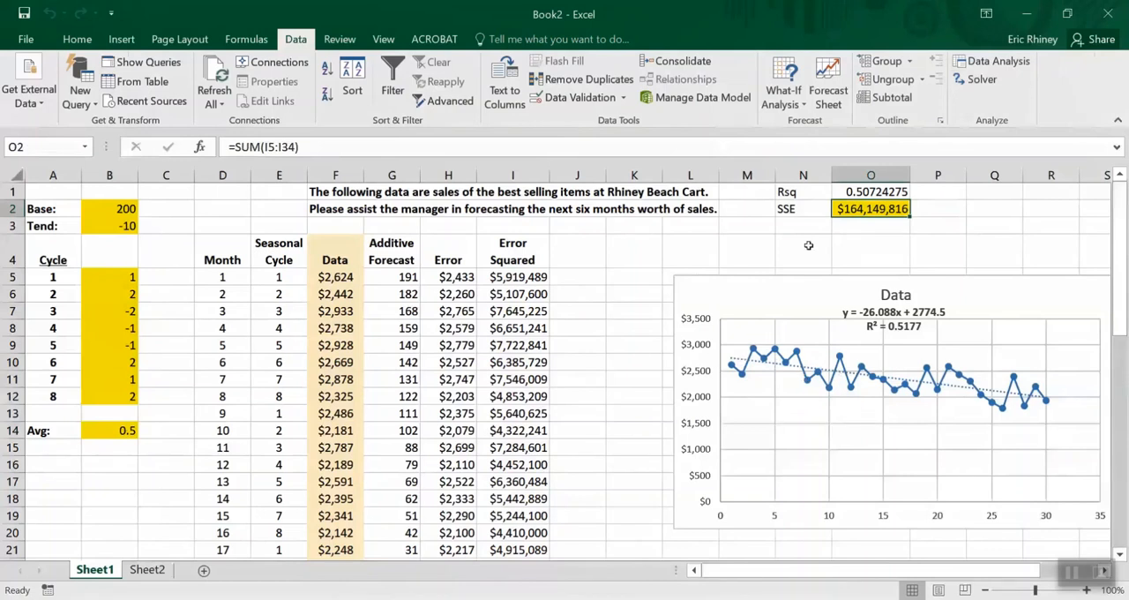
left_click(975, 81)
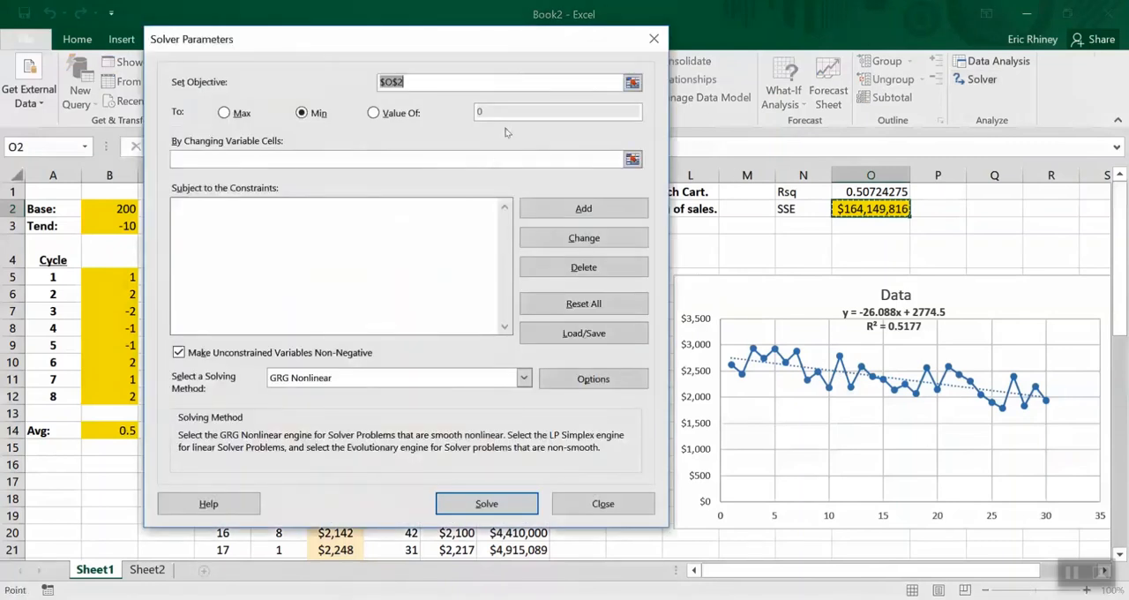
left_click(842, 209)
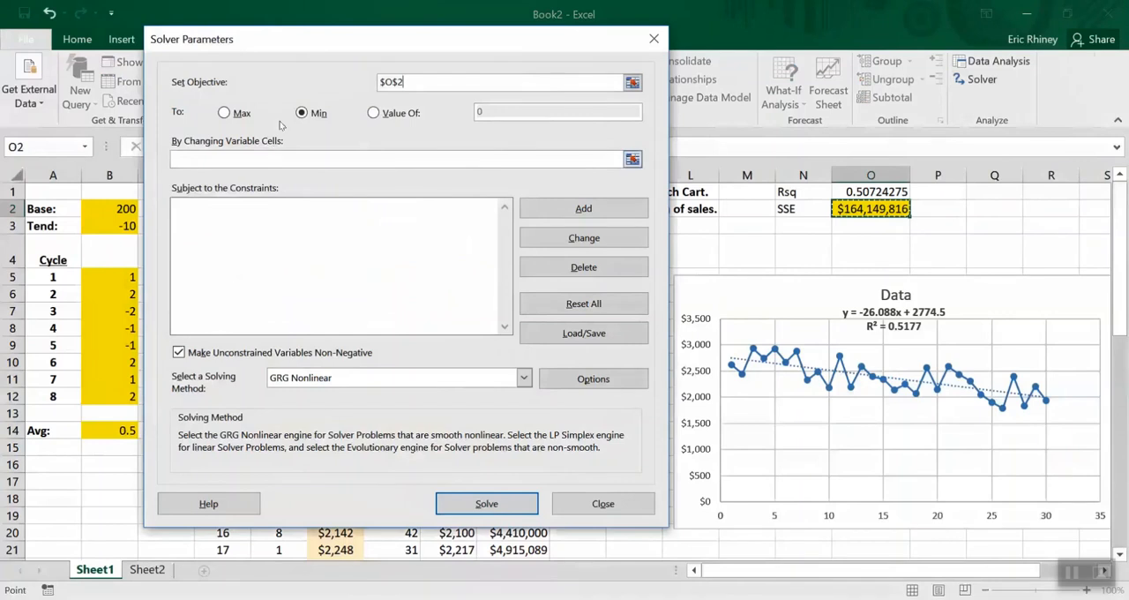
left_click(258, 156)
left_click_drag(544, 33, 794, 16)
left_click(95, 204)
left_click_drag(95, 205, 99, 236)
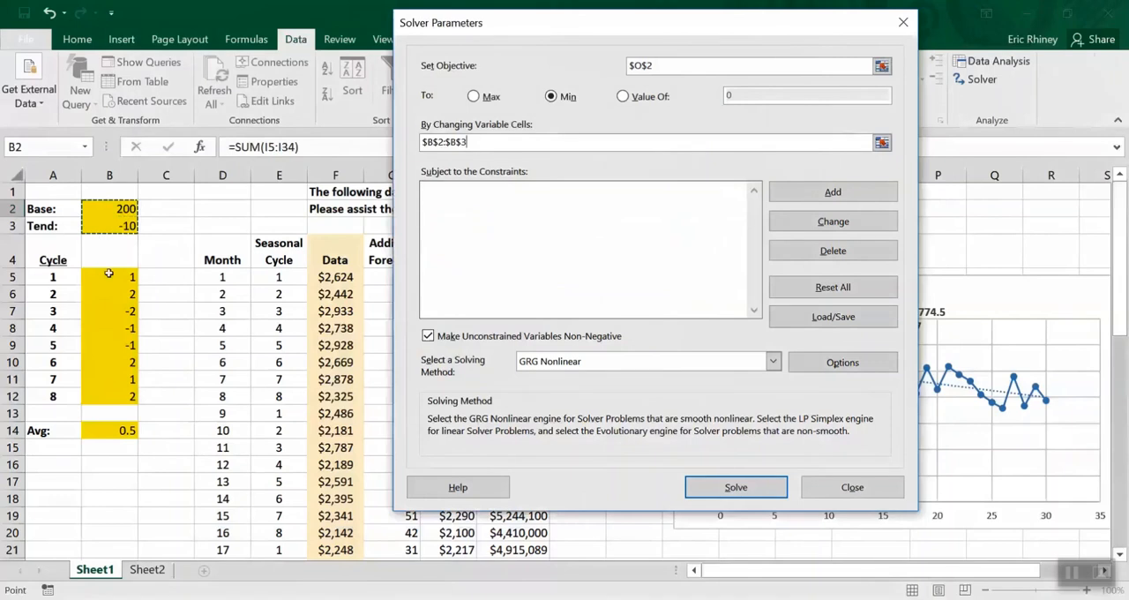
type(",$B$5")
left_click_drag(108, 275, 122, 400)
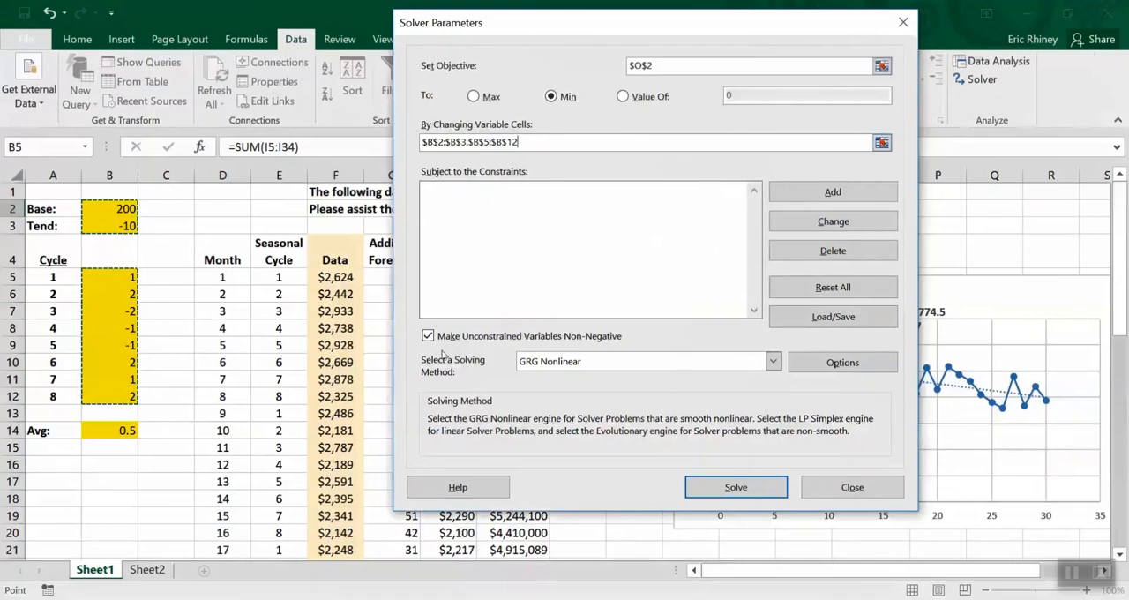
Add a Solver constraint requiring the cycle average in $B$14 to equal 0
left_click(815, 195)
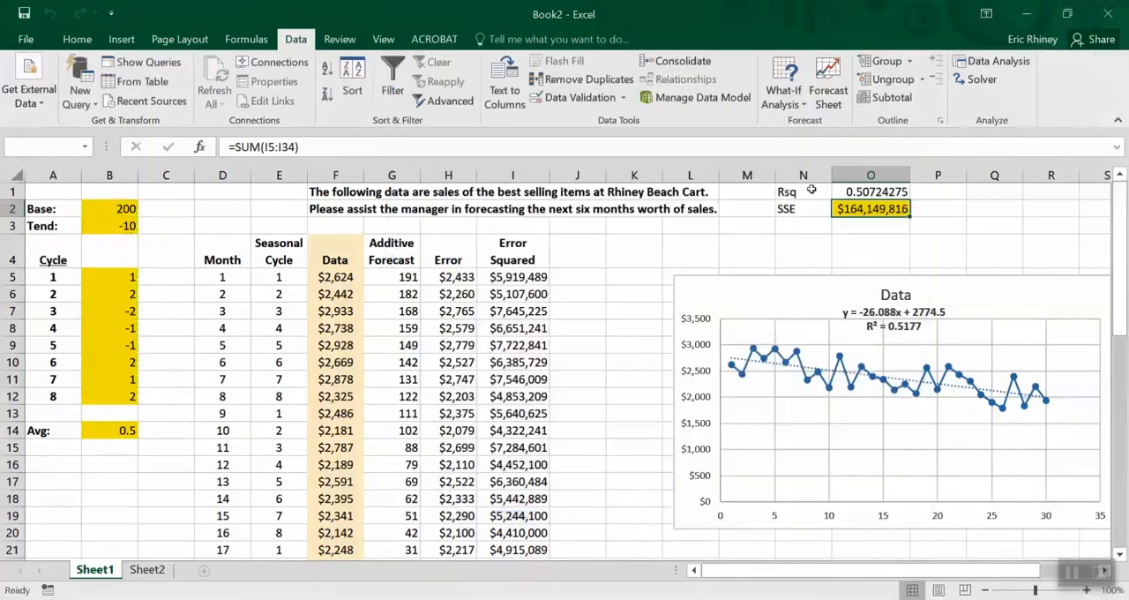
left_click(119, 431)
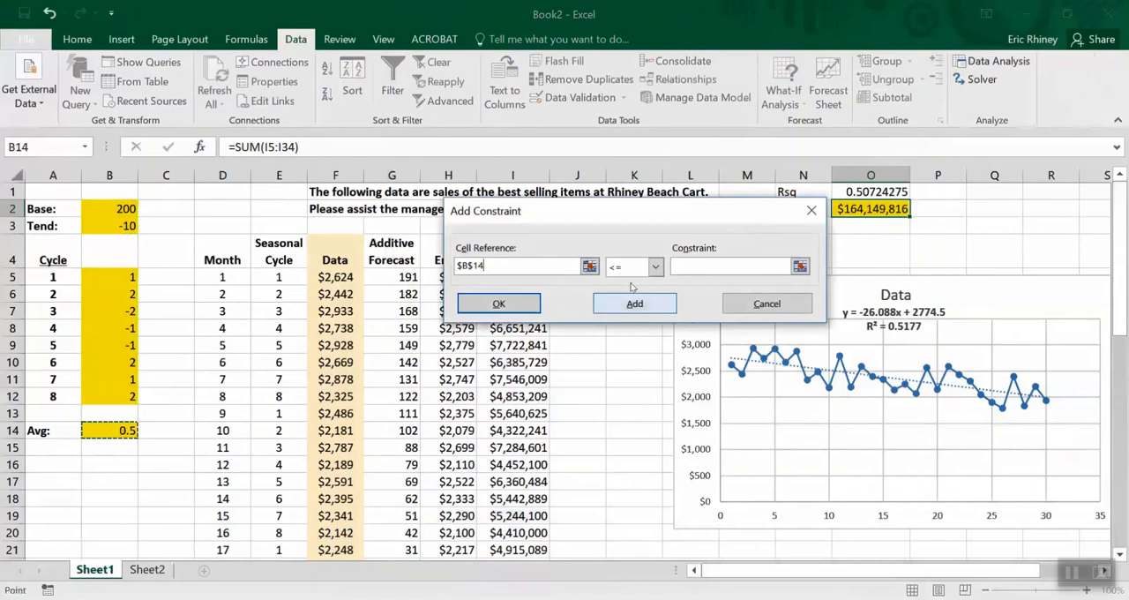
left_click(653, 268)
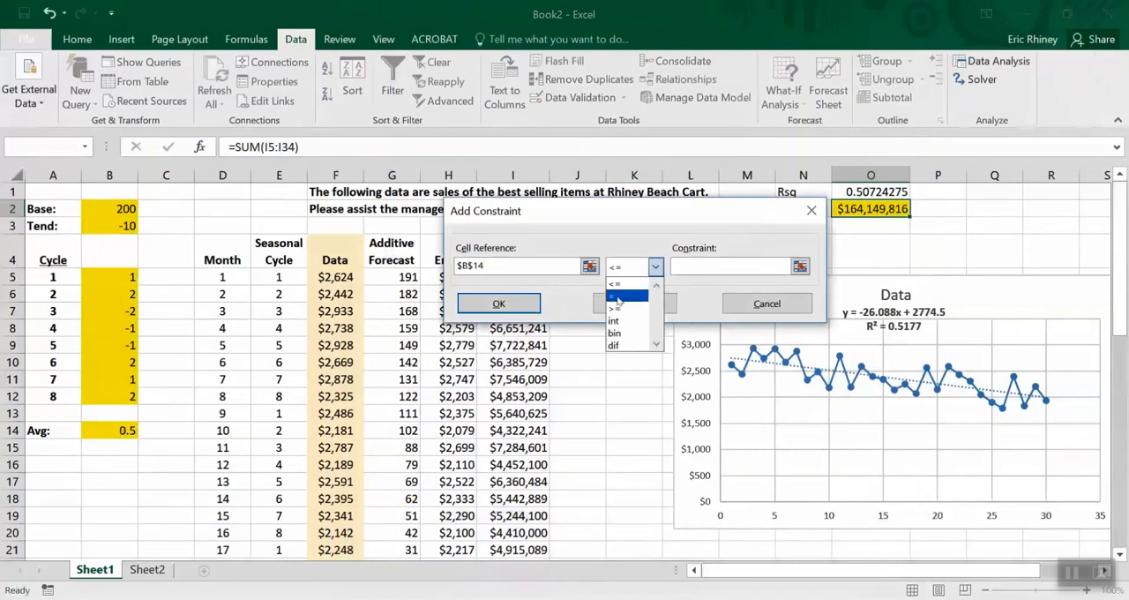
left_click(619, 298)
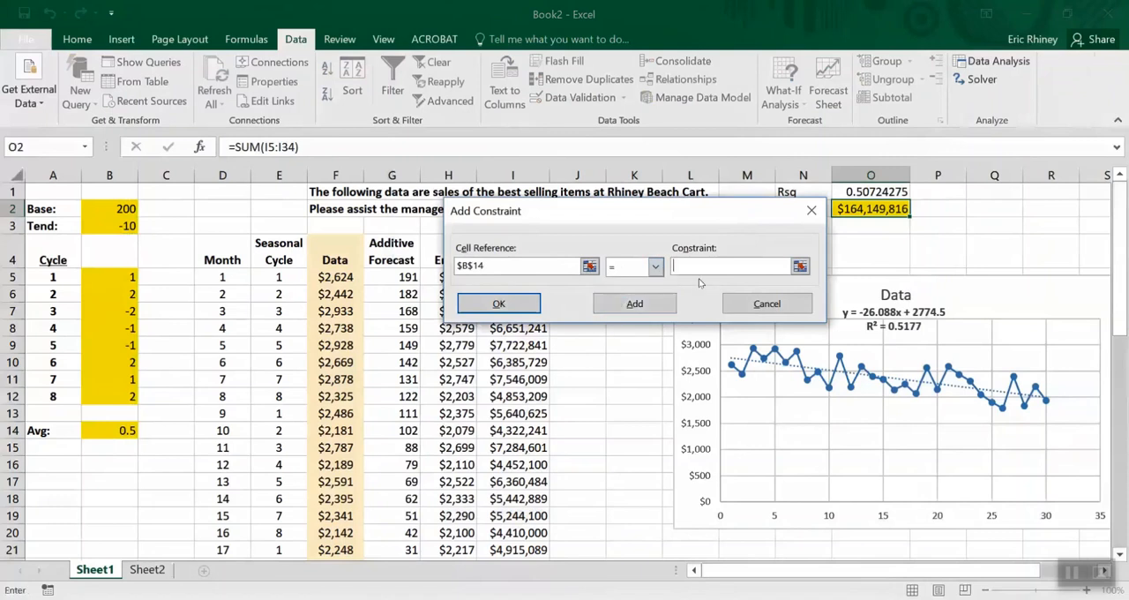
type("0")
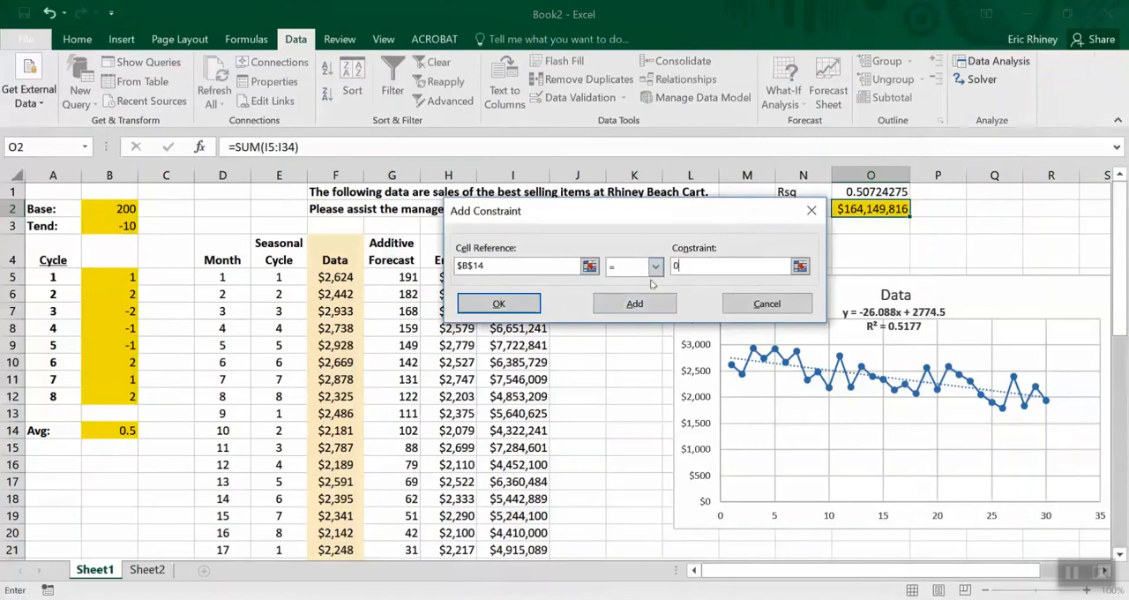
left_click(500, 303)
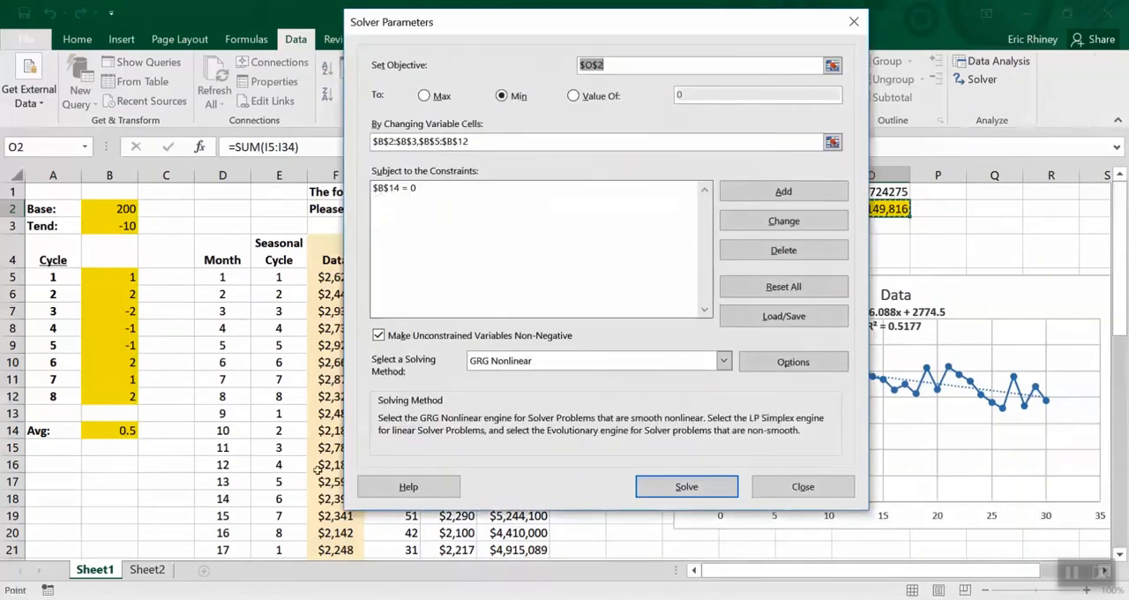
Run Solver with the GRG Nonlinear method while unconstrained variables are non-negative, and keep the solution
left_click(467, 435)
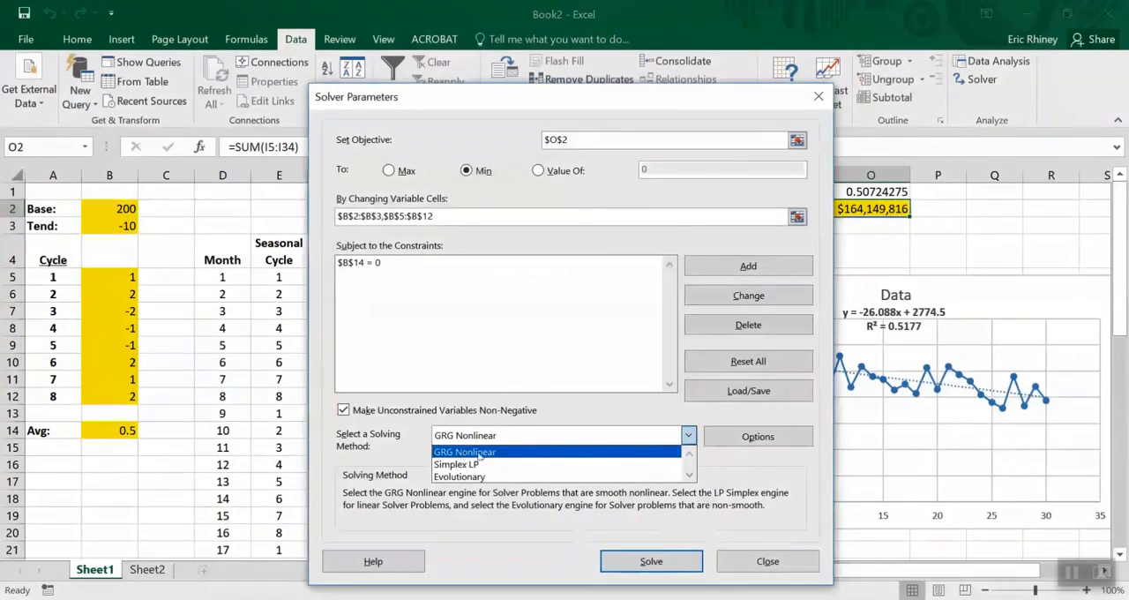
left_click(472, 453)
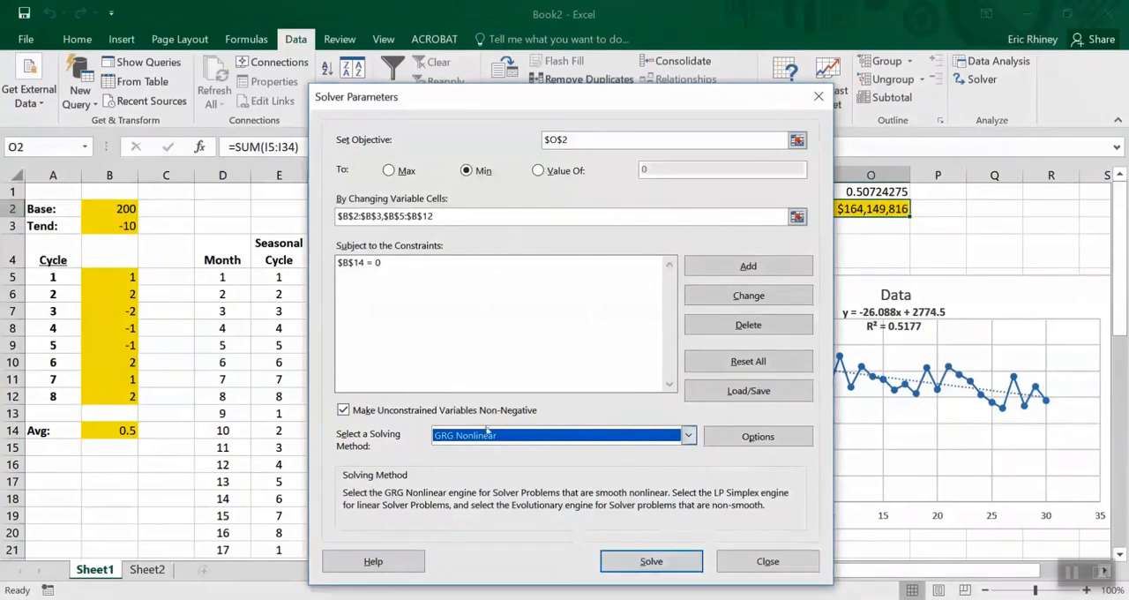
left_click(689, 435)
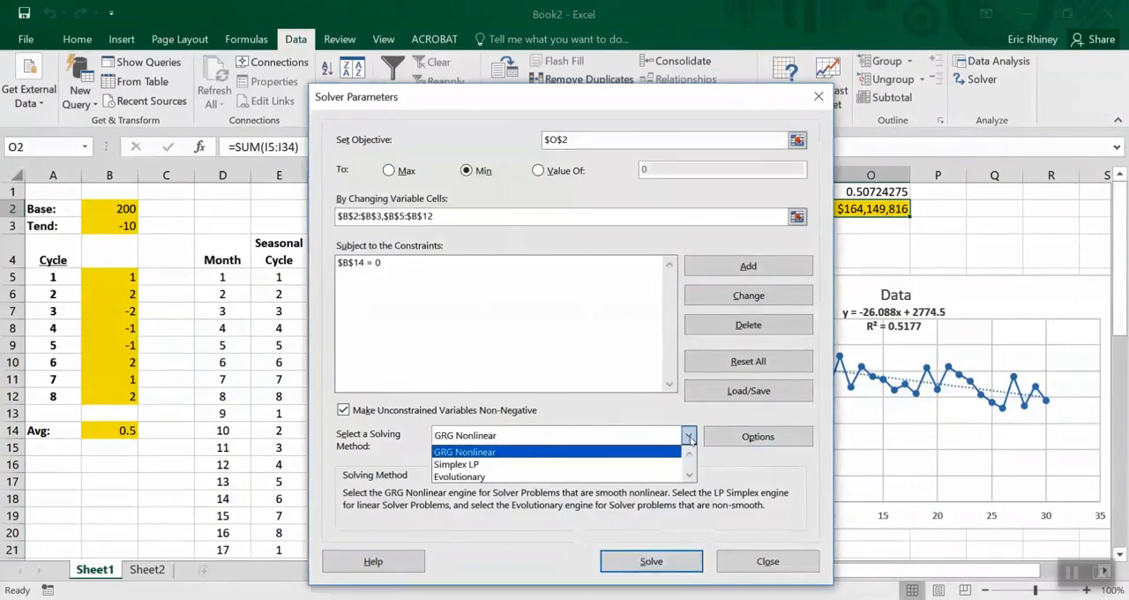
left_click(489, 453)
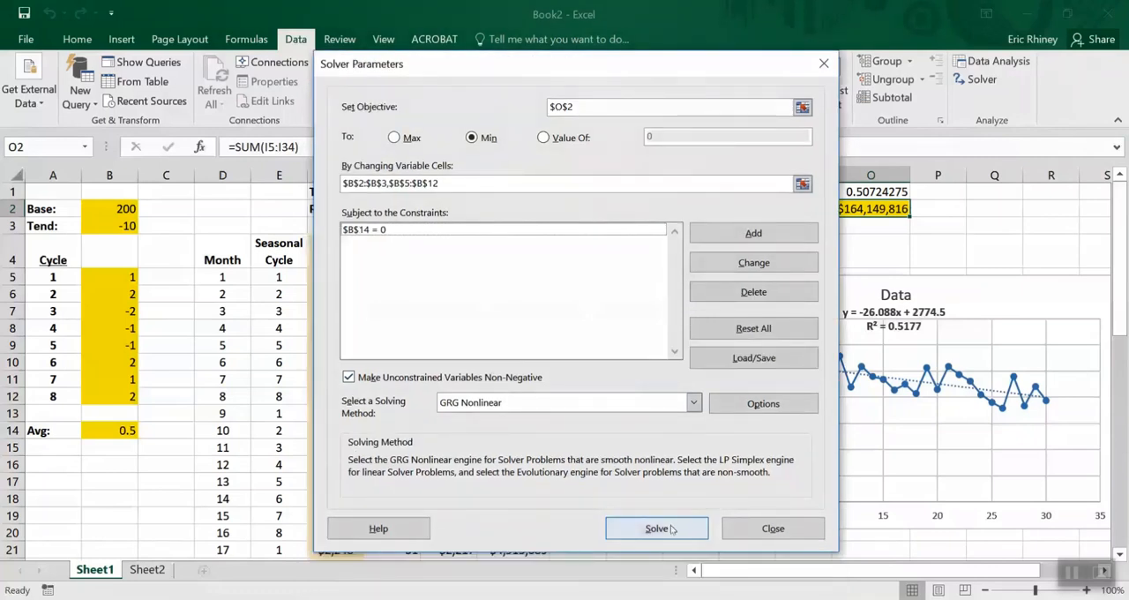
left_click(672, 528)
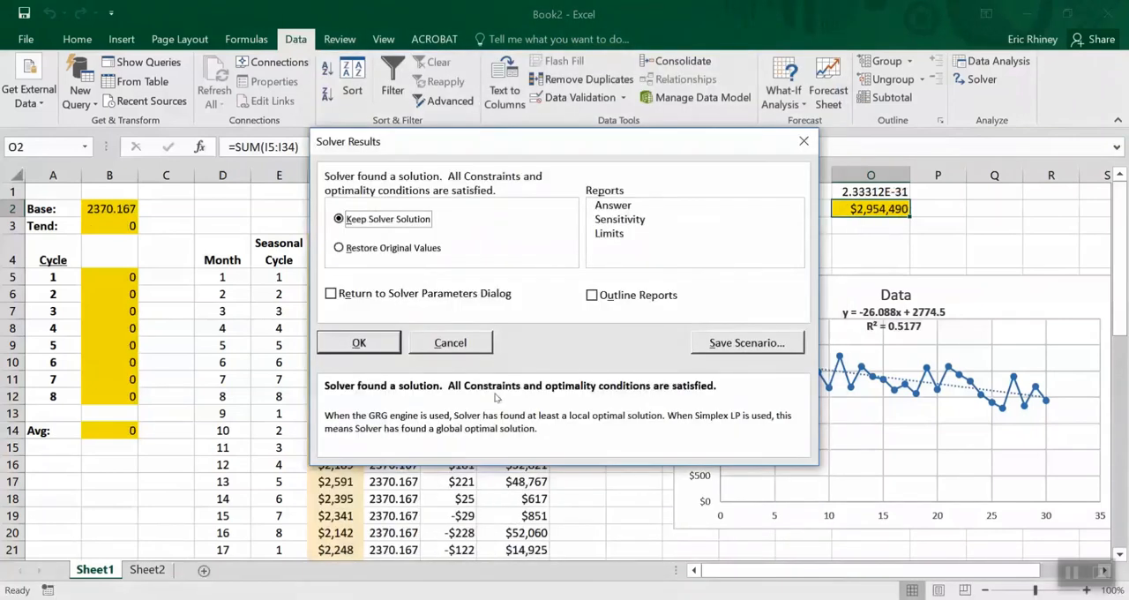
left_click(353, 343)
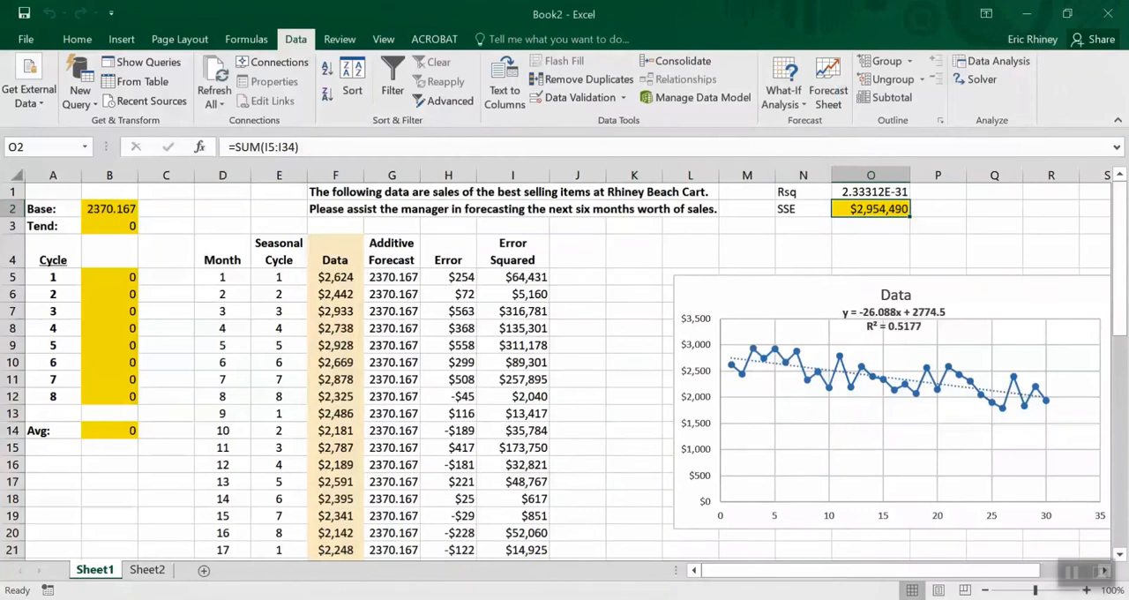
left_click(655, 23)
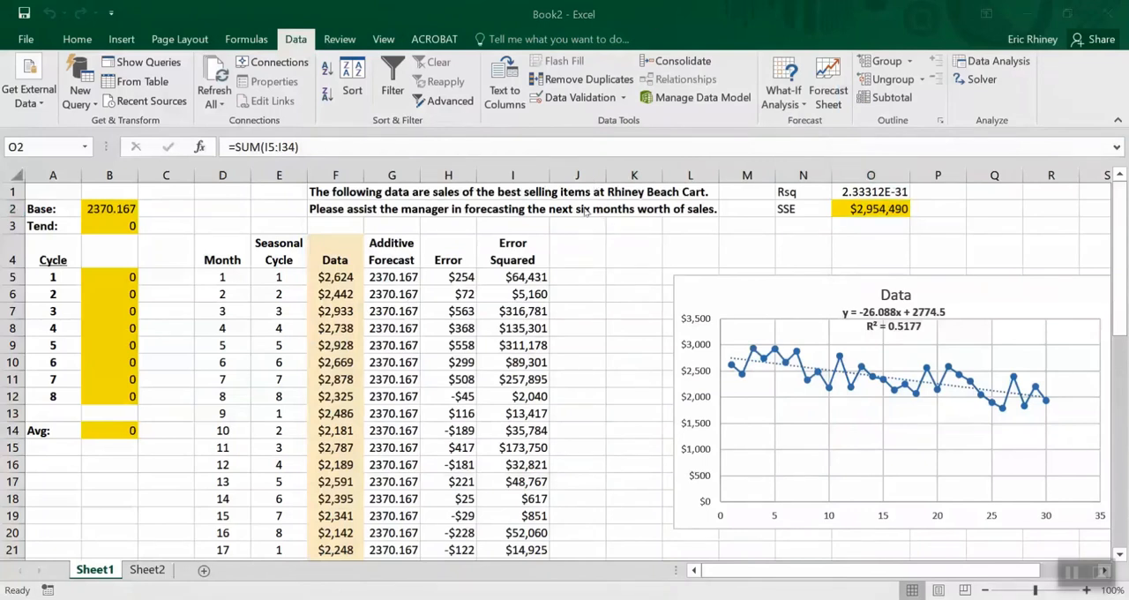
left_click(591, 275)
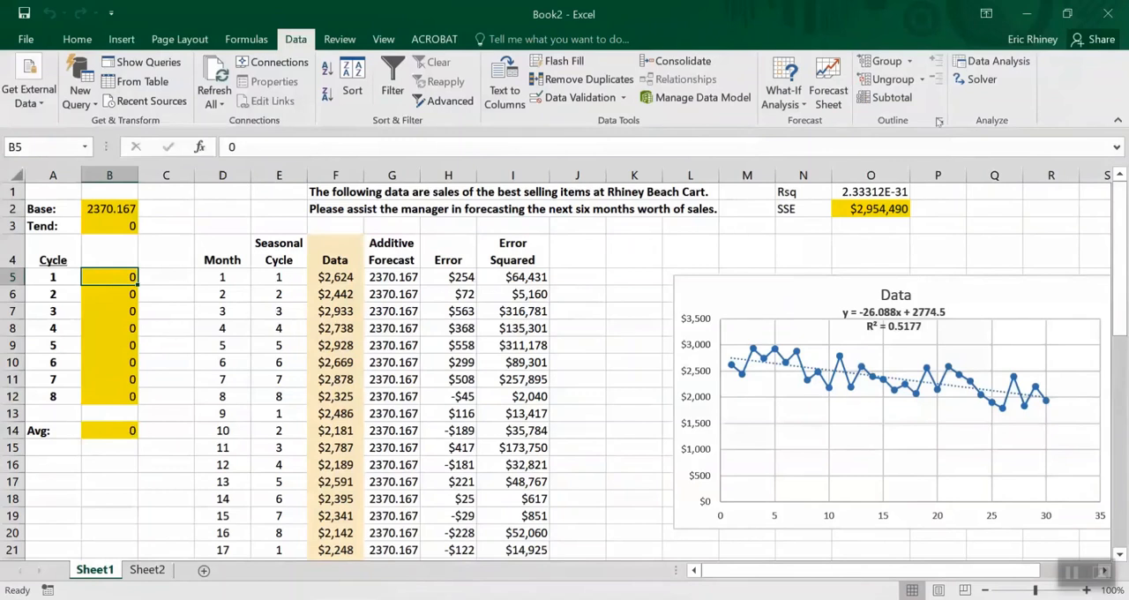
Rerun Solver with Make Unconstrained Variables Non-Negative turned off, keep the solution, and check the resulting base and trend cells
left_click(978, 80)
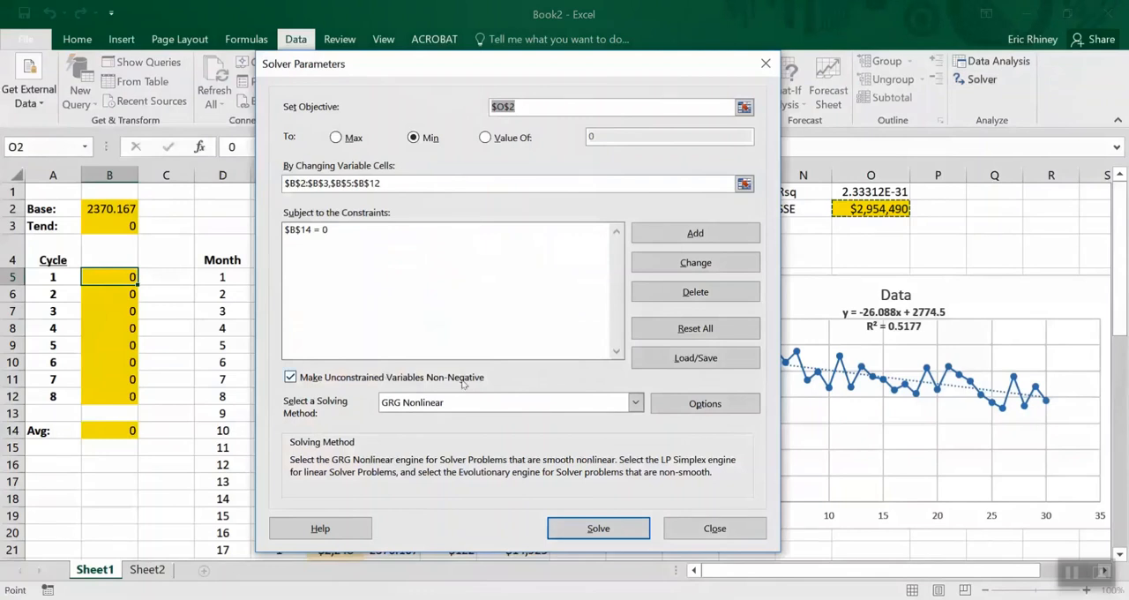
left_click(290, 377)
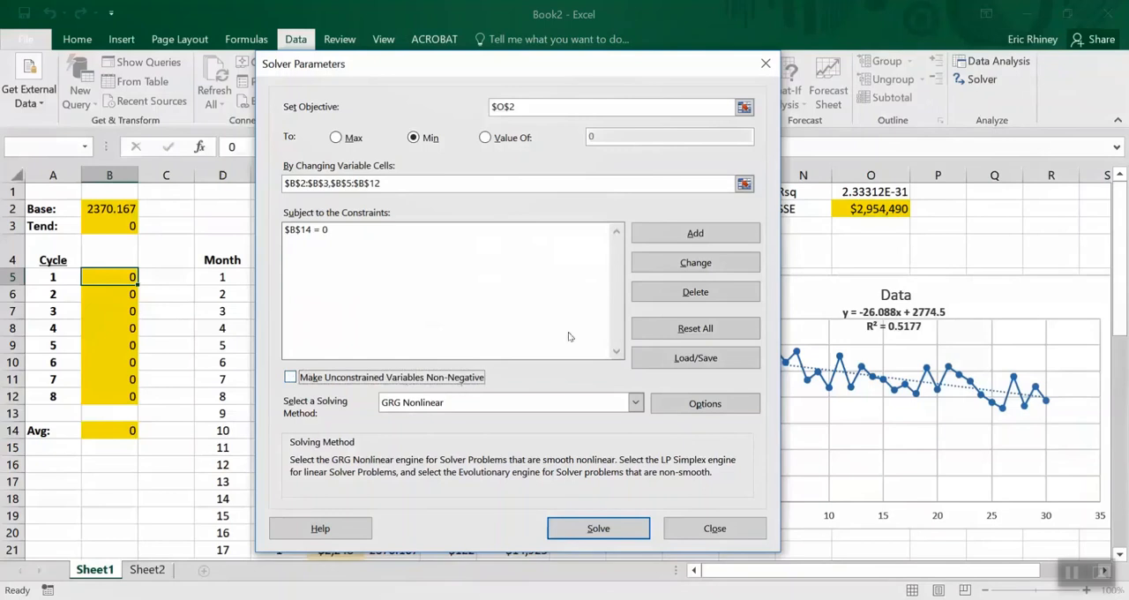
left_click(573, 527)
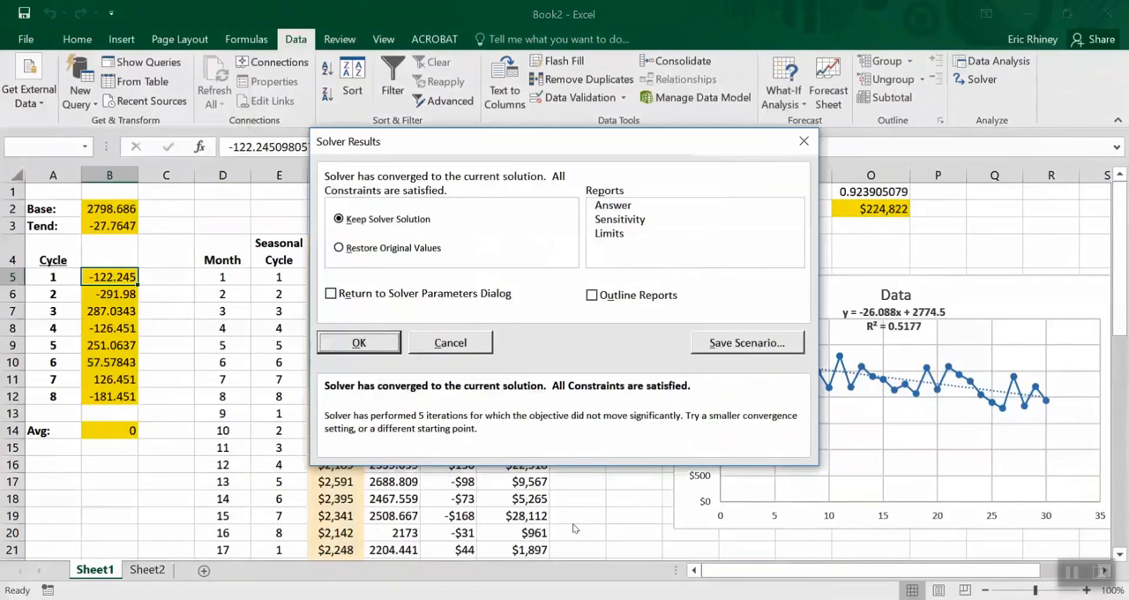
left_click(360, 343)
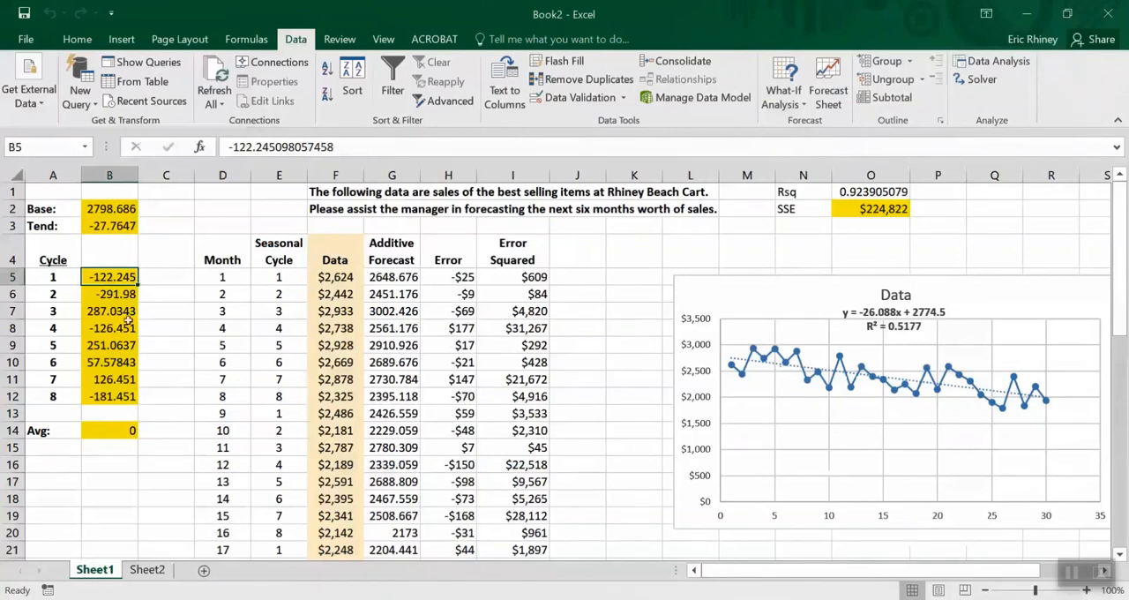
left_click(99, 208)
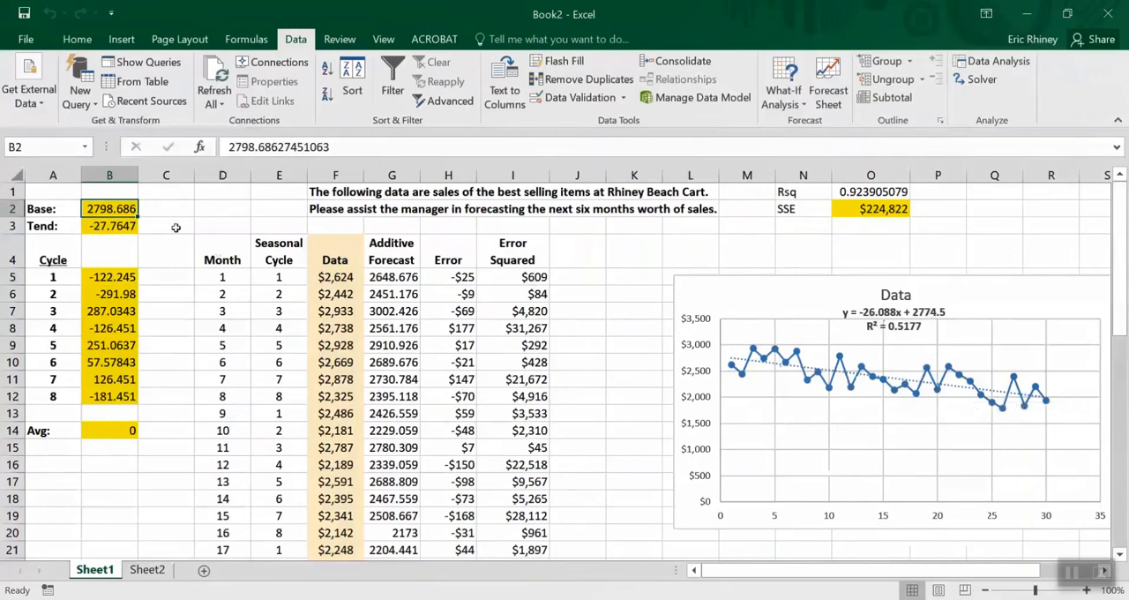
left_click(104, 226)
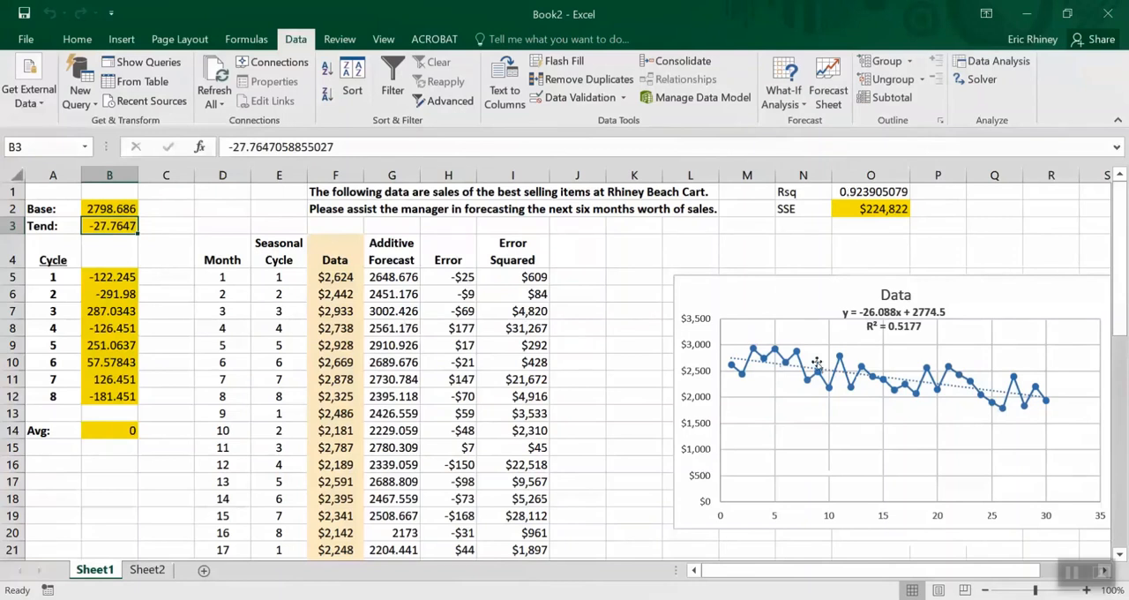
Delete the trendline from the Data chart and add a new chart series named from cell G4, Additive Forecast
left_click(737, 362)
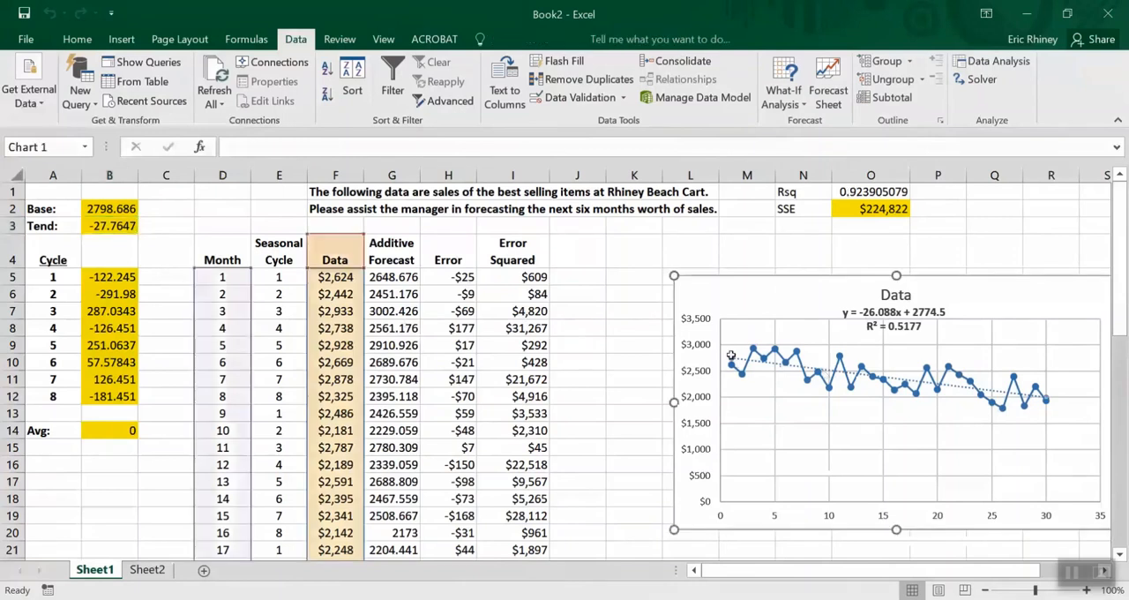
key("Delete")
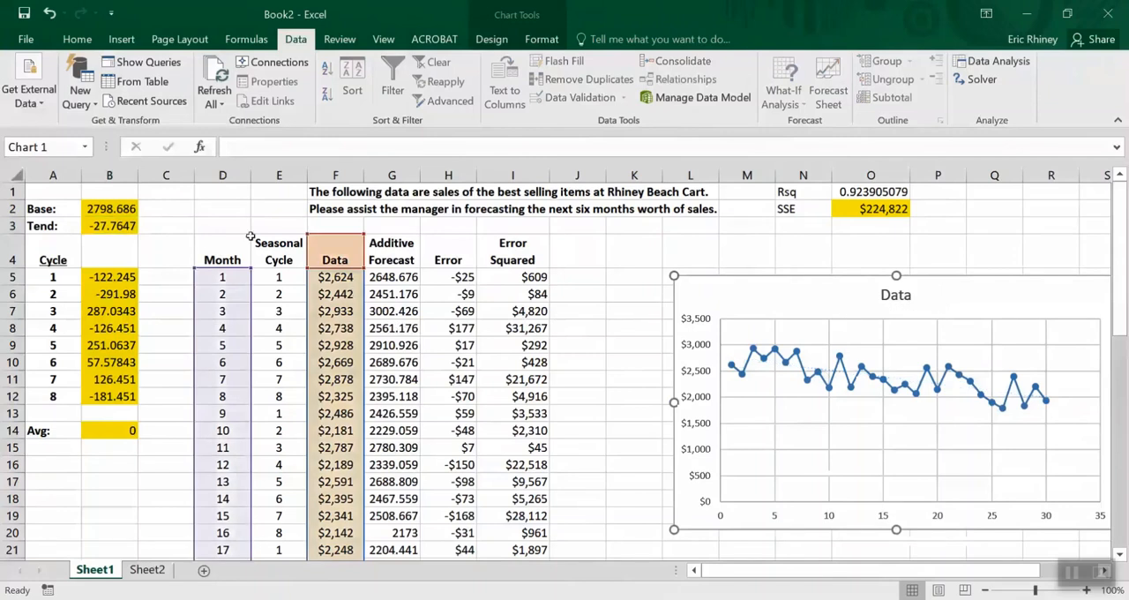
right_click(703, 296)
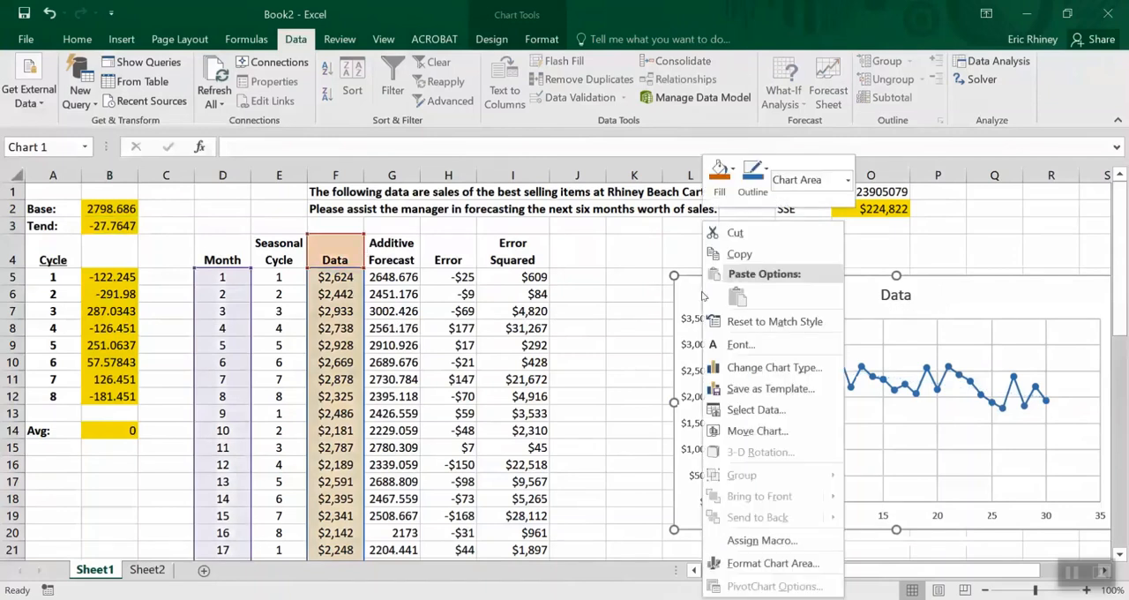
left_click(775, 410)
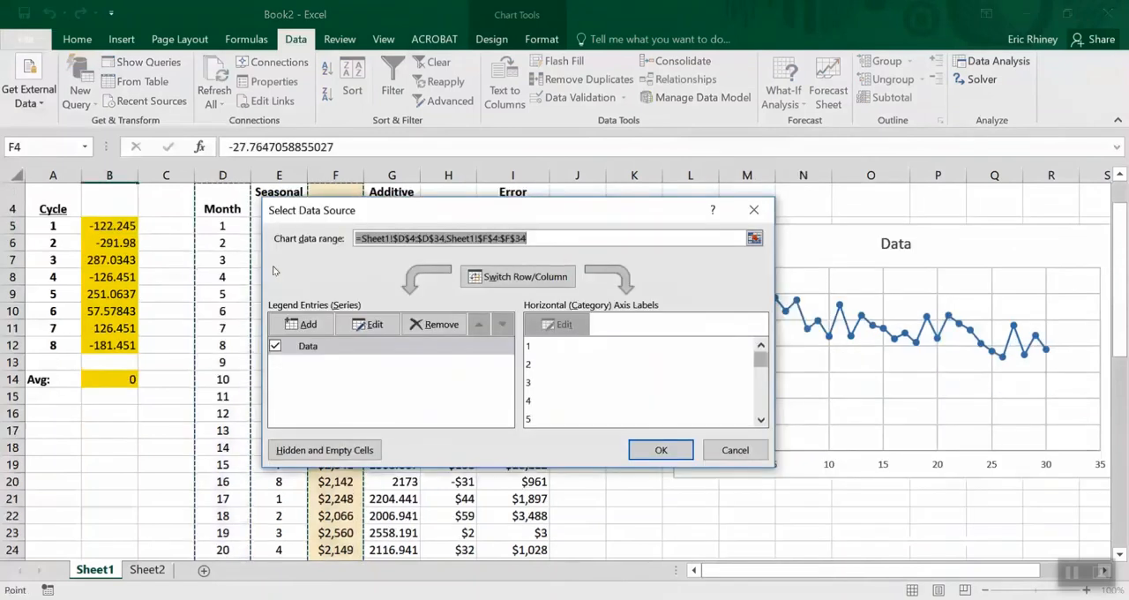
left_click(286, 314)
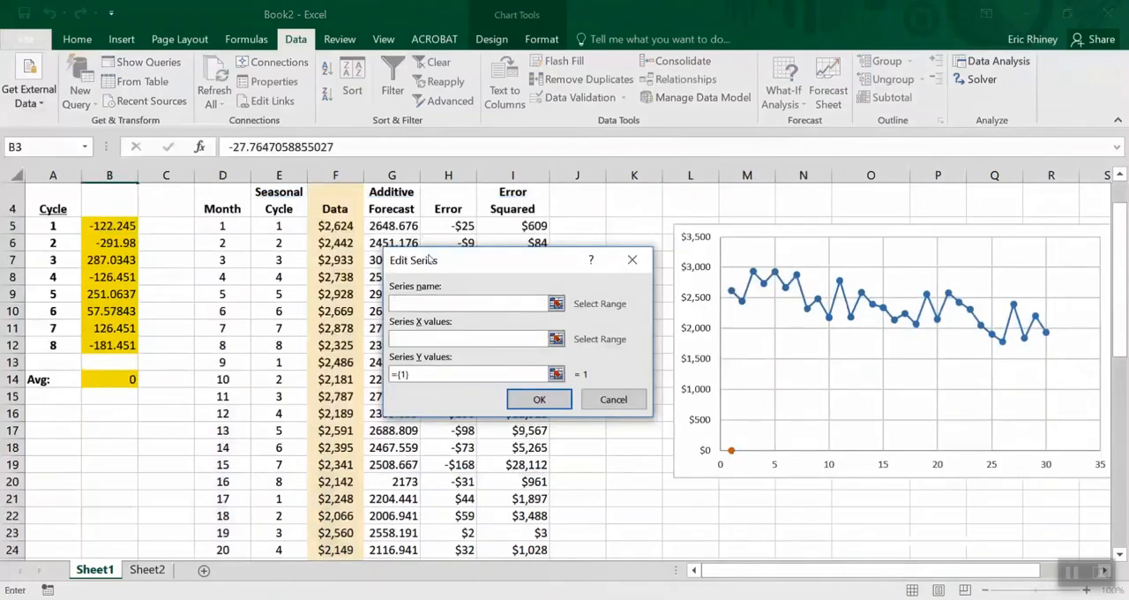
left_click(401, 209)
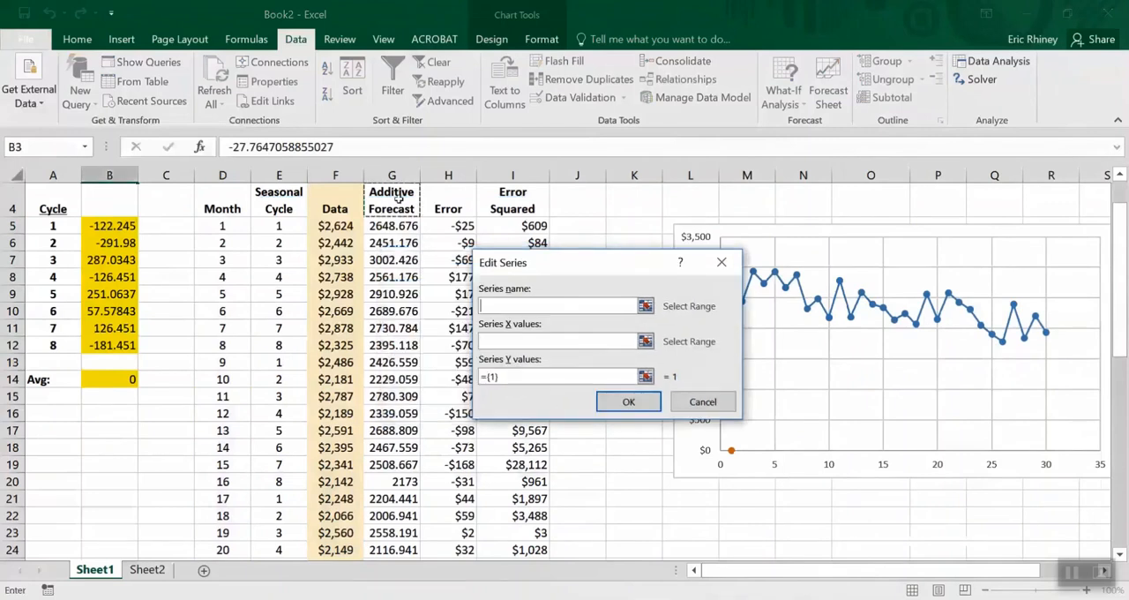
Set the Additive Forecast series' X values to the month numbers in D5:D40
left_click(484, 341)
left_click(212, 201)
key("Down")
key("ctrl+shift+Down")
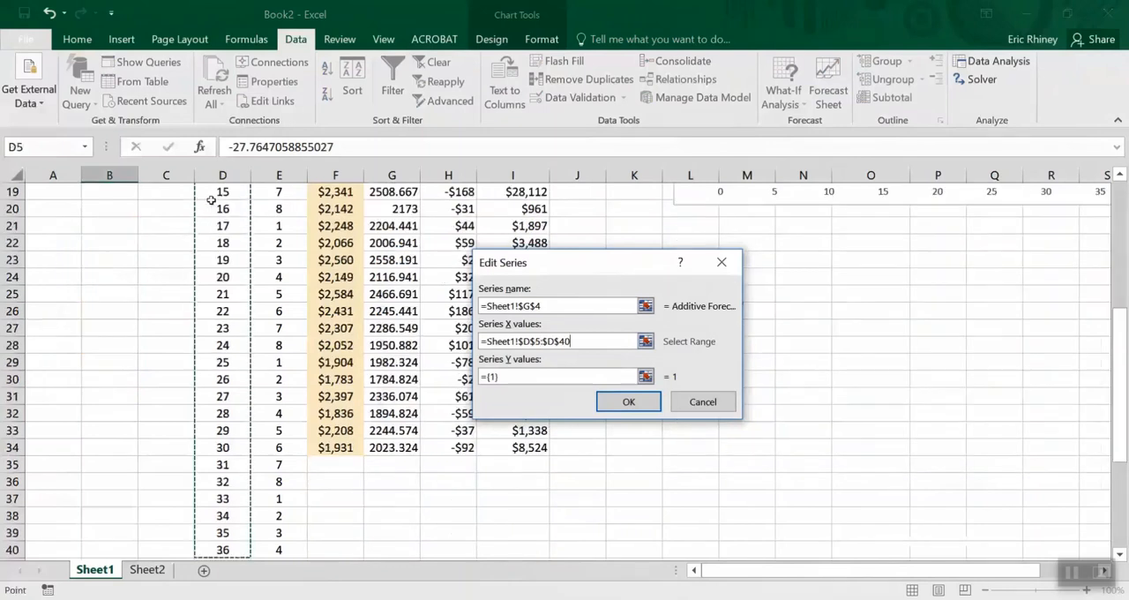
Set the Additive Forecast series' Y values to G5:G34, apply the new series, and check it on the chart
left_click(513, 372)
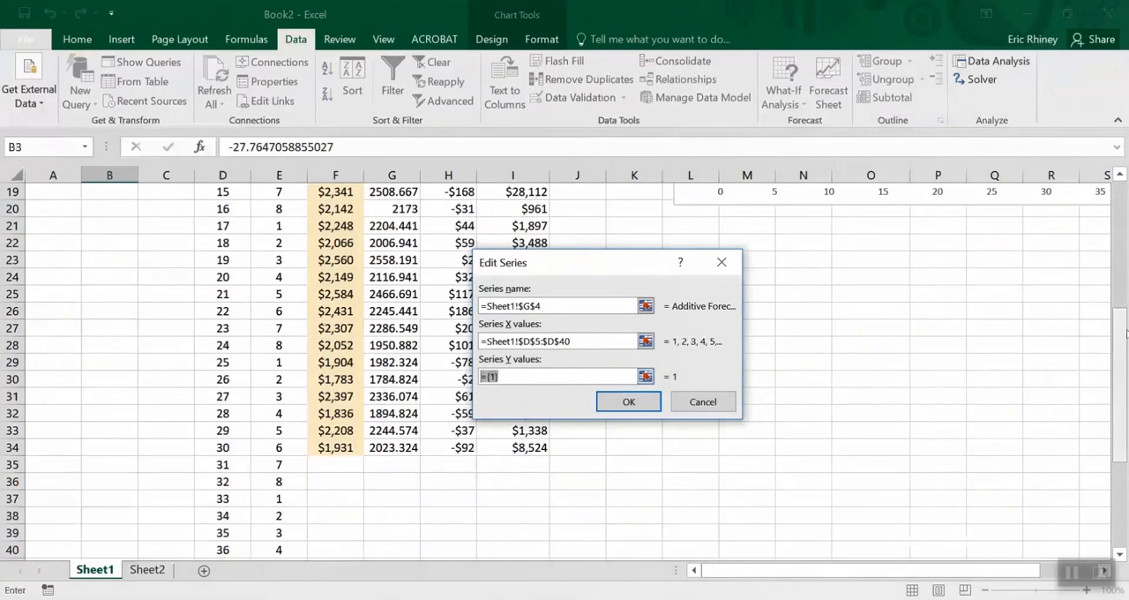
scroll(1125, 298, "up", 1)
scroll(1124, 298, "up", 4)
key("BackSpace")
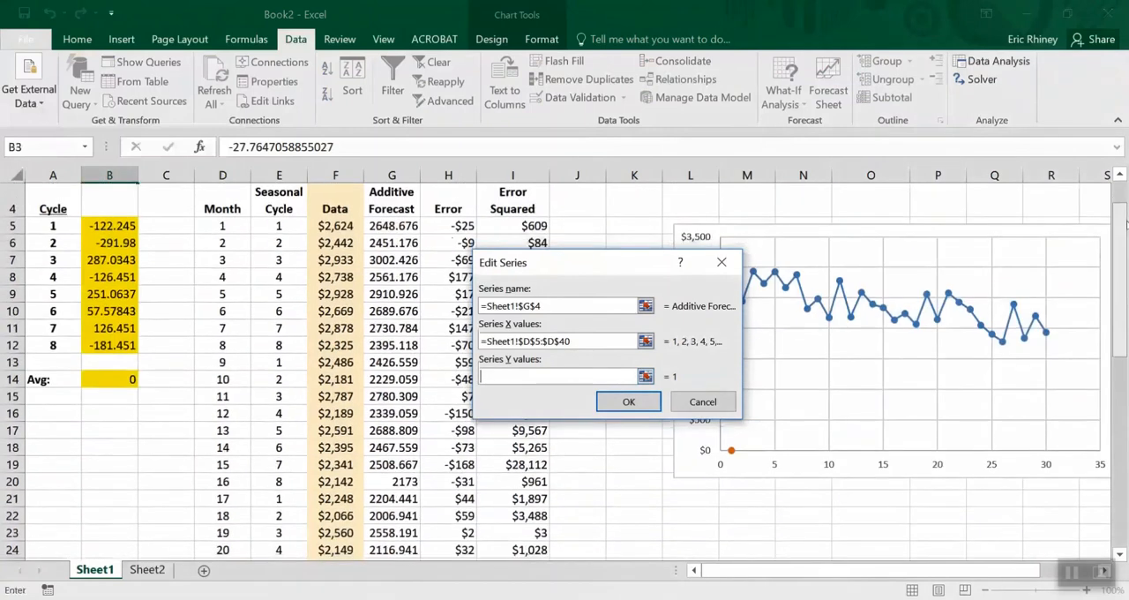
left_click(404, 221)
key("ctrl+shift+Down")
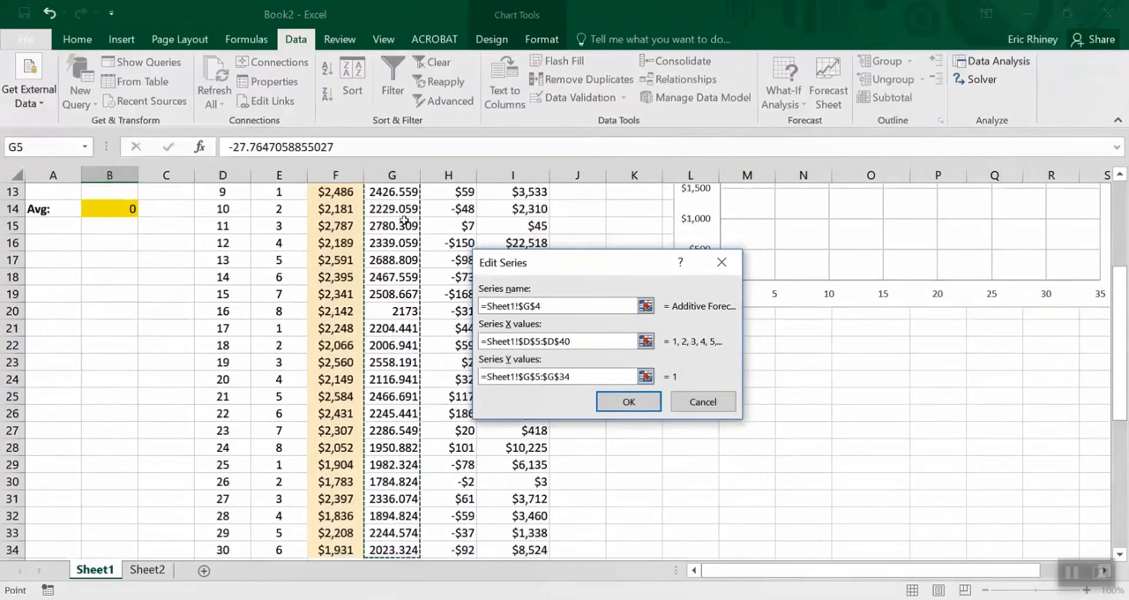
key("Return")
left_click(657, 448)
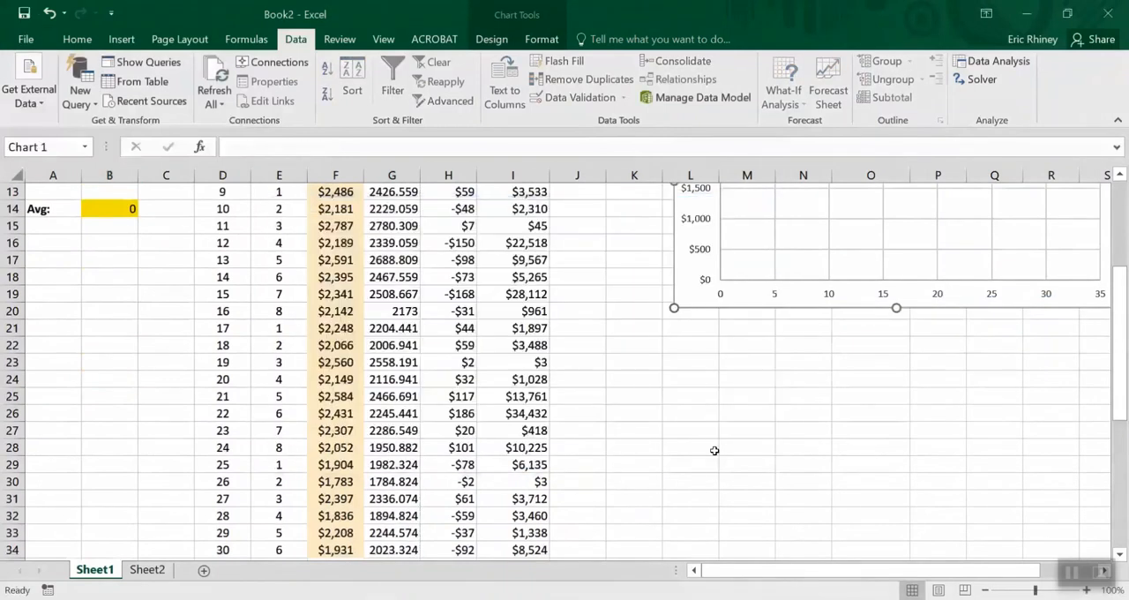
left_click_drag(1120, 313, 1125, 231)
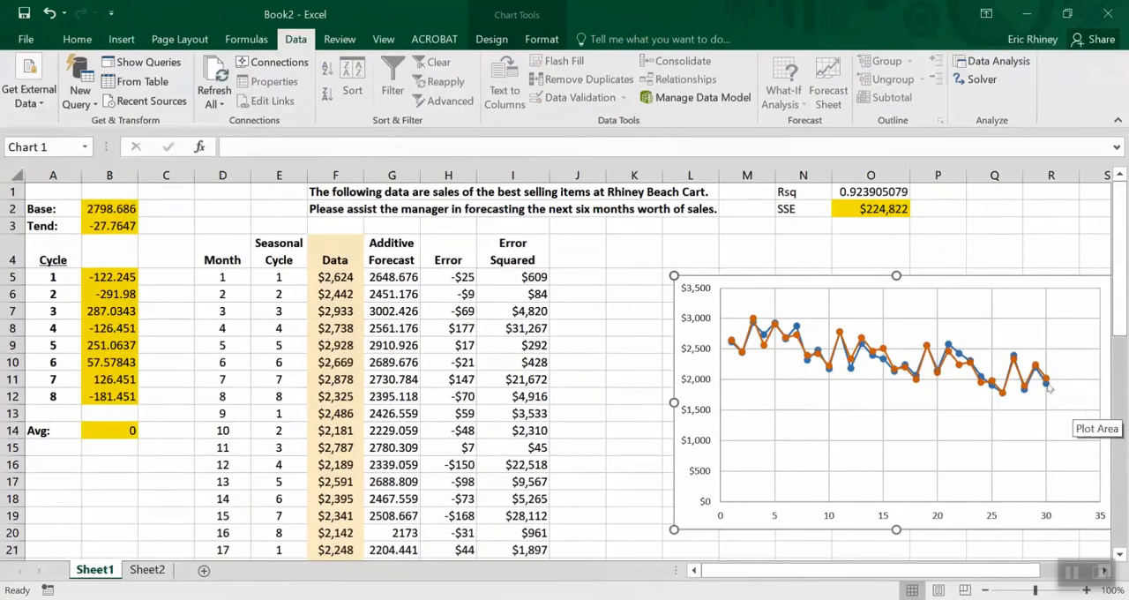
Fill the Additive Forecast formula from G34 down through G42
left_click_drag(1121, 327, 1124, 465)
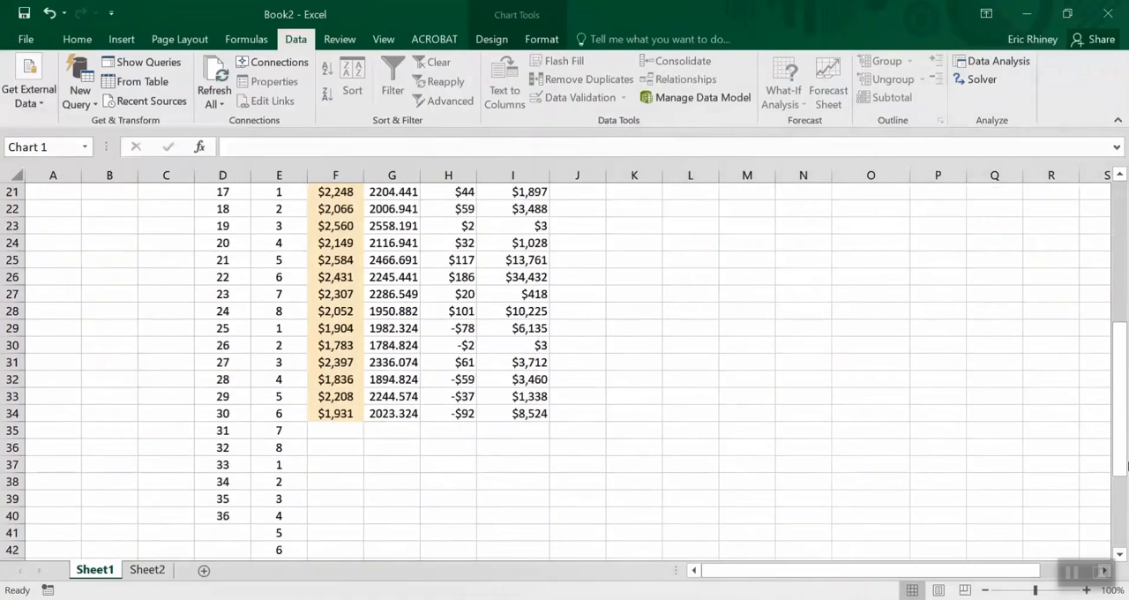
left_click(406, 412)
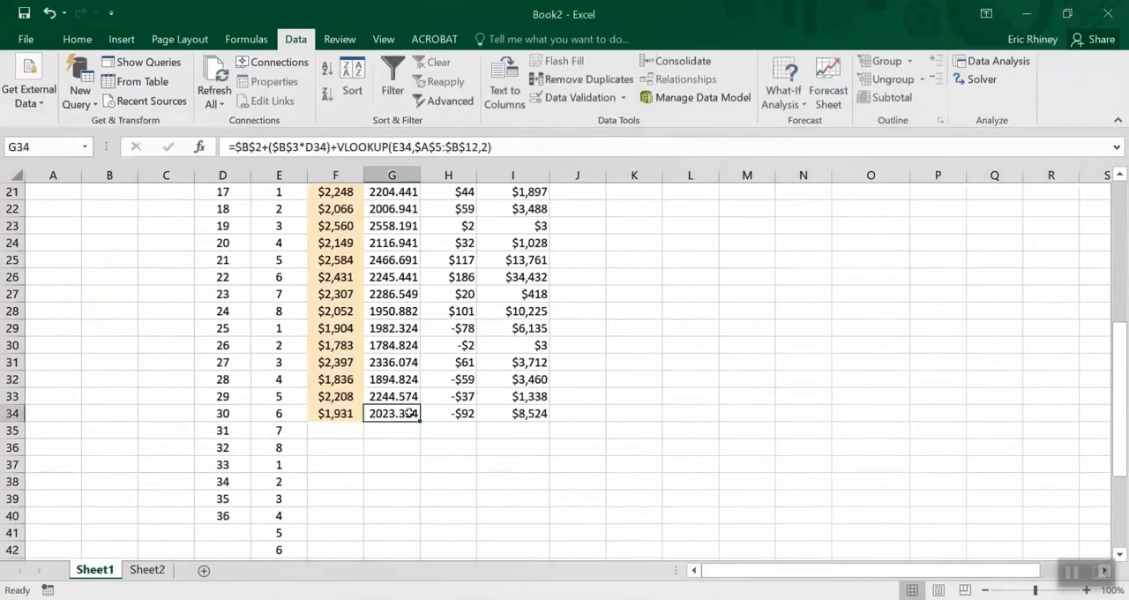
left_click_drag(420, 422, 411, 549)
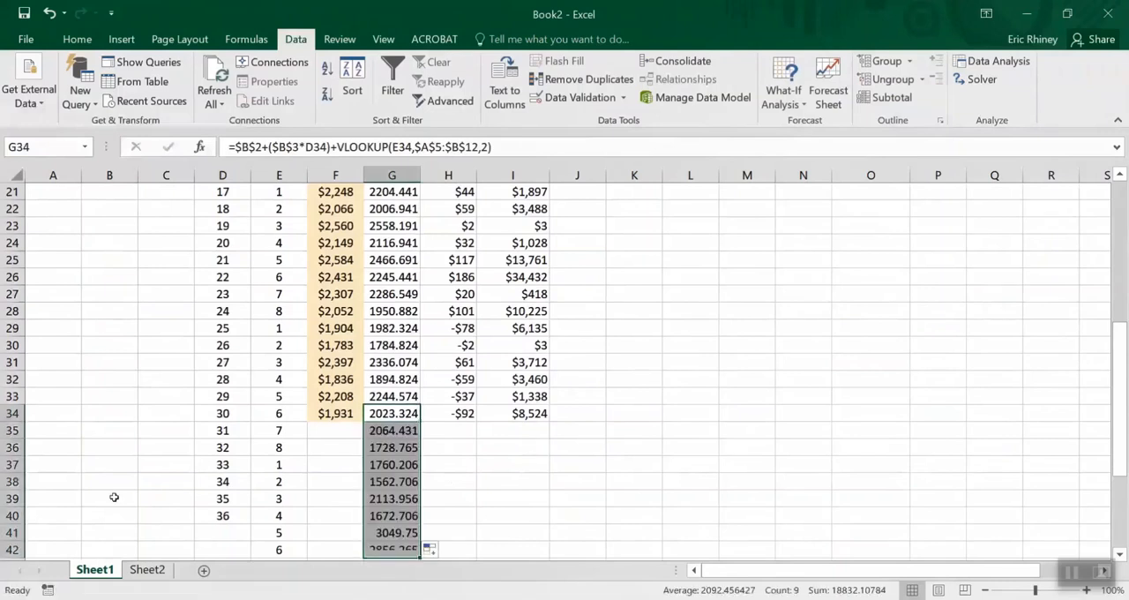
Add month numbers 37 and 38 in cells D41 and D42
left_click(221, 532)
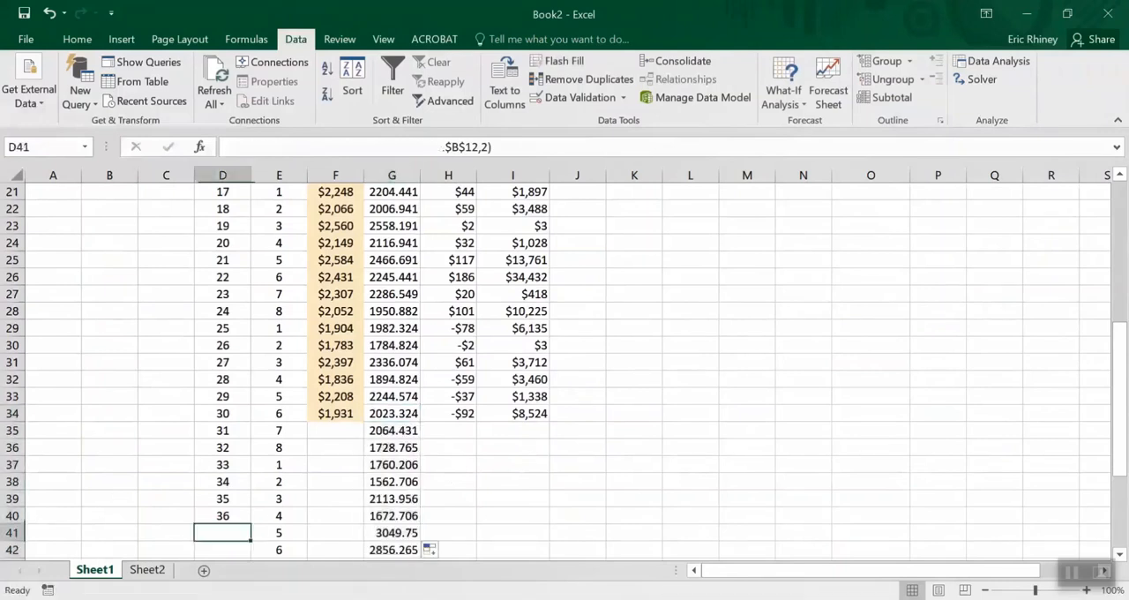
type("3")
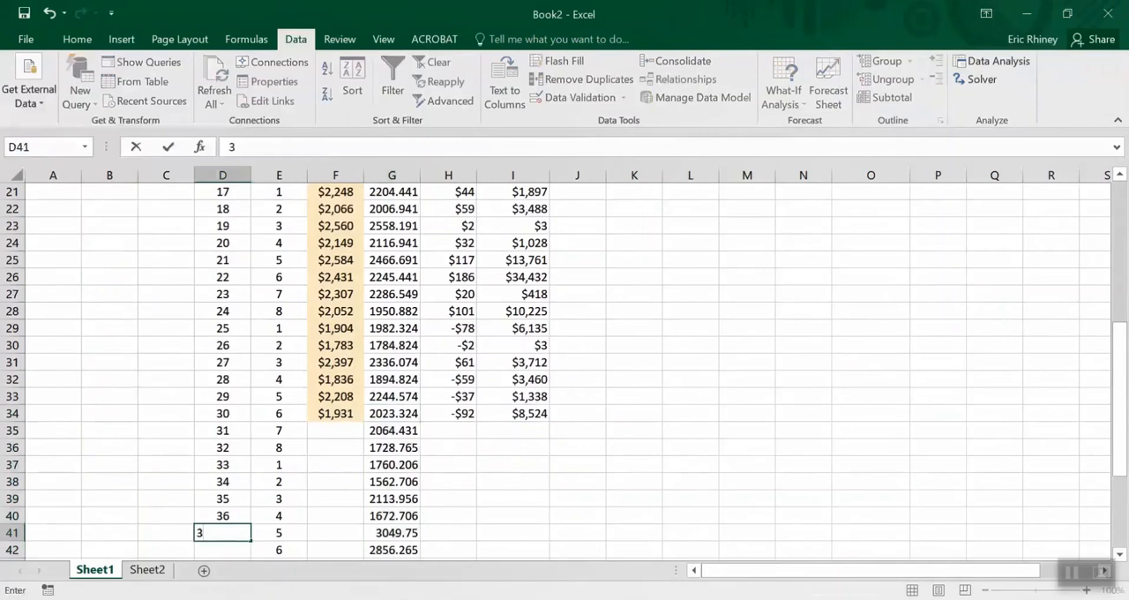
type("7")
key("Return")
type("38")
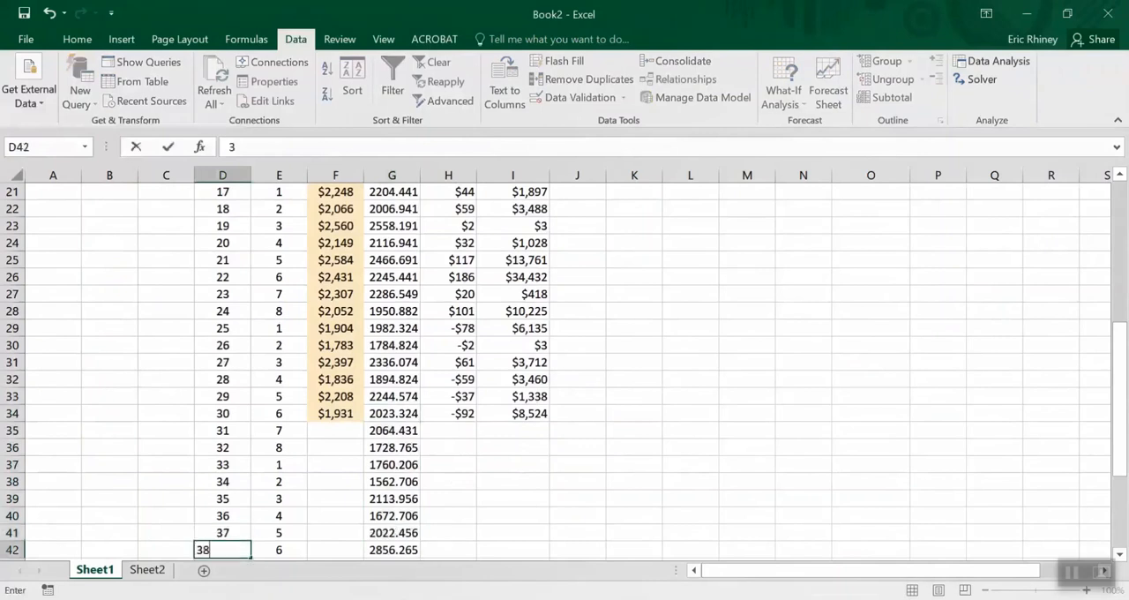
key("Return")
Review the forecast values and formulas for the months beyond 30 in column G, and compare them with the chart
key("Up")
key("Up")
key("Right")
key("Right")
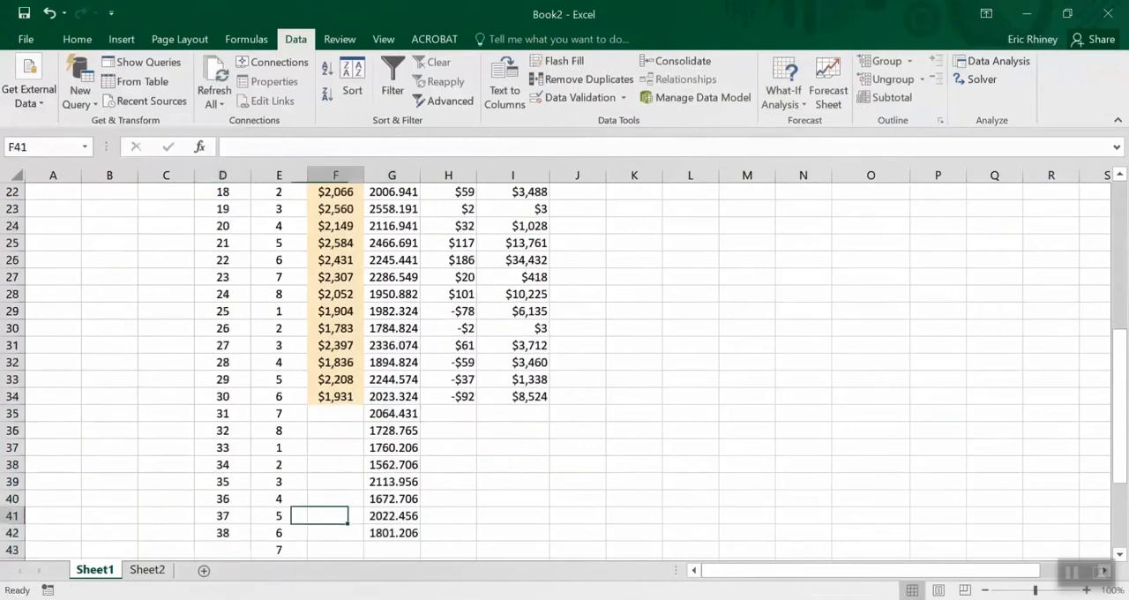
key("Right")
key("Up")
key("Up")
key("Up")
key("Up")
key("Up")
key("Up")
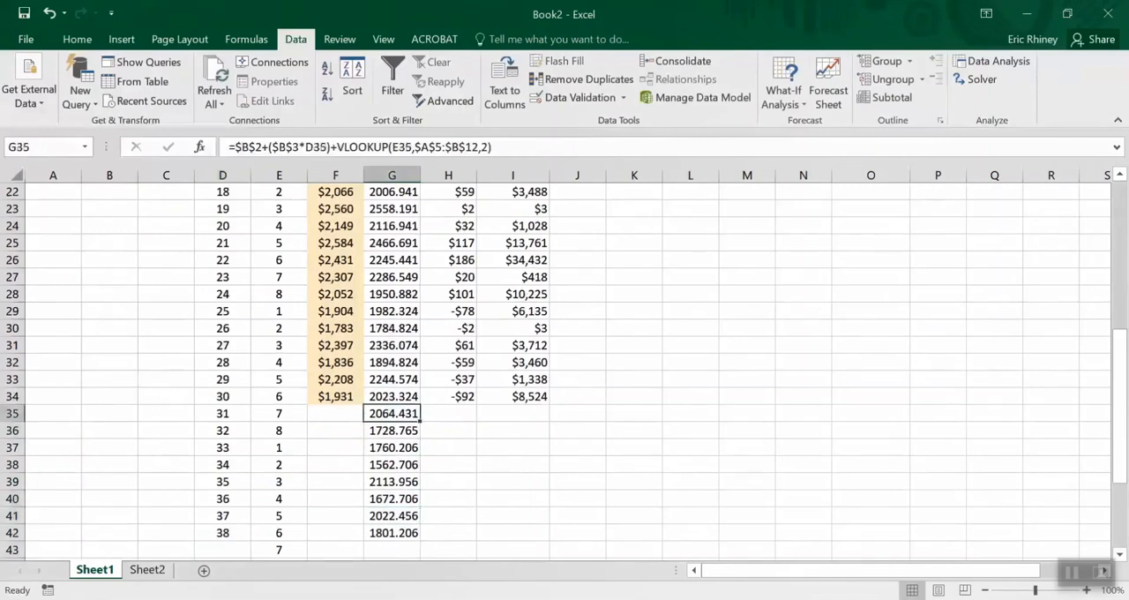
key("Down")
key("Down")
key("Down")
key("Down")
key("Down")
key("Down")
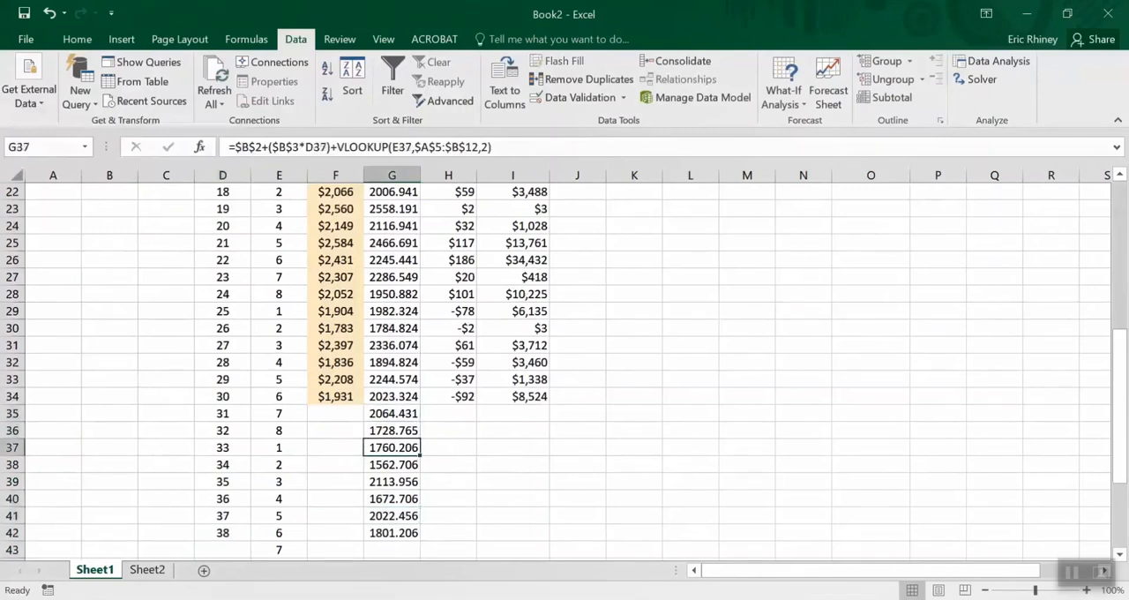
key("Down")
key("Up")
key("Up")
key("Up")
key("Up")
key("Up")
key("Down")
key("Up")
key("Up")
key("Up")
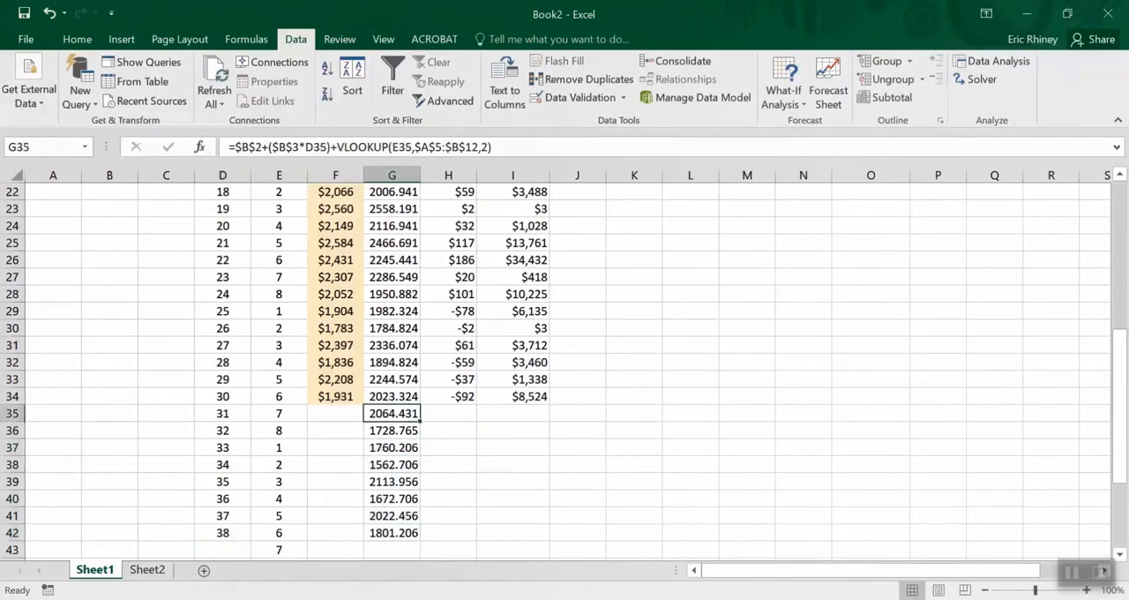
key("ctrl+Up")
key("Up")
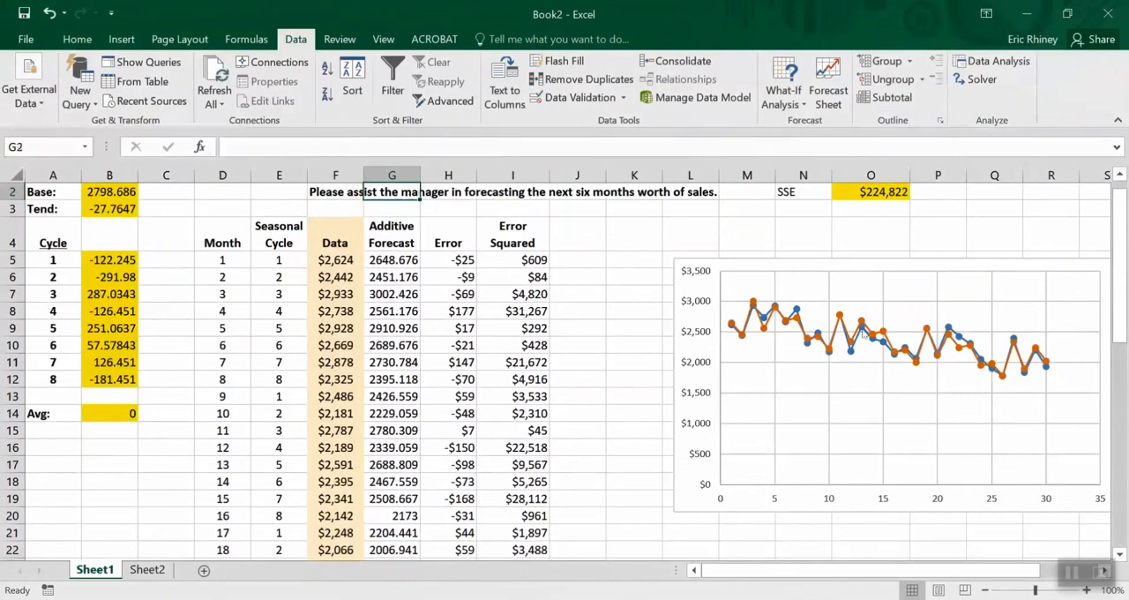
Edit the chart's Additive Forecast series so its Y values cover G5:G42
left_click(876, 337)
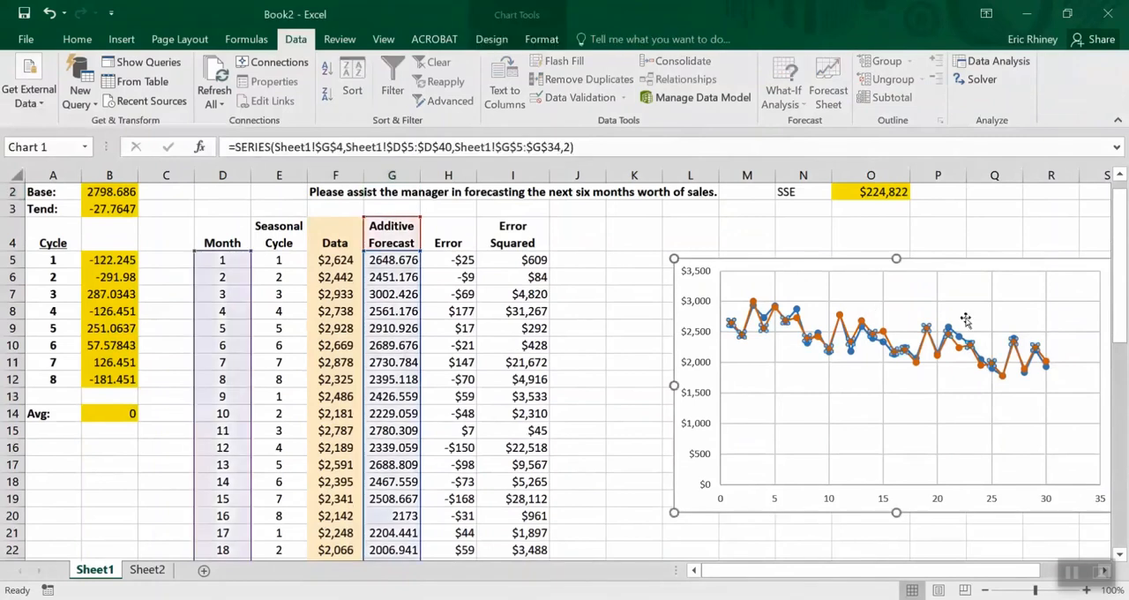
right_click(950, 304)
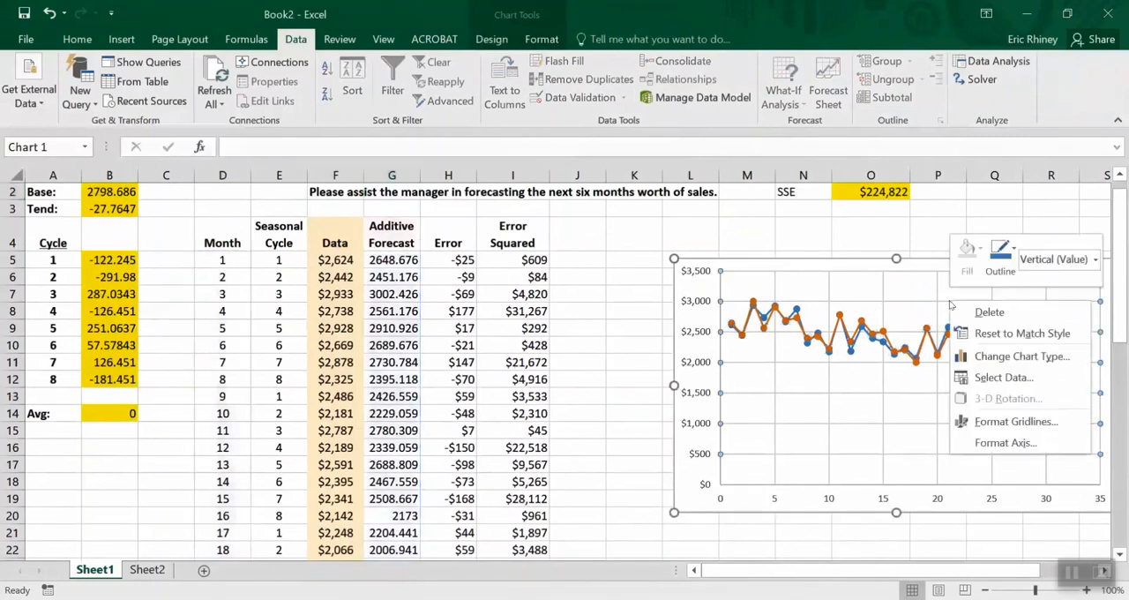
left_click(1004, 376)
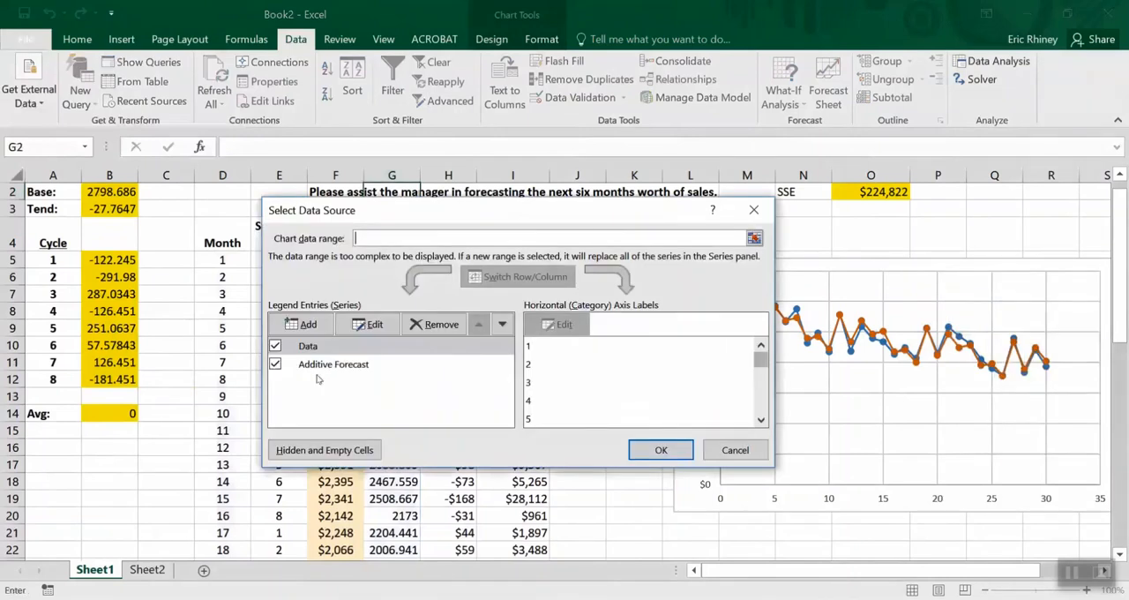
left_click(318, 366)
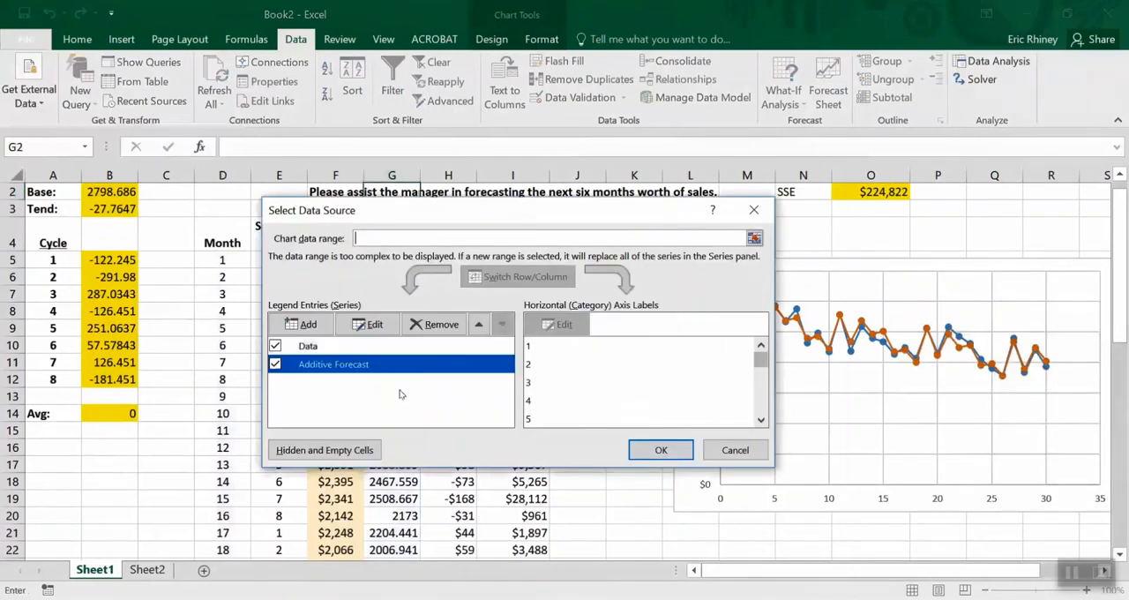
left_click(352, 325)
left_click(553, 373)
scroll(553, 374, "down", 1)
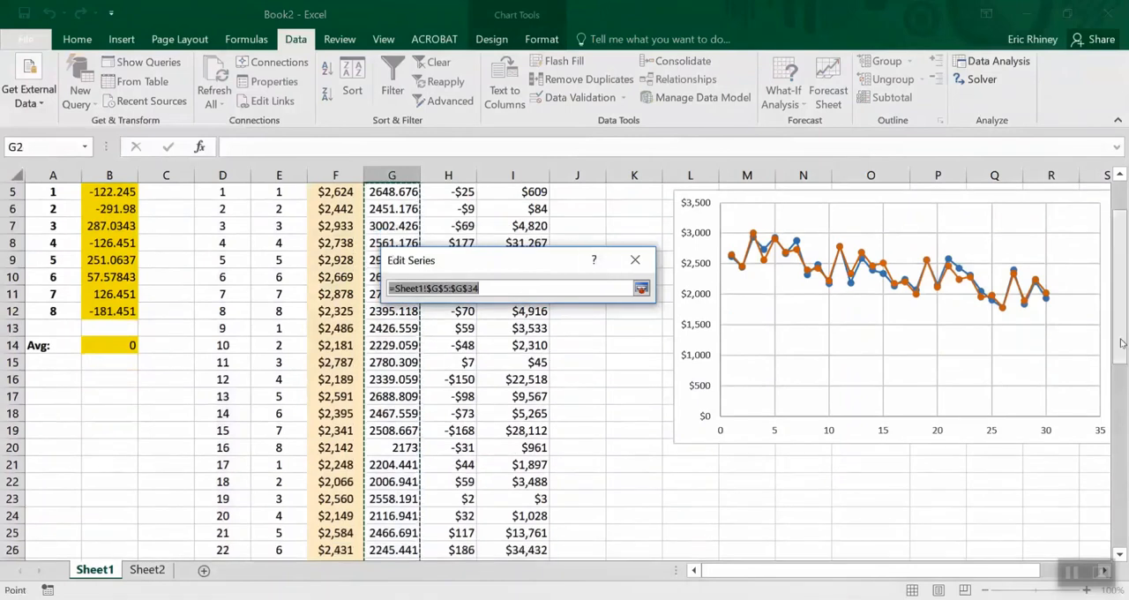
left_click_drag(1118, 353, 1118, 323)
left_click(372, 276)
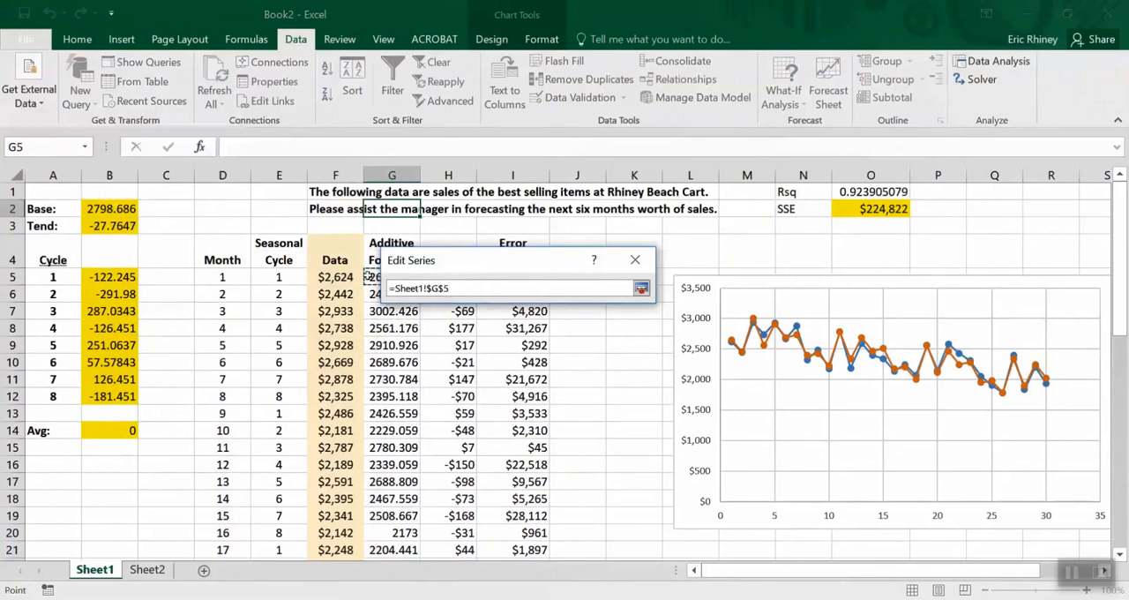
key("ctrl+shift+Down")
key("Return")
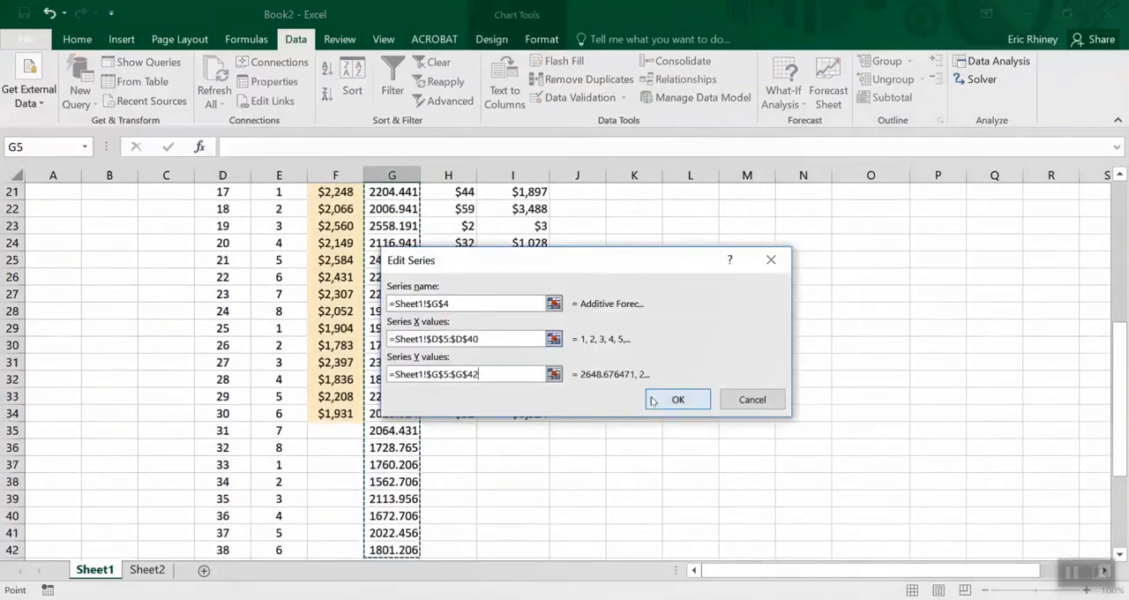
Extend the Additive Forecast series' X values to D5:D42, apply the data source changes, and check the extended chart
left_click(552, 339)
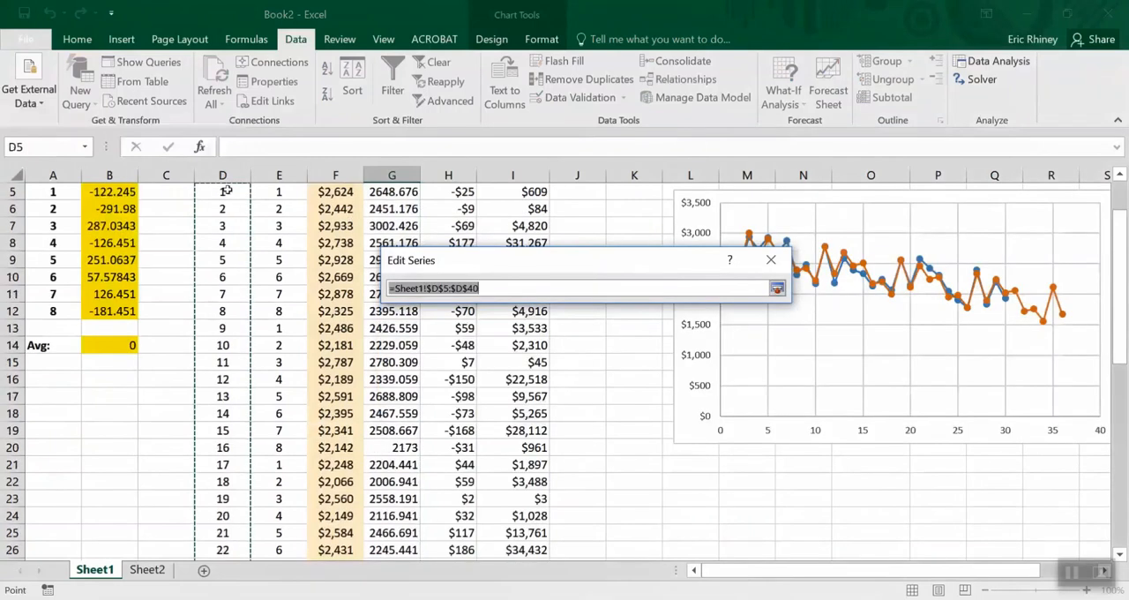
left_click(226, 190)
key("ctrl+shift+Down")
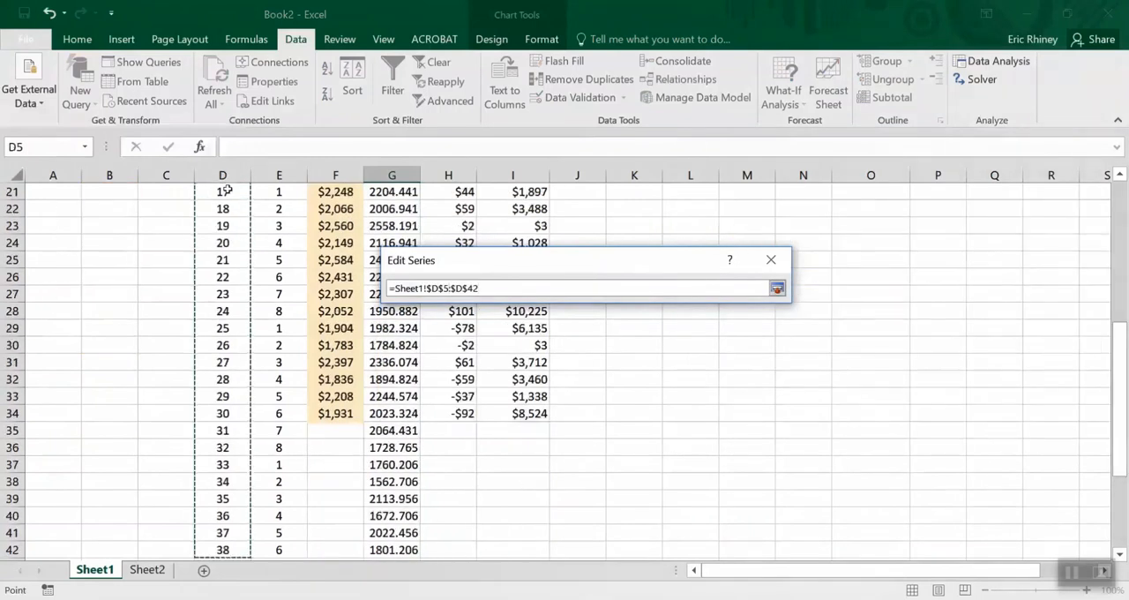
left_click(776, 288)
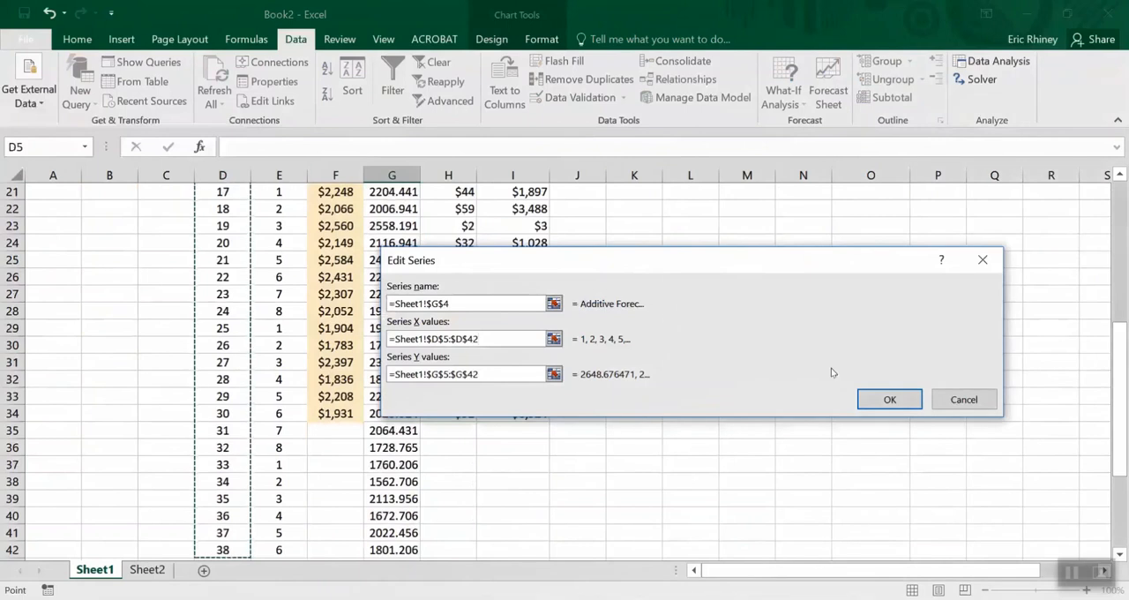
left_click(887, 399)
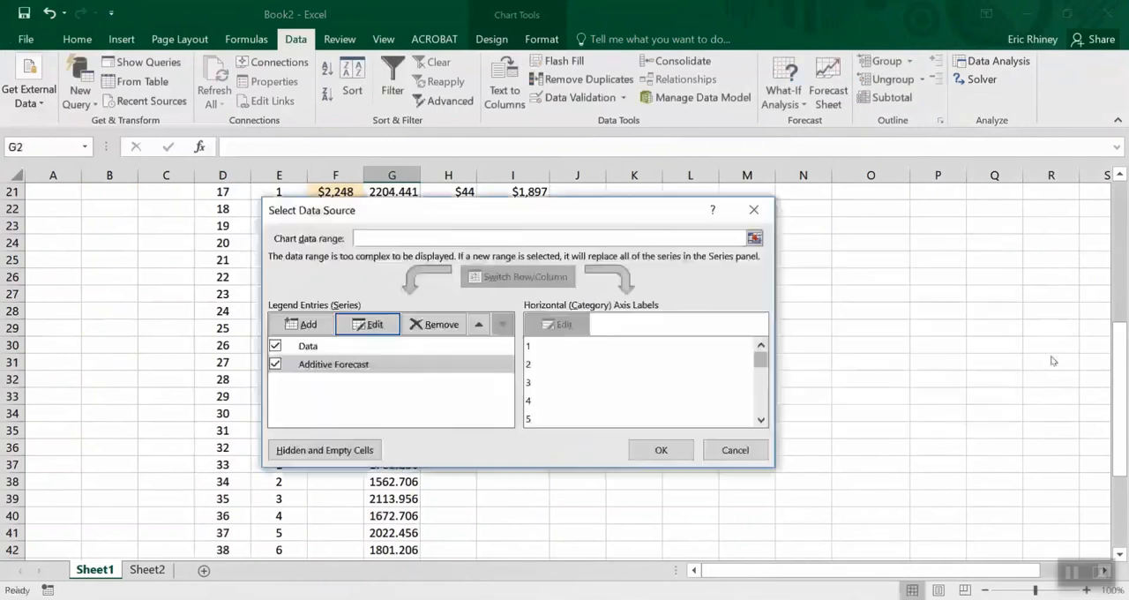
left_click(680, 451)
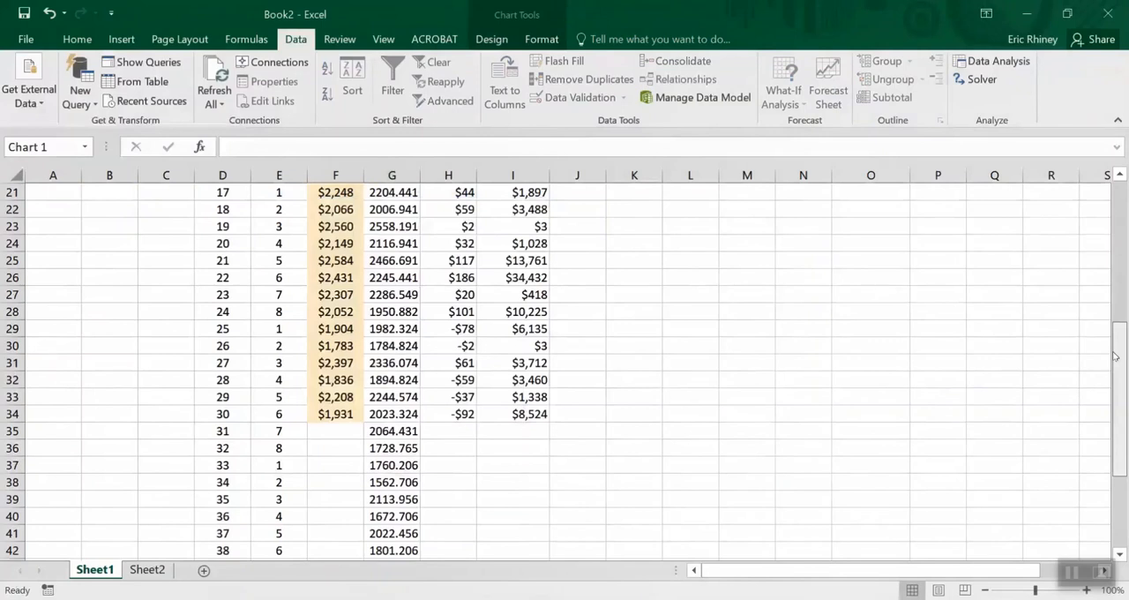
scroll(1114, 355, "up", 5)
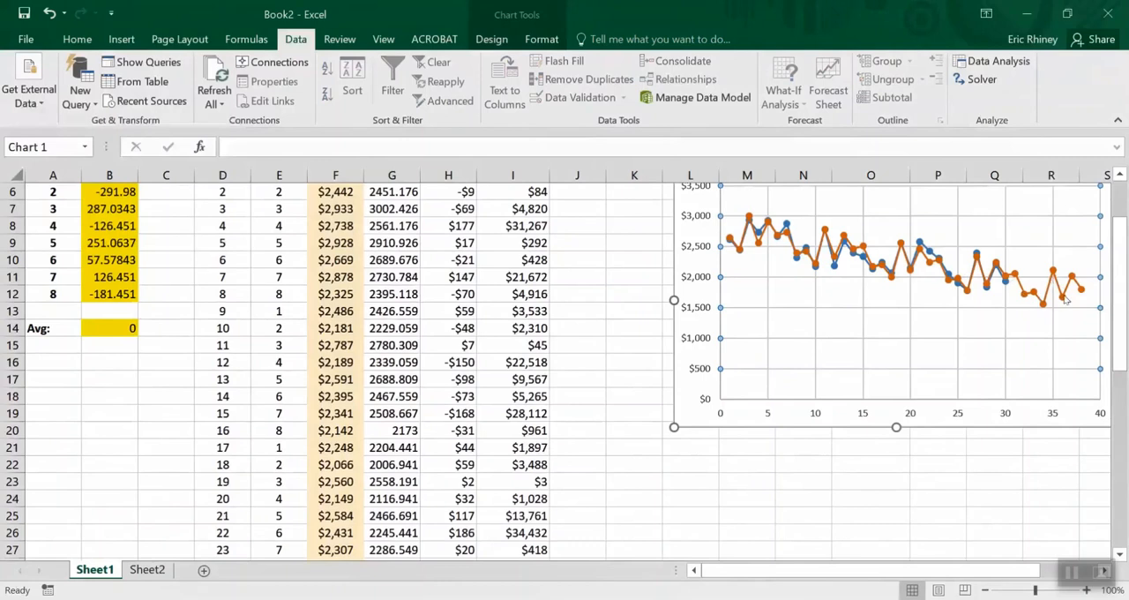
scroll(1120, 290, "up", 2)
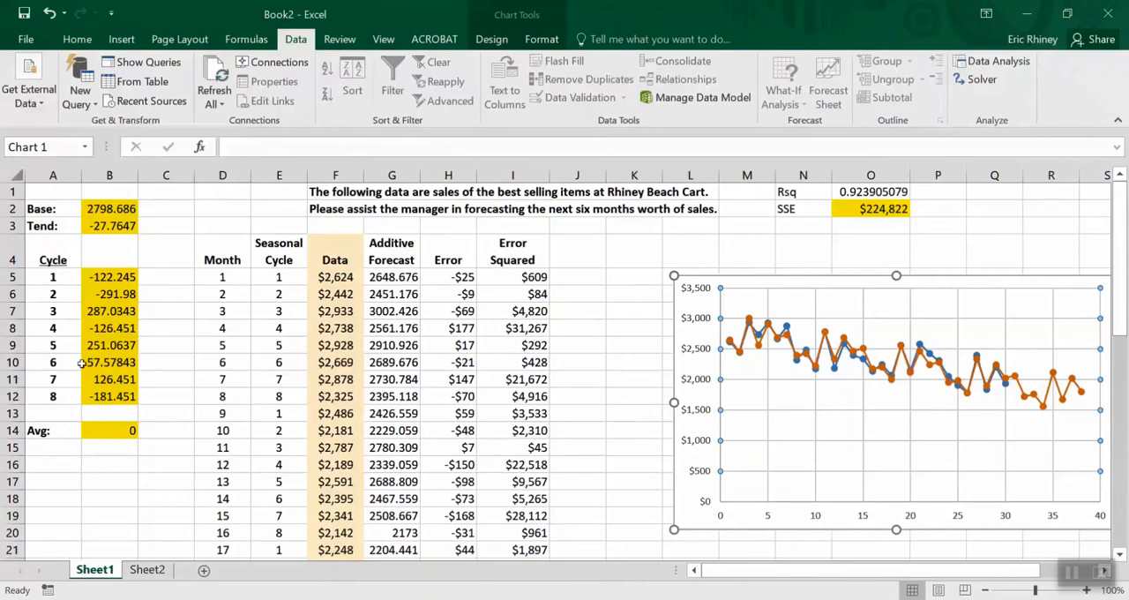
Create a copy of Sheet1 at the end of the Book2 workbook
right_click(89, 573)
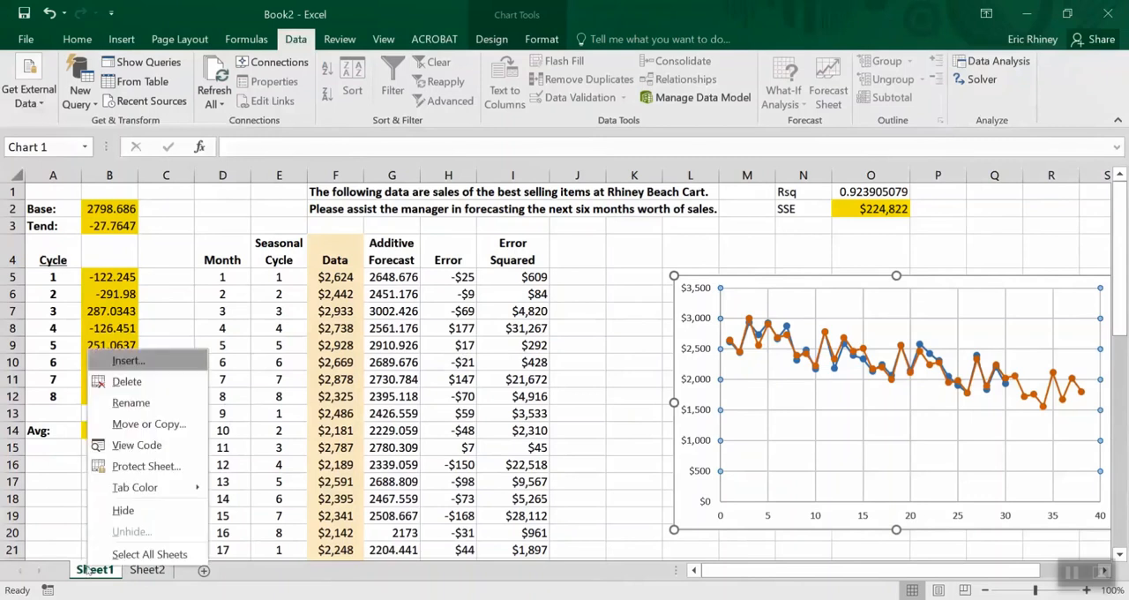
left_click(124, 430)
left_click(32, 495)
left_click(35, 418)
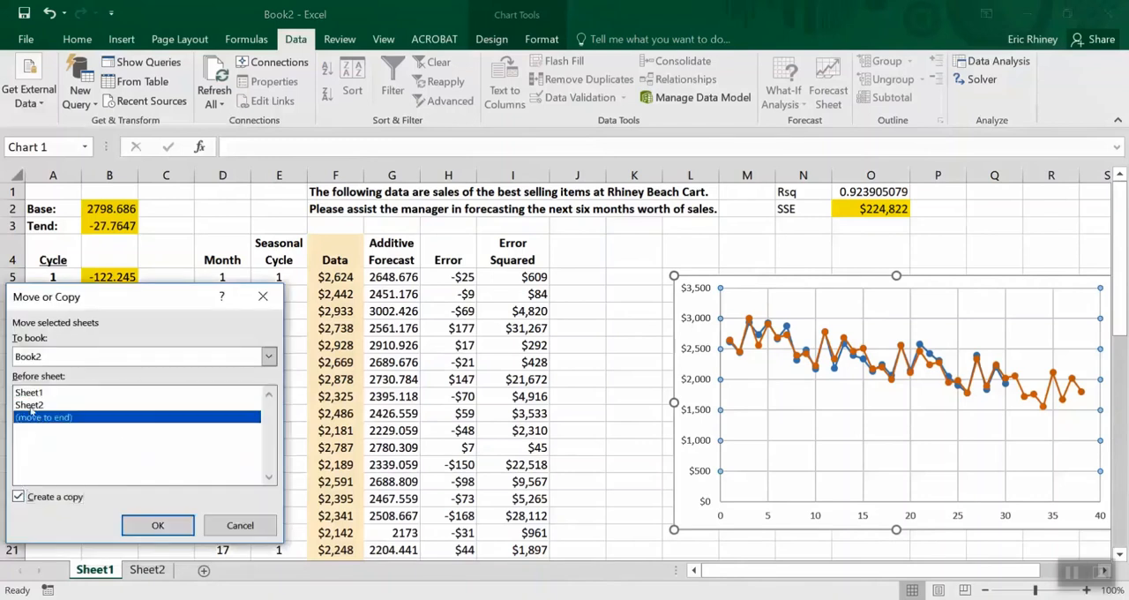
left_click(158, 527)
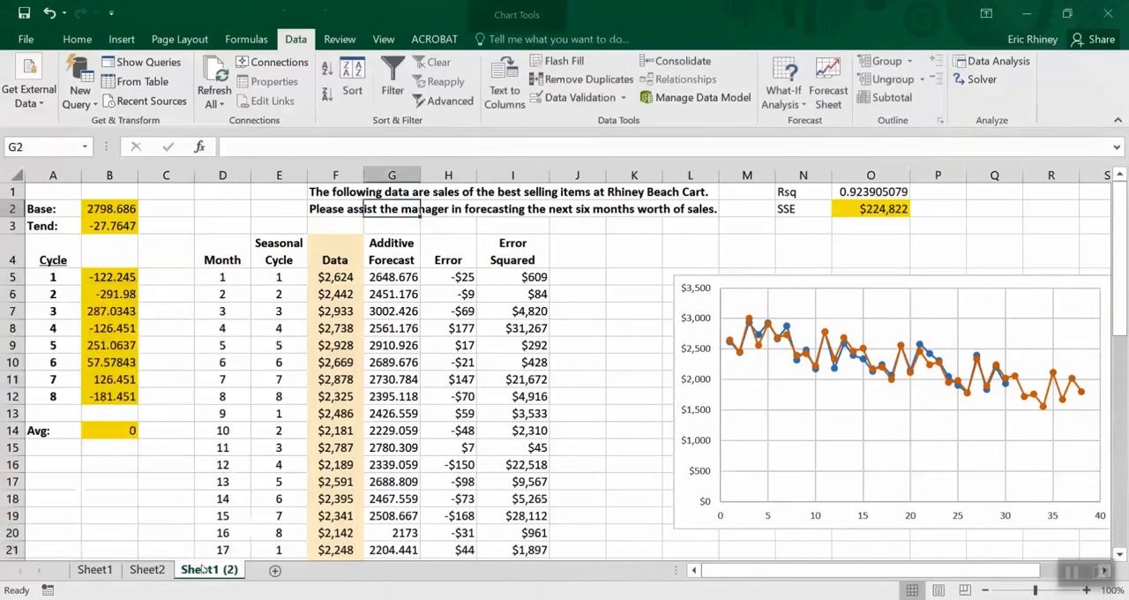
Rename the Sheet1 worksheet as Additive-8
double_click(108, 577)
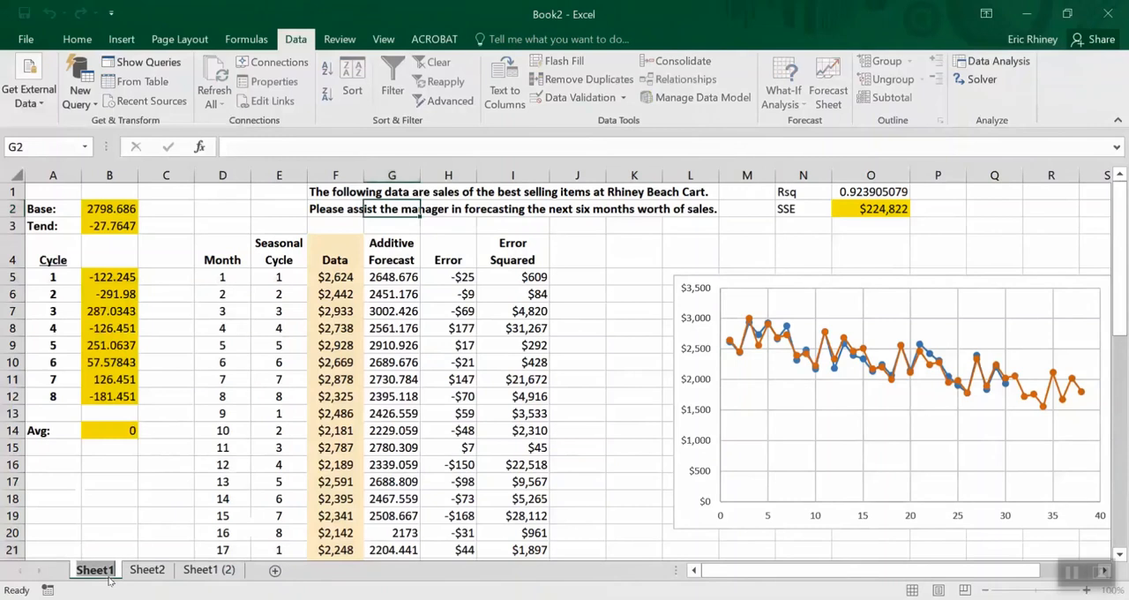
type("Mo")
key("BackSpace")
key("BackSpace")
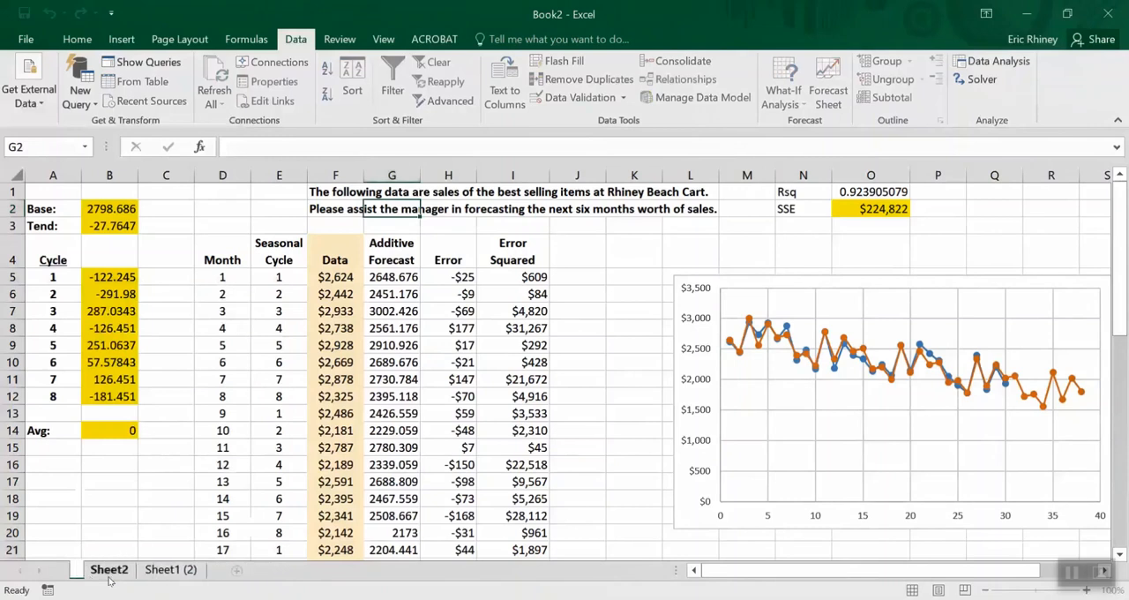
type("Additive")
key("Return")
type("-8")
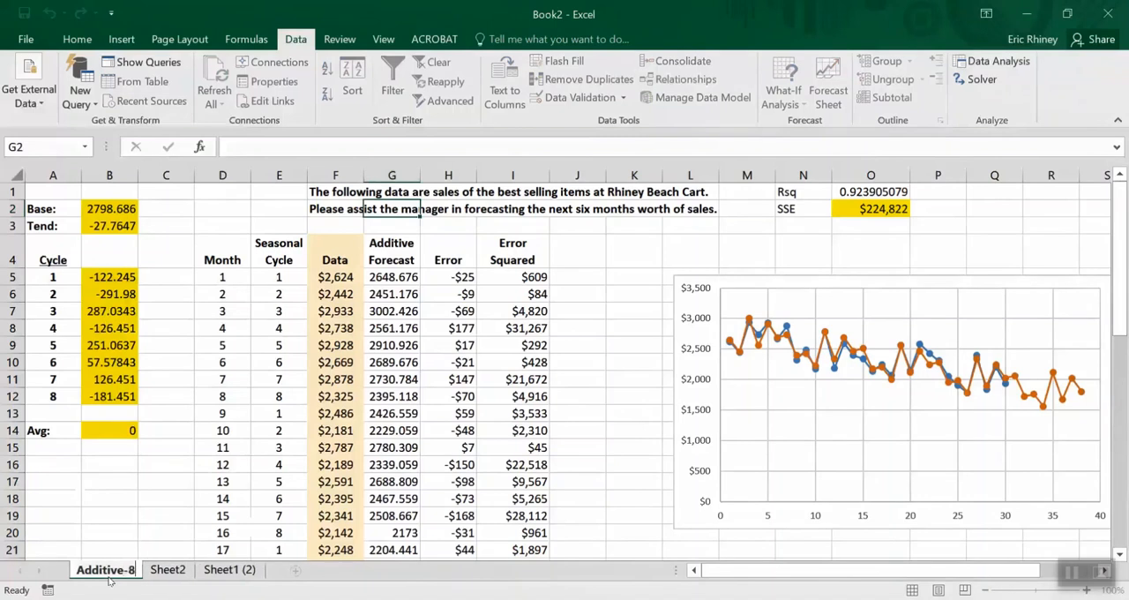
Rename the copied worksheet Sheet1 (2) as Additive-6
double_click(212, 570)
type("Additi")
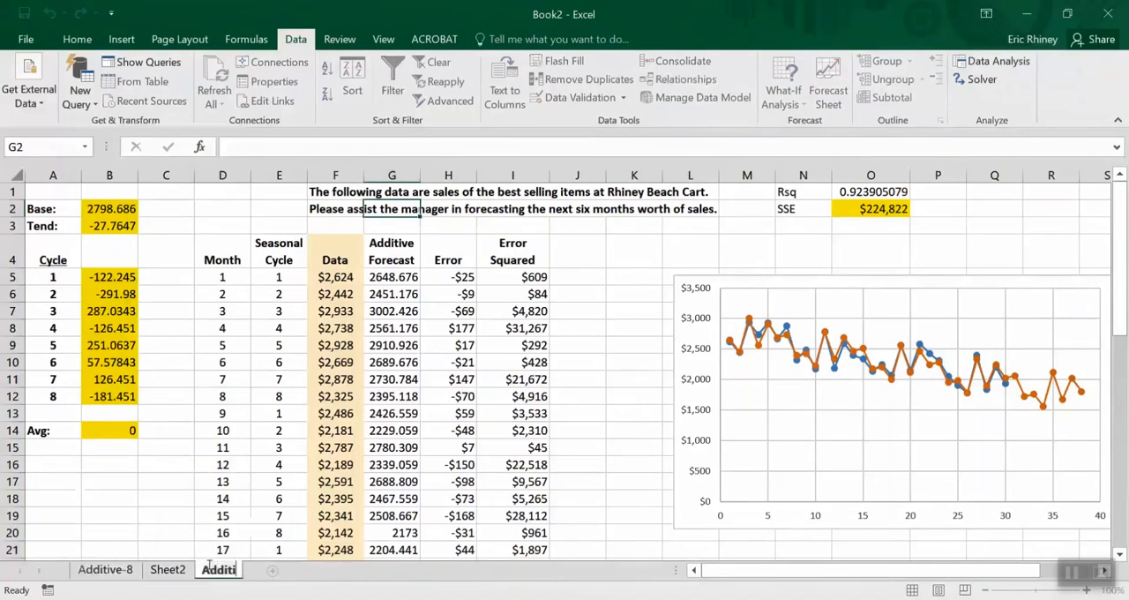
type("ve-6")
key("Return")
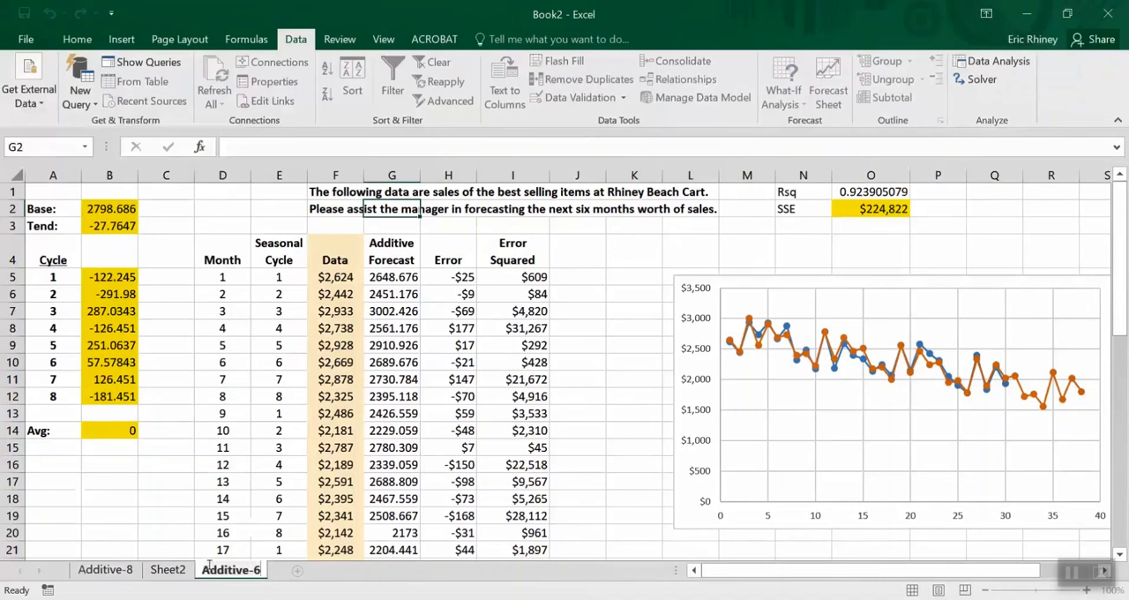
left_click(175, 487)
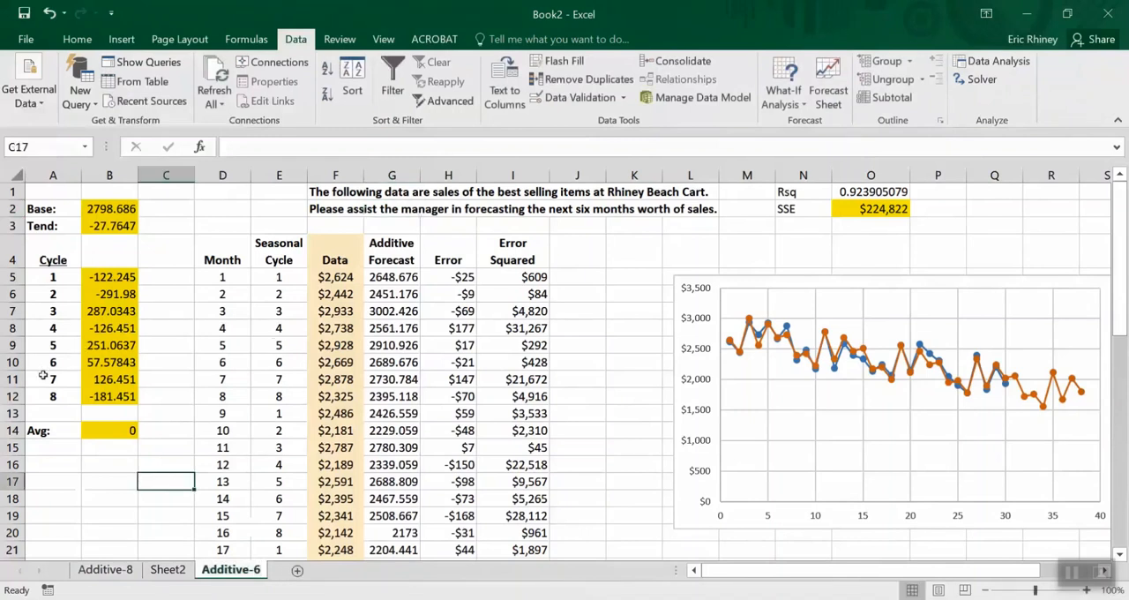
Delete the cycle 7 and 8 cells A11:B12, shifting cells up, and check the average formula's range below them
left_click_drag(43, 375, 93, 396)
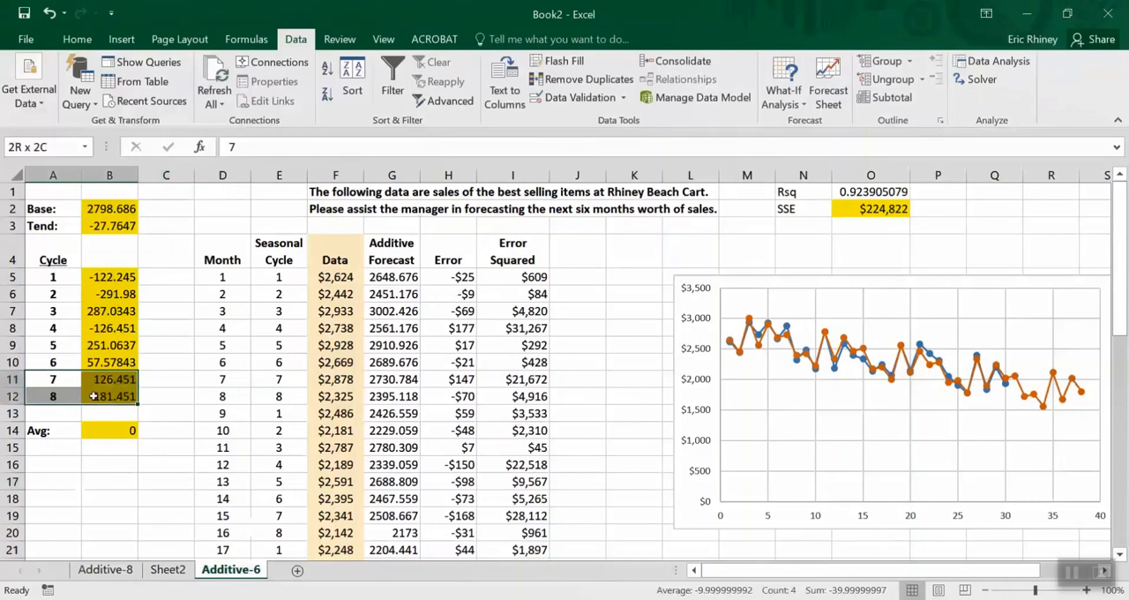
right_click(93, 396)
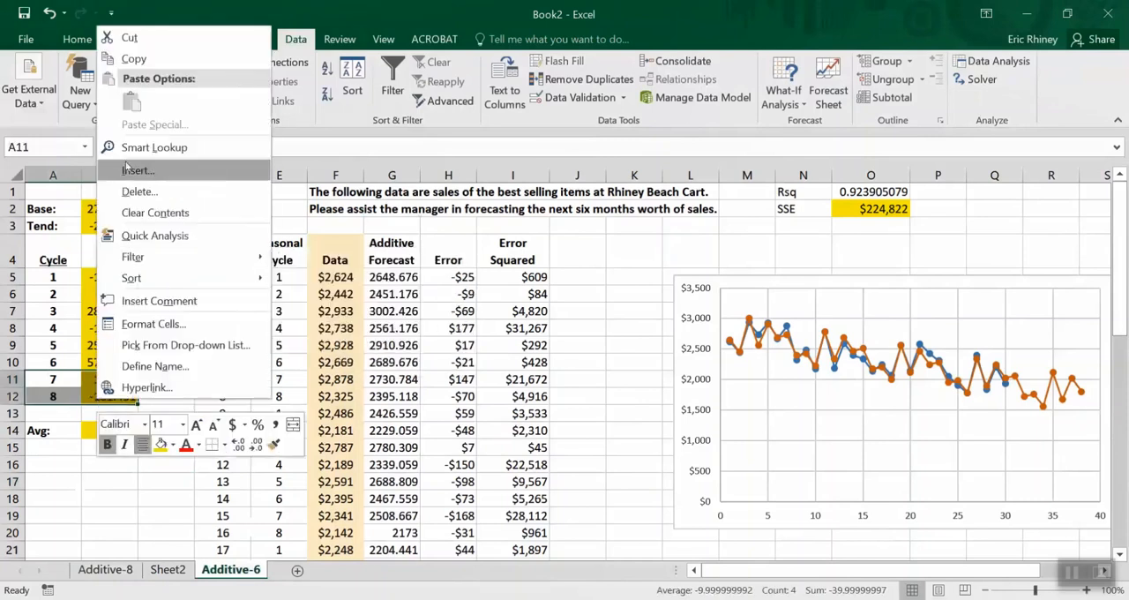
left_click(124, 193)
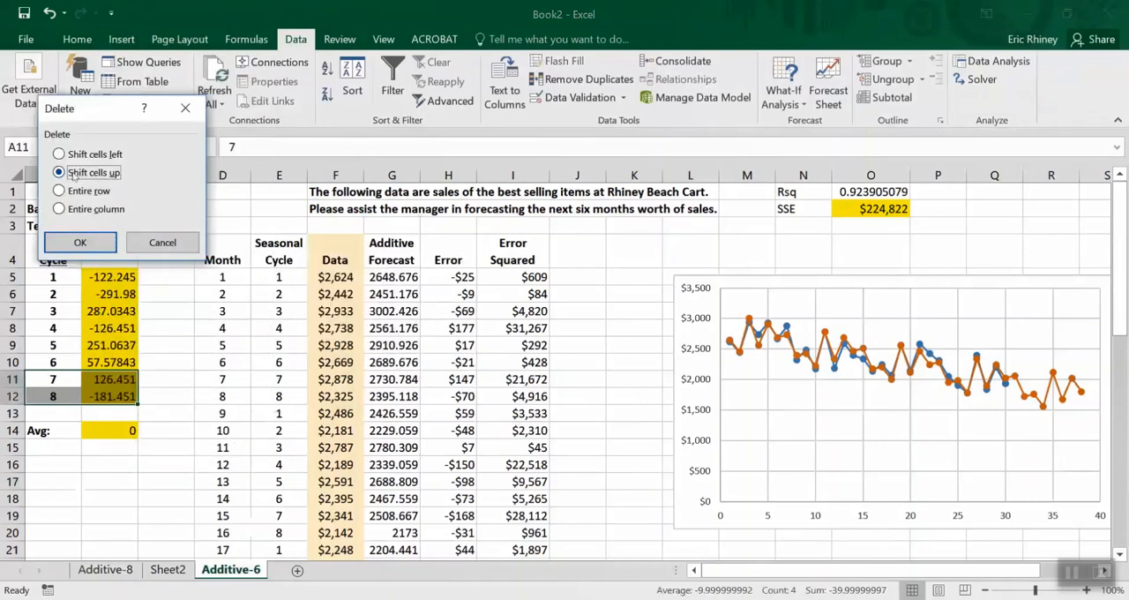
left_click(78, 240)
left_click(106, 394)
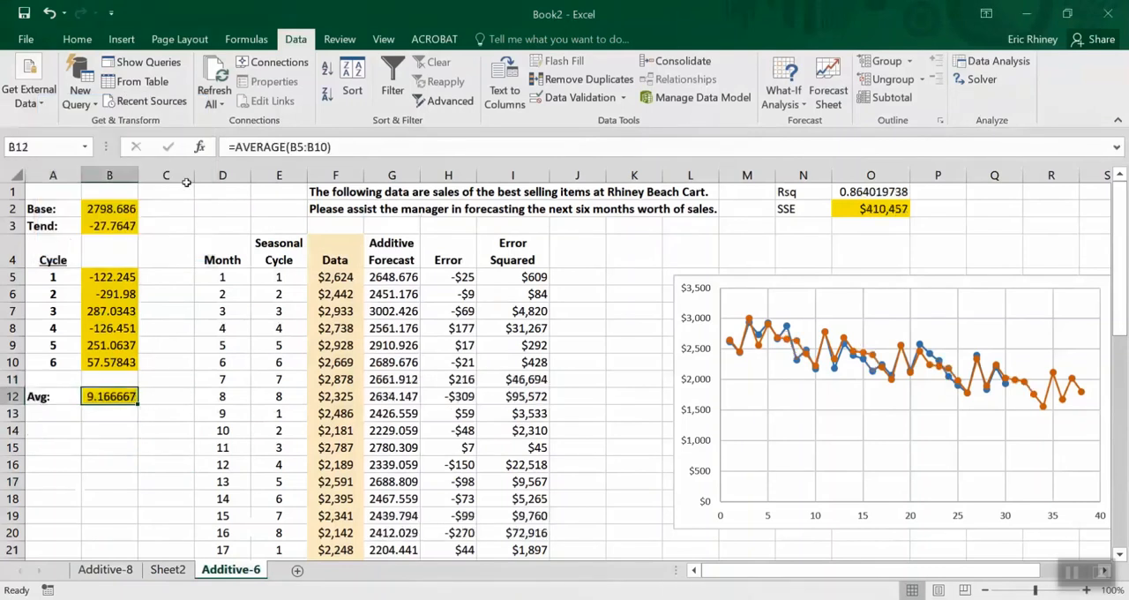
left_click(343, 147)
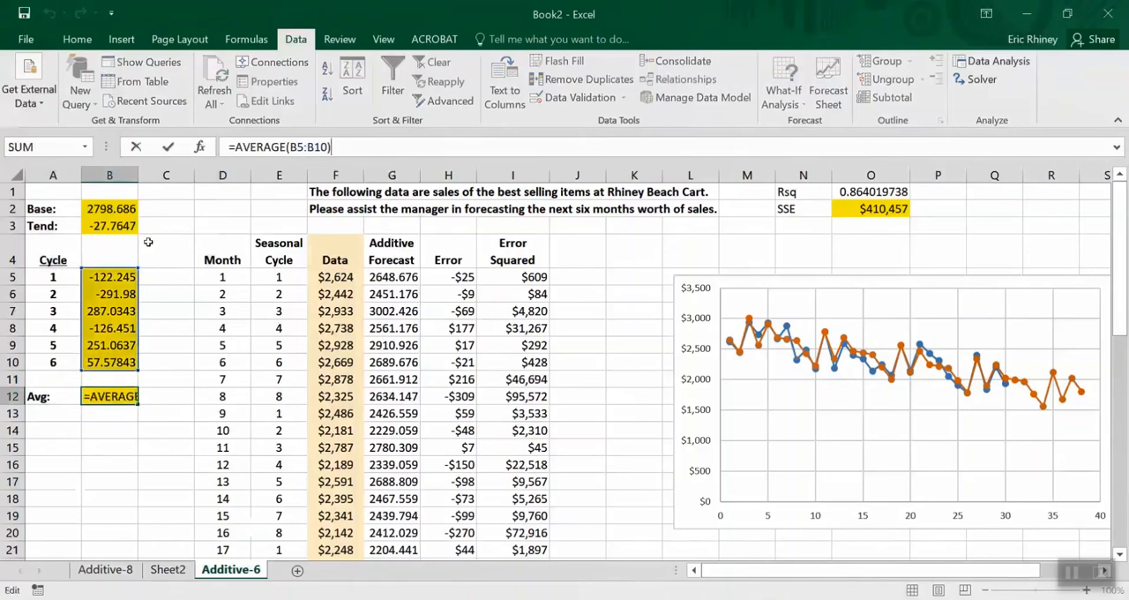
key("Return")
Copy the seasonal cycle numbers 1 to 6 from E5:E10 into the cells starting at E11
left_click_drag(278, 277, 280, 357)
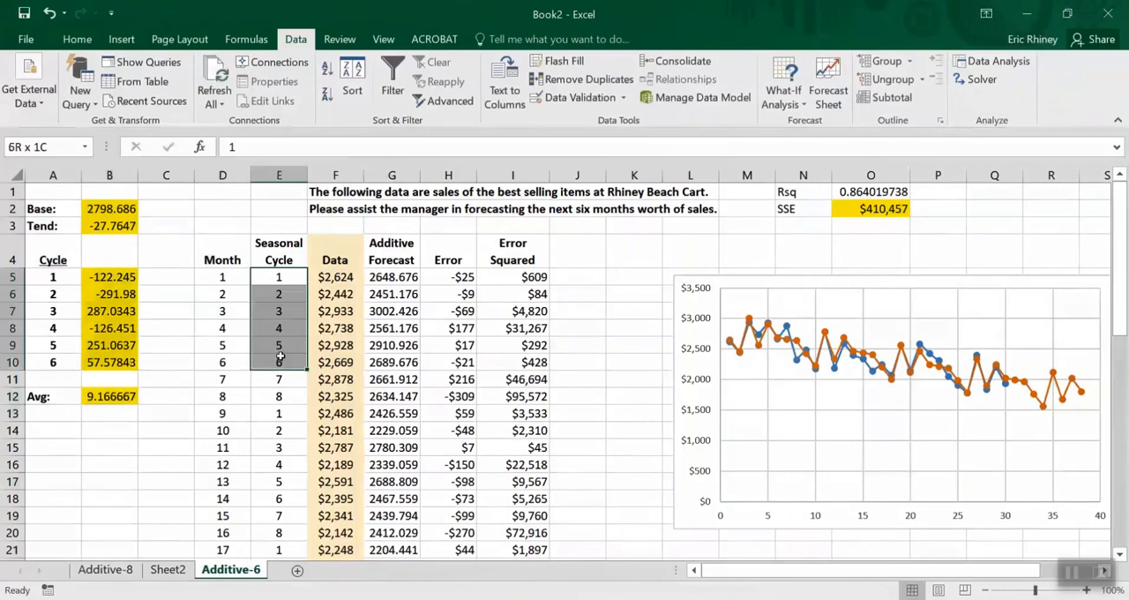
key("ctrl+c")
key("Down")
key("Down")
key("Down")
key("Down")
key("Down")
key("Down")
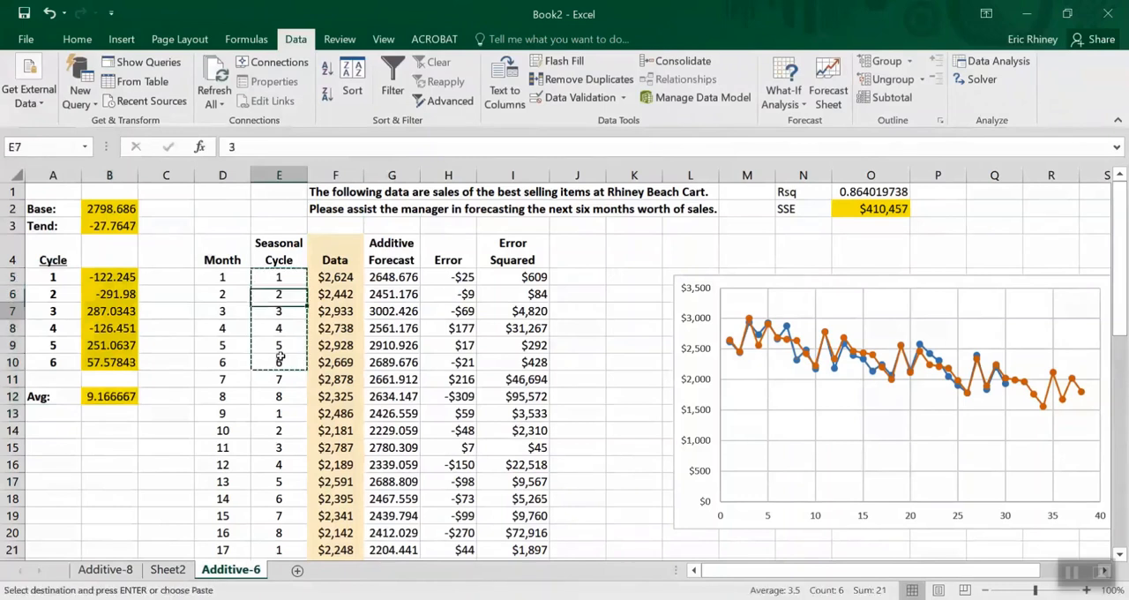
key("ctrl+v")
Copy the two six-month cycles in E5:E16 into the cells starting at E17
key("Up")
key("Up")
key("Up")
key("Up")
key("Up")
key("shift+Down")
key("shift+Down")
key("shift+Down")
key("shift+Down")
key("shift+Down")
key("shift+Down")
key("shift+Down")
key("shift+Down")
key("shift+Down")
key("shift+Down")
key("shift+Down")
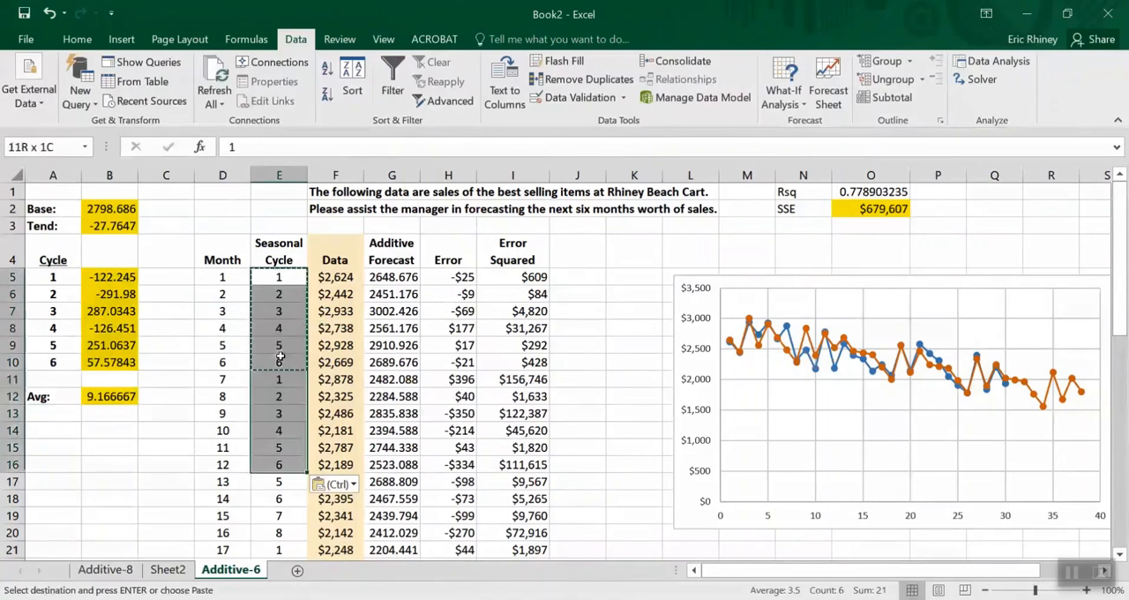
key("ctrl+c")
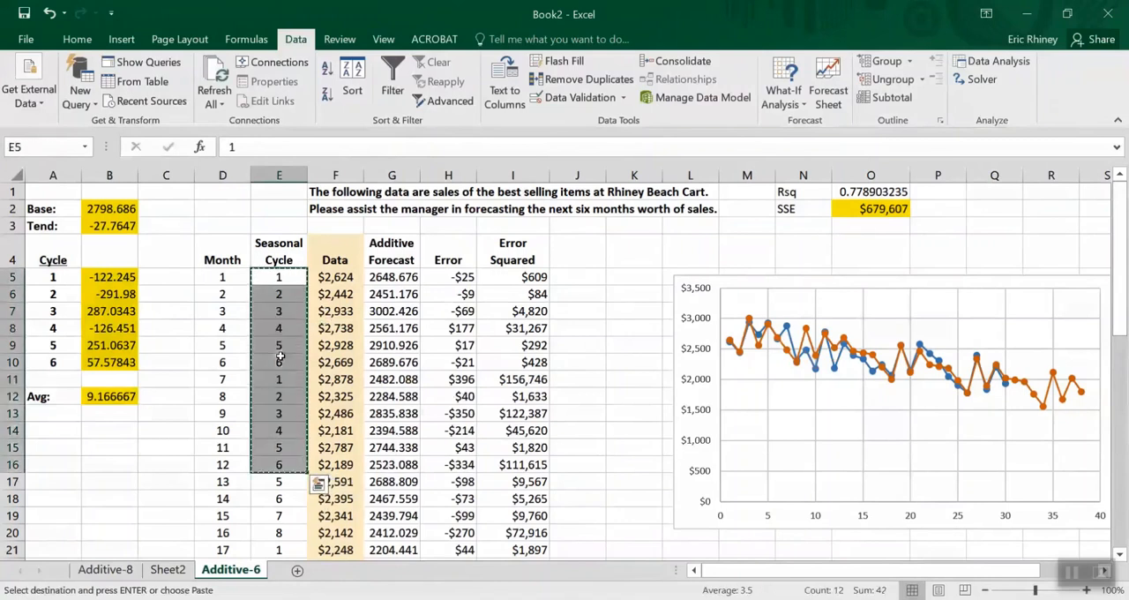
key("Down")
key("Down")
key("Down")
key("Down")
key("Down")
key("Down")
key("Down")
key("Down")
key("Down")
key("Down")
key("Down")
key("Down")
key("ctrl+v")
Copy the seasonal cycle numbers in E5:E28 into the cells starting at E29, covering the forecast months
key("Up")
key("Up")
key("Up")
key("Up")
key("Up")
key("Up")
key("Up")
key("Up")
key("Up")
key("Up")
key("Up")
key("Up")
key("Up")
key("Up")
key("Up")
key("shift+Down")
key("shift+Down")
key("shift+Down")
key("shift+Down")
key("shift+Down")
key("shift+Down")
key("shift+Down")
key("shift+Down")
key("shift+Down")
key("shift+Down")
key("shift+Down")
key("shift+Down")
key("shift+Down")
key("shift+Down")
key("shift+Down")
key("shift+Down")
key("shift+Down")
key("shift+Down")
key("shift+Down")
key("shift+Down")
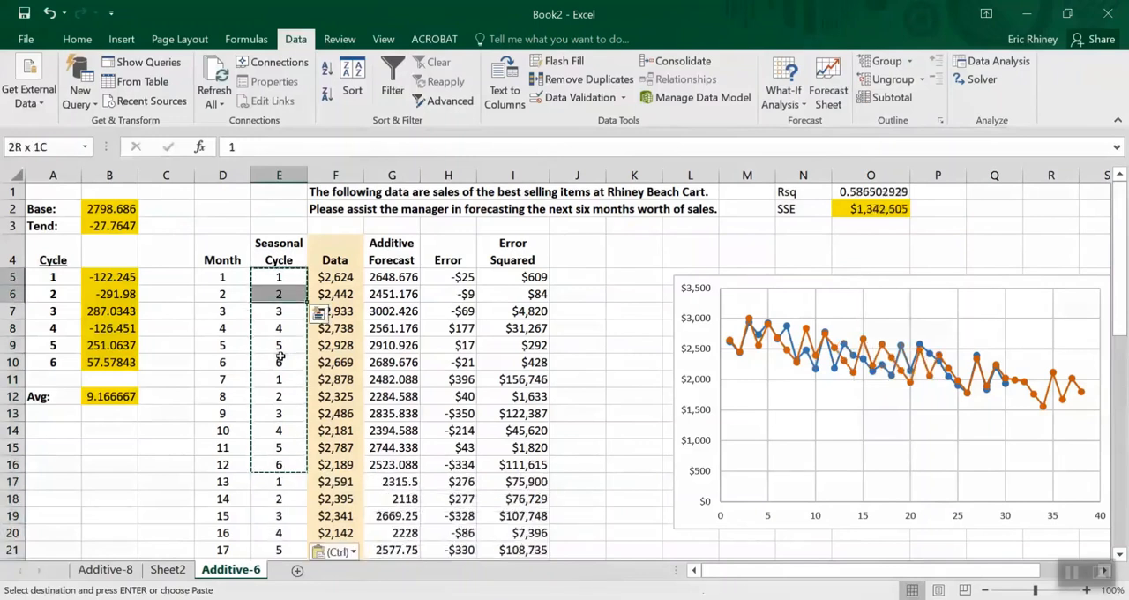
key("shift+Down")
key("shift+Down")
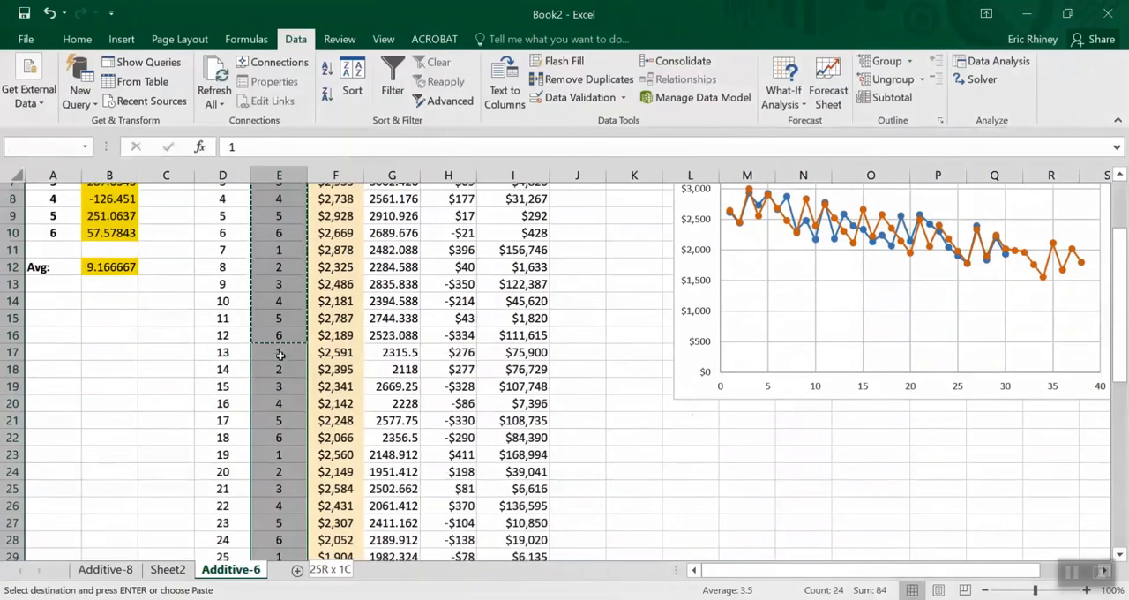
key("ctrl+v")
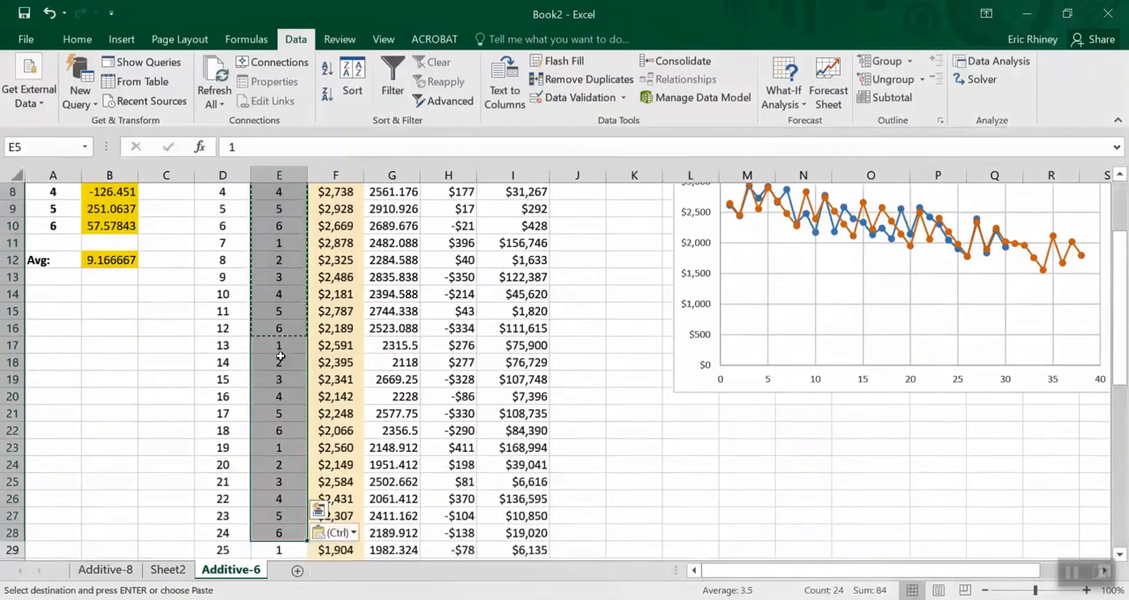
key("ctrl+c")
key("Down")
Examine the cycle numbers pasted at the end of column E, beyond the last forecast month
key("Down")
key("Down")
key("Down")
key("Down")
key("Down")
key("Down")
key("Down")
key("Down")
key("Down")
key("Down")
key("Down")
key("Down")
key("Down")
key("Down")
key("Down")
key("Down")
key("Down")
key("Down")
key("Down")
key("Down")
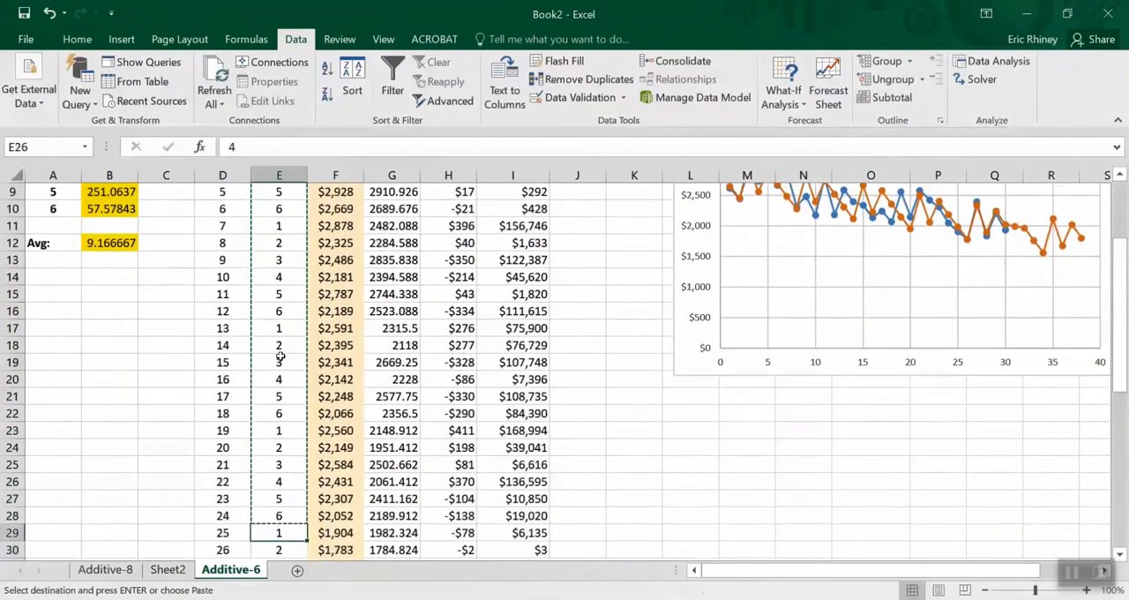
key("ctrl+v")
key("Down")
key("Down")
key("Down")
key("Down")
key("Down")
key("Down")
key("Down")
key("Down")
key("Down")
key("Down")
key("Down")
key("Down")
key("Down")
key("Down")
key("Down")
key("Down")
key("Down")
key("Down")
key("Down")
key("Down")
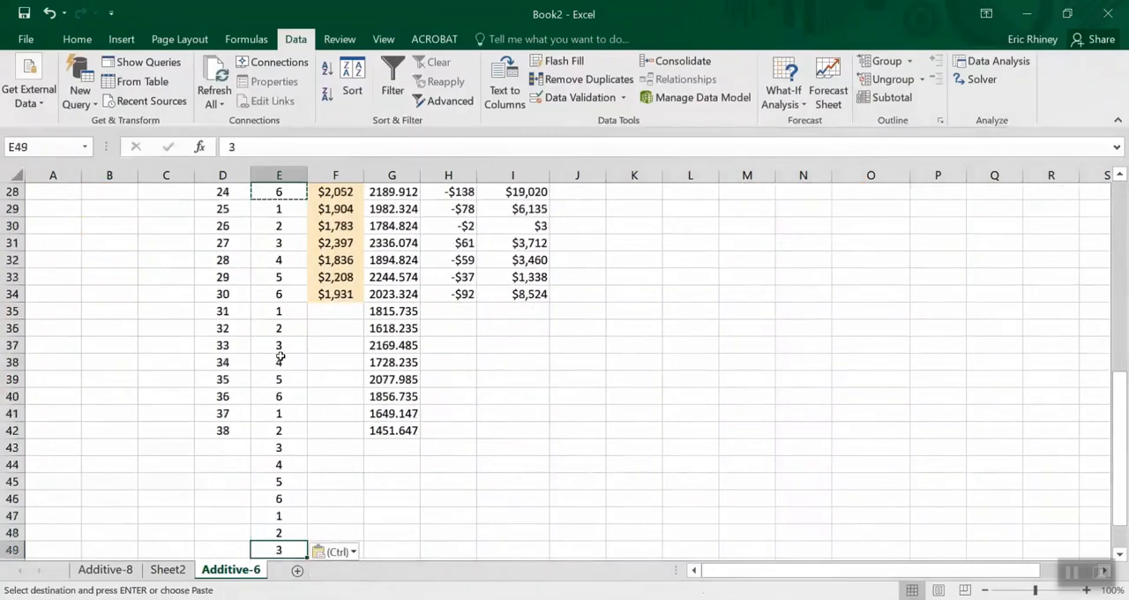
key("Up")
key("Up")
key("Down")
key("Up")
key("Up")
key("Up")
key("Up")
key("Up")
key("Up")
key("Up")
key("Up")
key("Up")
key("Up")
key("Up")
key("Up")
key("Up")
key("Up")
key("Up")
key("Up")
key("Up")
key("Up")
key("Up")
key("Up")
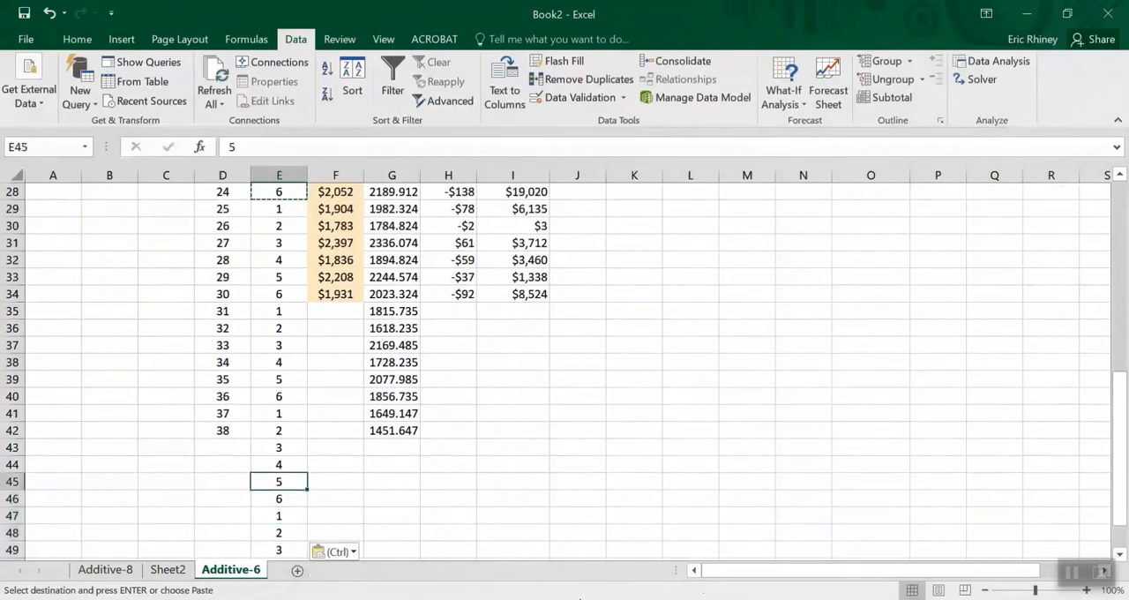
key("Up")
key("Up")
key("Up")
key("Up")
key("Up")
key("Up")
key("Up")
key("Up")
key("Up")
key("Up")
key("Up")
key("Up")
key("Up")
key("Up")
key("Down")
key("Down")
key("Down")
key("Down")
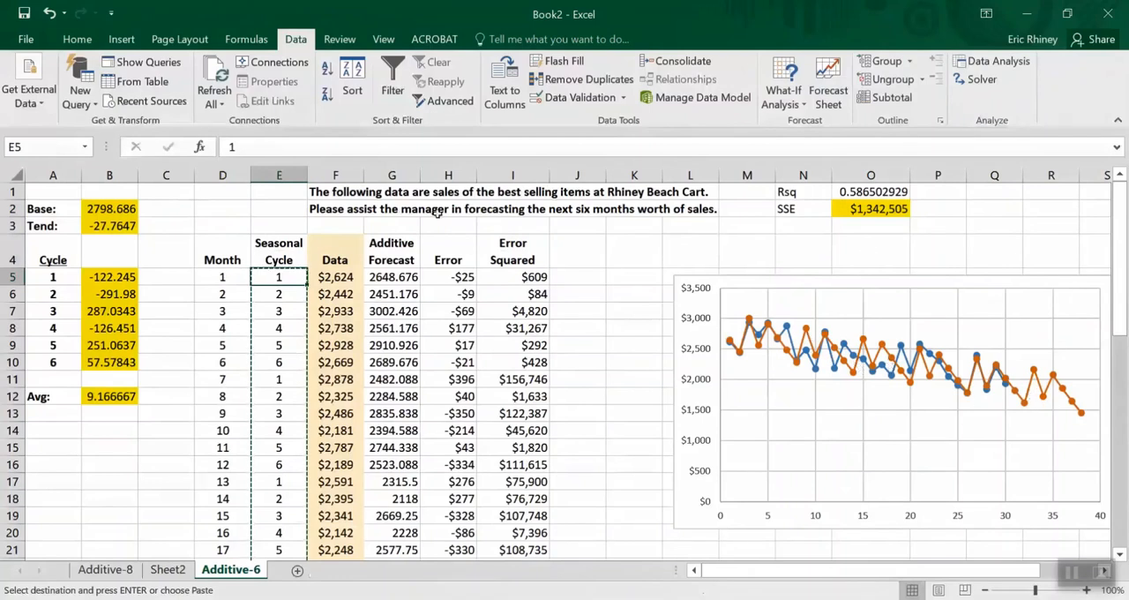
Run Solver to minimize O2 by changing B2:B3 and B5:B10 with B12 = 0, and keep the solution
left_click(967, 81)
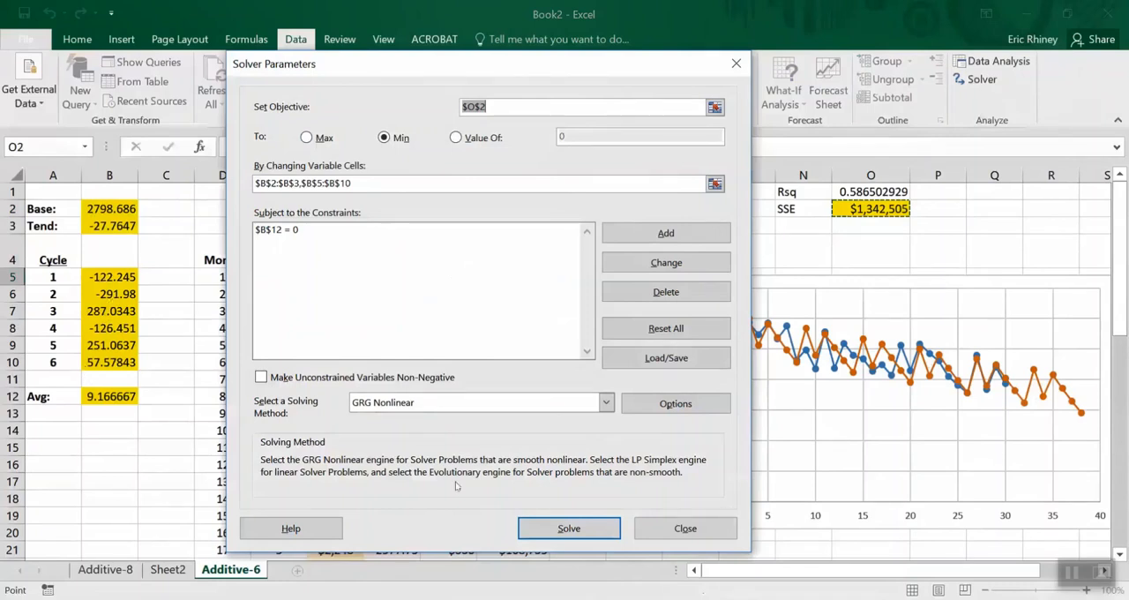
left_click(552, 527)
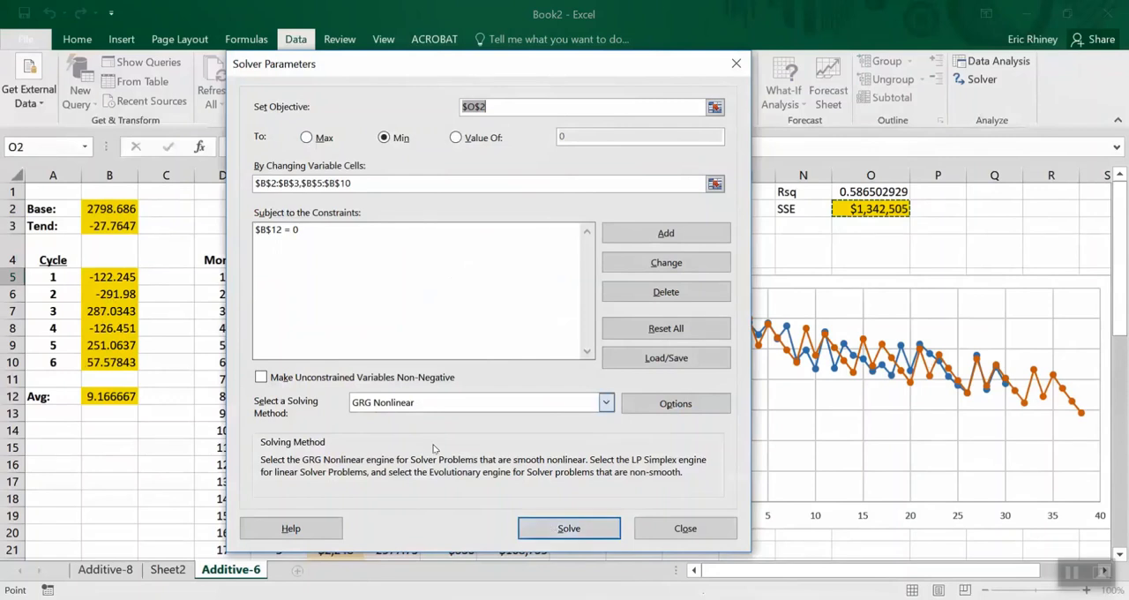
left_click(554, 530)
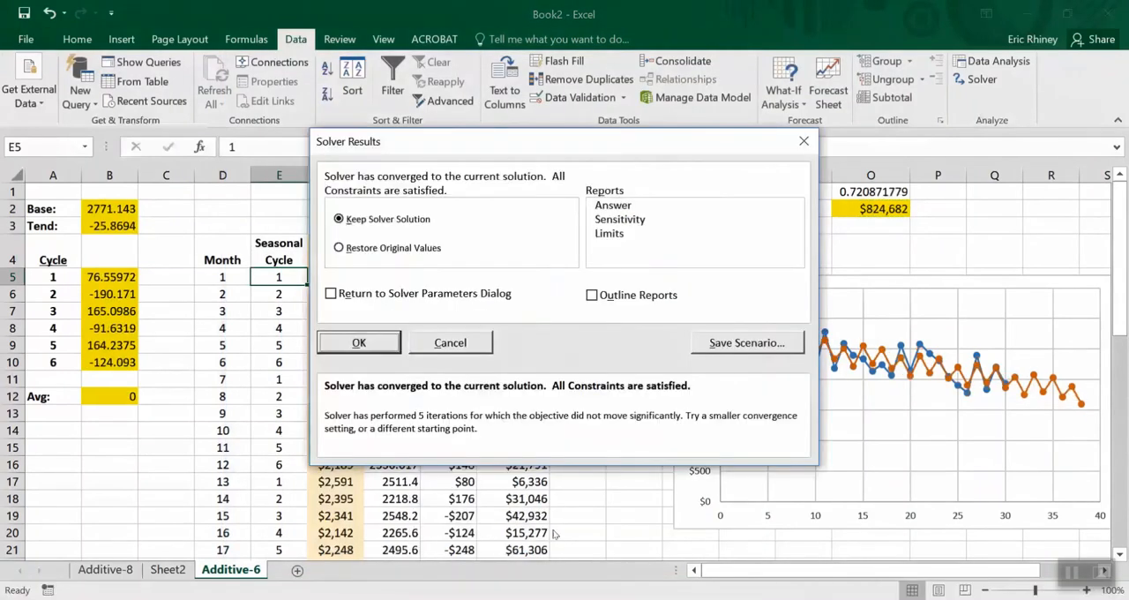
left_click(358, 343)
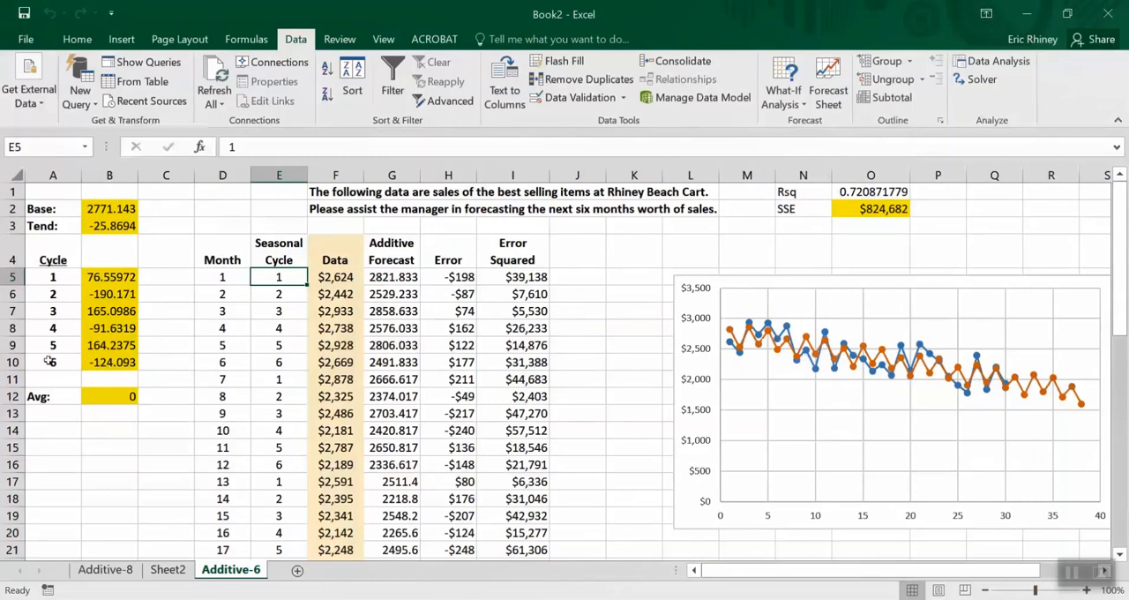
Delete the cycle 6 cells A10:B10, shifting the cells below up
left_click_drag(49, 361, 92, 363)
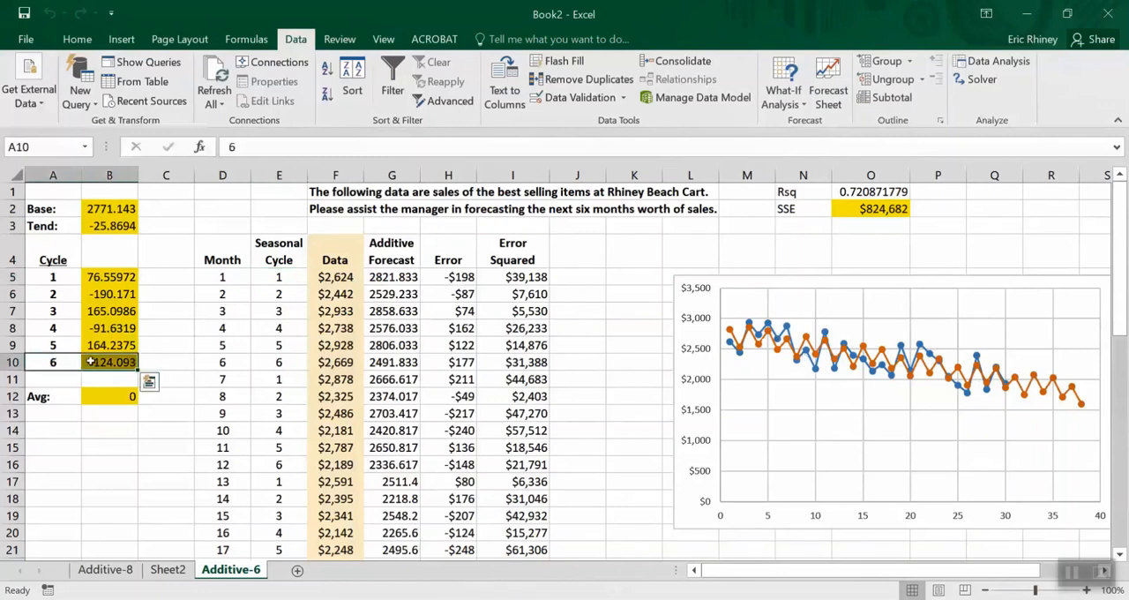
right_click(93, 366)
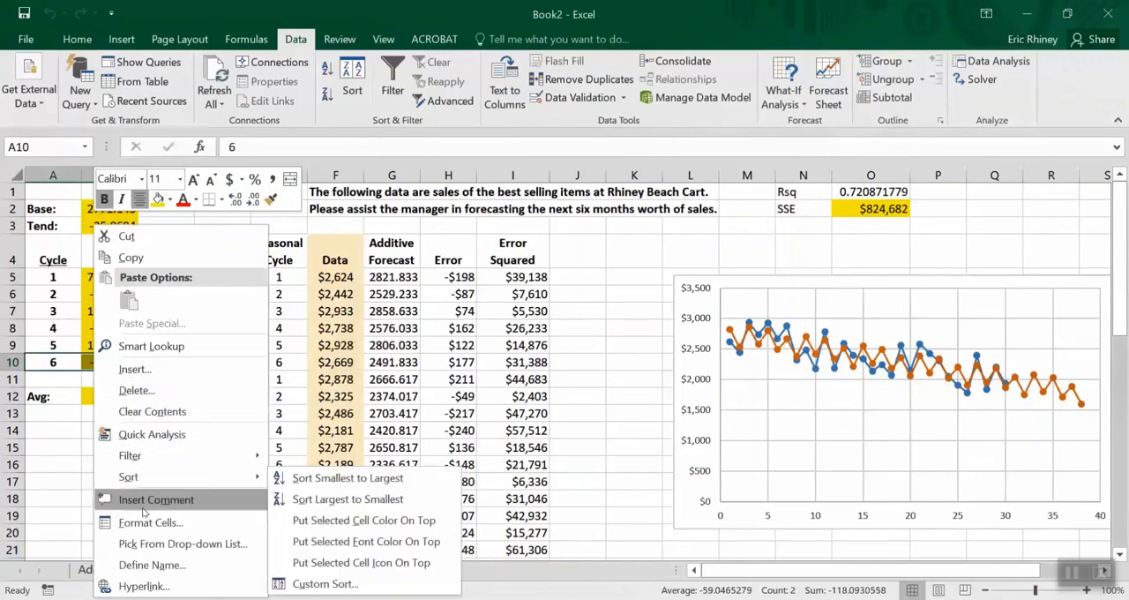
left_click(135, 390)
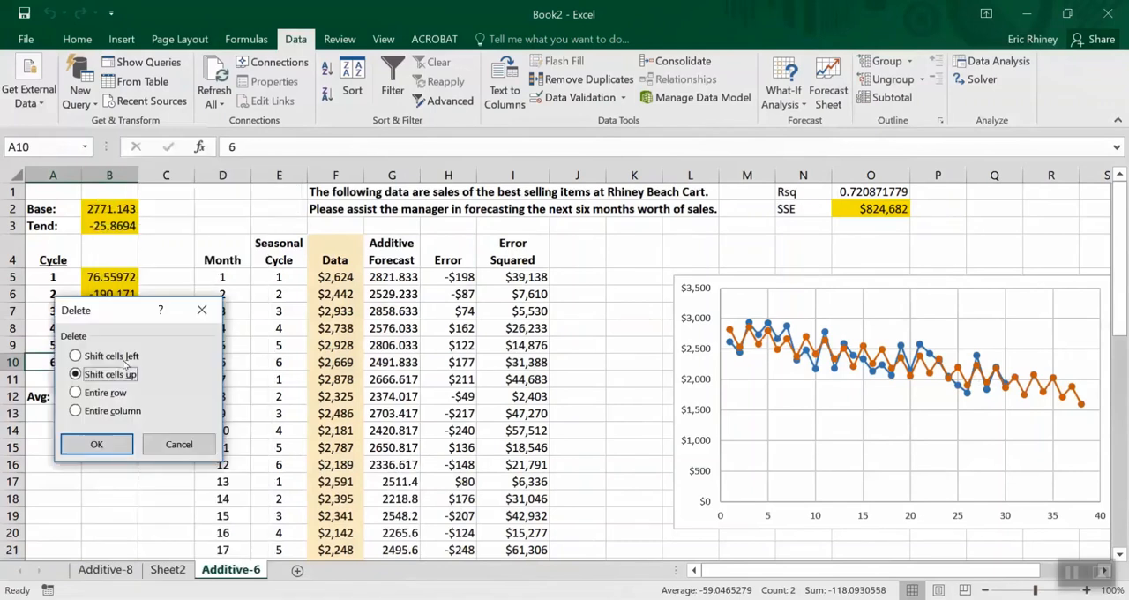
left_click(96, 446)
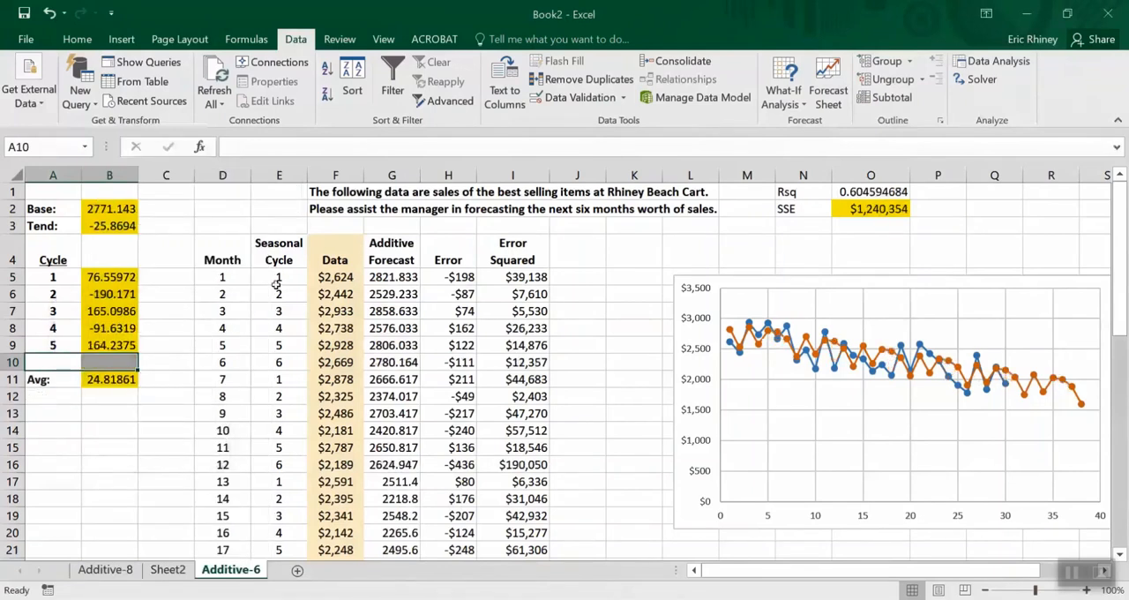
Copy the seasonal cycle numbers 1 to 5 from E5:E9 into the cells starting at E10
left_click_drag(277, 283, 274, 343)
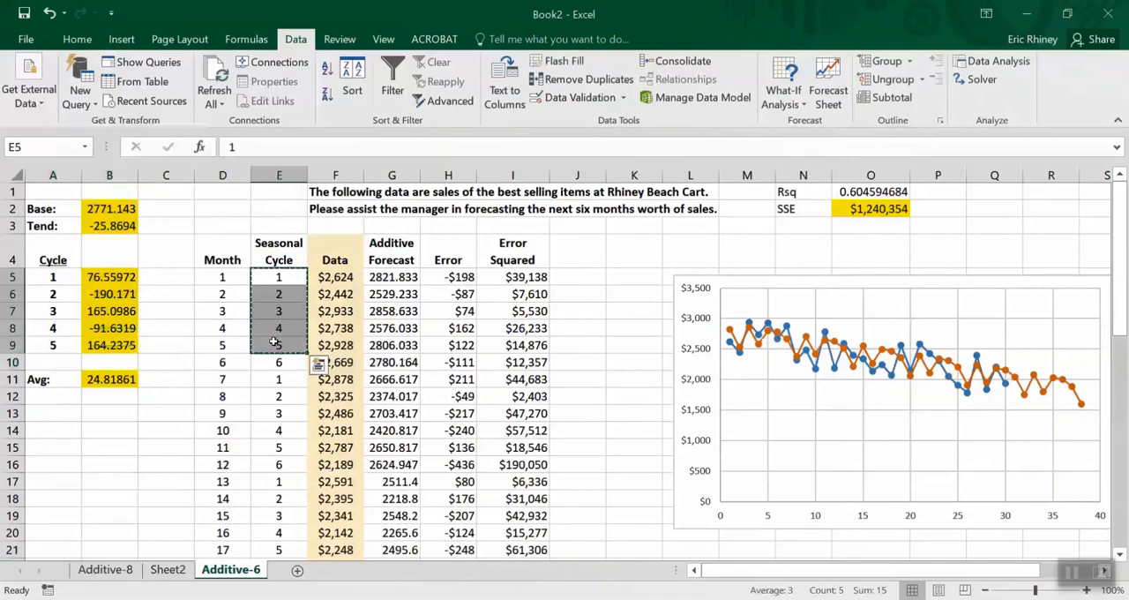
key("ctrl+c")
left_click(274, 361)
key("ctrl+v")
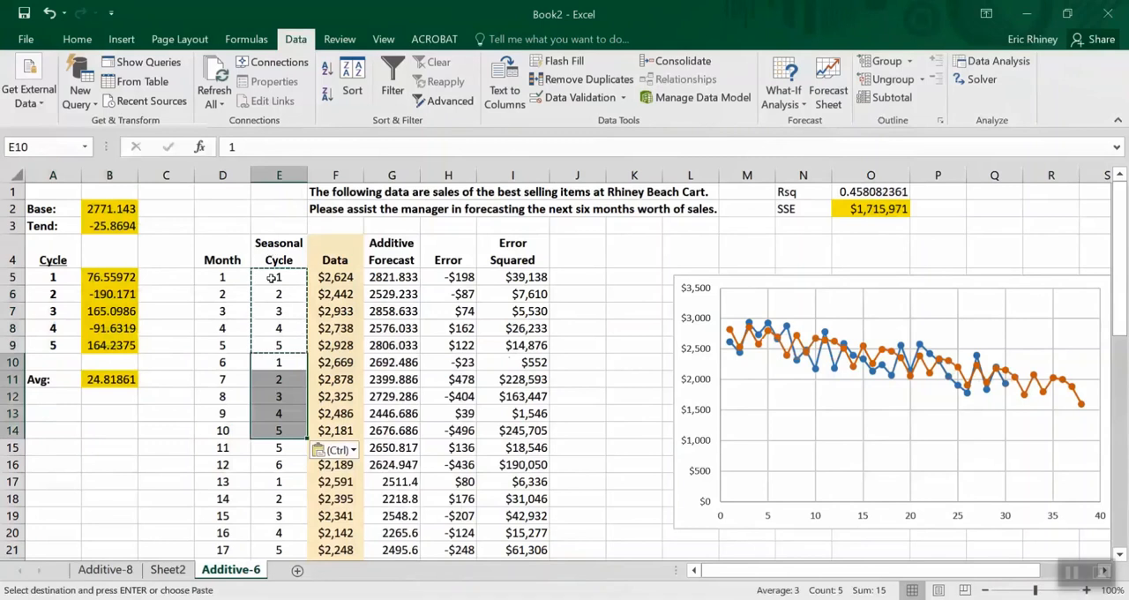
Copy the two five-month cycles in E5:E14 into the cells starting at E15
left_click_drag(281, 280, 270, 426)
key("ctrl+c")
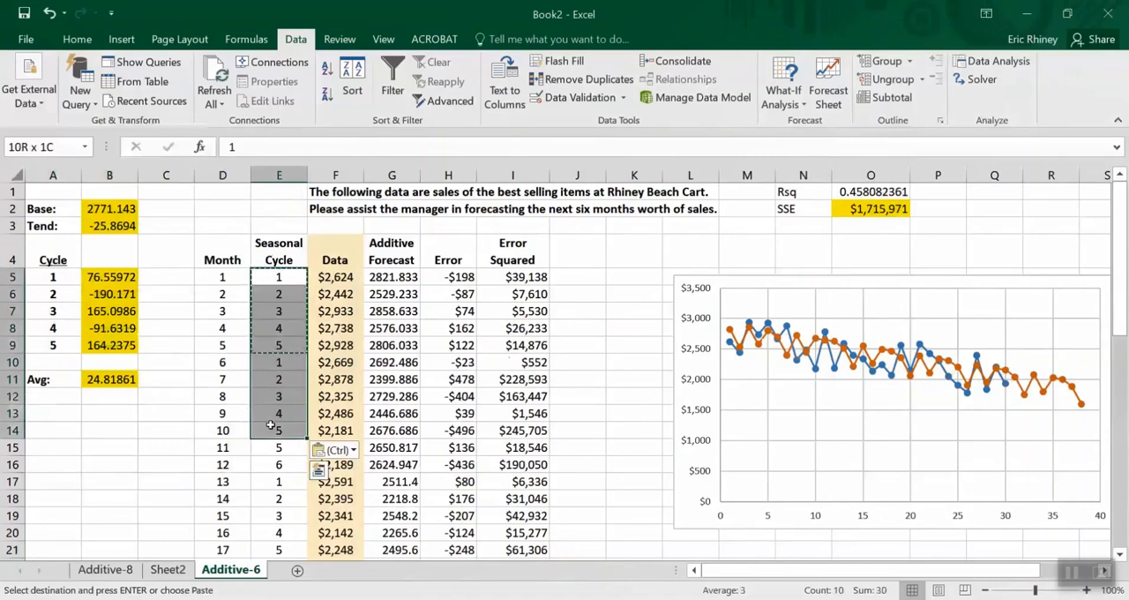
key("Down")
key("Down")
key("Down")
key("Down")
key("Down")
key("Down")
key("Down")
key("Down")
key("Down")
key("Down")
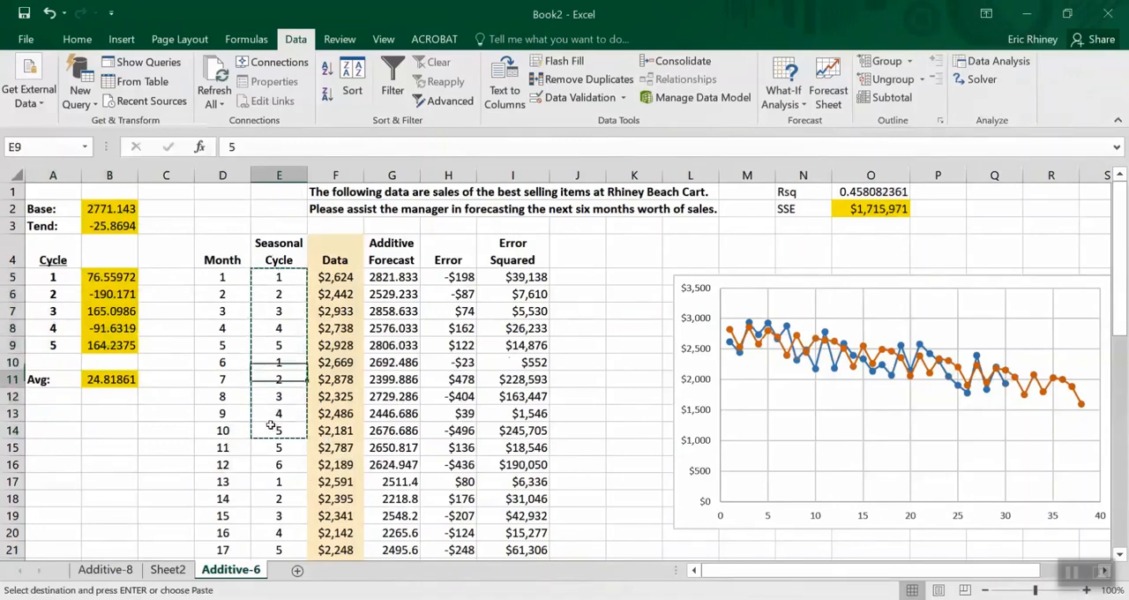
key("ctrl+v")
Copy the four five-month cycles in E5:E24 into the cells starting at E25
key("Up")
key("Up")
key("Up")
key("Up")
key("Up")
key("Up")
key("Up")
key("Up")
key("Up")
key("Up")
key("shift+Down")
key("shift+Down")
key("shift+Down")
key("shift+Down")
key("shift+Down")
key("shift+Down")
key("shift+Down")
key("shift+Down")
key("shift+Down")
key("shift+Down")
key("shift+Down")
key("shift+Down")
key("shift+Down")
key("shift+Down")
key("shift+Down")
key("shift+Down")
key("shift+Down")
key("shift+Down")
key("shift+Down")
key("shift+Down")
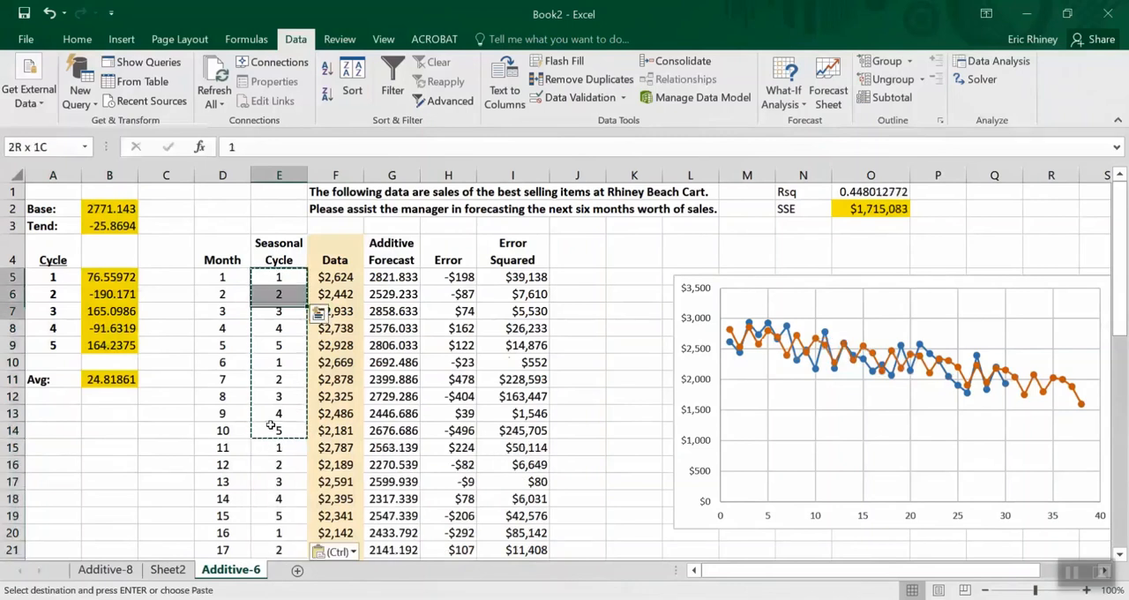
key("shift+Up")
key("ctrl+v")
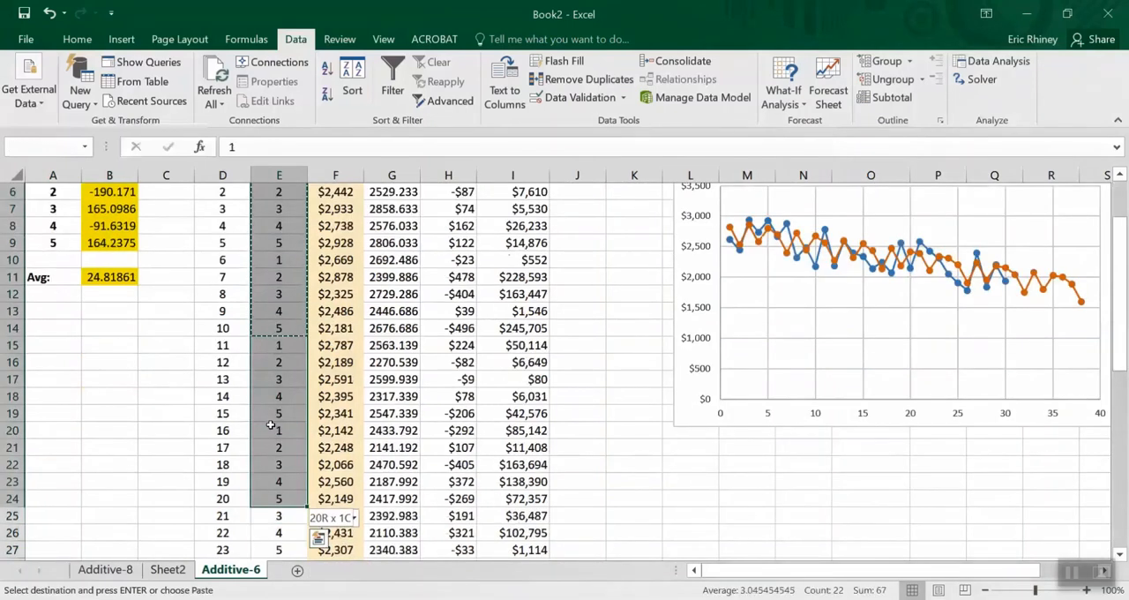
key("Down")
key("Down")
key("Down")
key("Down")
key("Down")
key("Down")
key("Down")
key("Down")
key("Down")
key("Down")
key("Down")
key("Down")
key("Down")
key("Down")
key("Down")
key("Down")
key("Down")
key("Down")
key("Down")
key("Down")
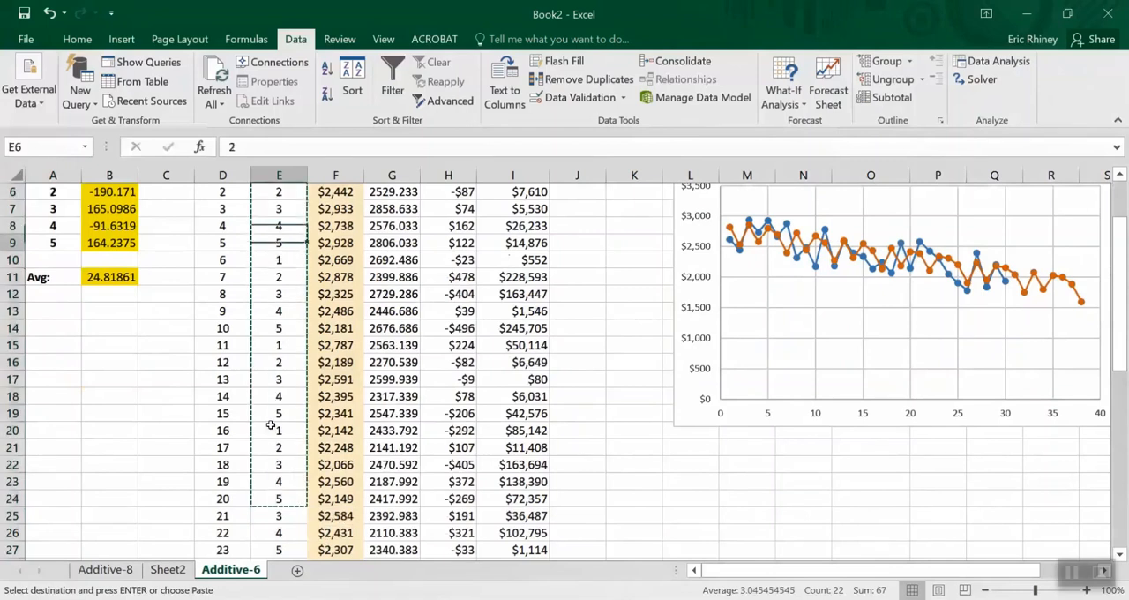
key("ctrl+v")
Check that the seasonal cycle numbers in column E run through the last forecast month
key("Down")
key("Down")
key("Down")
key("Down")
key("Down")
key("Down")
key("Down")
key("Down")
key("Down")
key("Down")
key("Down")
key("Down")
key("Down")
key("Down")
key("Down")
key("Down")
key("Down")
key("Up")
key("Up")
key("Up")
key("Up")
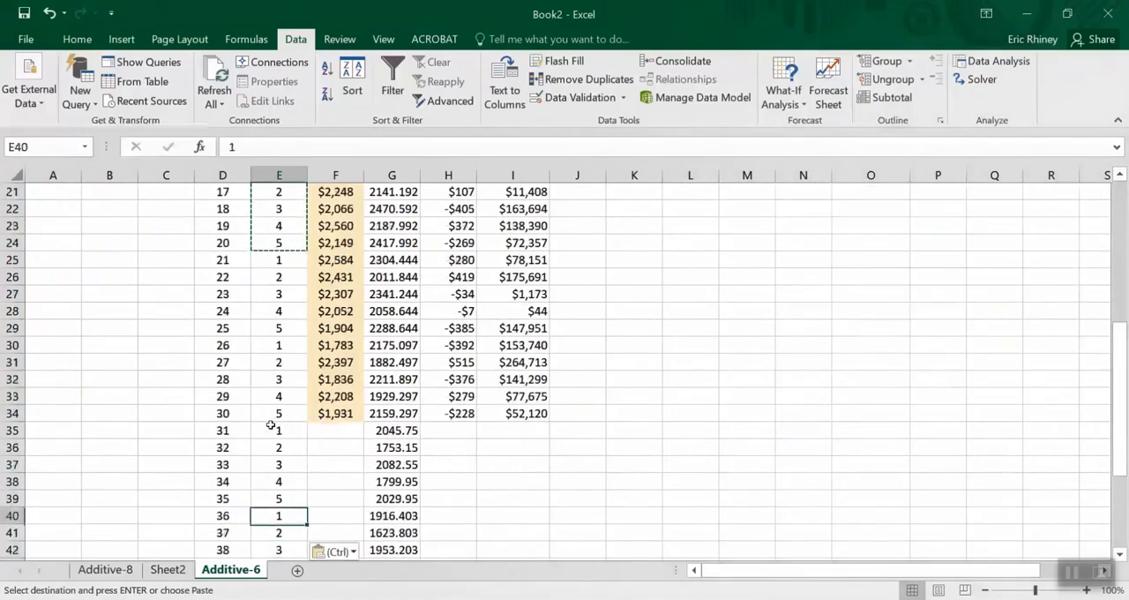
key("Down")
key("Down")
key("Down")
key("Down")
key("Down")
key("Down")
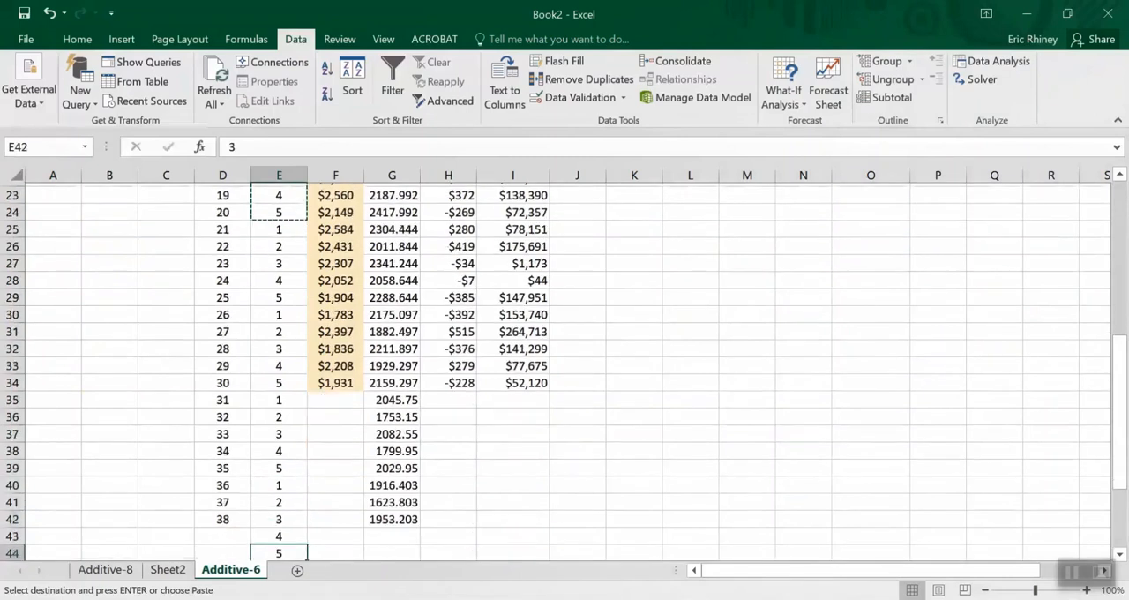
key("Up")
key("Up")
key("Up")
key("Up")
key("Up")
key("Up")
key("Up")
key("Up")
key("Up")
key("Up")
key("Up")
key("Up")
key("Up")
key("Up")
key("Up")
key("Up")
key("Up")
key("Up")
key("Up")
key("Up")
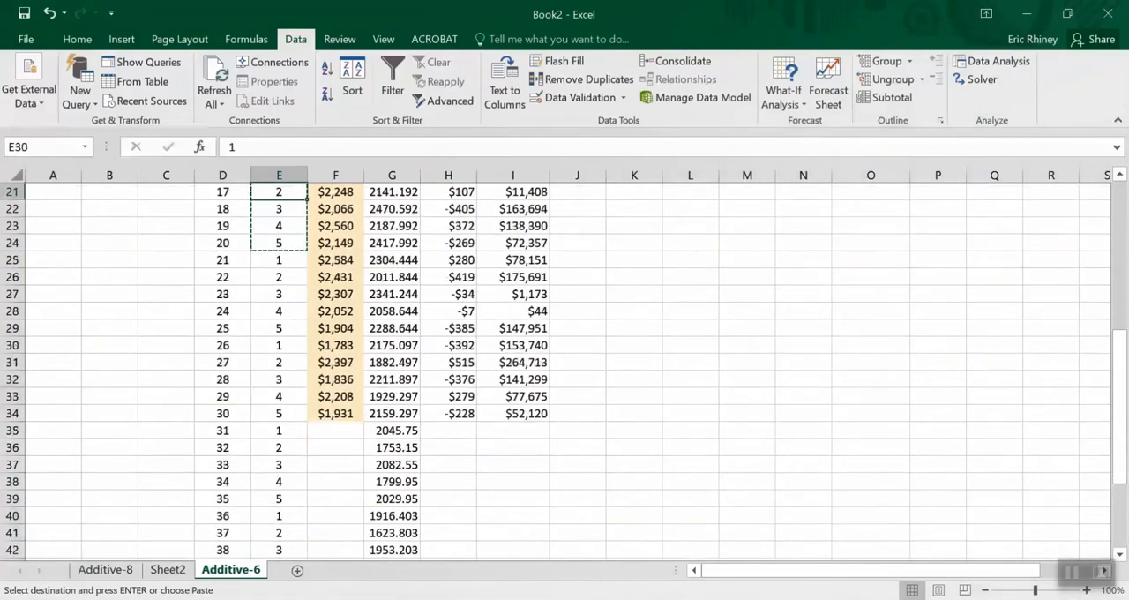
key("Down")
key("Down")
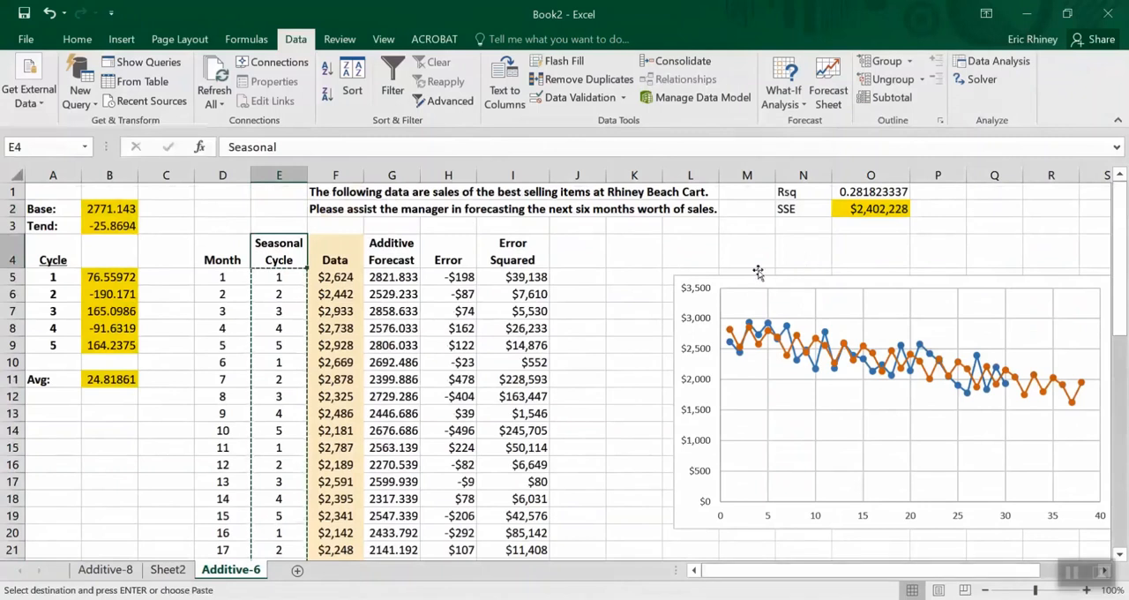
Run Solver to minimize O2 by changing B2:B3 and B5:B9 with B11 = 0, and keep the solution
left_click(978, 84)
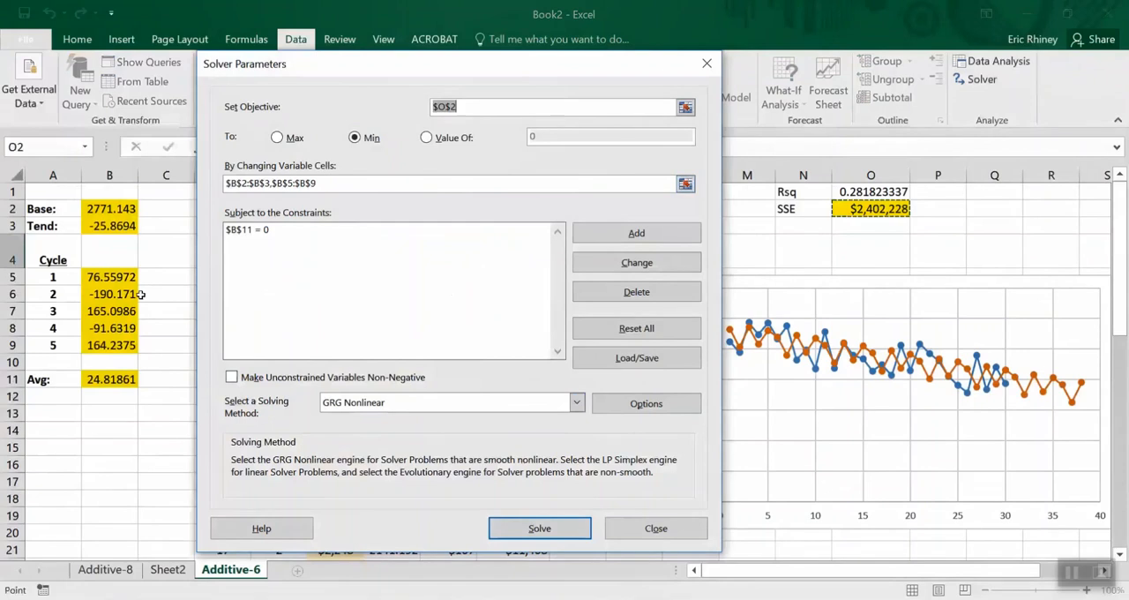
left_click(517, 537)
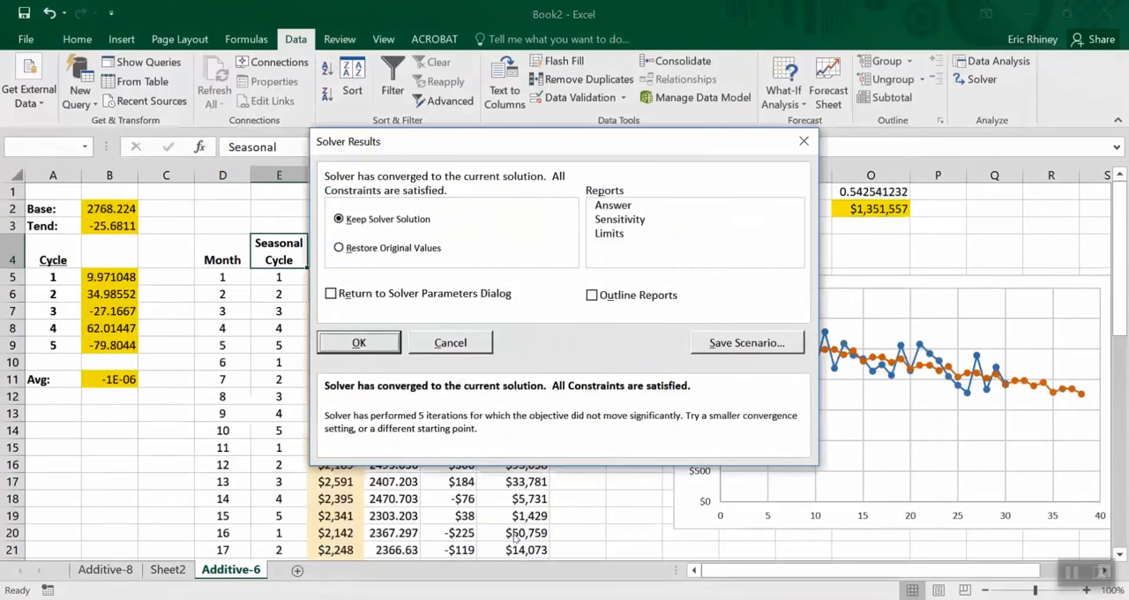
left_click(390, 344)
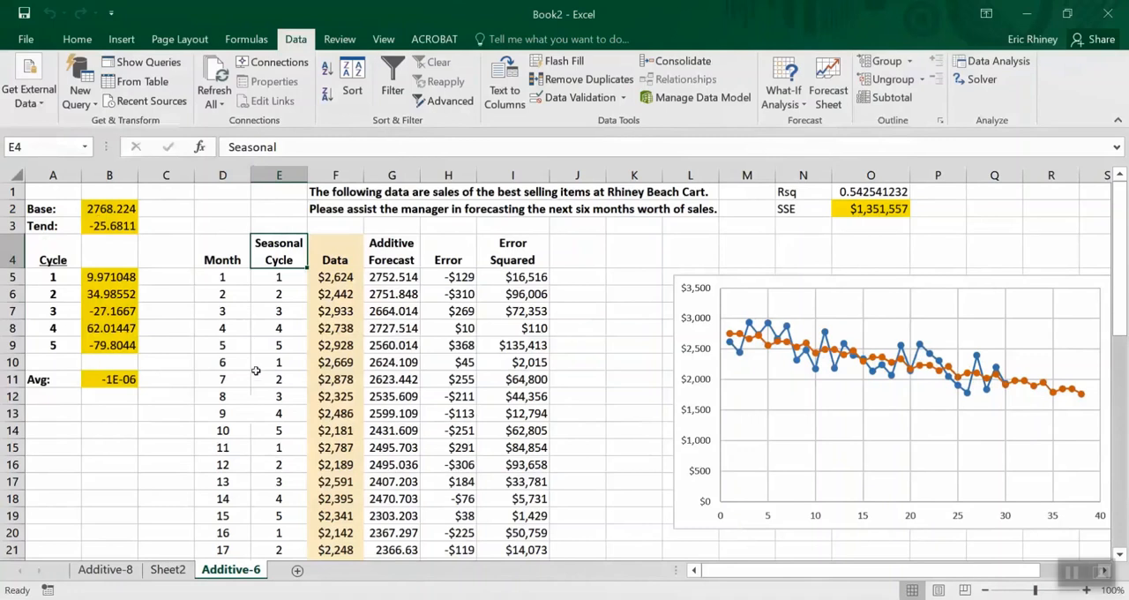
On the Additive-8 sheet, change the forecast column header in G4 to "Multiplicative Forecast"
left_click(130, 571)
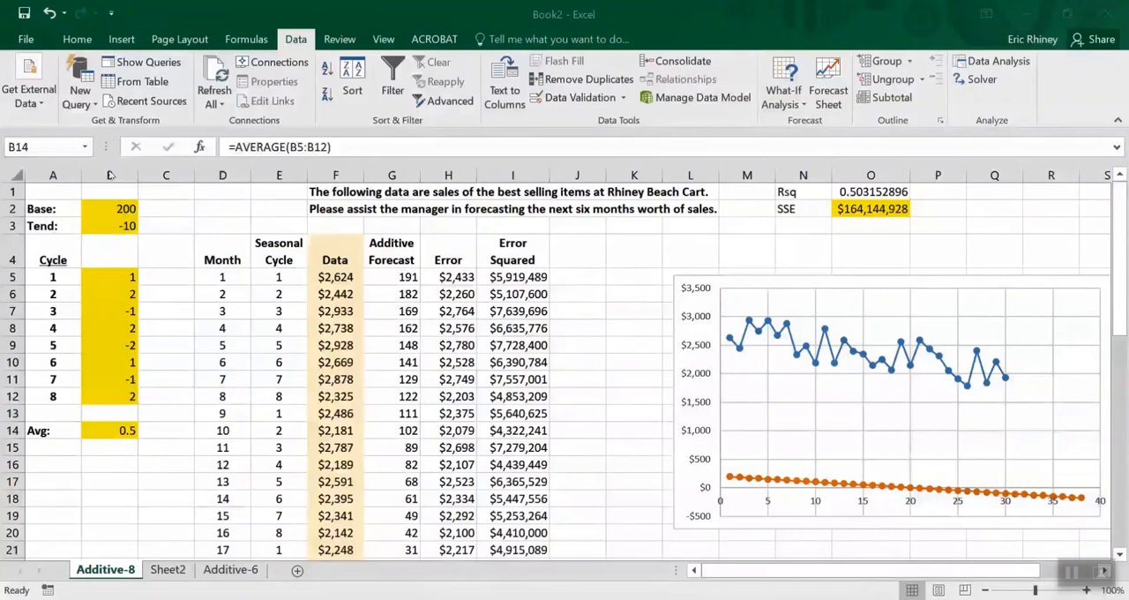
left_click(392, 251)
left_click(392, 251)
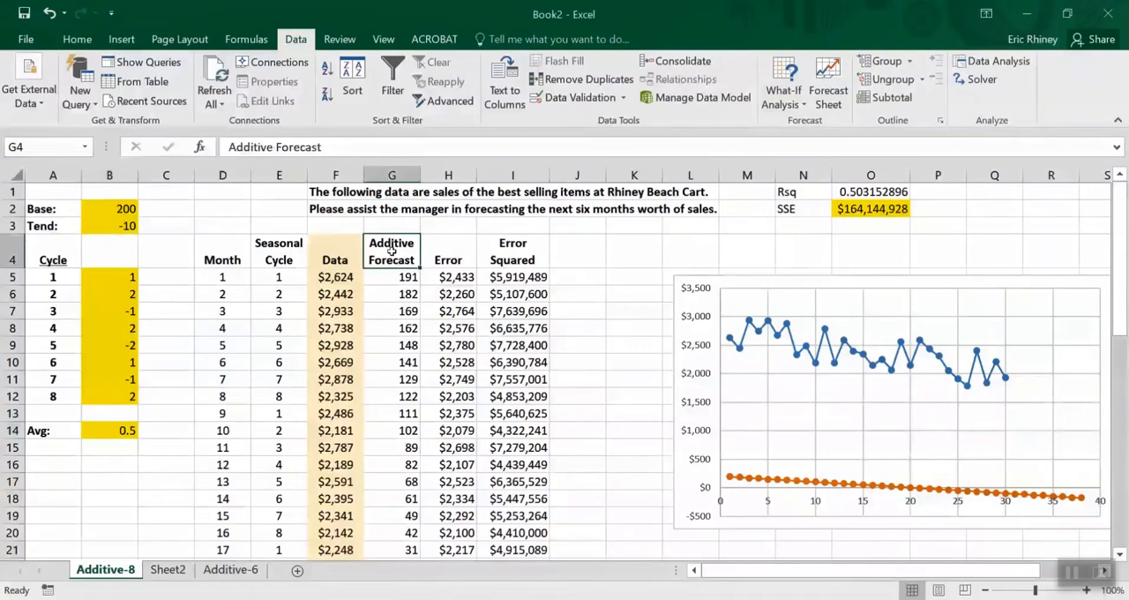
left_click(267, 146)
left_click_drag(266, 146, 215, 139)
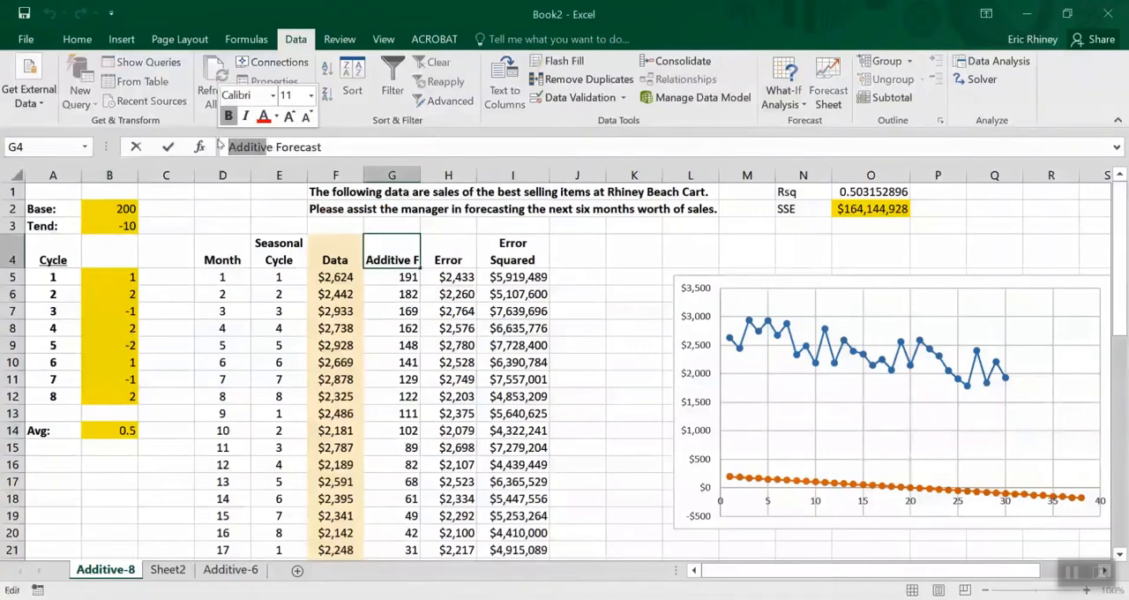
type("Me")
key("Left")
type("ultip")
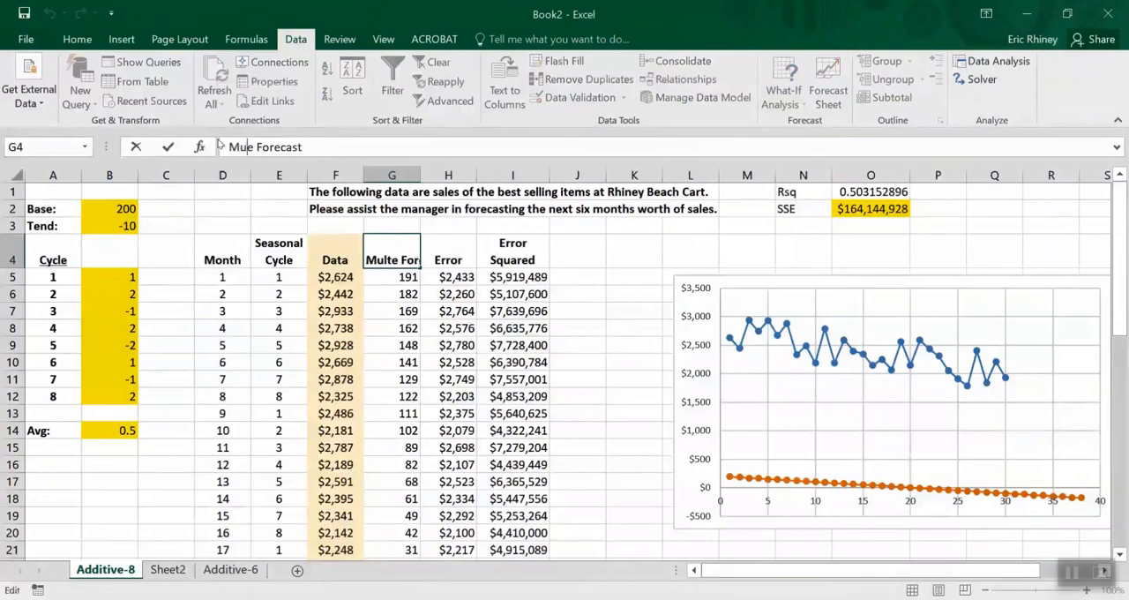
type("licat")
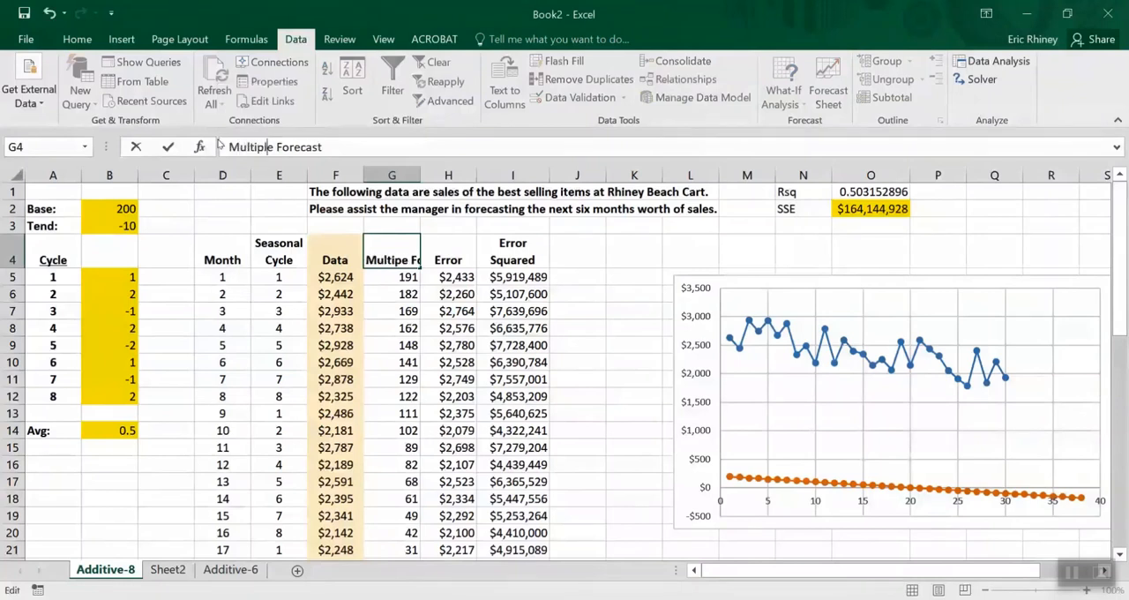
type("iv")
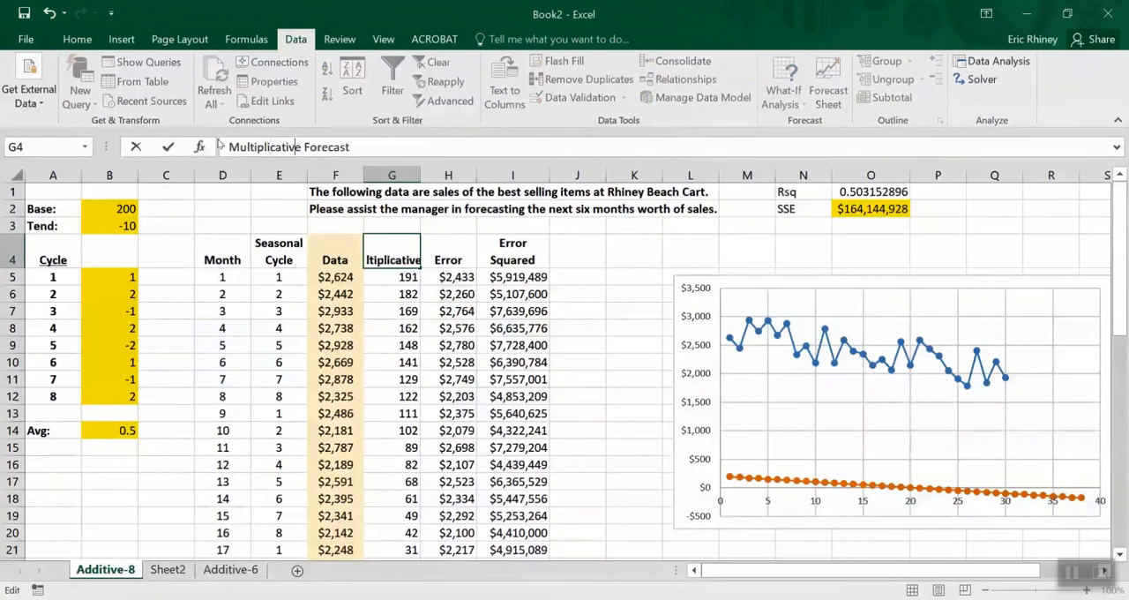
key("Return")
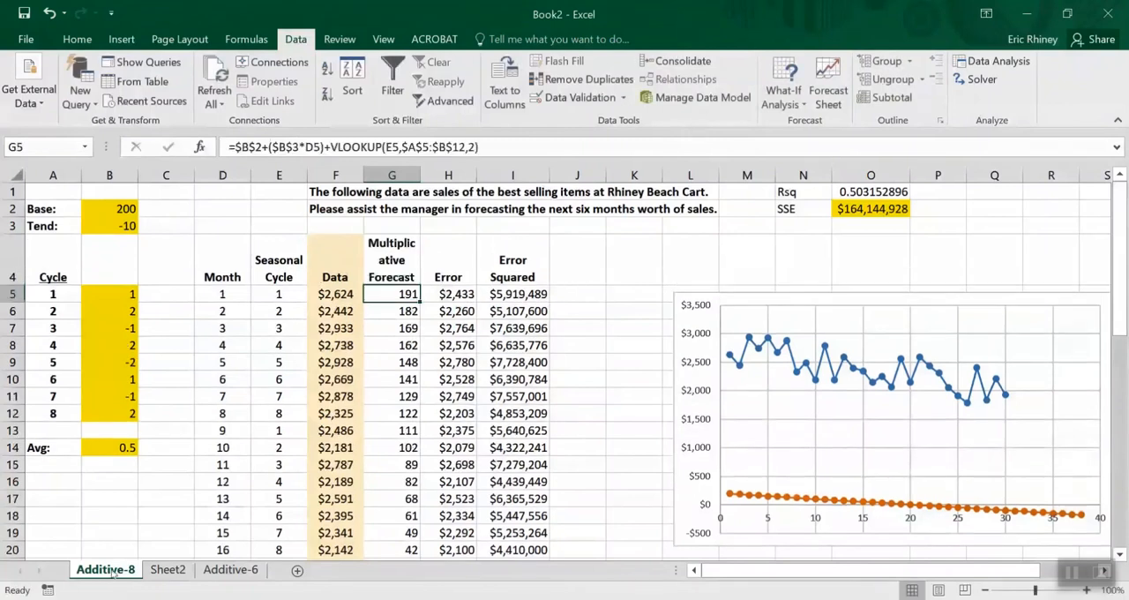
Rename the Additive-8 sheet as Multiplicative-8
double_click(106, 569)
left_click_drag(105, 569, 67, 569)
type("Multi")
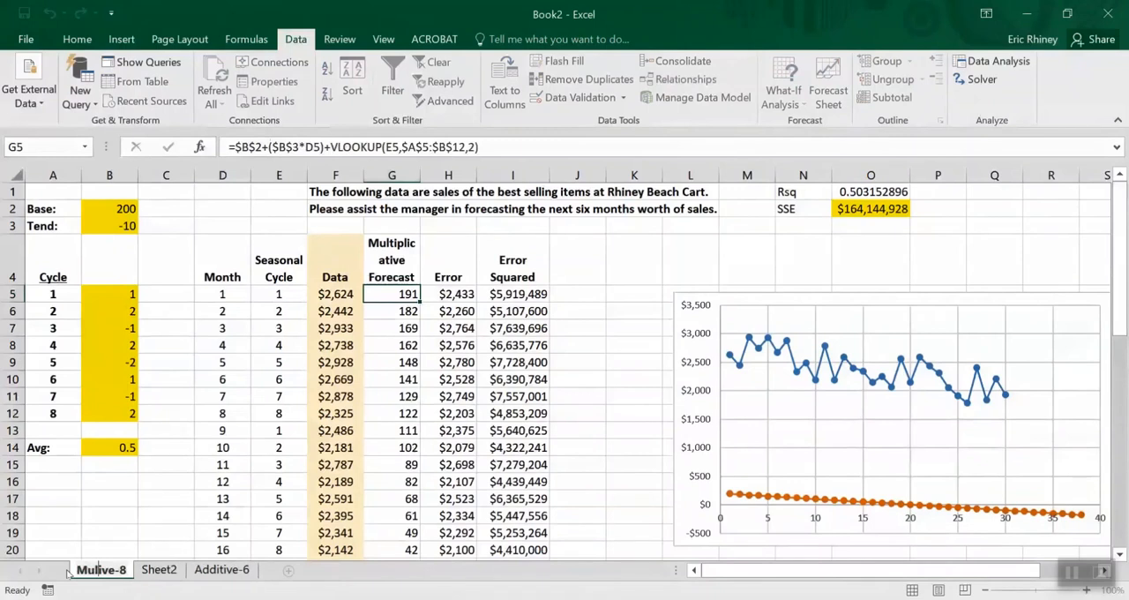
key("BackSpace")
type("pl")
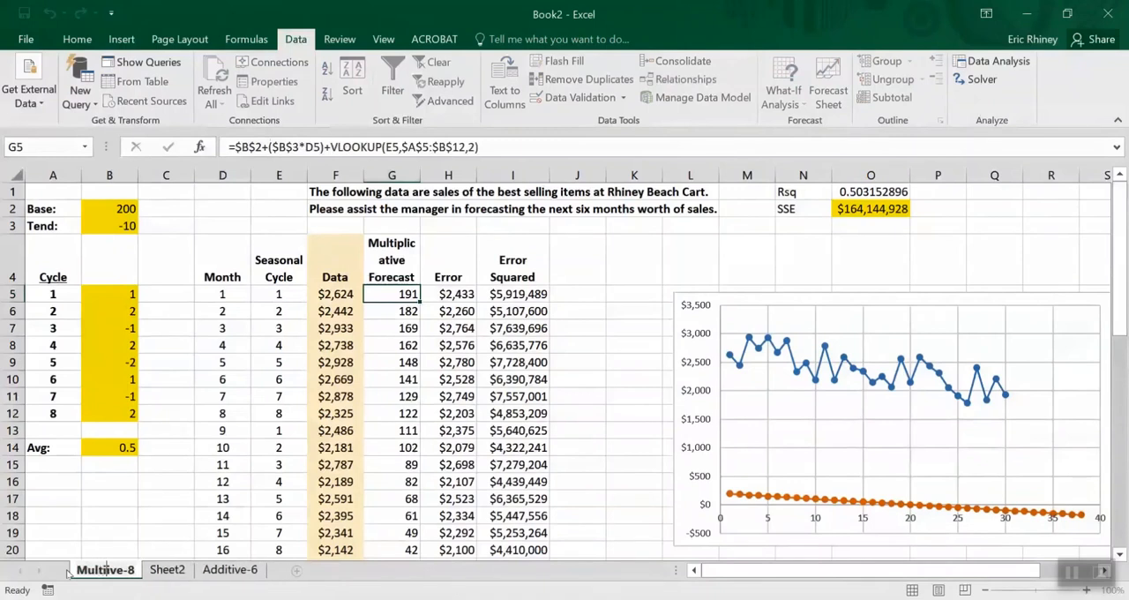
type("ica")
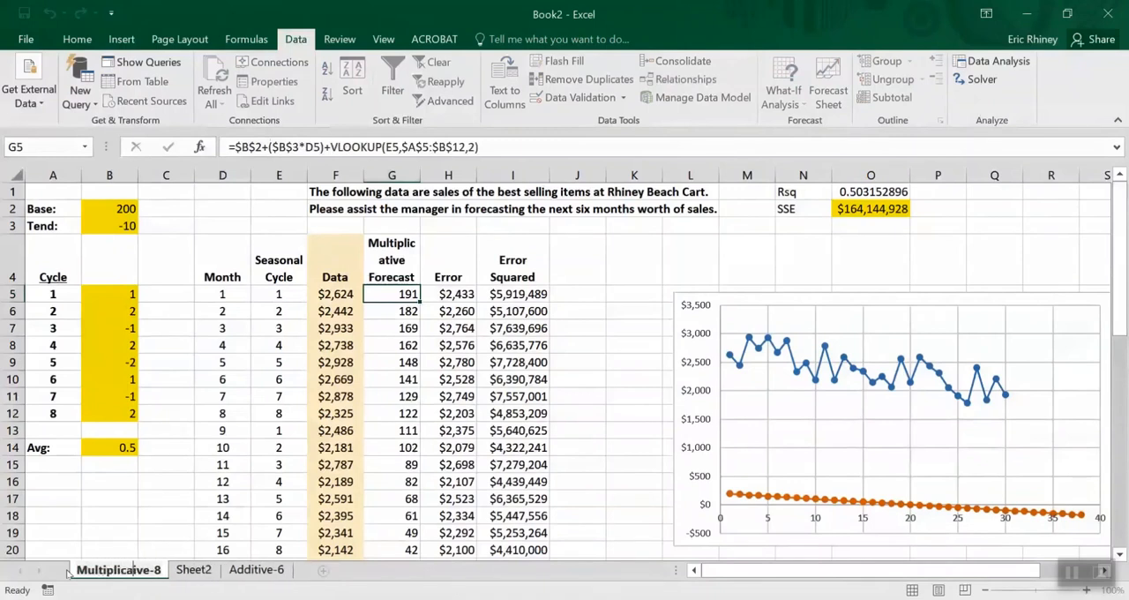
type("t")
key("Return")
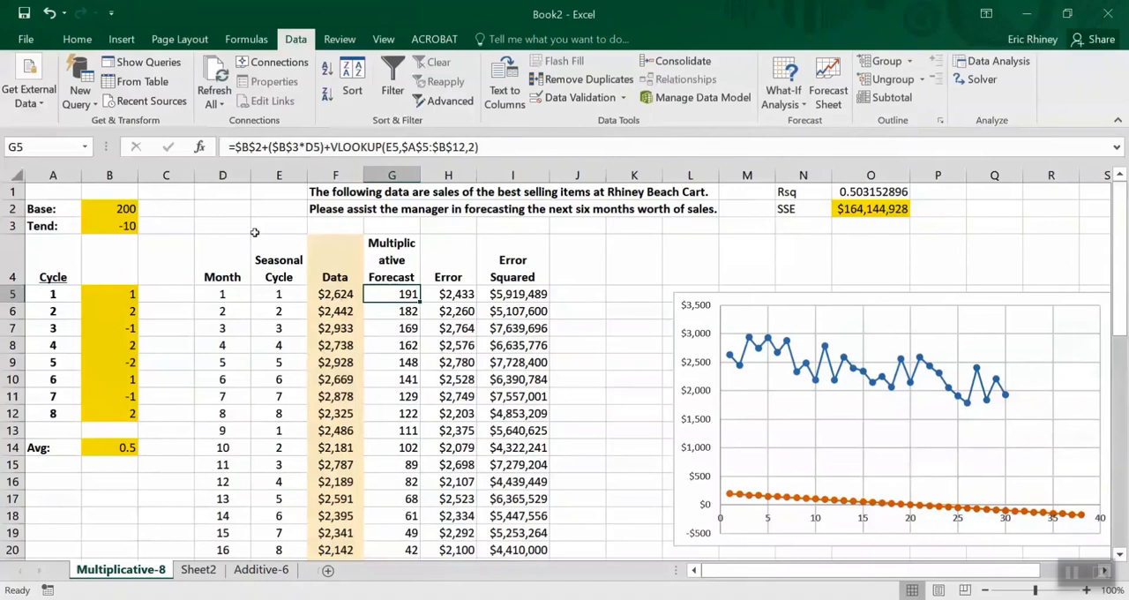
Review the multiplicative forecast model equation on Sheet2 and compare it with the additive one
left_click(198, 569)
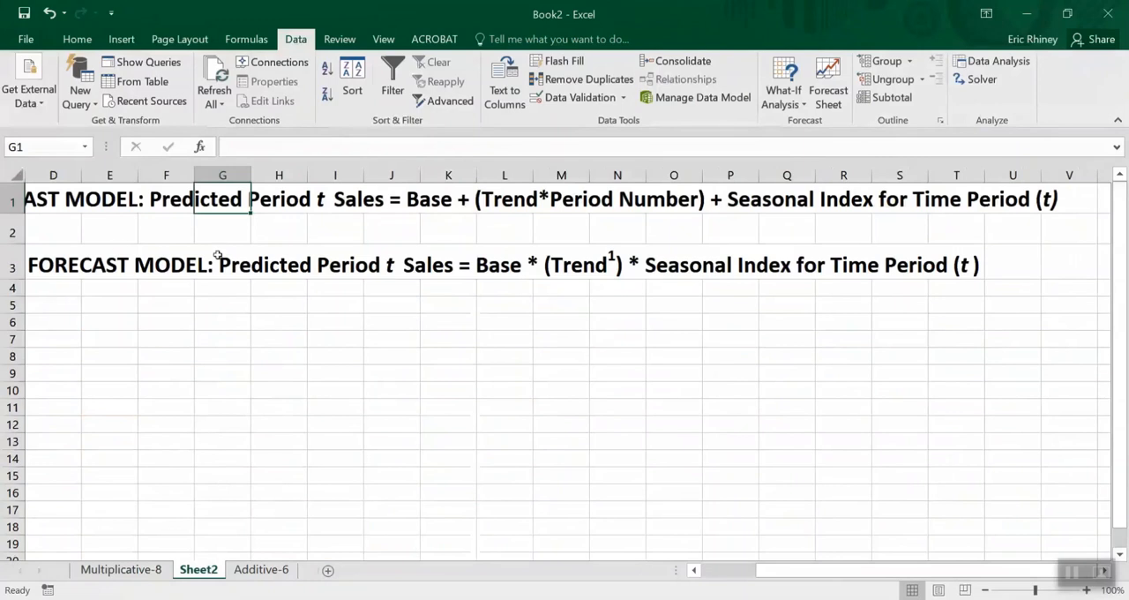
left_click(155, 265)
scroll(156, 265, "left", 3)
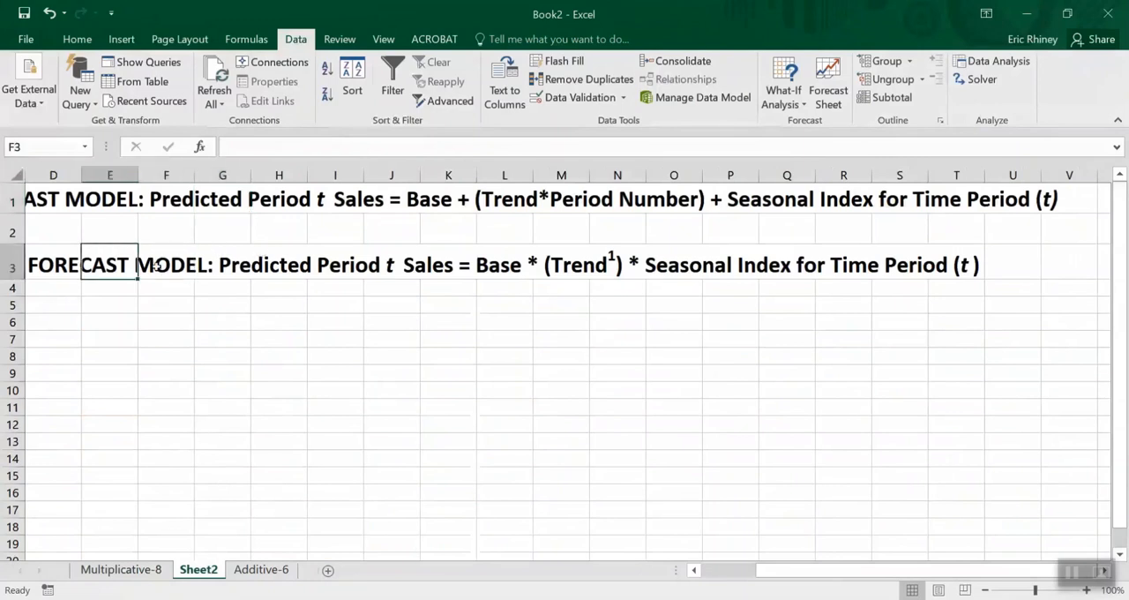
key("Right")
key("Right")
key("Right")
key("Right")
key("Right")
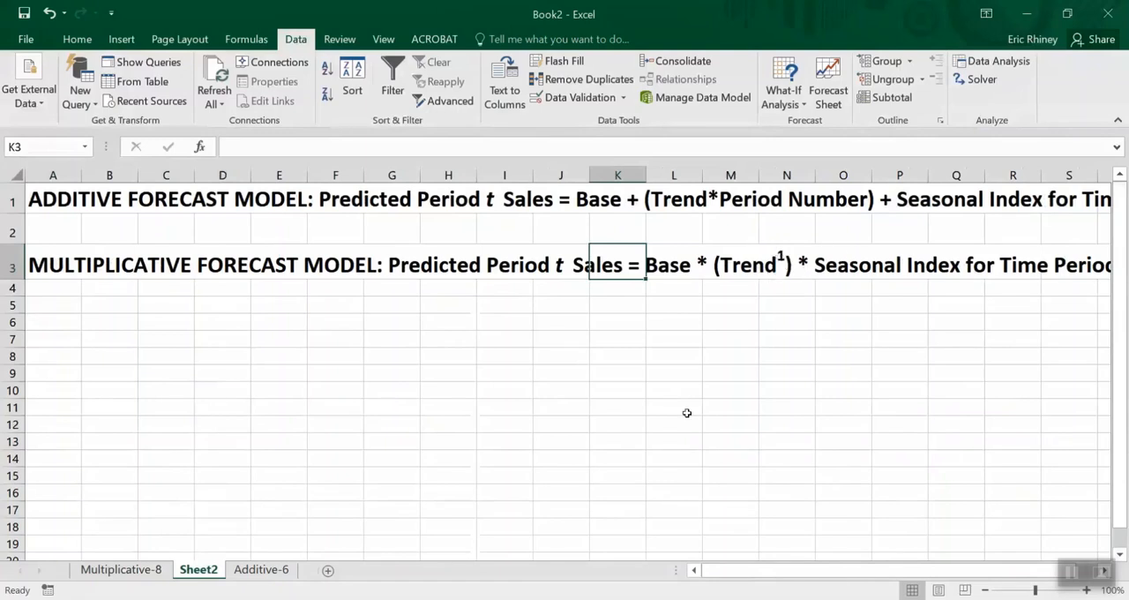
left_click(648, 27)
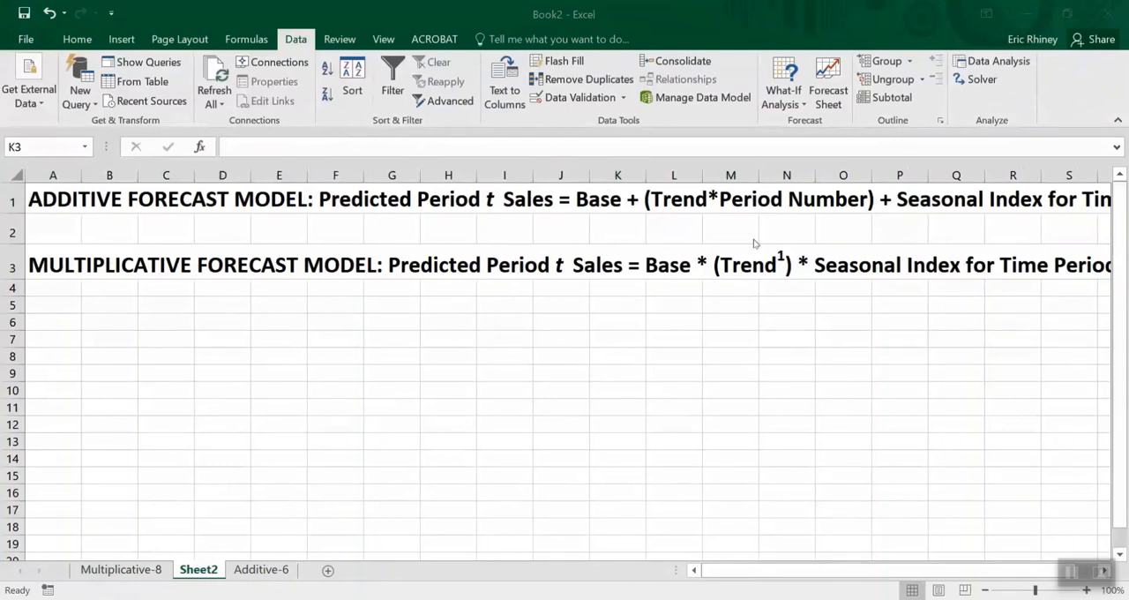
left_click(765, 79)
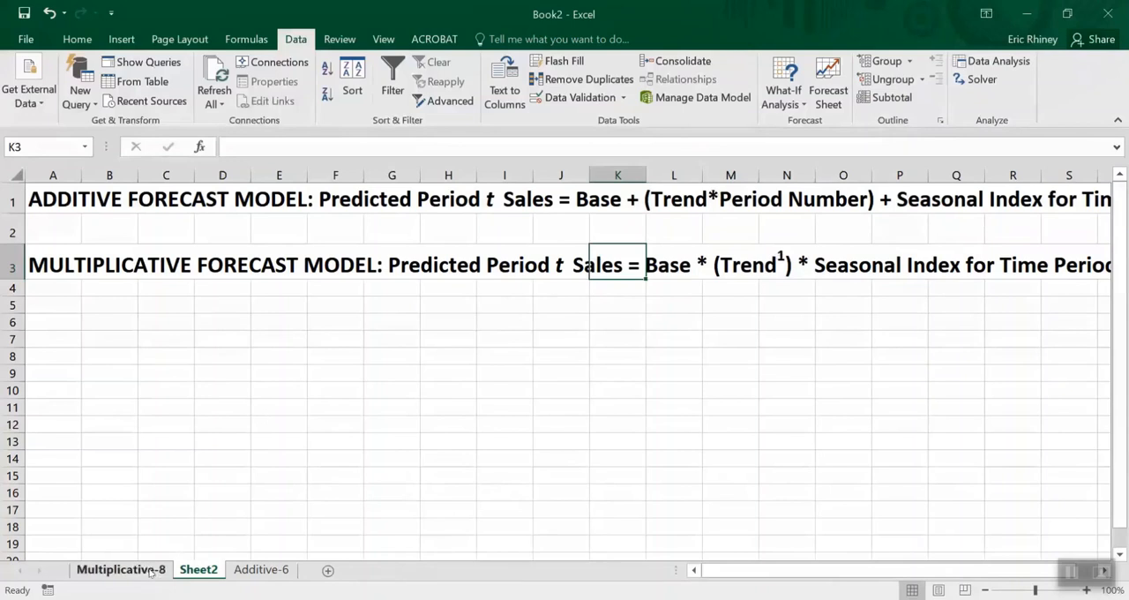
On the Multiplicative-8 sheet, change the G5 formula to =$B$2*($B$3^D5)*VLOOKUP(E5,$A$5:$B$12,2)
left_click(121, 569)
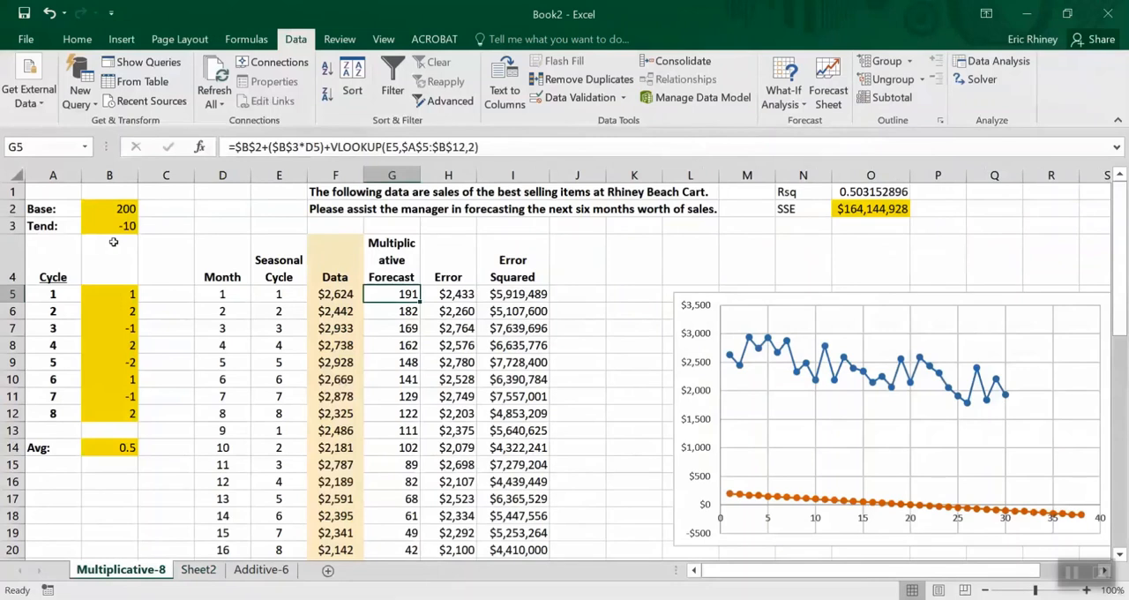
left_click(264, 148)
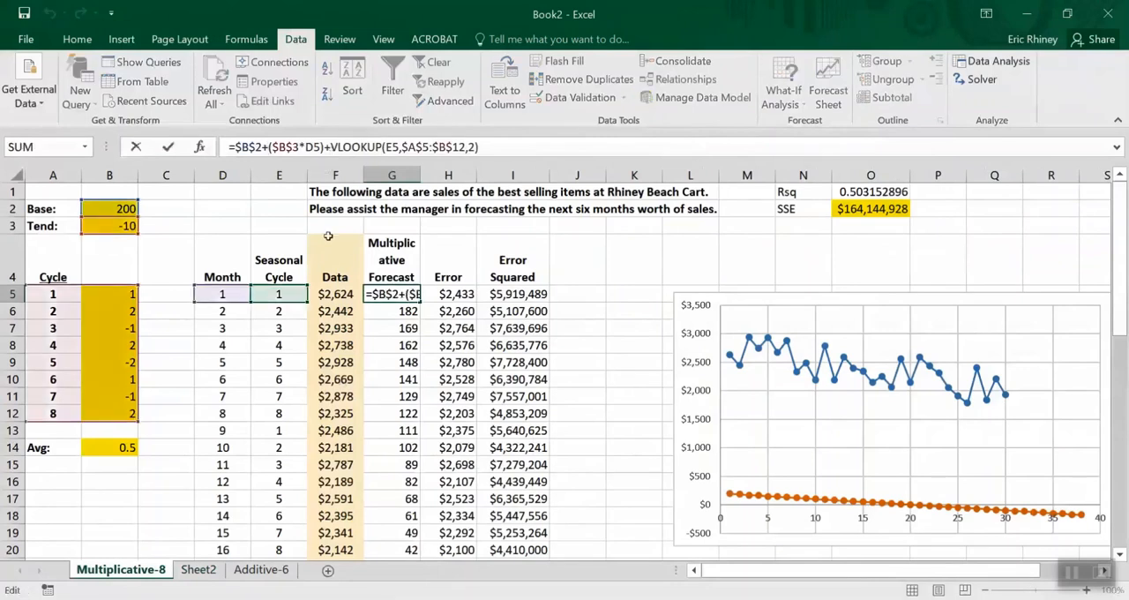
key("BackSpace")
type("*")
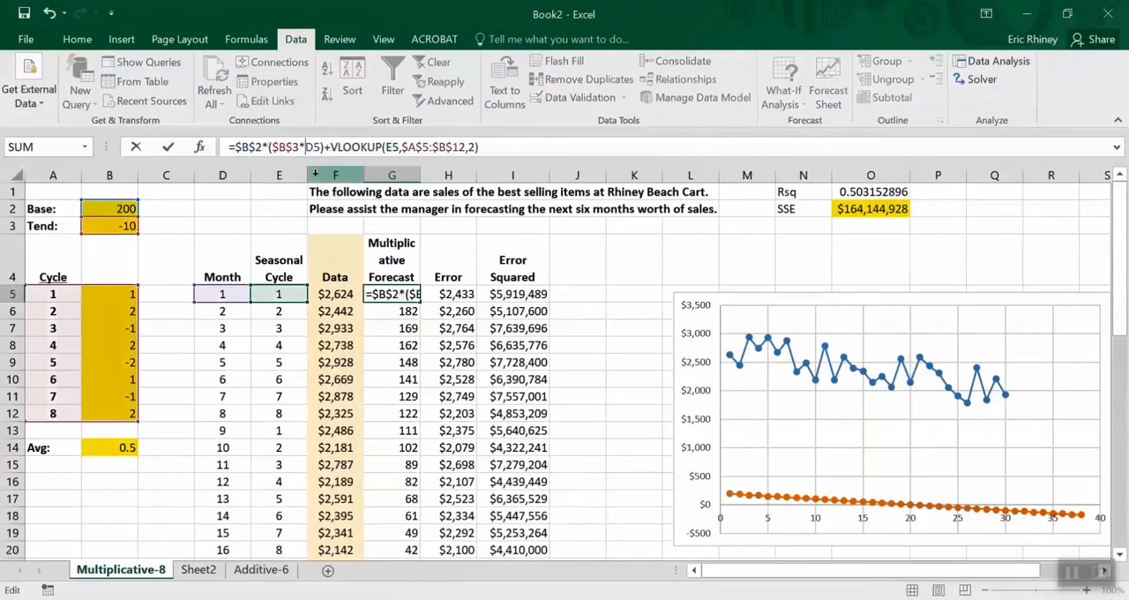
key("BackSpace")
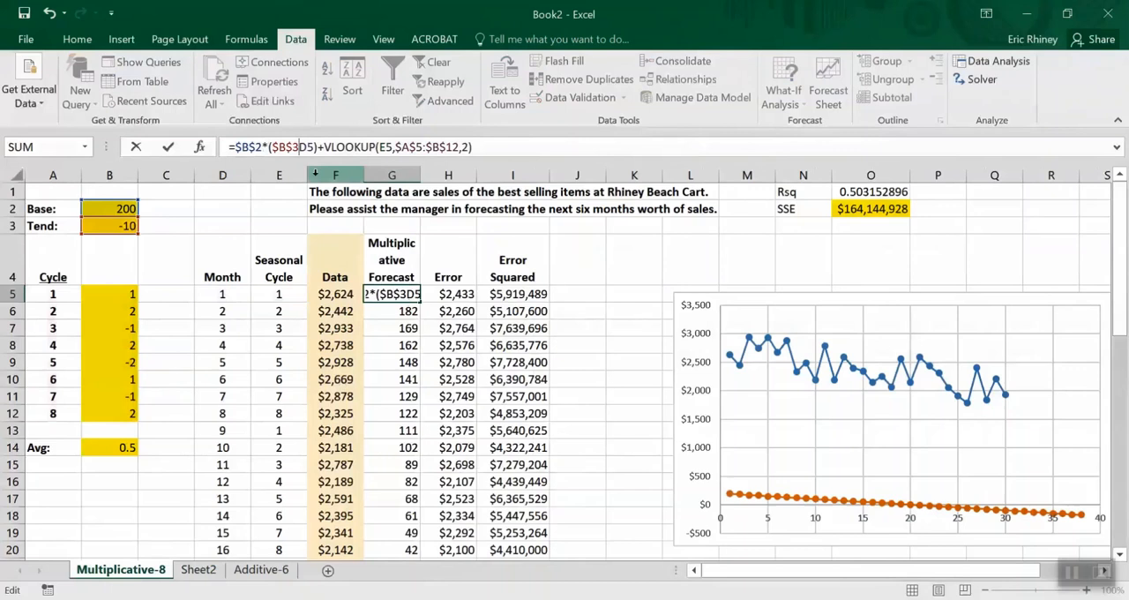
type("^")
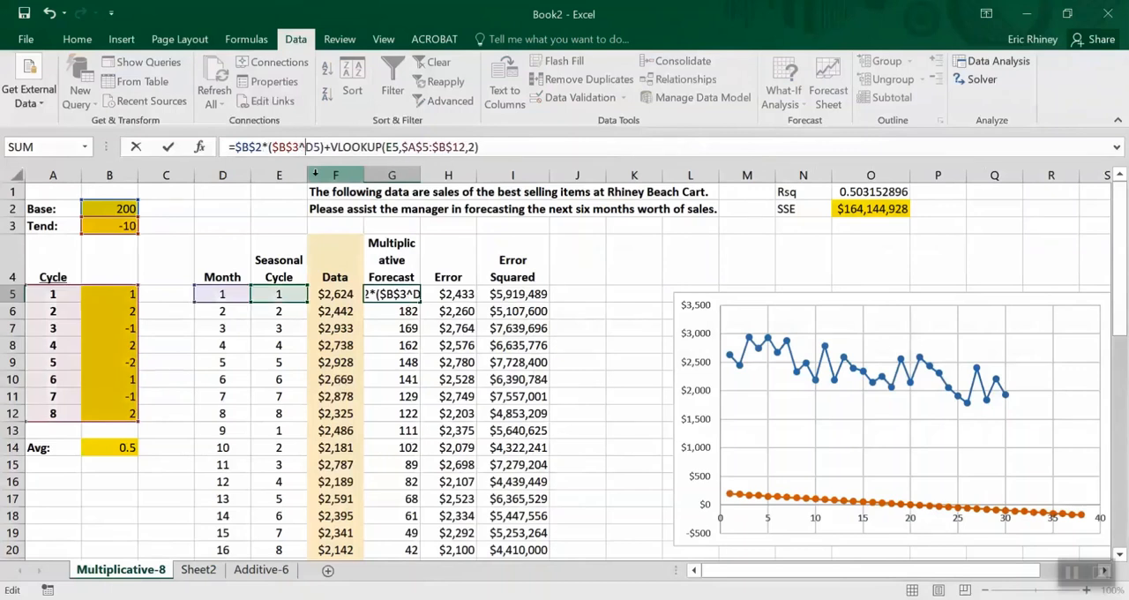
left_click(328, 146)
key("Delete")
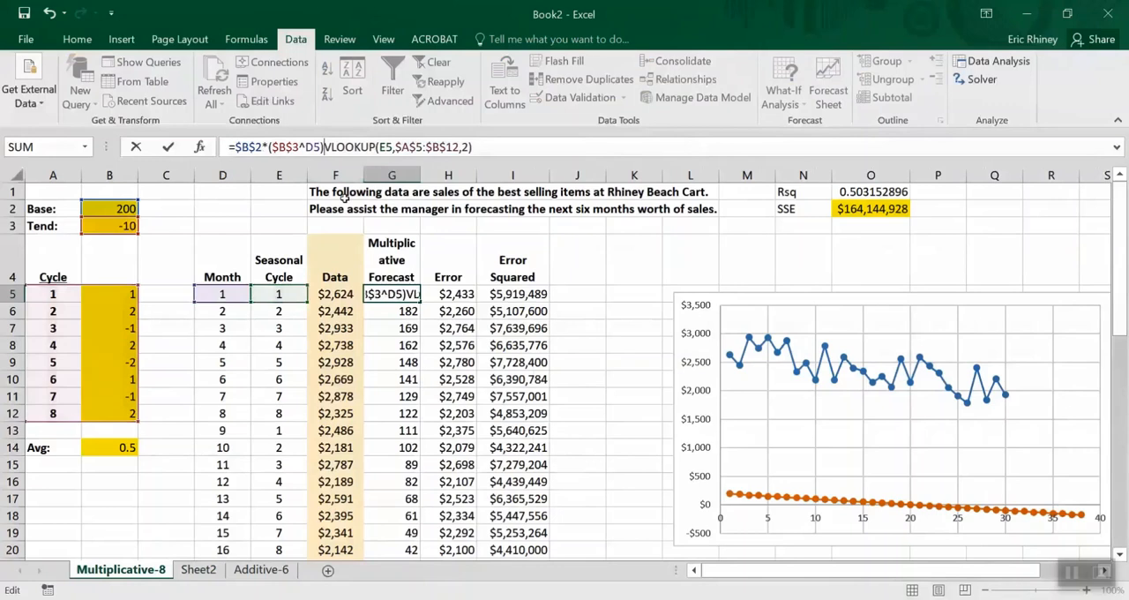
type("*")
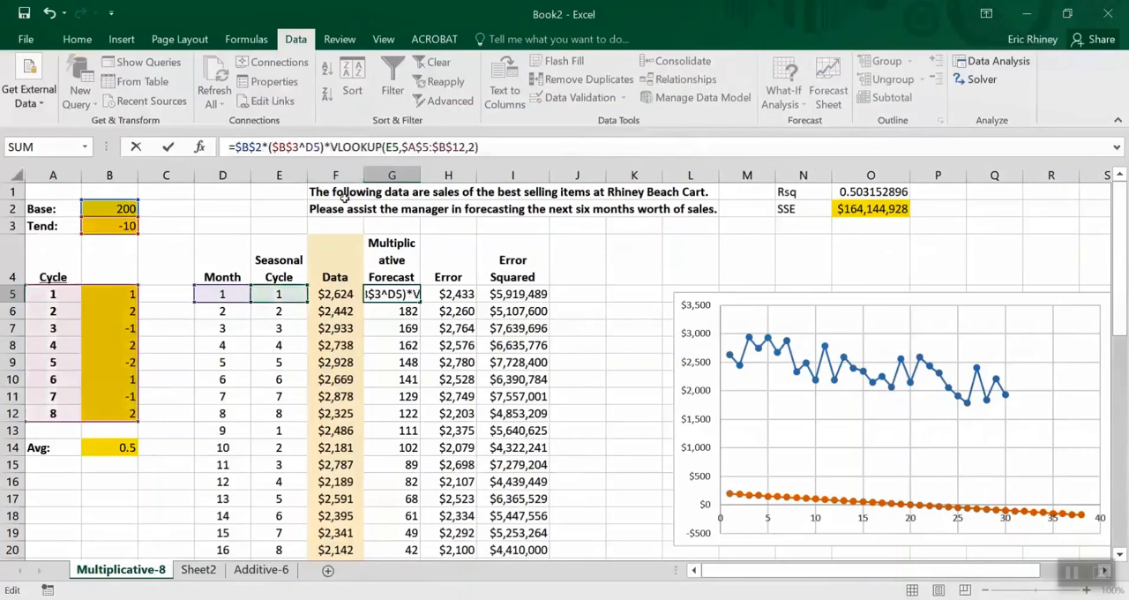
key("ctrl+Return")
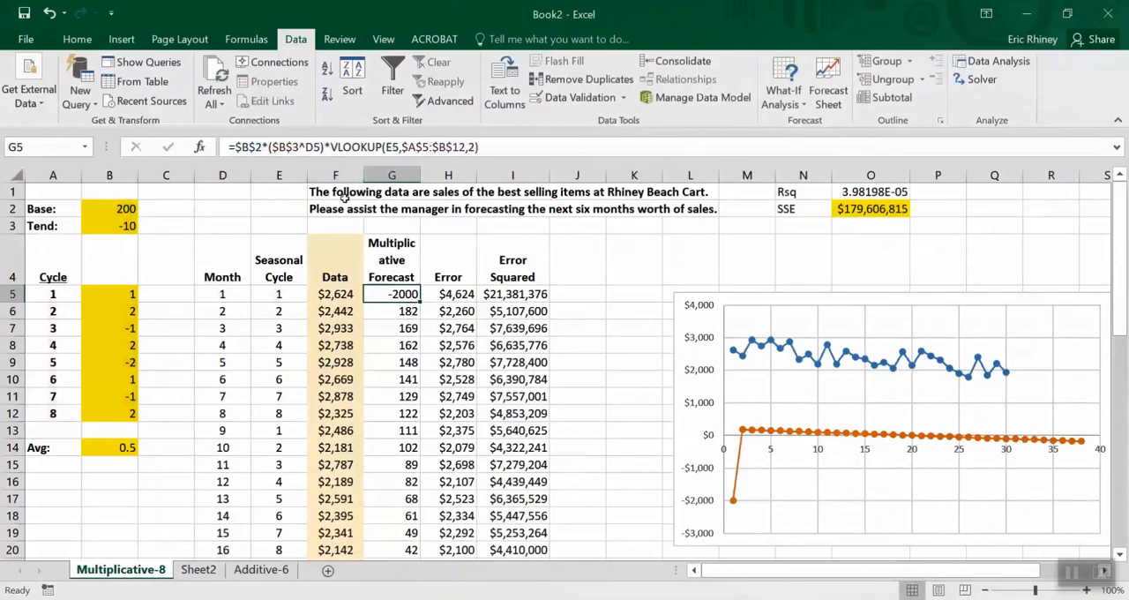
Widen column G slightly and fill the G5 formula down the Multiplicative Forecast column
left_click_drag(419, 172, 427, 173)
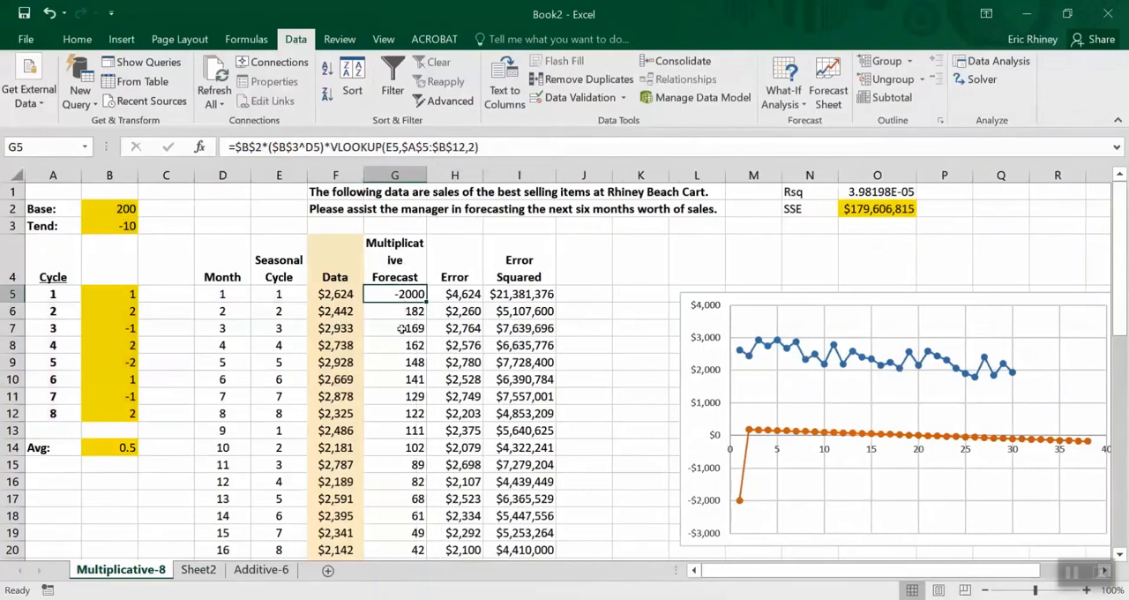
double_click(424, 301)
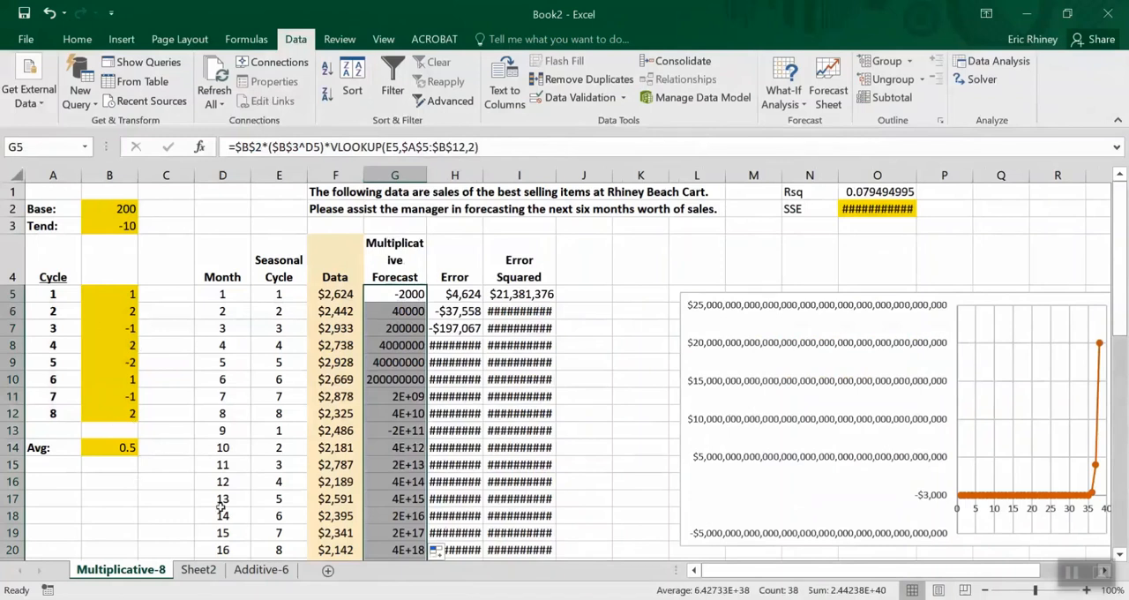
Select the seasonal index average in B14
left_click(122, 447)
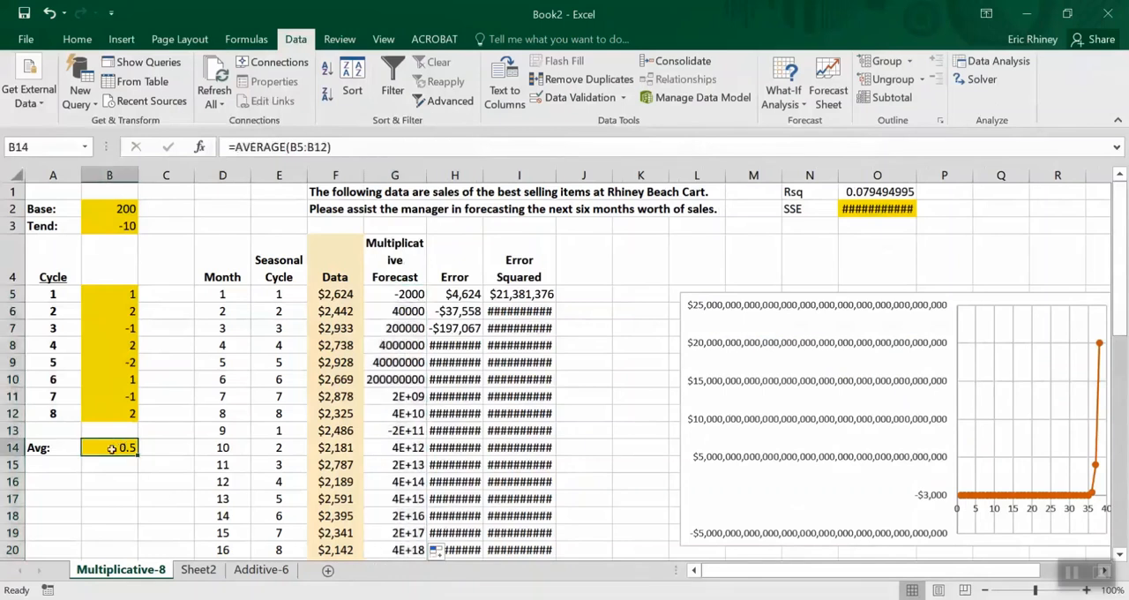
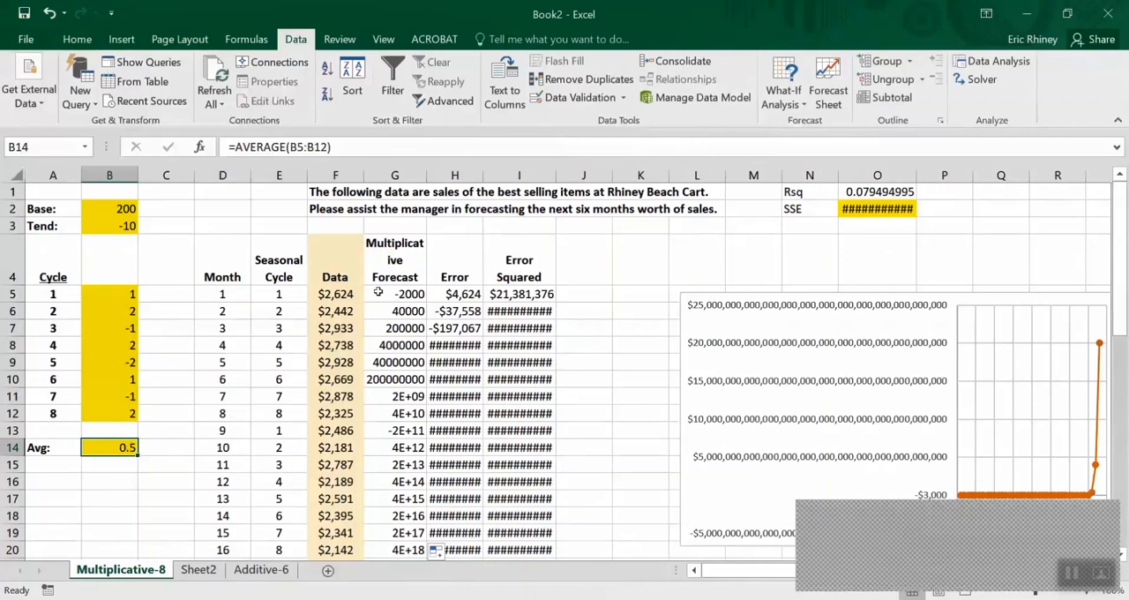
Change the Solver constraint to $B$14 = 1, solve with GRG Nonlinear and keep the Solver solution
left_click(981, 79)
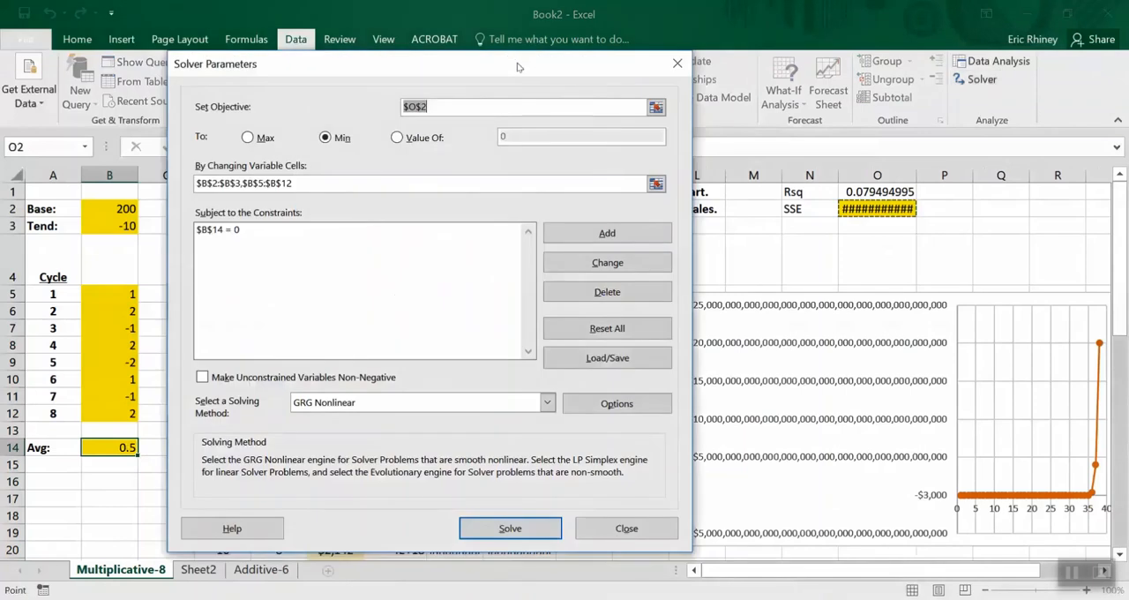
left_click_drag(597, 62, 681, 45)
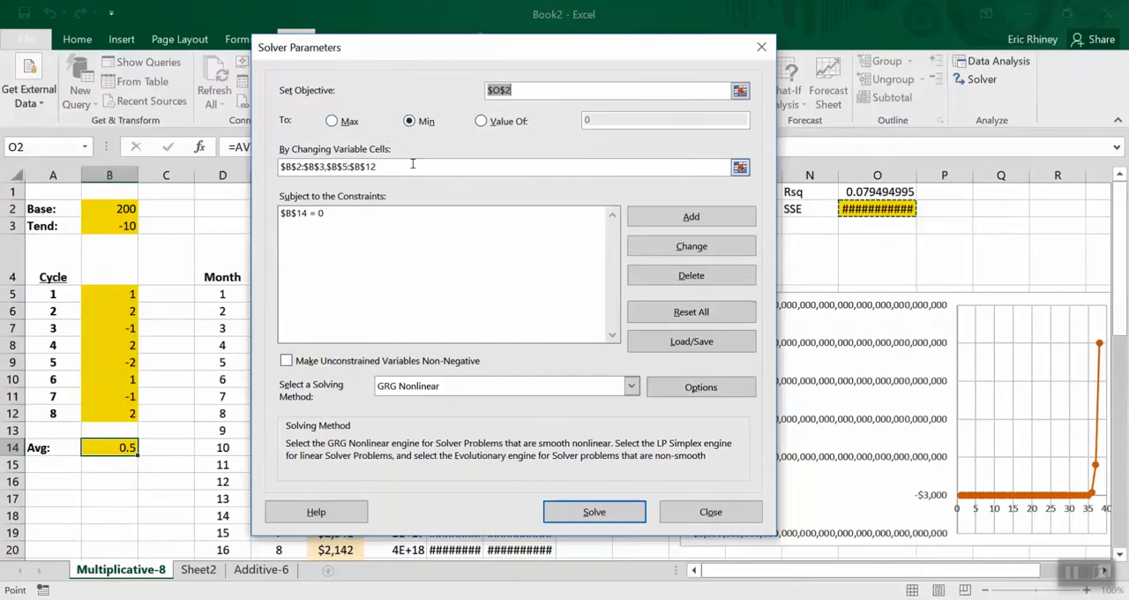
left_click(304, 215)
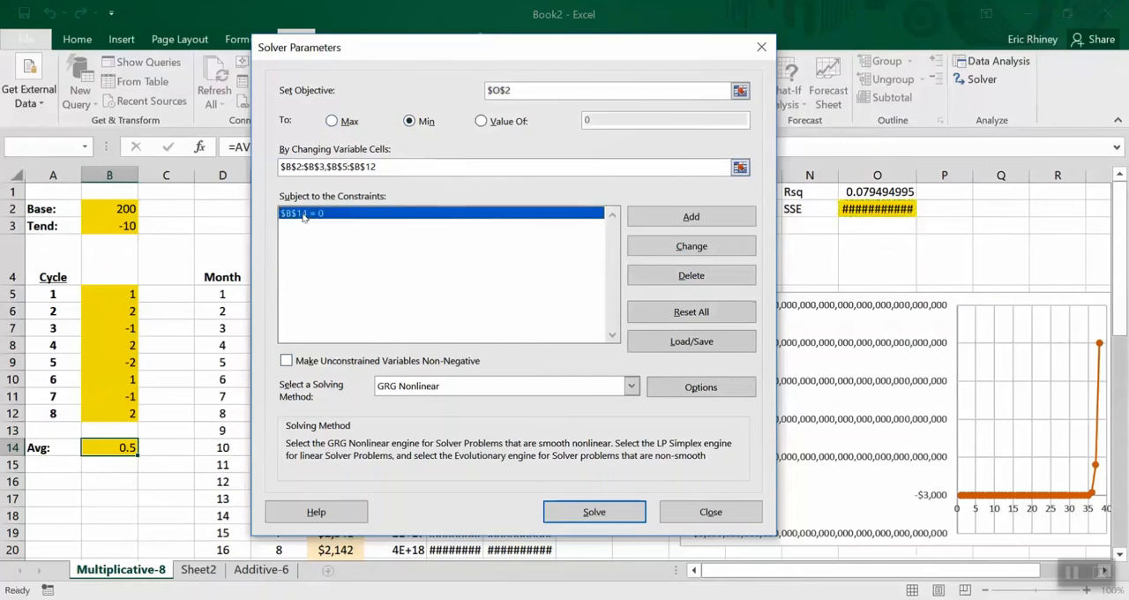
left_click(673, 250)
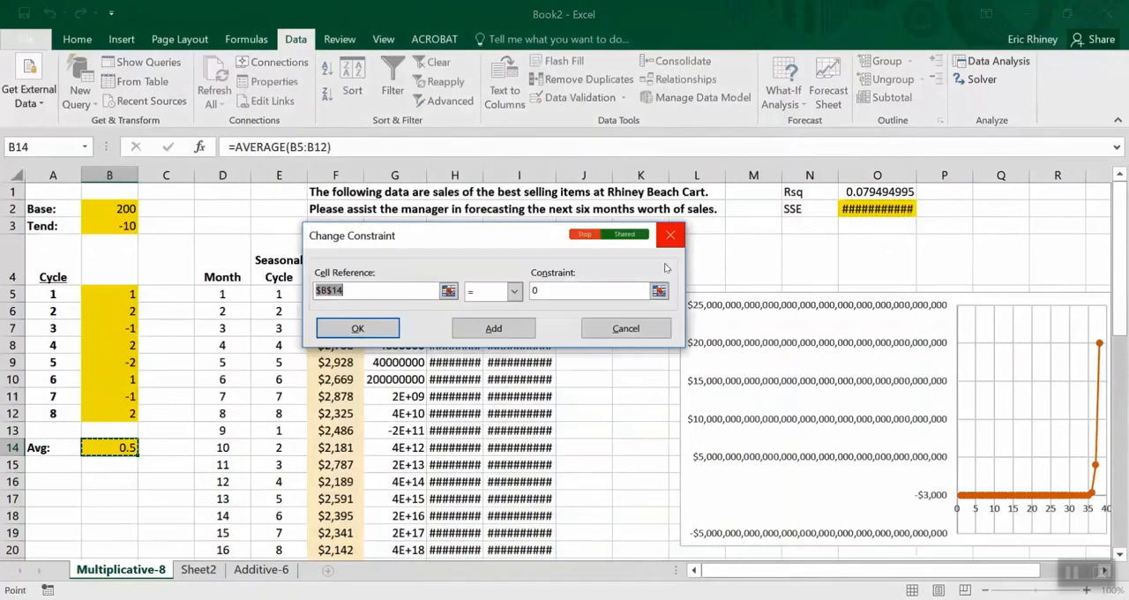
left_click(586, 288)
key("BackSpace")
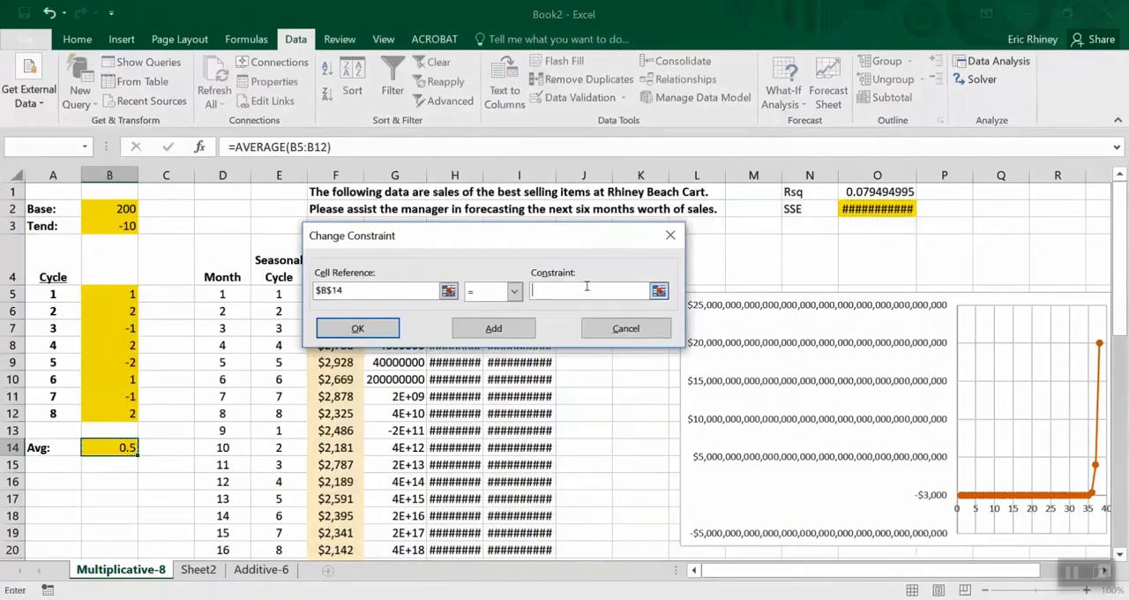
type("1")
left_click(363, 330)
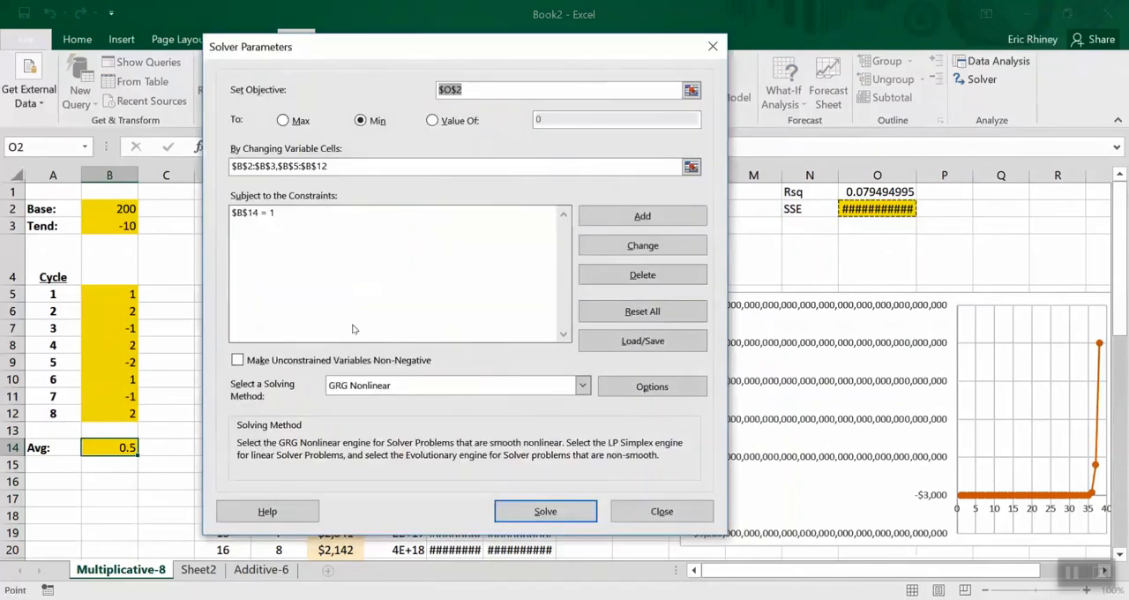
left_click(508, 513)
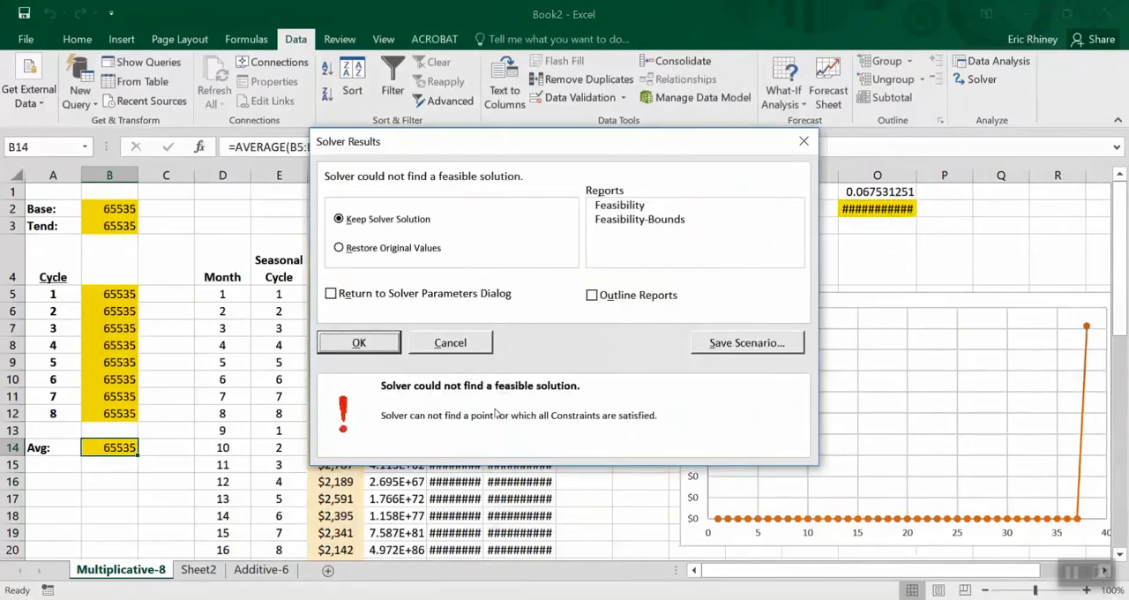
left_click(359, 342)
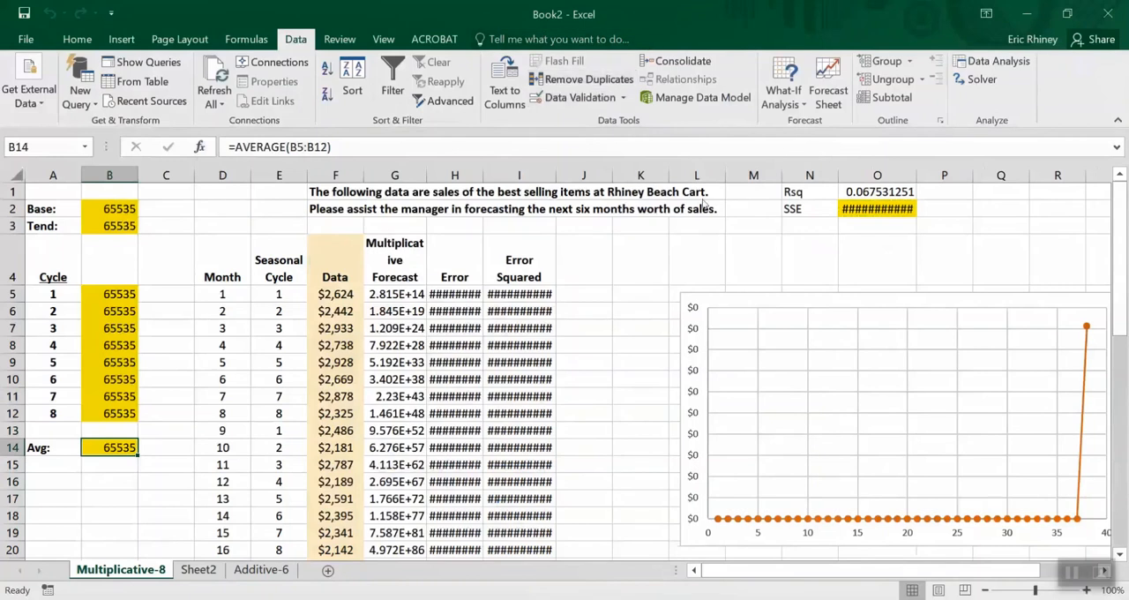
Rerun Solver with unconstrained variables made non-negative and keep the Solver solution
left_click(975, 81)
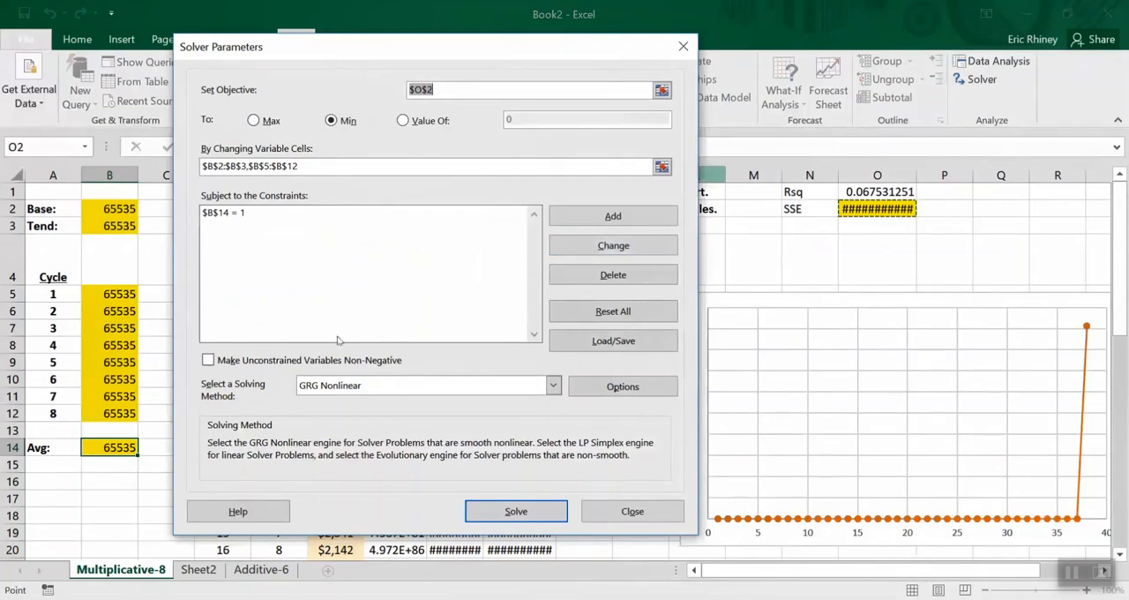
left_click(207, 361)
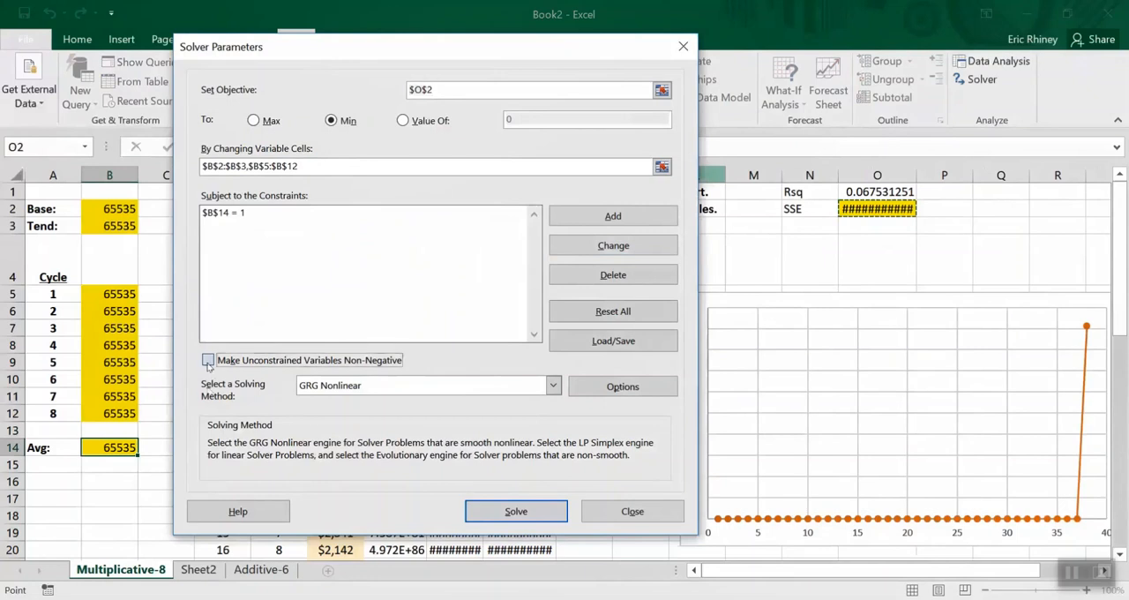
left_click(505, 514)
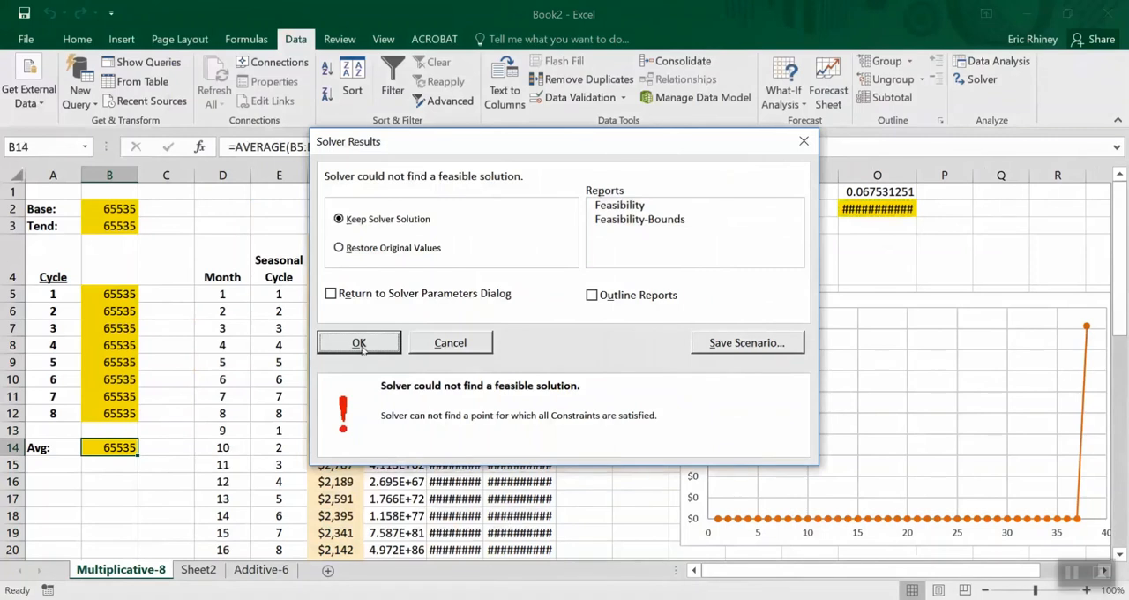
left_click(359, 343)
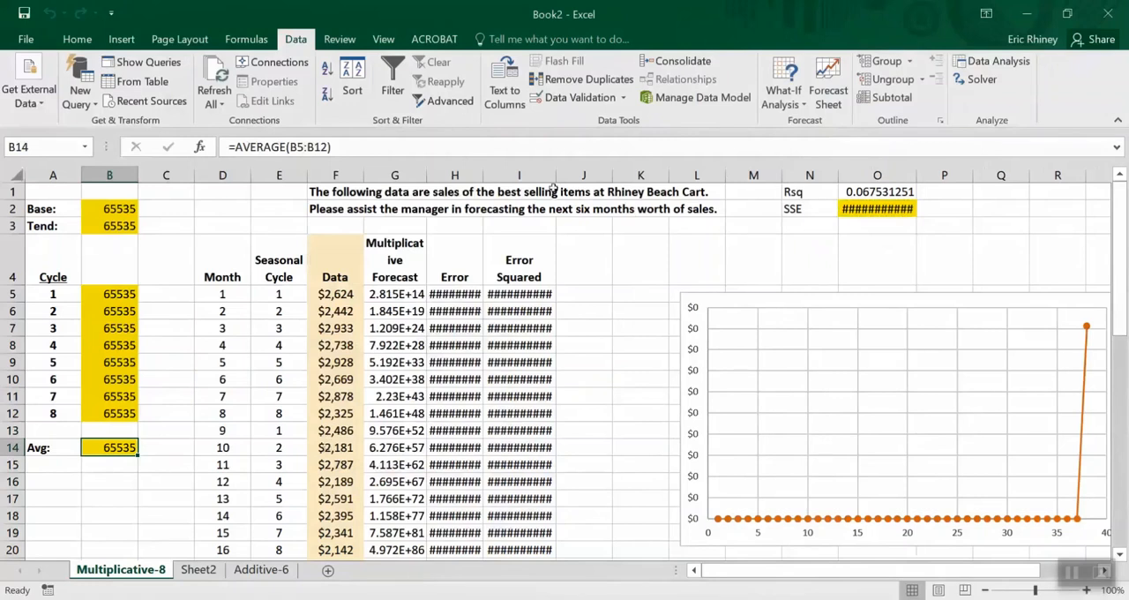
Try solving with the Evolutionary method, without the non-negative restriction on unconstrained variables, and keep the Solver solution
left_click(979, 79)
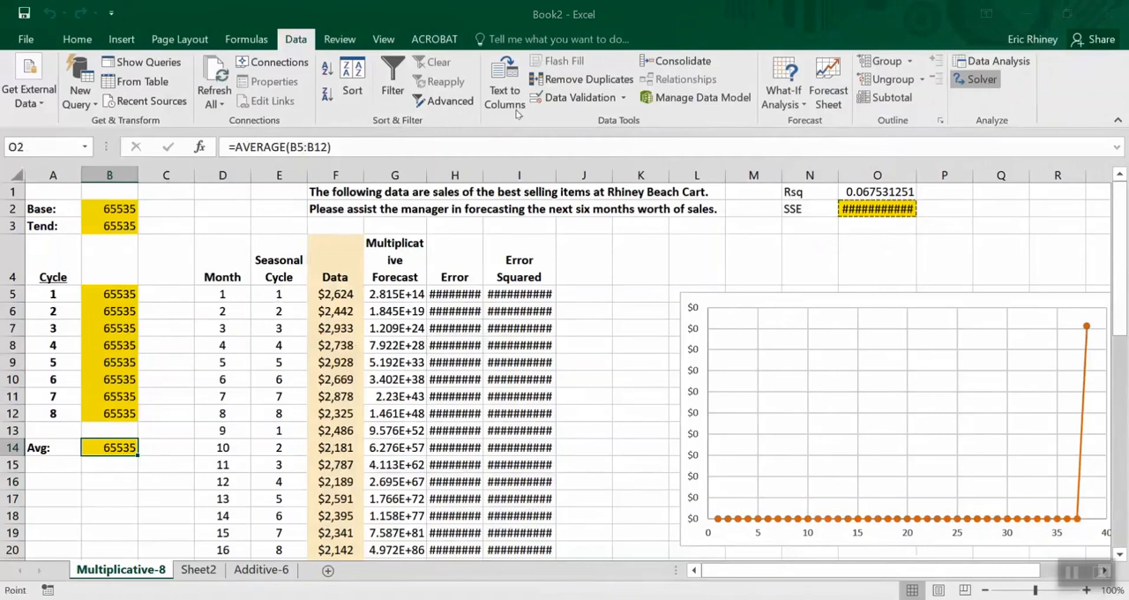
left_click(524, 385)
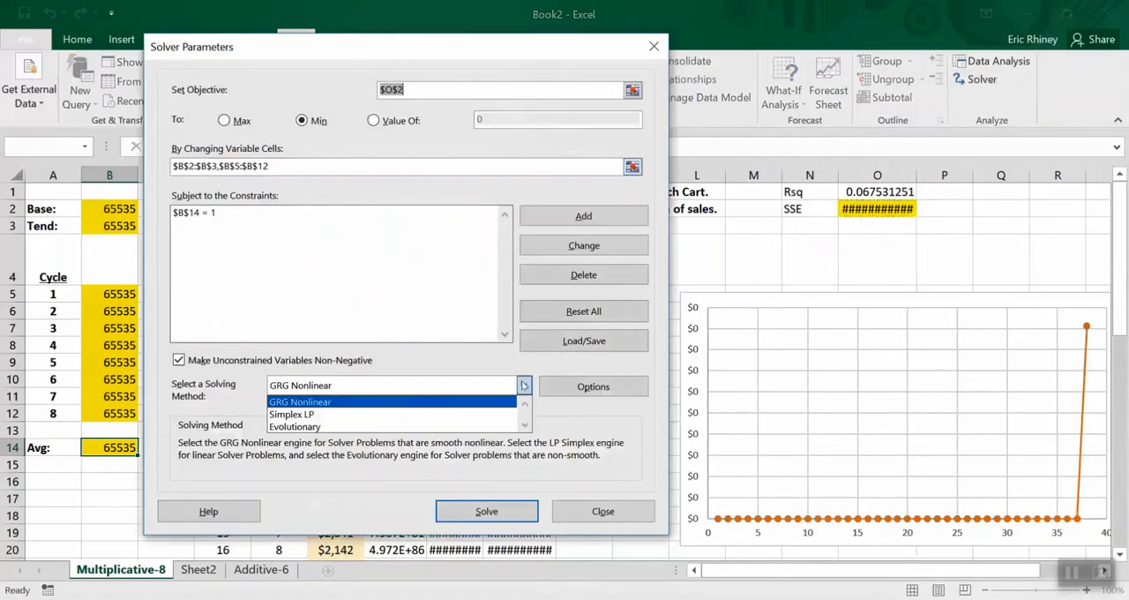
left_click(312, 427)
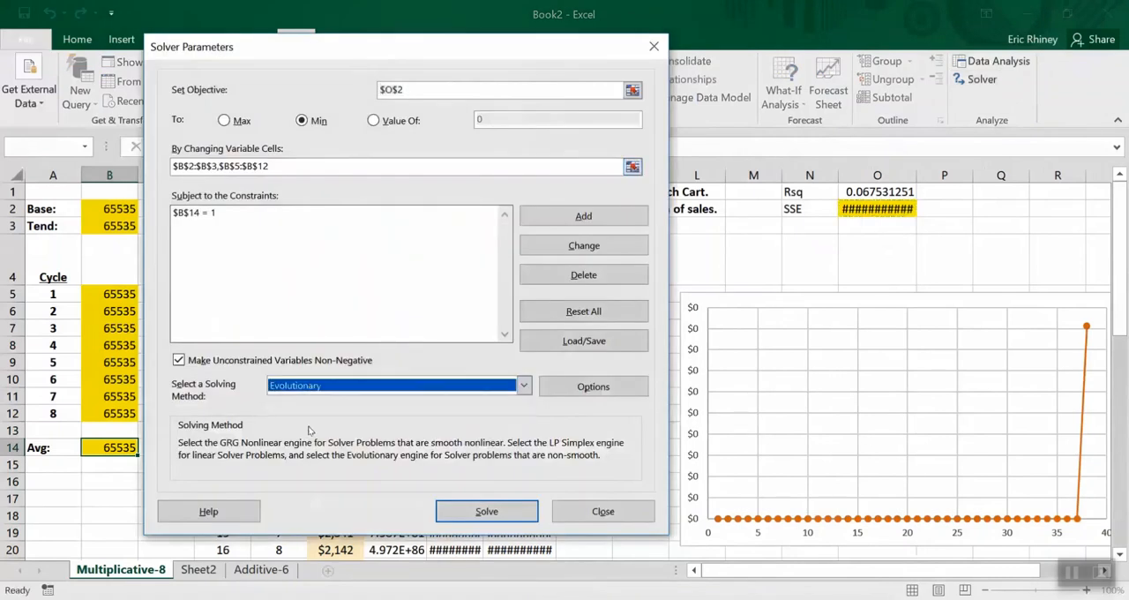
left_click(179, 361)
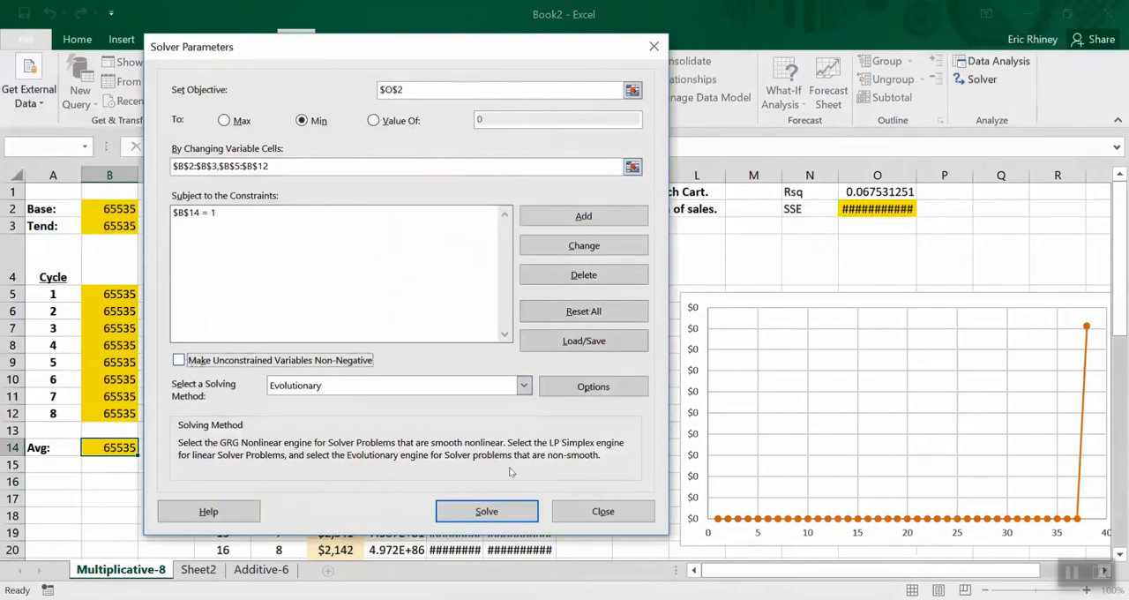
left_click(450, 516)
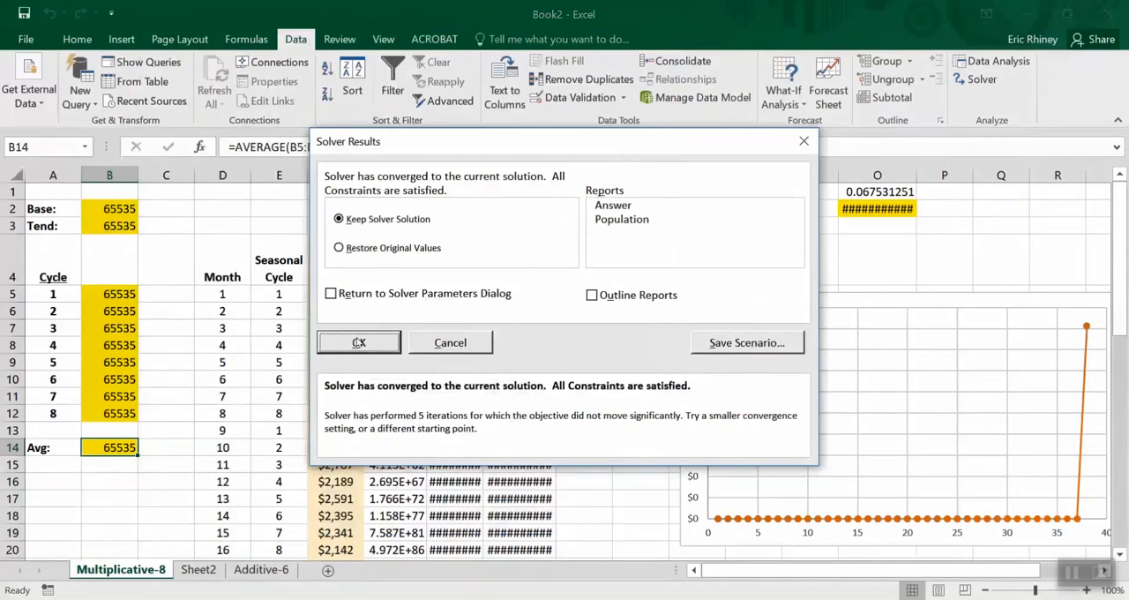
left_click(358, 342)
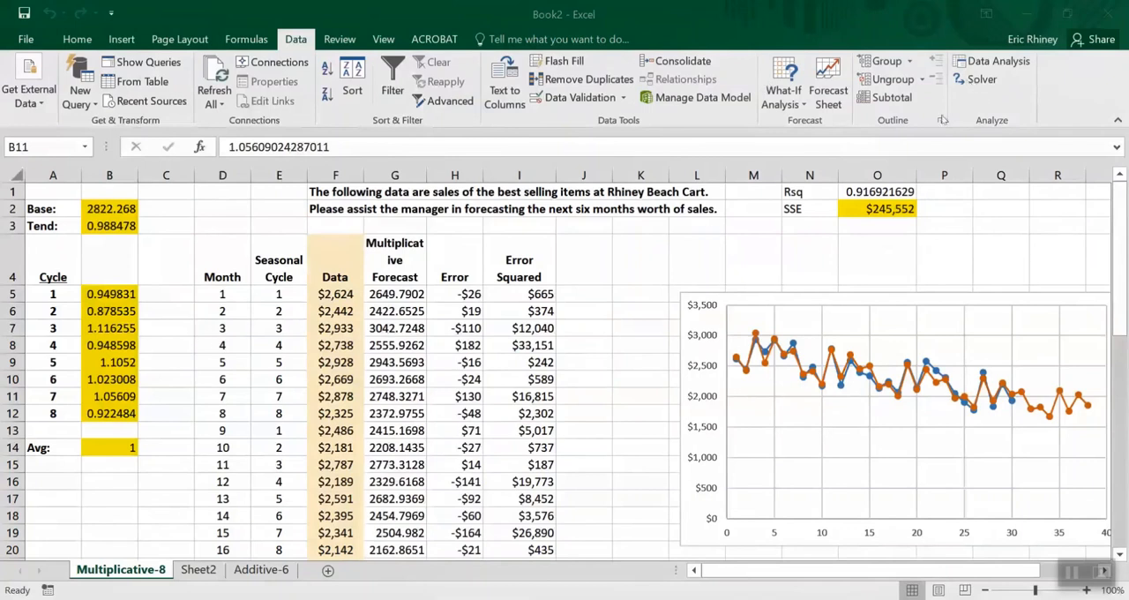
Reopen the Solver parameters and reselect B2:B3 and B5:B12 as the changing variable cells
left_click(979, 81)
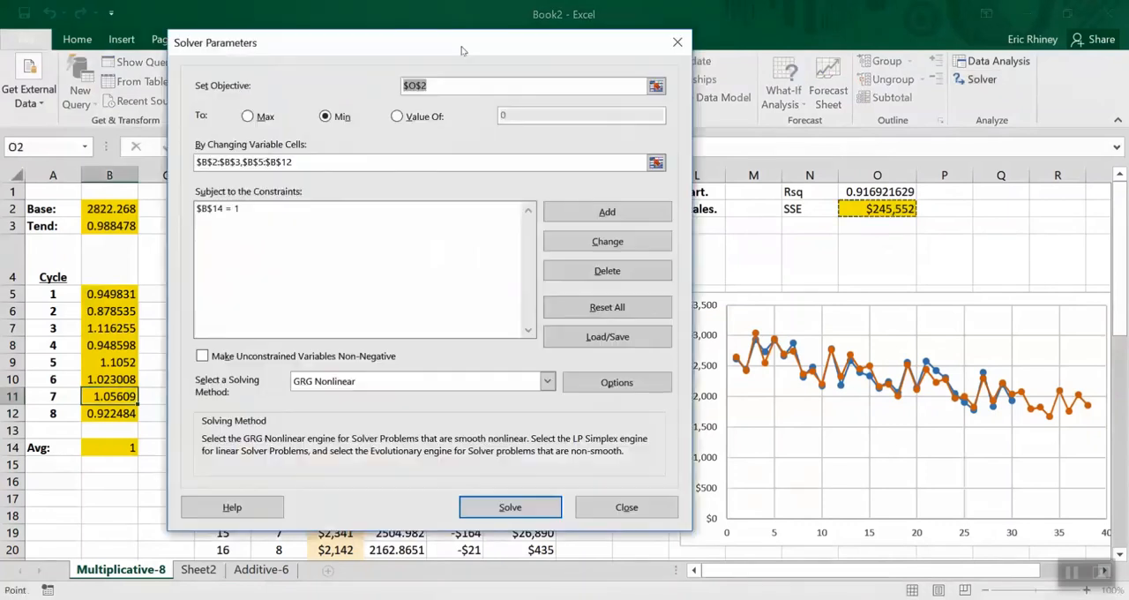
left_click_drag(462, 49, 569, 98)
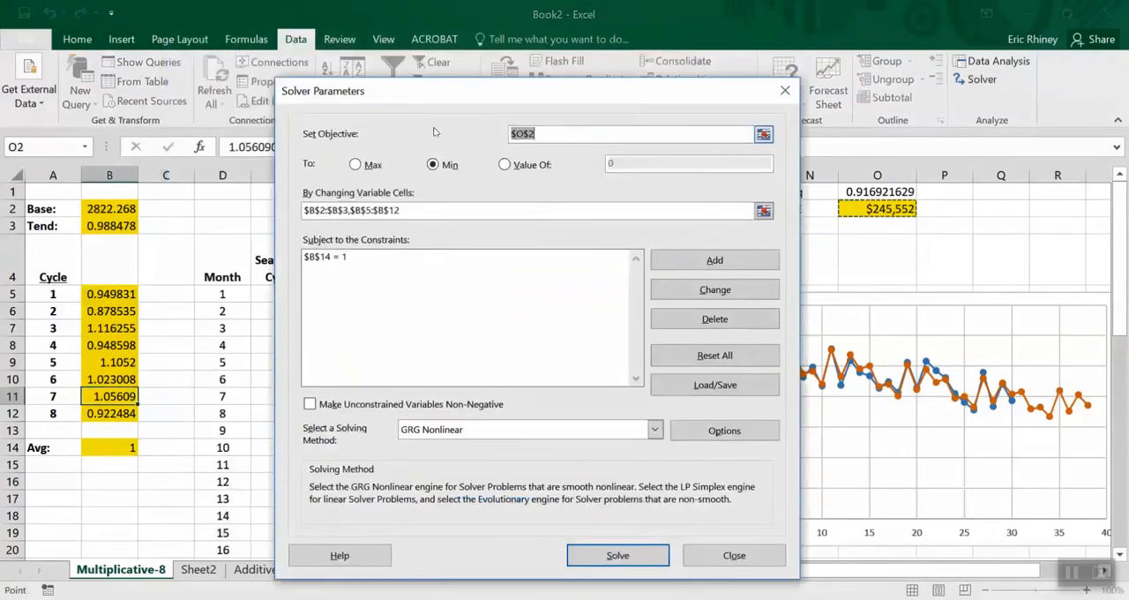
left_click(405, 210)
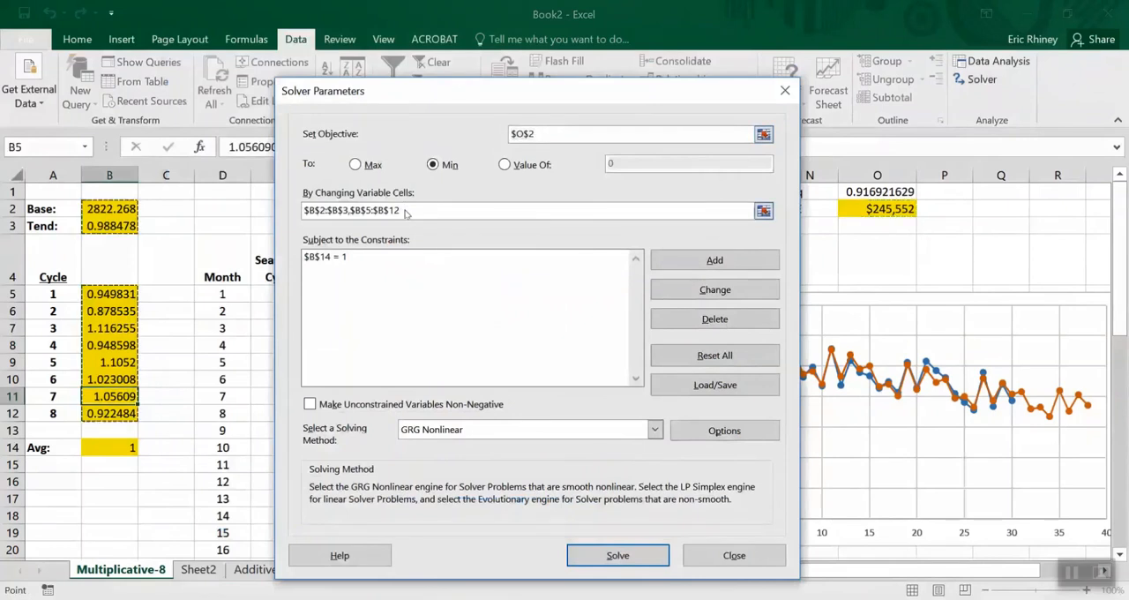
left_click_drag(405, 210, 280, 212)
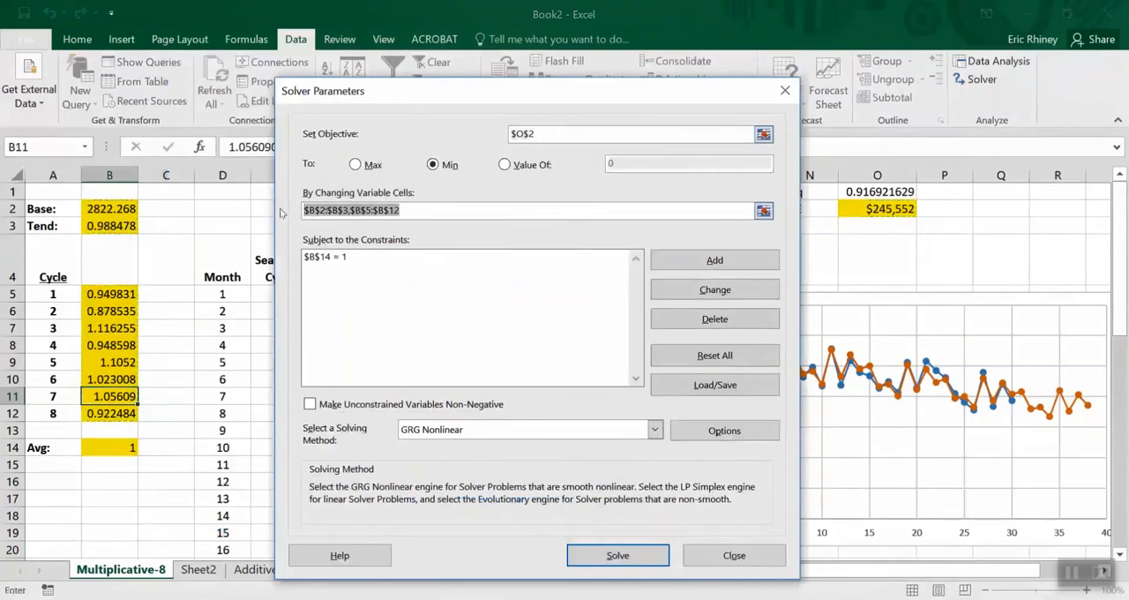
left_click_drag(113, 208, 111, 227)
left_click_drag(106, 293, 111, 413)
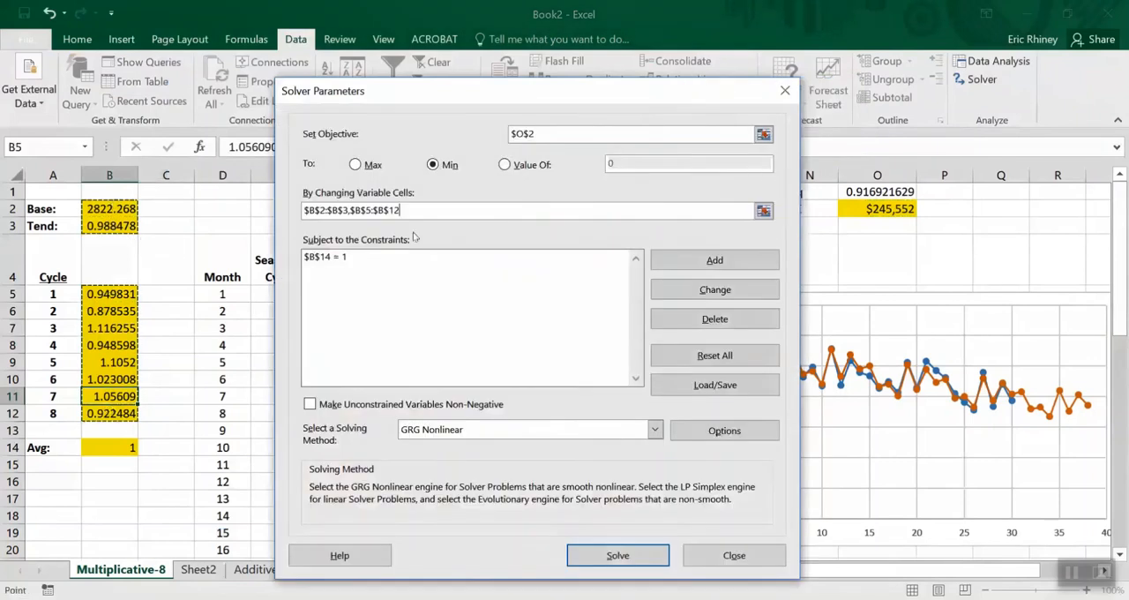
Reselect the SSE cell O2 as the Solver objective to minimize
left_click_drag(577, 133, 501, 132)
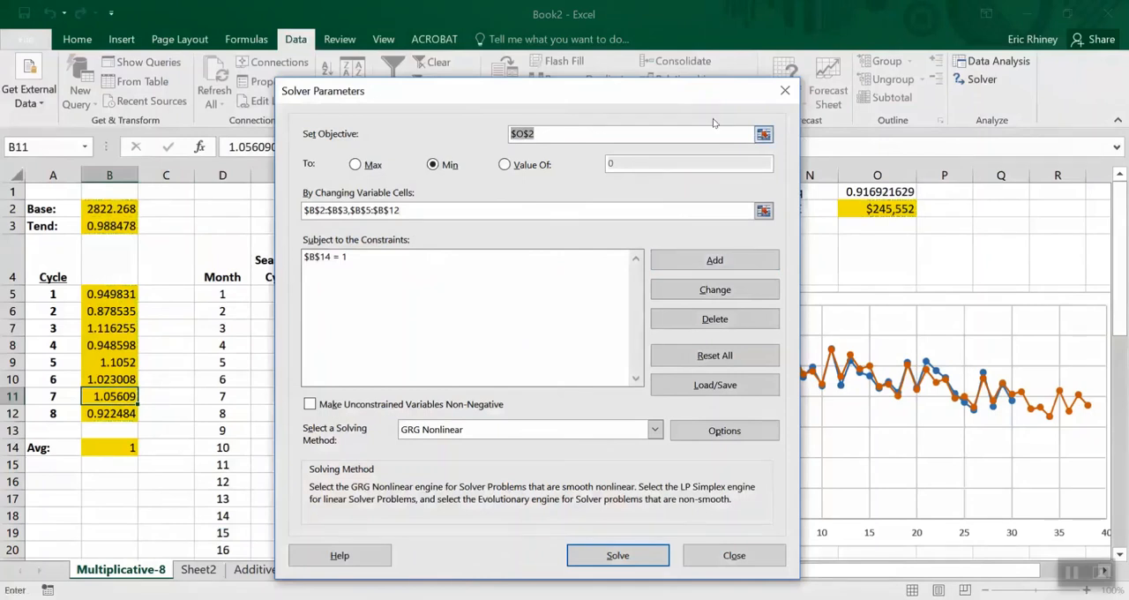
left_click_drag(556, 102, 443, 122)
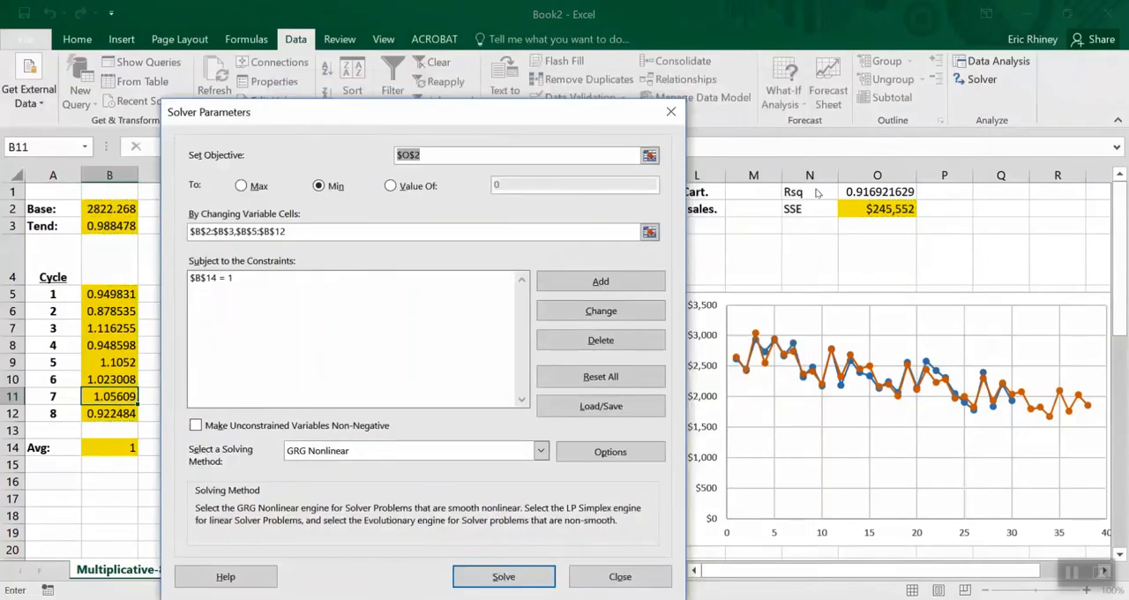
left_click(911, 213)
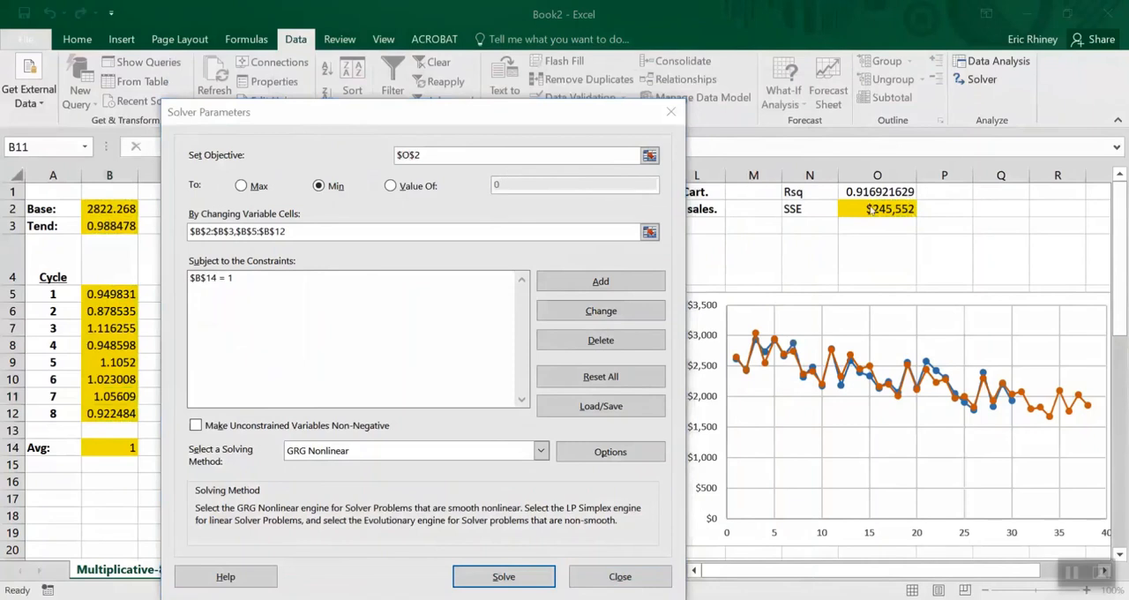
left_click_drag(491, 153, 386, 147)
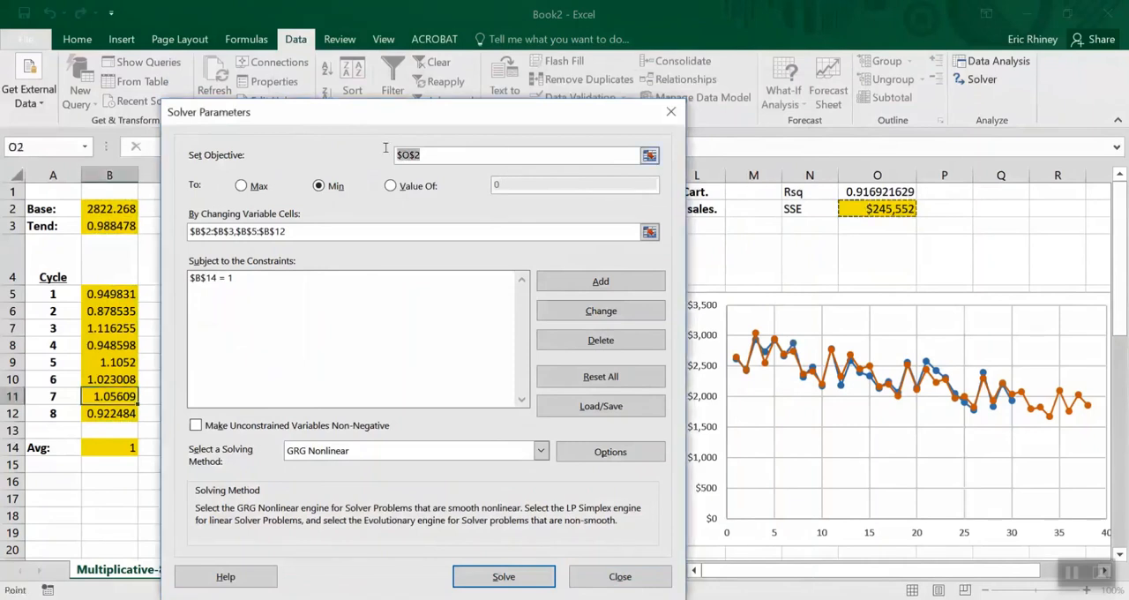
left_click(853, 208)
Solve the multiplicative model with GRG Nonlinear and keep the Solver solution
left_click_drag(475, 111, 619, 43)
left_click(614, 507)
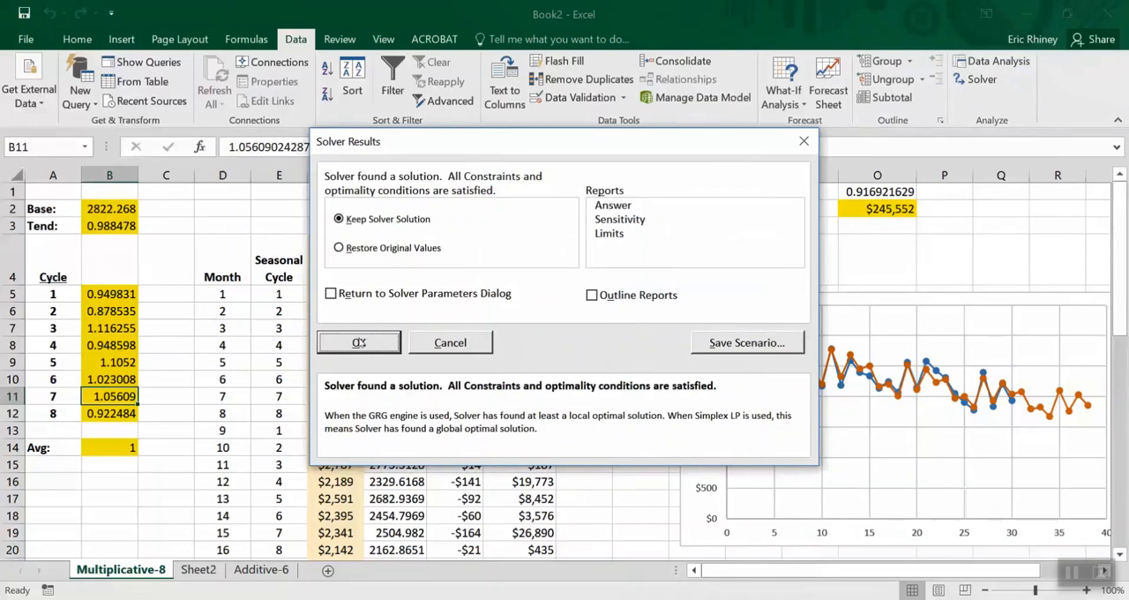
left_click(359, 342)
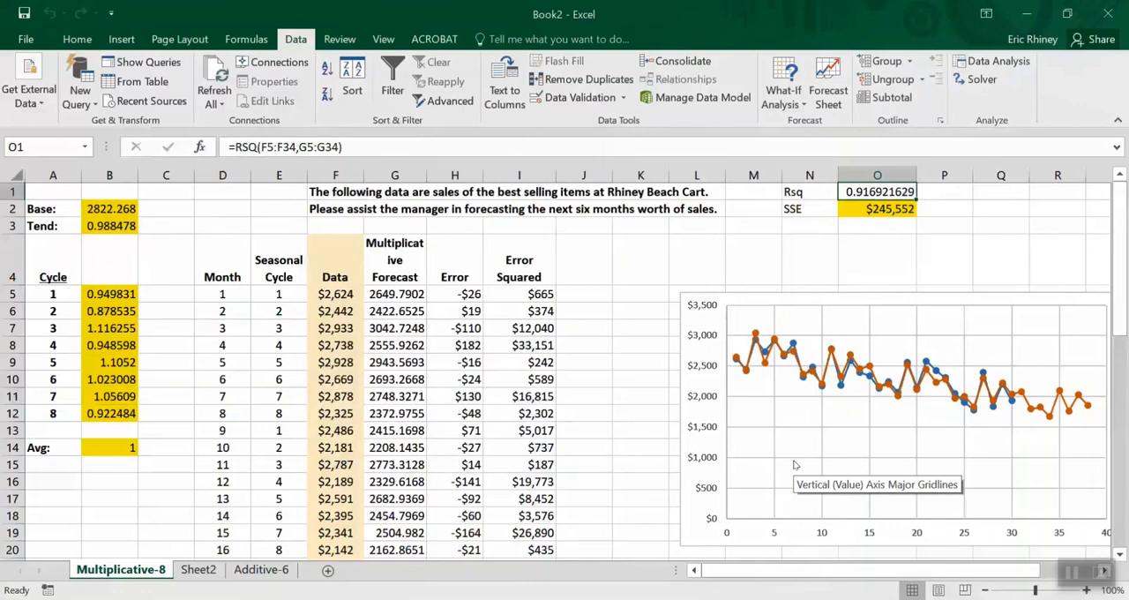
Examine the multiplicative forecasts for months 31 to 36, selecting G35:G40 and the range E35:G40
mouse_move(1120, 220)
left_mouse_down()
mouse_move(1122, 232)
mouse_move(1125, 158)
left_mouse_up()
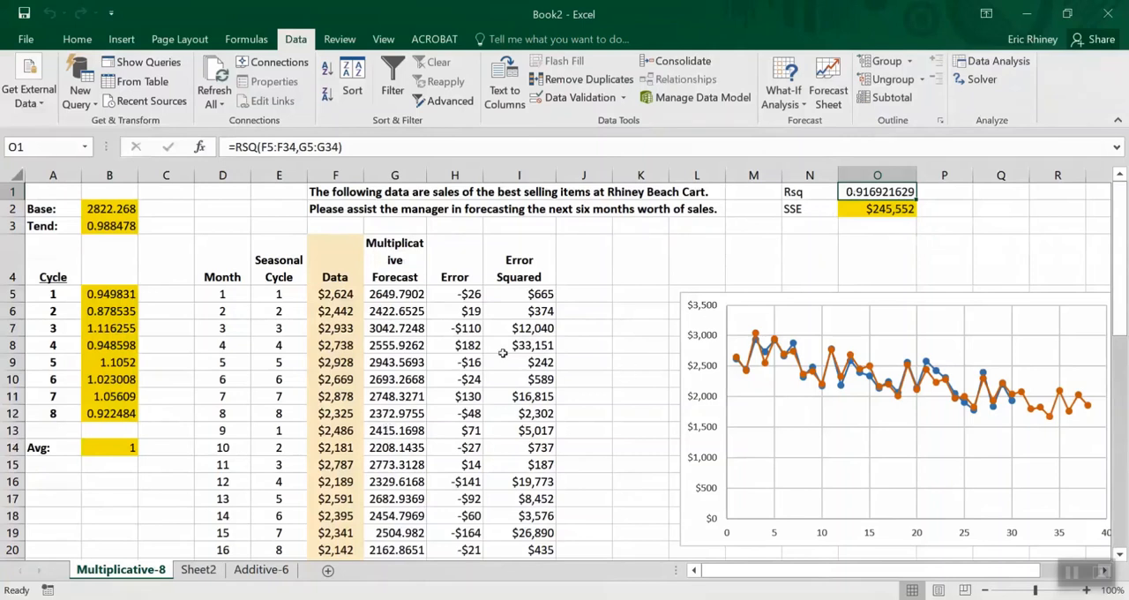
scroll(499, 391, "down", 8)
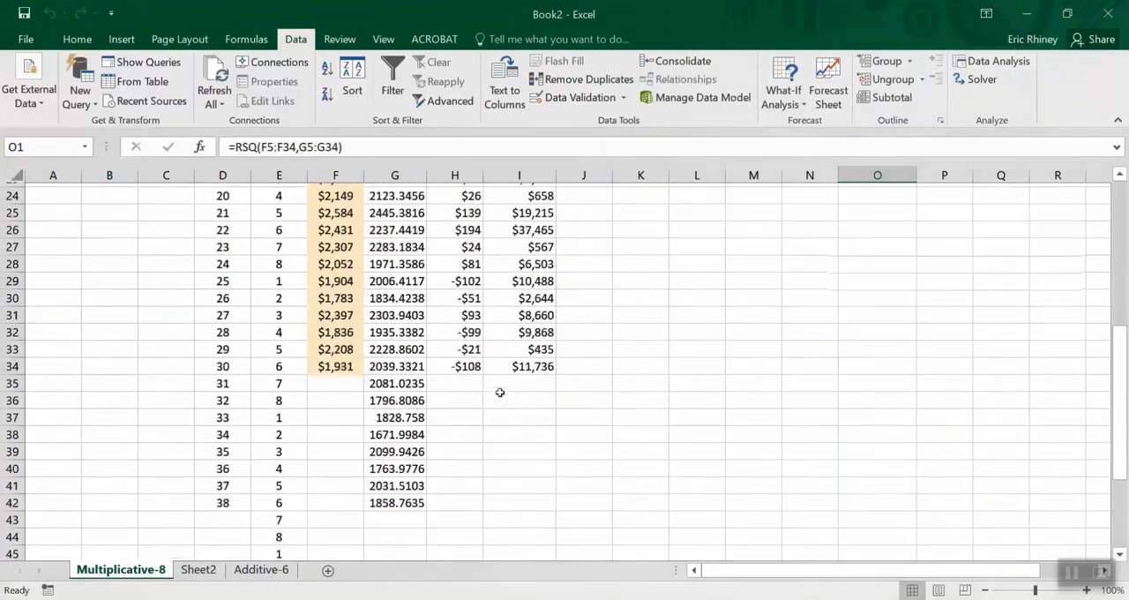
left_click(396, 379)
left_click_drag(397, 379, 391, 464)
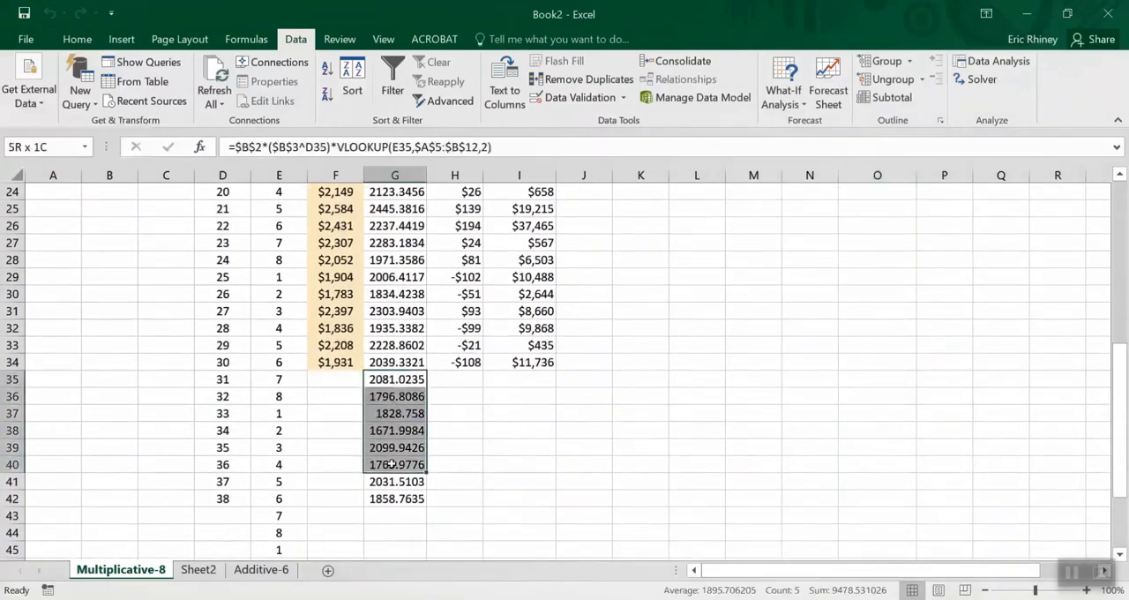
left_click_drag(279, 379, 369, 469)
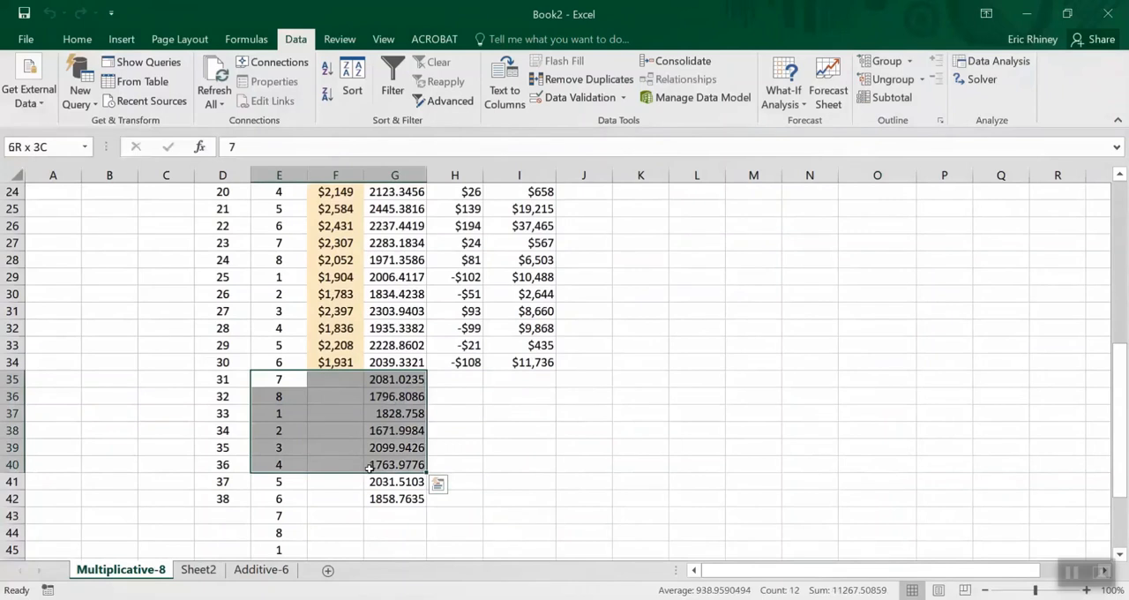
left_click_drag(369, 468, 369, 470)
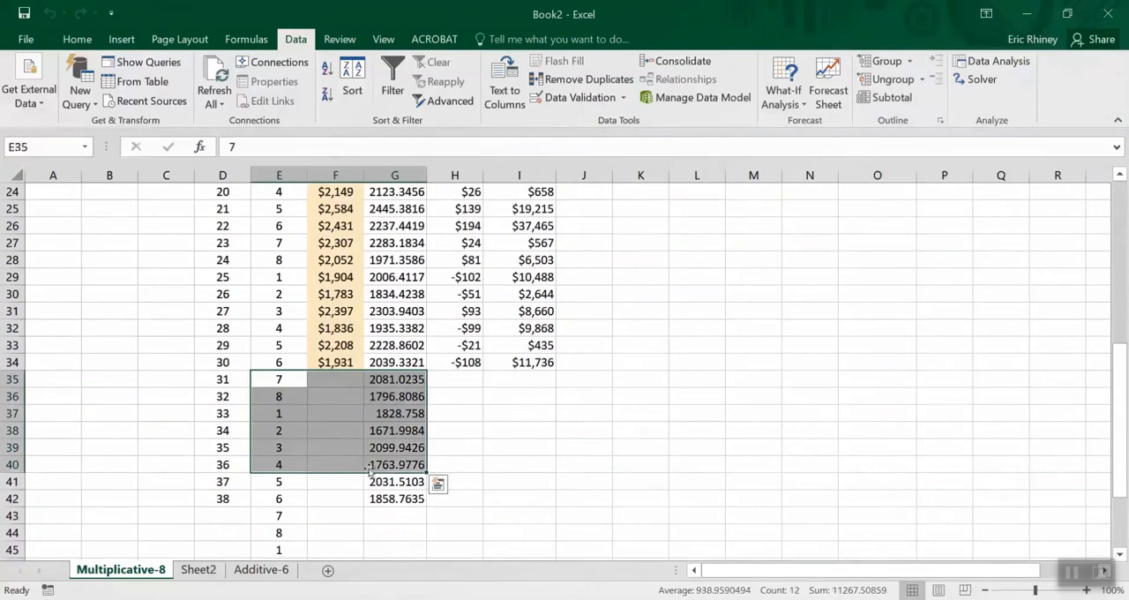